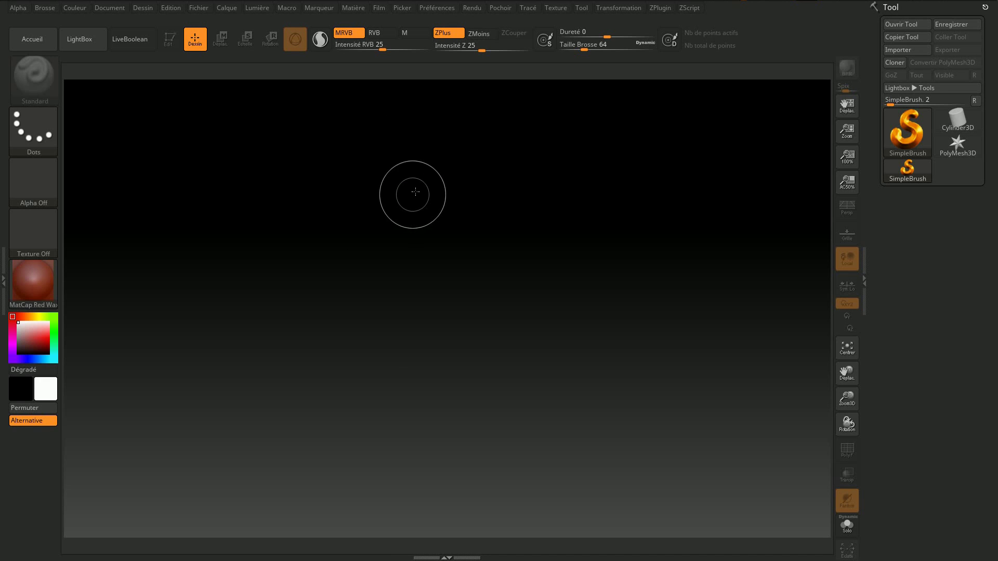
Step: Draw a Sphere3D onto the canvas and put it in Edit mode as Sphere3D_1
click(919, 125)
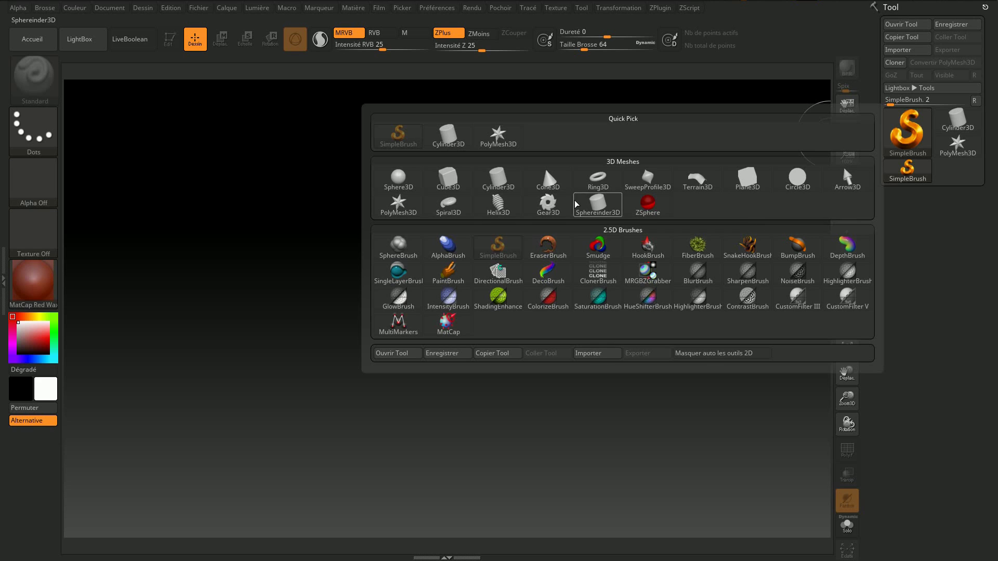
click(398, 177)
mouse_move(465, 248)
mouse_down()
mouse_move(456, 369)
mouse_move(474, 426)
mouse_up()
key(t)
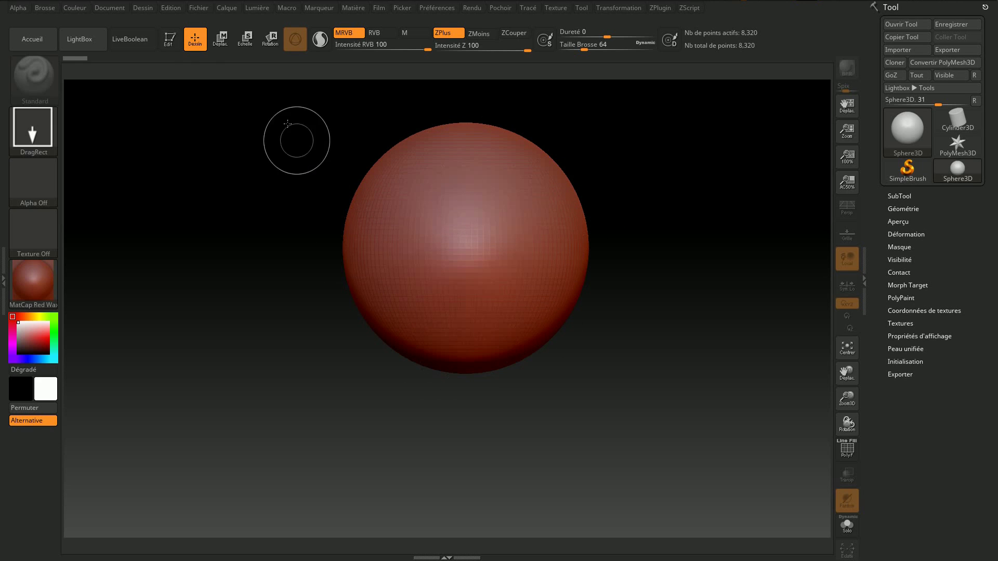
click(172, 41)
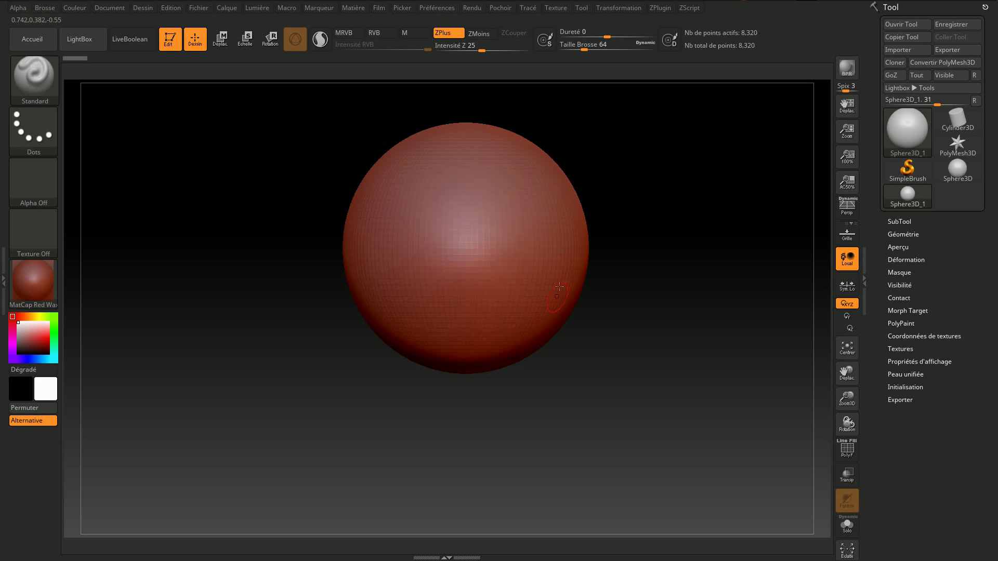
Step: Convert the sphere to the PM3D_Sphere3D_1 polymesh, testing one stroke and undoing it
click(925, 58)
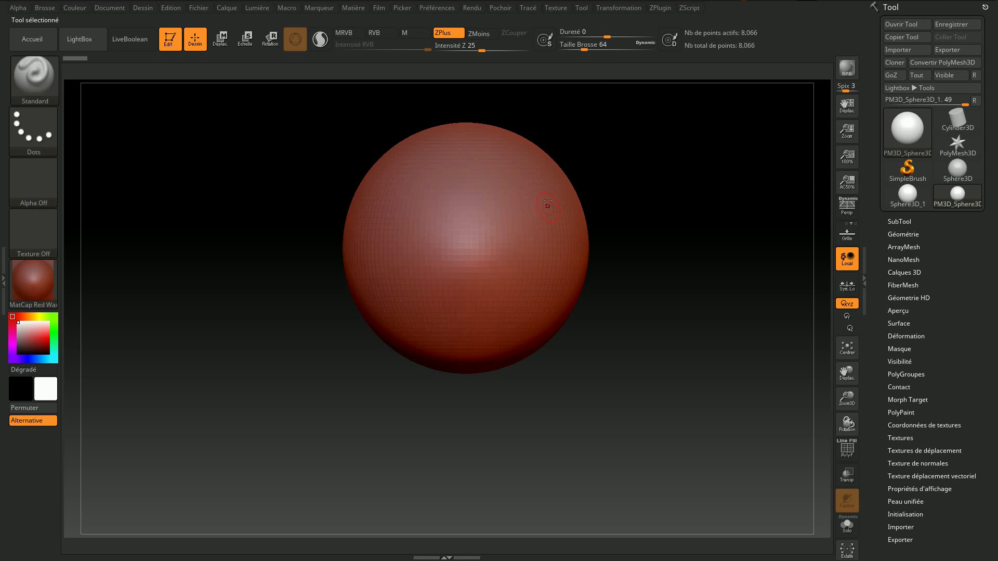
drag(534, 211, 497, 288)
key(ctrl+z)
Step: Apply the grey BasicMaterial from Standard Materials to the sphere
click(33, 282)
click(42, 282)
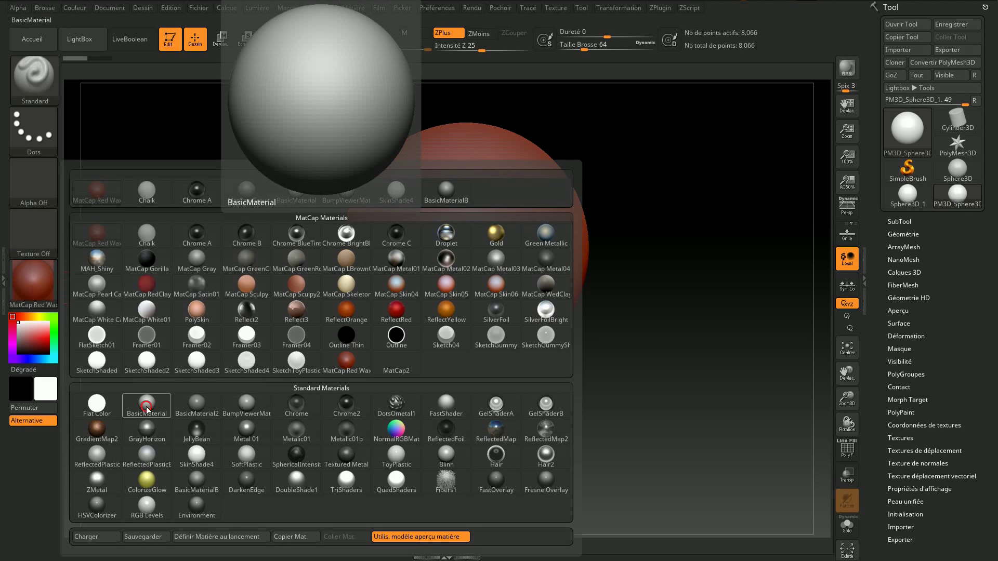
click(147, 409)
drag(635, 231, 658, 246)
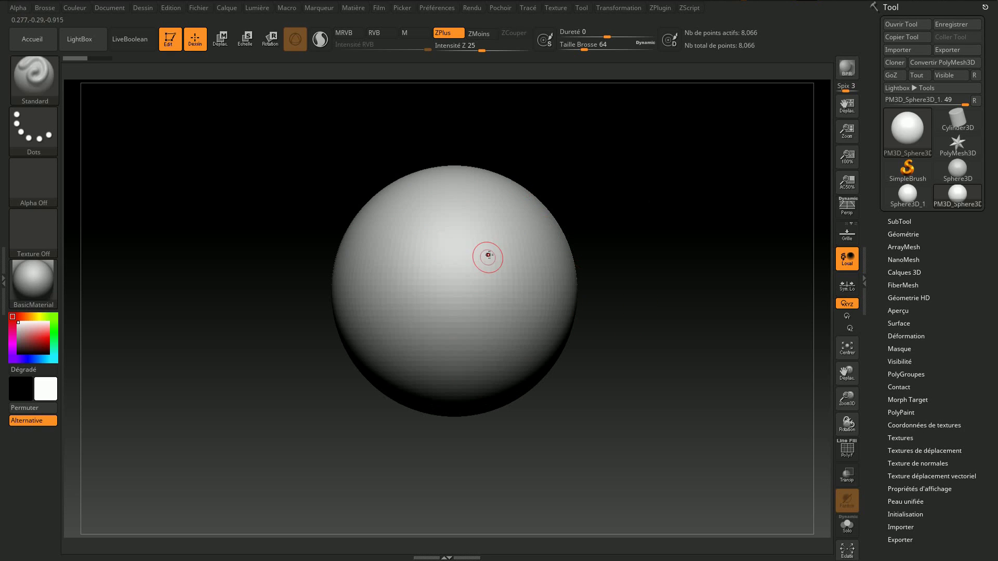
Step: Enable X-axis symmetry and select the Move brush at size 197
click(618, 8)
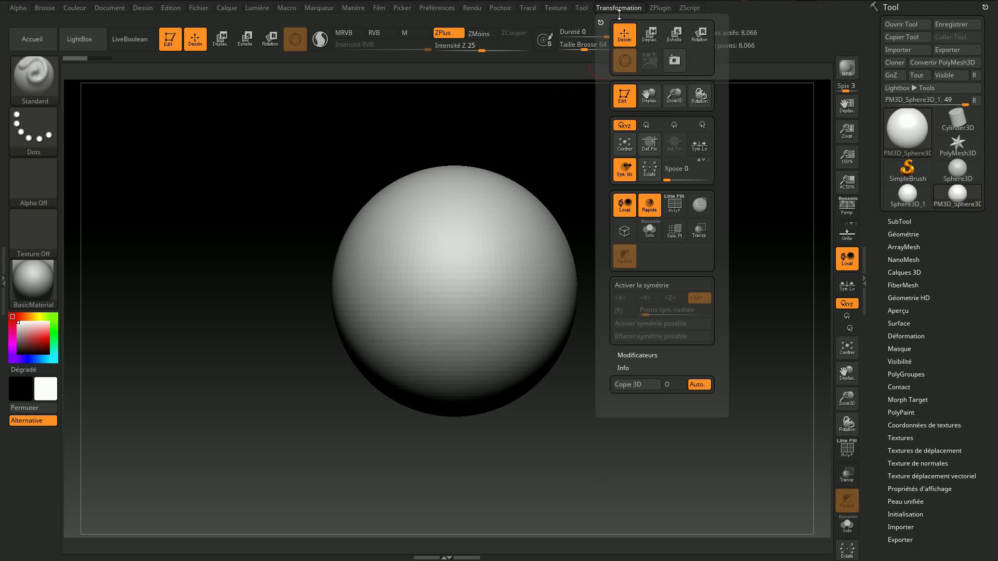
click(643, 286)
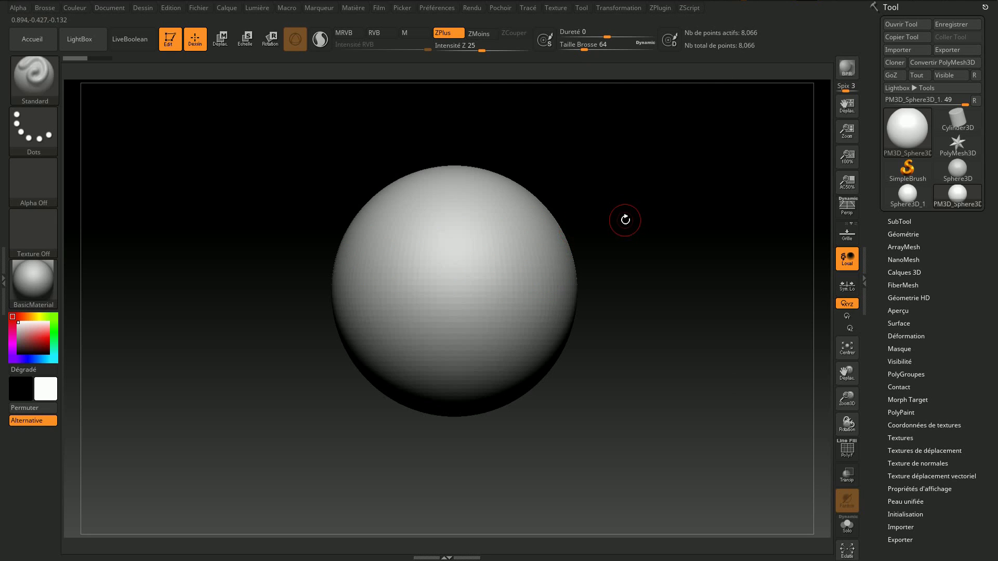
click(42, 87)
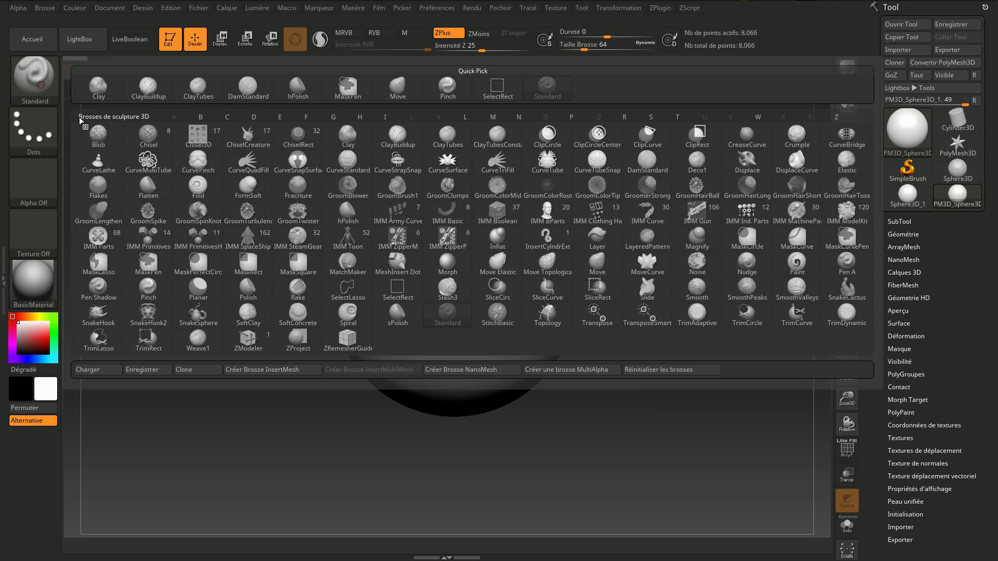
click(399, 89)
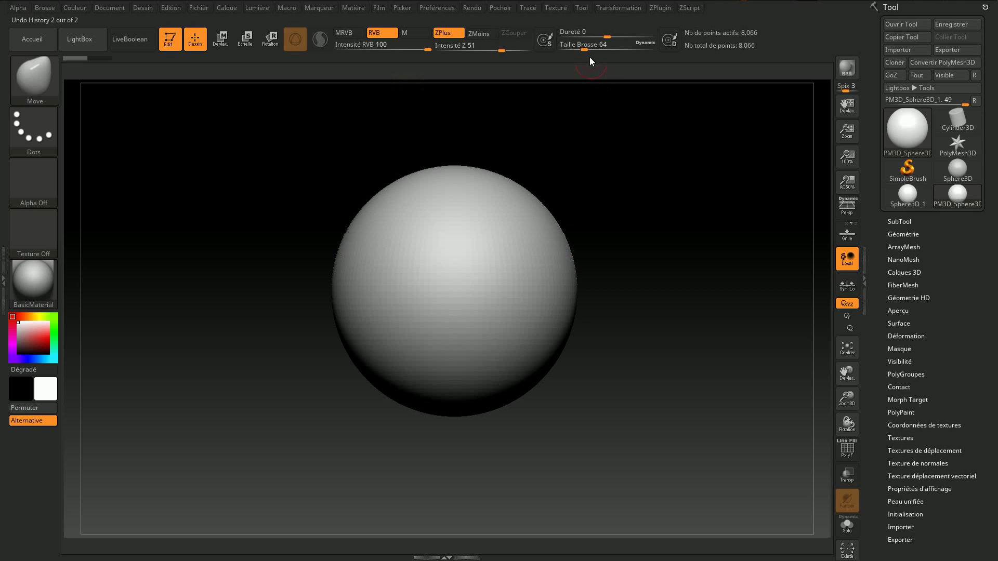
drag(585, 50, 597, 48)
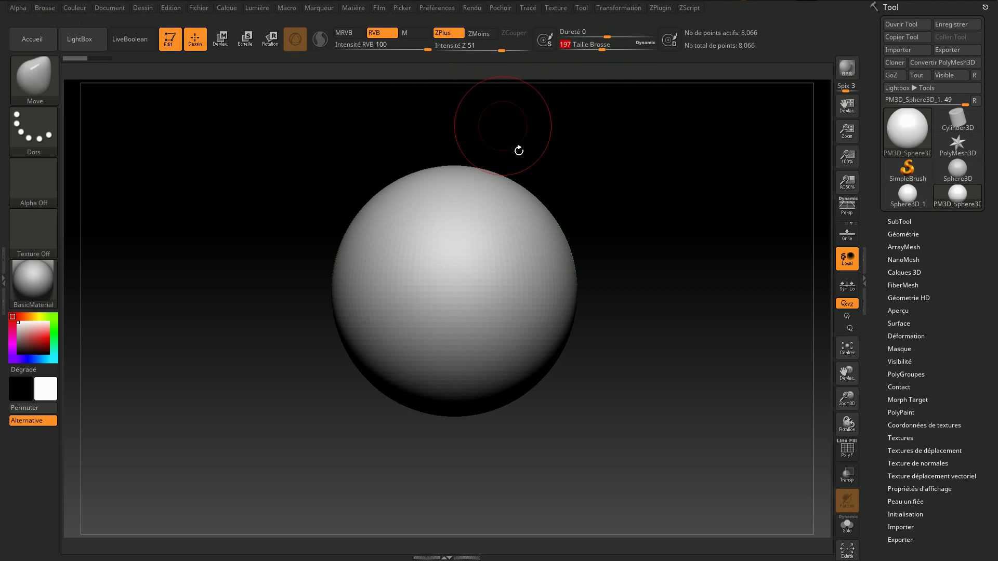
Step: Pull the sphere's underside downward and smooth the bulge with the Move brush at size 468
drag(624, 206, 634, 211)
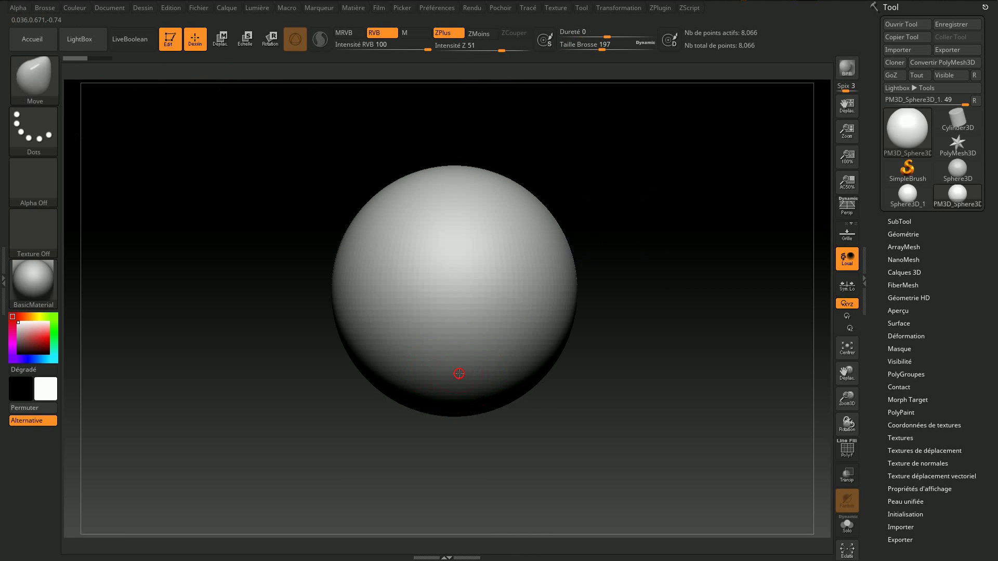
drag(459, 373, 459, 404)
drag(616, 331, 577, 339)
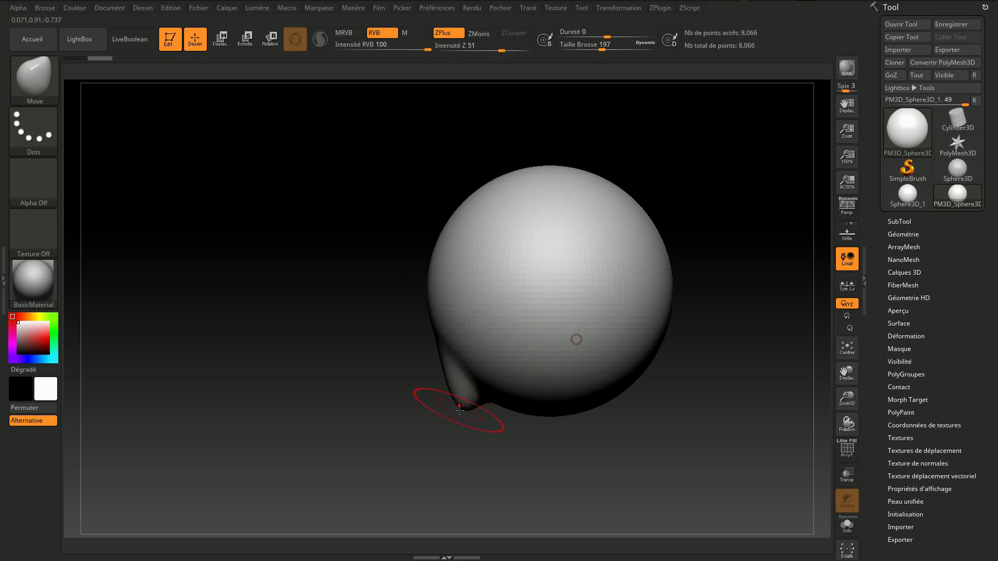
drag(601, 46, 623, 46)
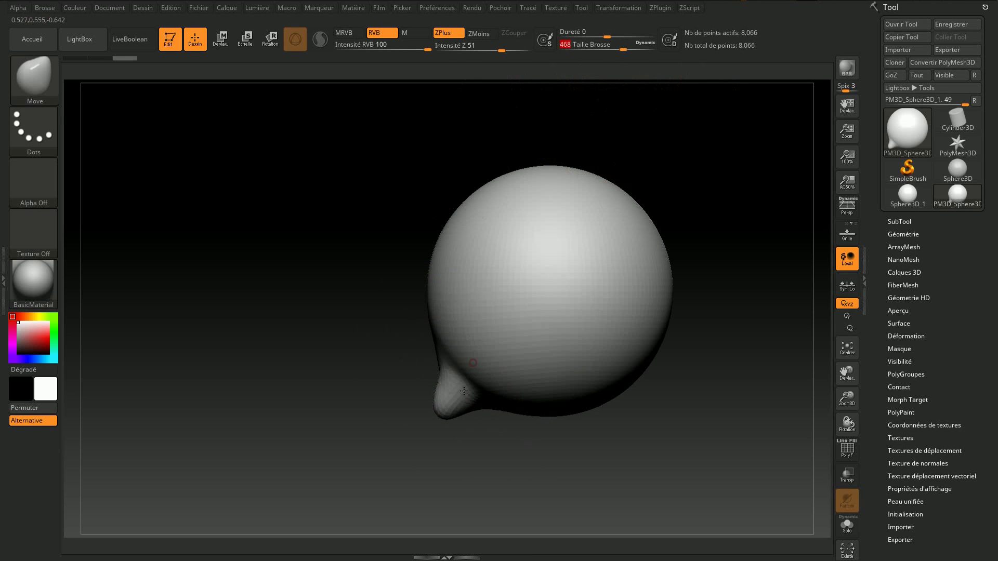
key(ctrl)
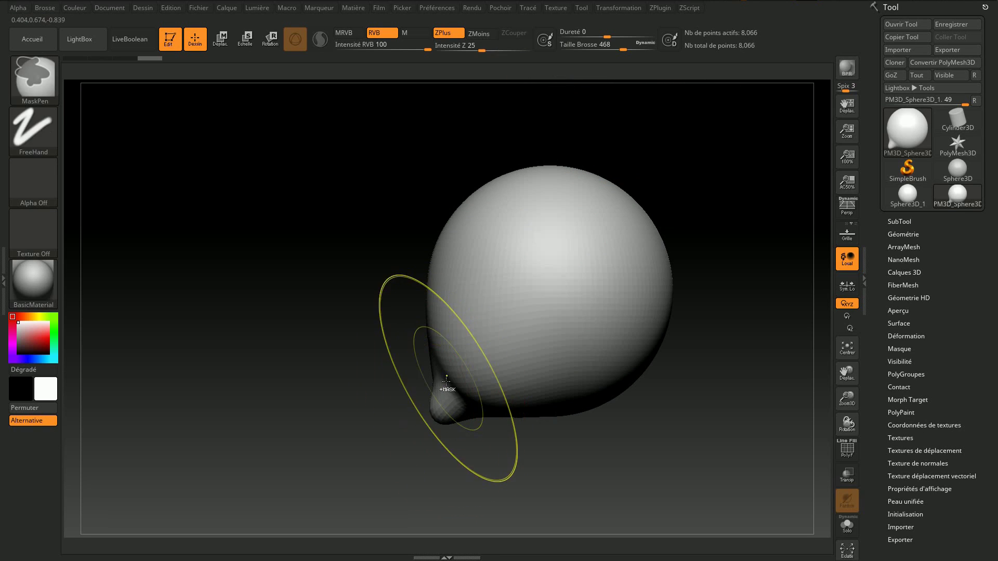
shift+drag(446, 382, 432, 406)
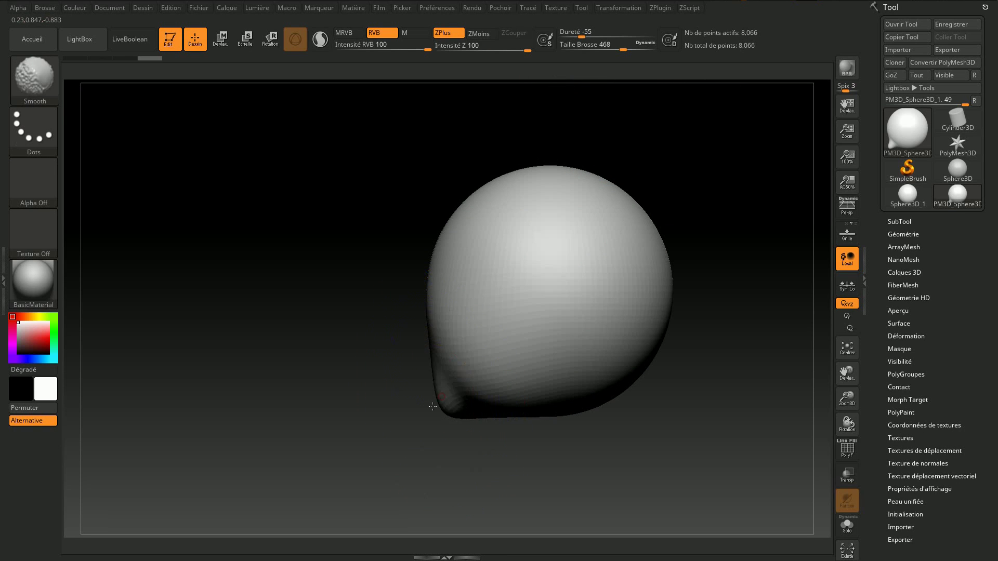
Step: Push the lower flanks and bottom inward into a flatter, rounded head base
drag(435, 368, 417, 395)
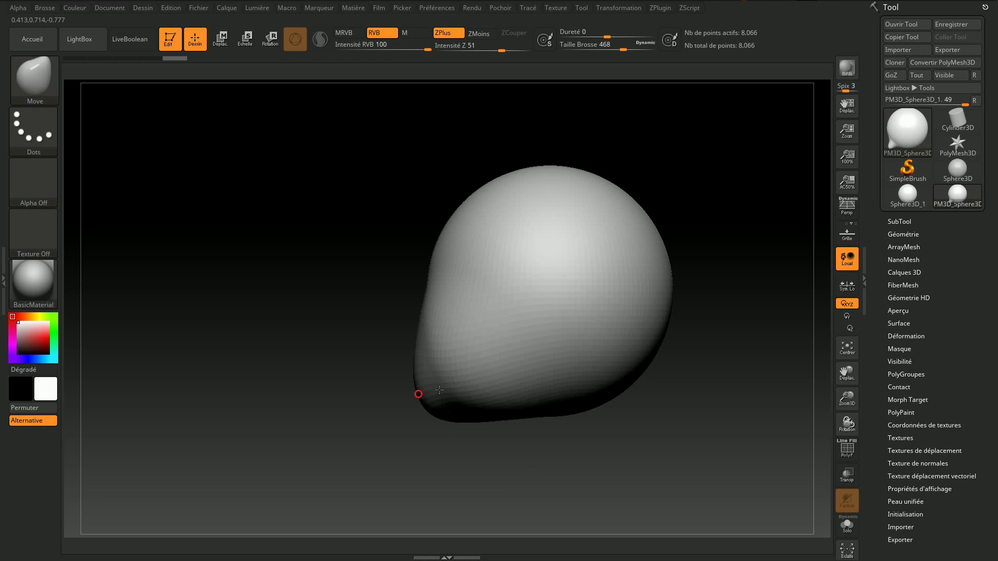
mouse_move(568, 401)
mouse_down()
mouse_move(514, 383)
mouse_move(338, 280)
mouse_move(367, 292)
mouse_up()
mouse_move(542, 358)
mouse_down()
mouse_move(489, 404)
mouse_move(481, 387)
mouse_up()
mouse_move(419, 364)
mouse_down()
mouse_move(627, 347)
mouse_move(625, 289)
mouse_move(603, 279)
mouse_move(642, 244)
mouse_move(644, 223)
mouse_move(675, 249)
mouse_move(661, 263)
mouse_move(673, 276)
mouse_move(669, 267)
mouse_up()
key(ctrl+z)
mouse_move(477, 379)
mouse_down()
mouse_move(457, 395)
mouse_move(470, 389)
mouse_up()
drag(374, 359, 382, 337)
Step: Push in the left flank and lower right side, rotating to check the capsule-like skull shape
drag(383, 287, 377, 288)
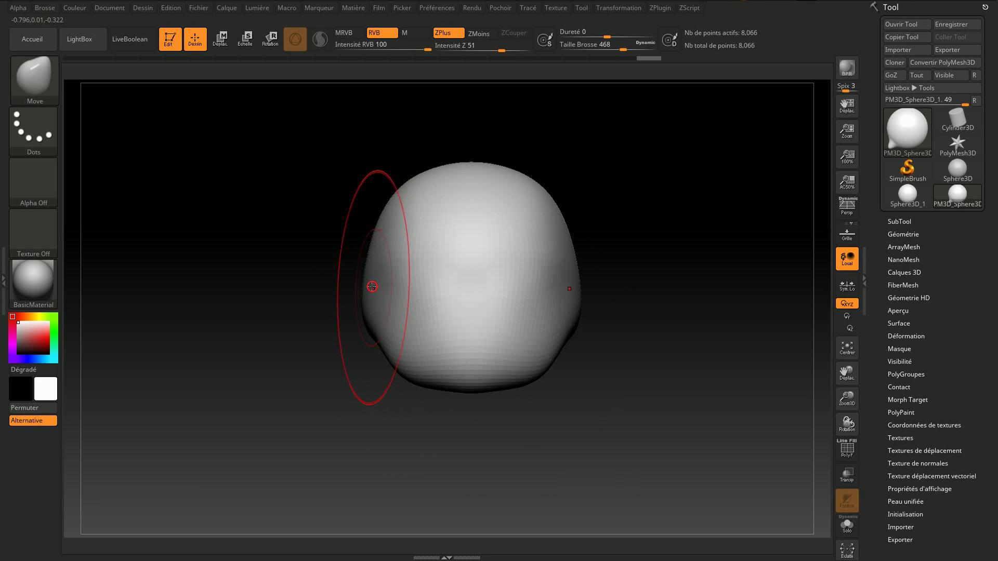
key(ctrl+z)
key(ctrl+z)
key(ctrl+z)
key(ctrl+shift+z)
key(ctrl+shift+z)
key(ctrl+shift+z)
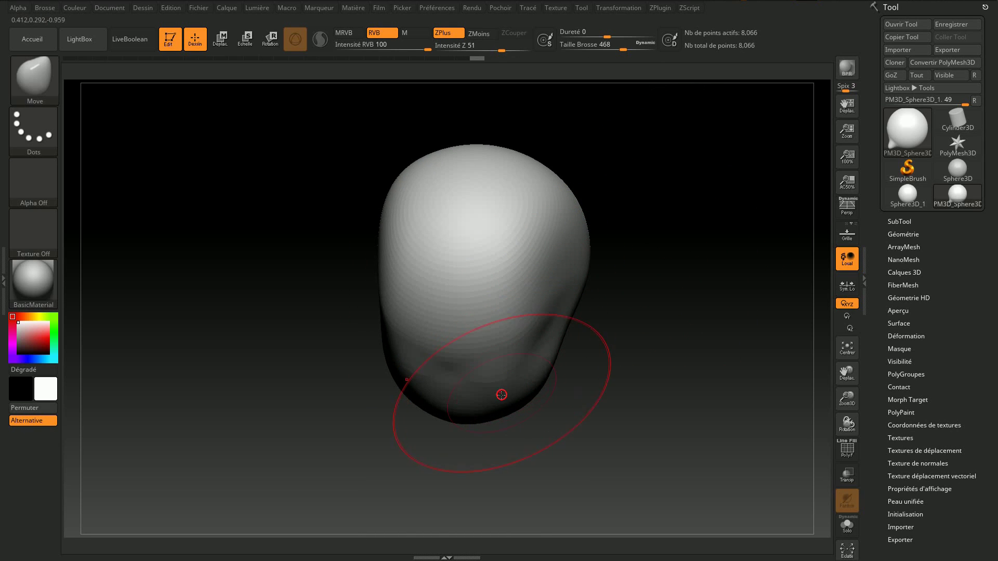
mouse_move(575, 387)
mouse_down()
mouse_move(666, 326)
mouse_move(633, 276)
mouse_move(647, 414)
mouse_up()
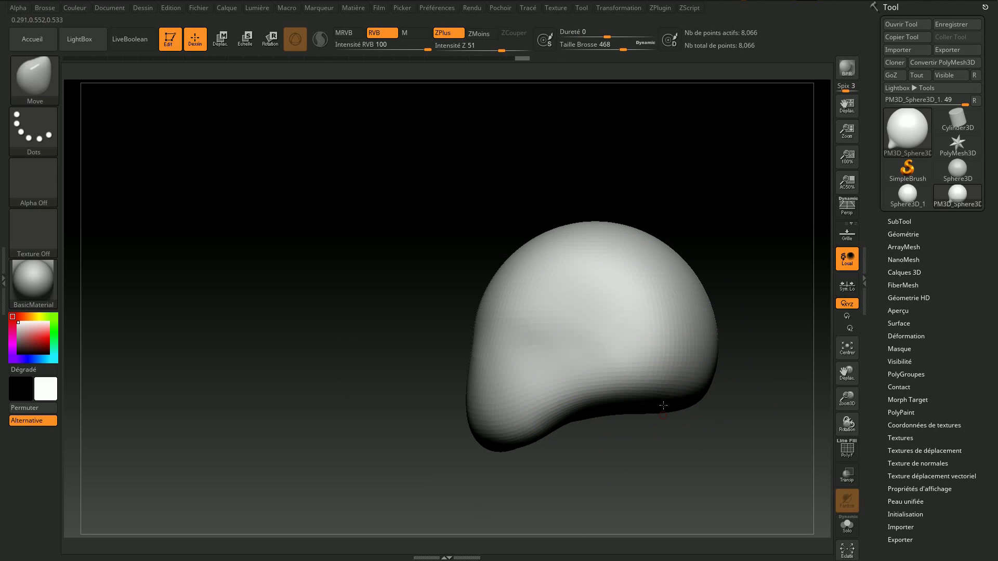
mouse_move(742, 229)
mouse_down()
mouse_move(703, 239)
mouse_move(598, 379)
mouse_move(678, 252)
mouse_move(639, 256)
mouse_up()
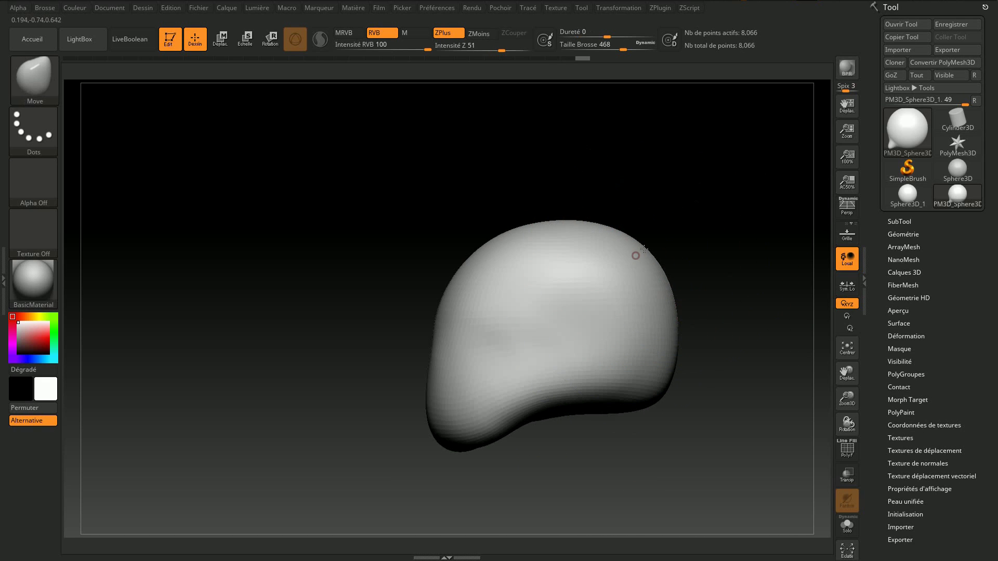
mouse_move(629, 179)
mouse_down()
mouse_move(648, 176)
mouse_move(587, 249)
mouse_up()
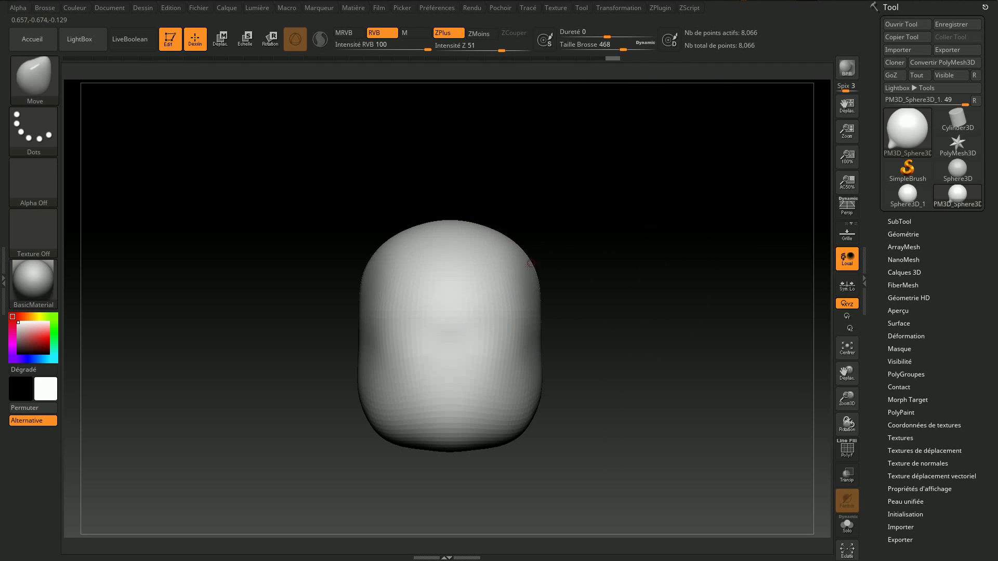
drag(528, 368, 503, 423)
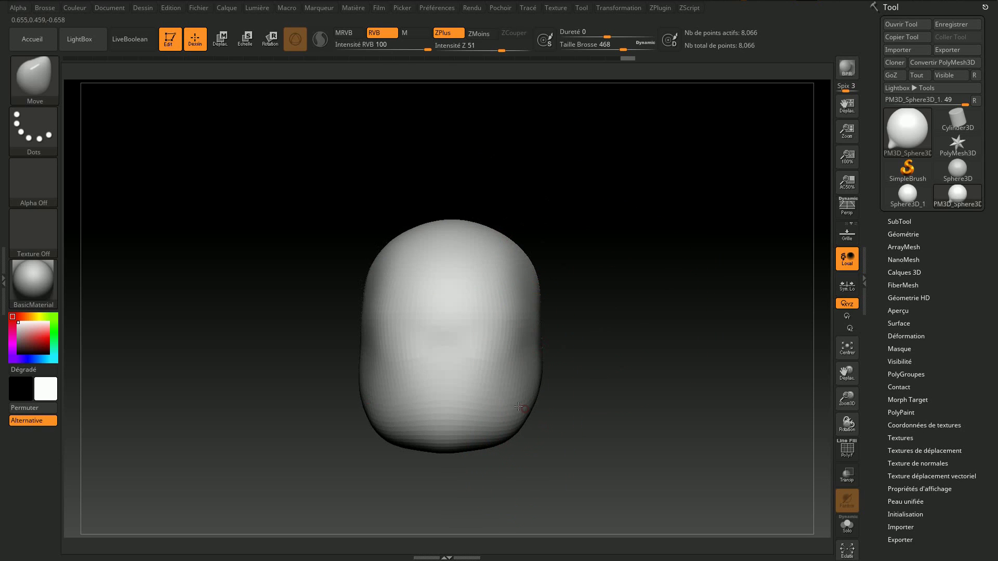
mouse_move(595, 373)
mouse_down()
mouse_move(590, 342)
mouse_move(572, 366)
mouse_up()
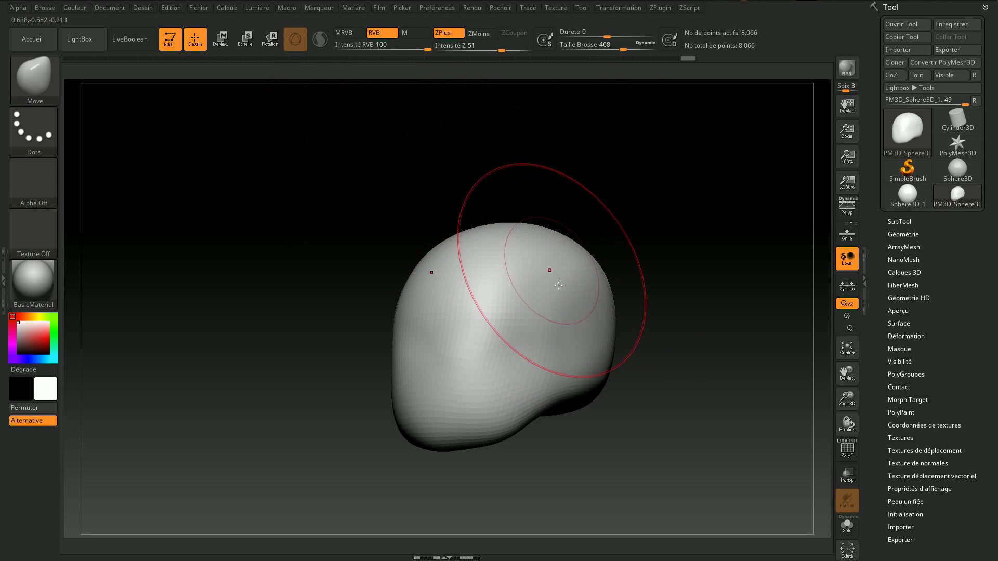
drag(631, 184, 653, 189)
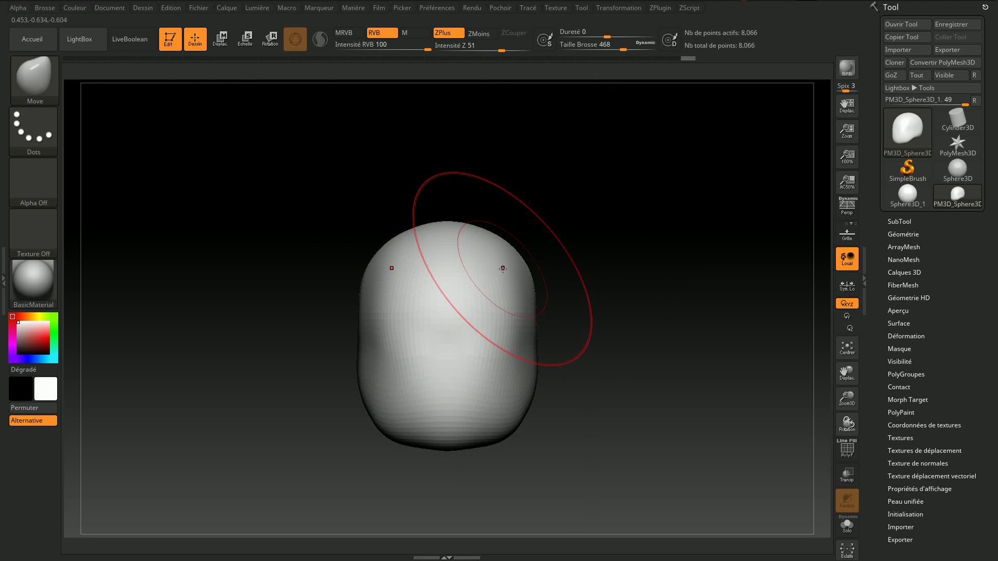
Step: Switch to the Standard brush and reduce its size to 149
click(34, 79)
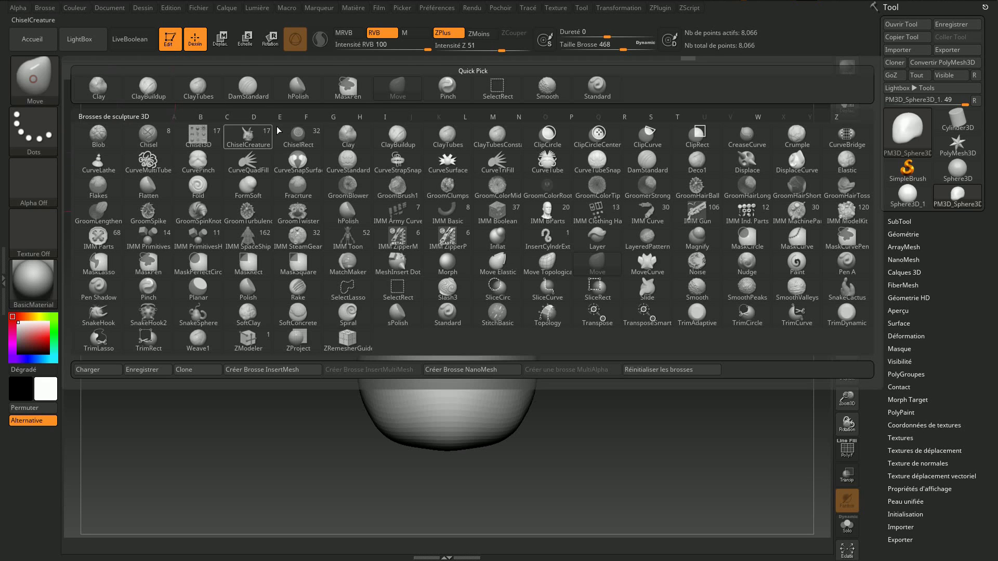
click(597, 87)
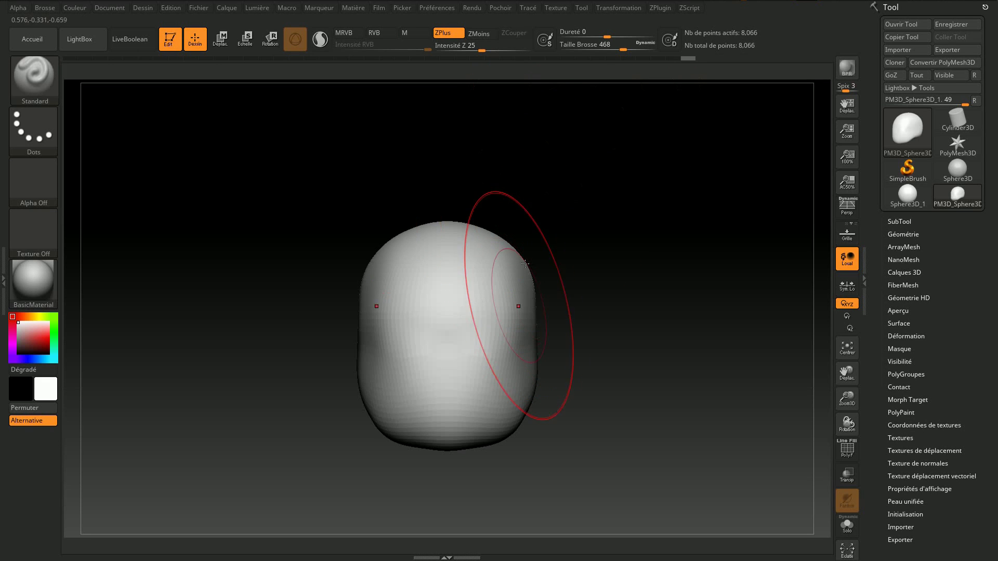
drag(621, 49, 603, 47)
alt+drag(593, 296, 588, 348)
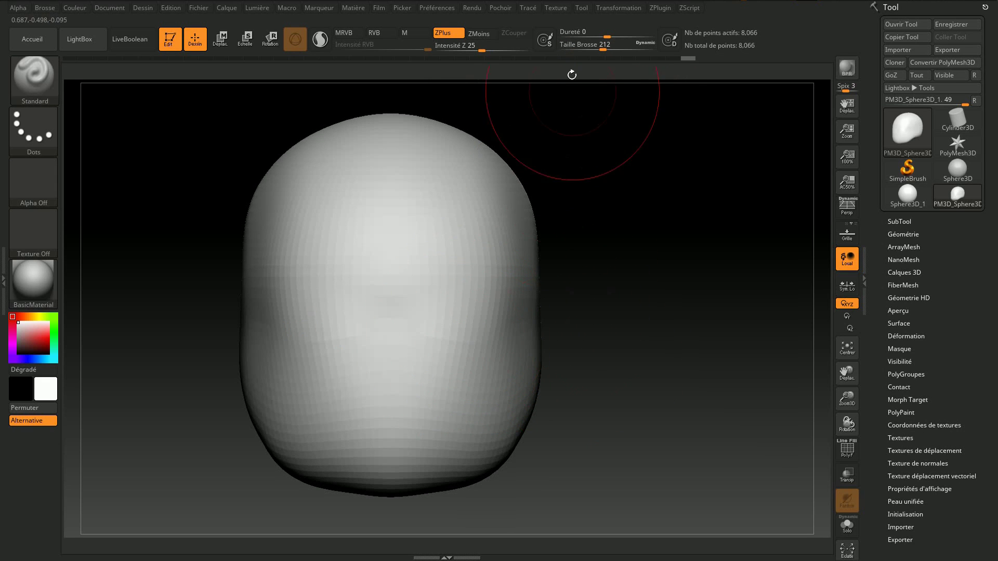
drag(603, 48, 591, 49)
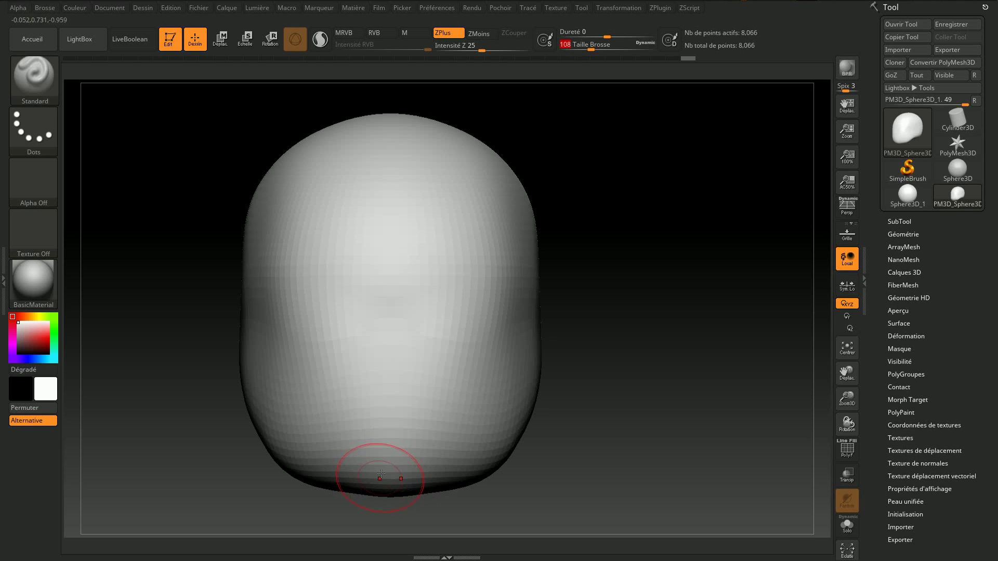
Step: Carve two symmetric eye-socket hollows, discarding a stray ridge along the head's bottom
drag(390, 460, 480, 453)
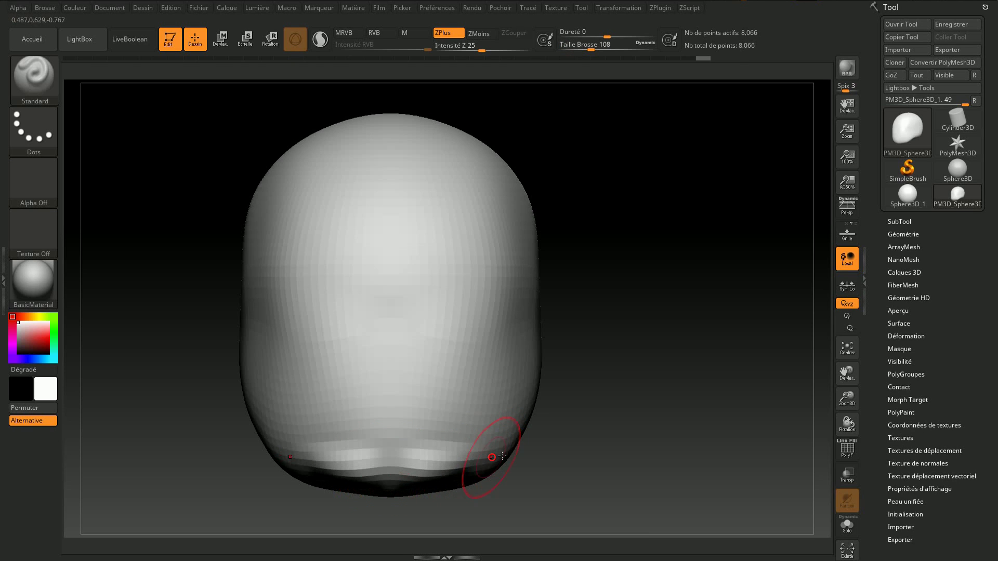
key(ctrl+z)
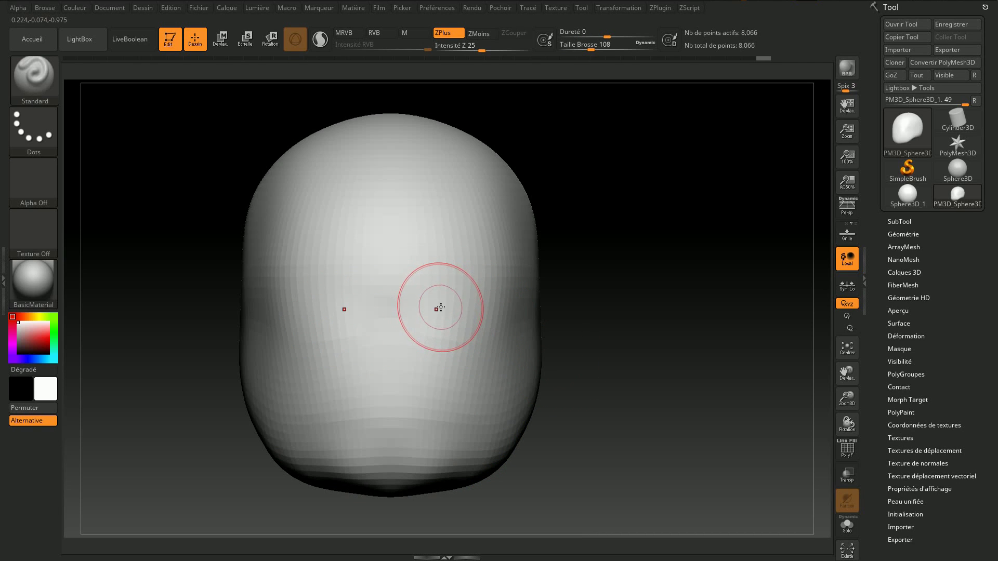
mouse_move(434, 294)
alt+mouse_down()
mouse_move(507, 301)
mouse_move(438, 281)
mouse_move(468, 297)
alt+mouse_up()
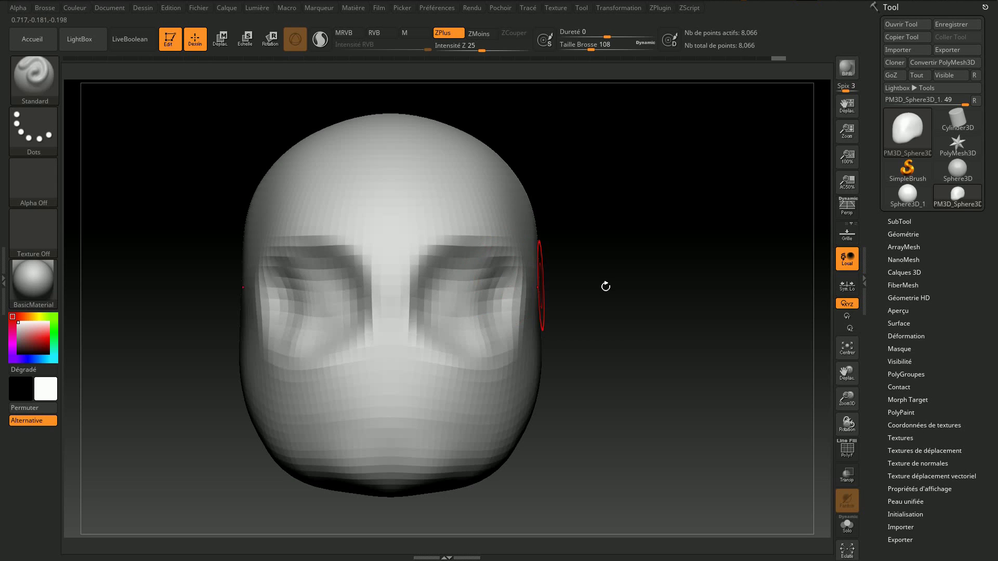
Step: Deepen the eye-socket hollows and raise a nose bridge between the eyes
drag(604, 286, 630, 285)
alt+drag(504, 321, 472, 310)
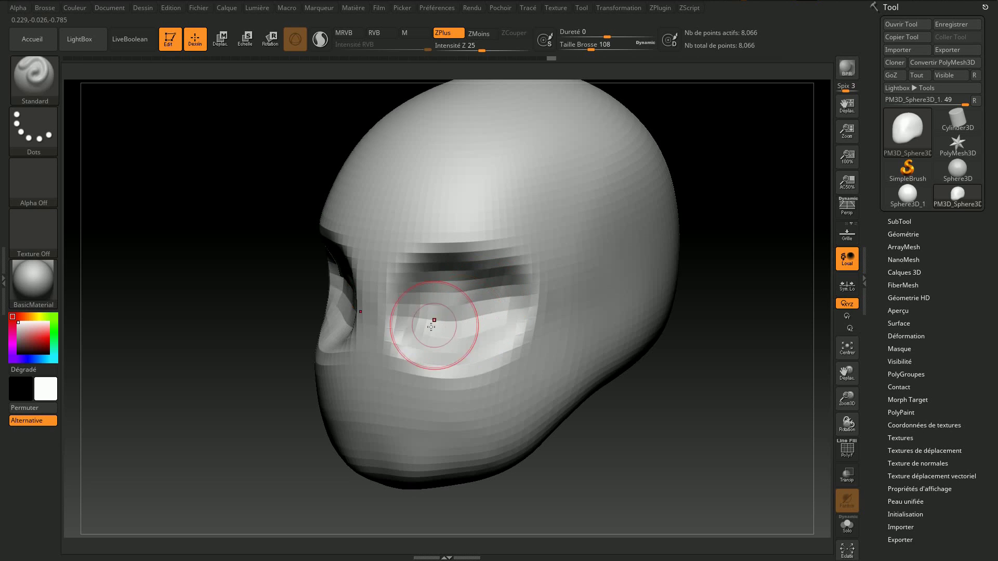
shift+drag(644, 366, 439, 291)
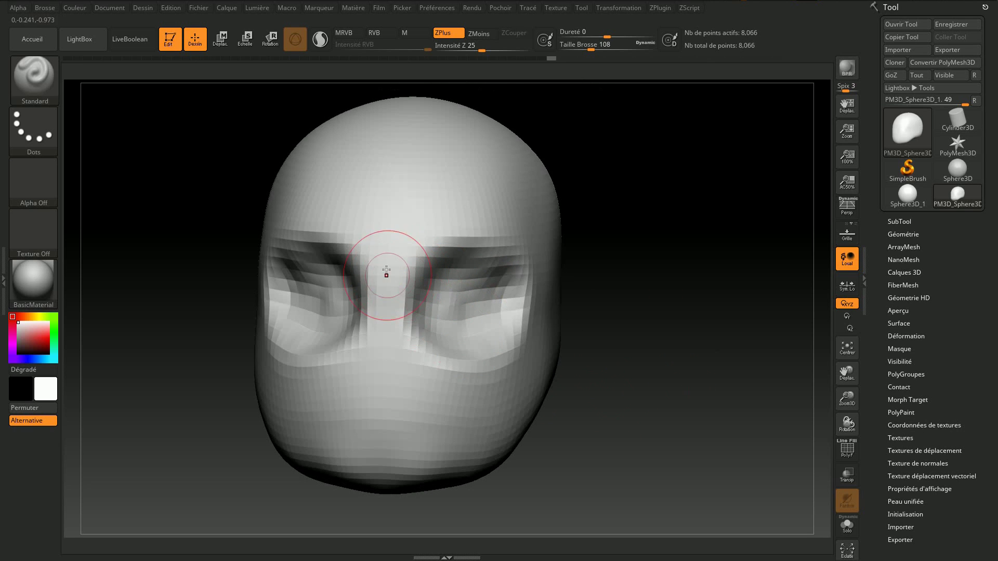
drag(379, 356, 378, 319)
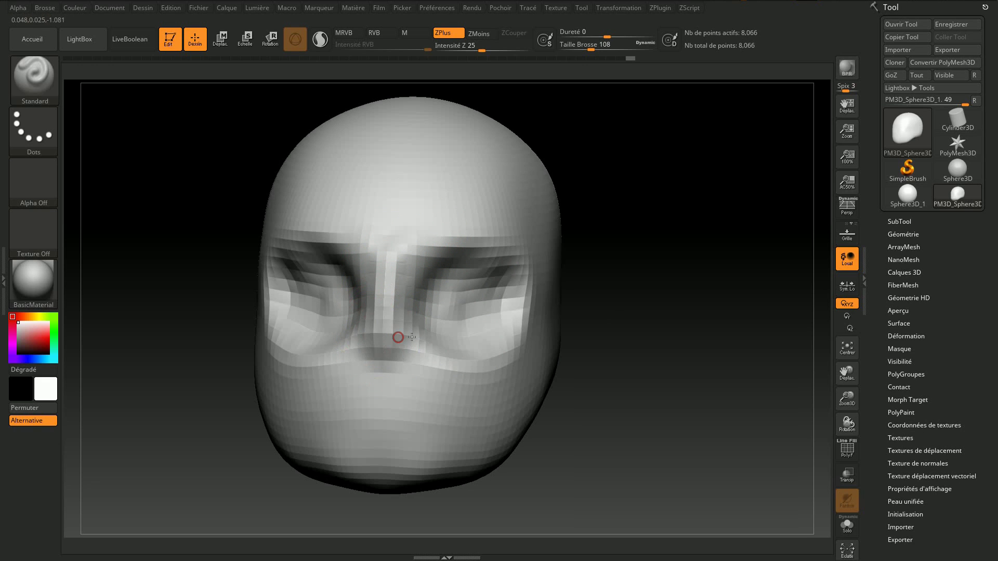
Step: Smooth the nose, then at brush size 97 sculpt the nostril crease and lip shapes
drag(627, 312, 404, 251)
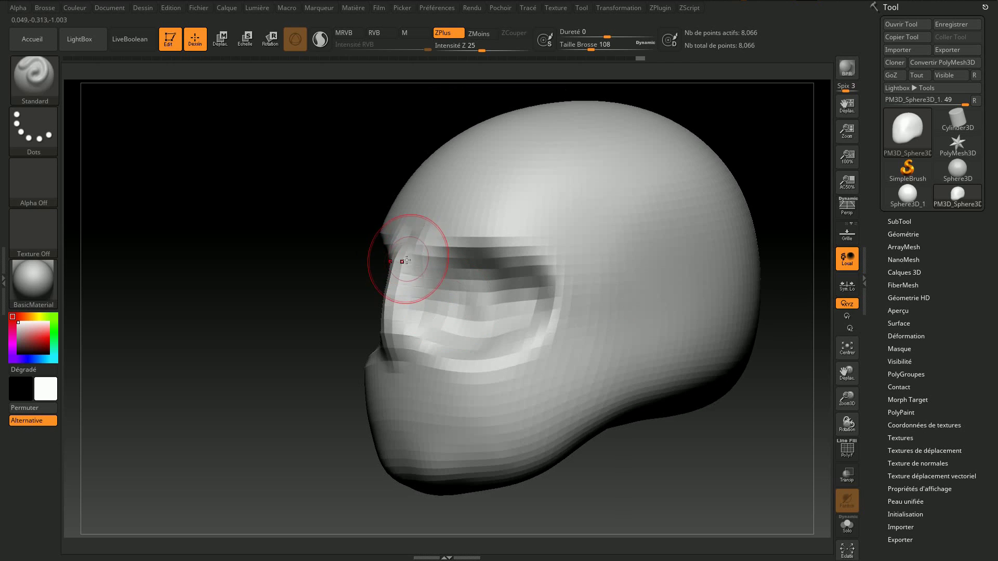
drag(282, 268, 395, 251)
key(shift)
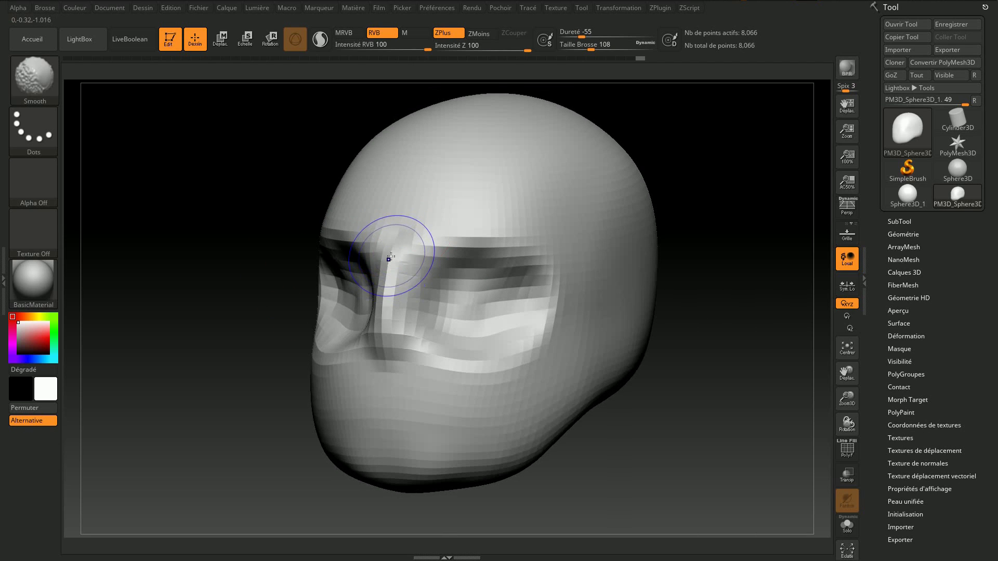
drag(668, 372, 394, 264)
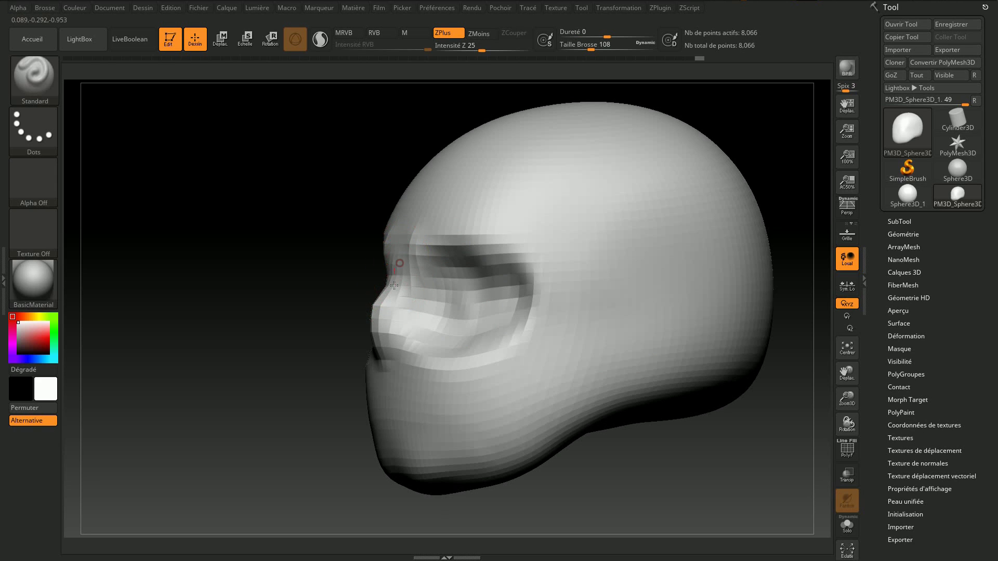
key(shift)
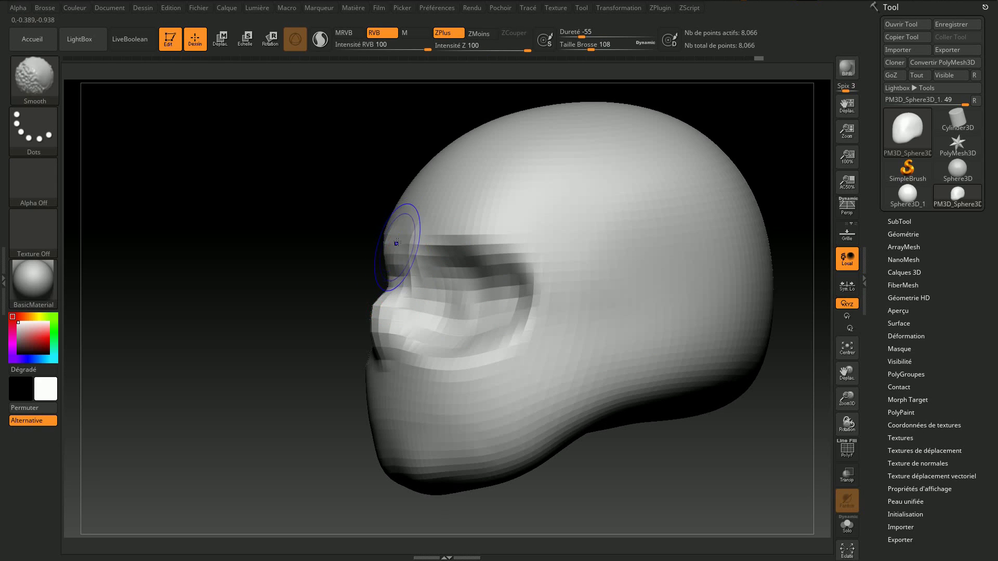
drag(345, 250, 479, 339)
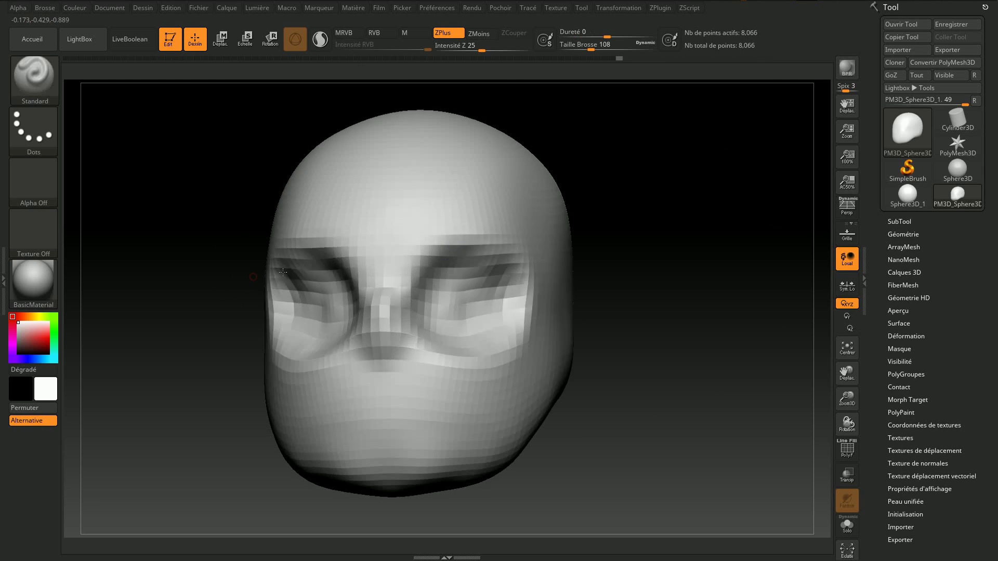
key(ctrl+z)
key(ctrl+z)
key(ctrl+z)
key(ctrl+z)
key(ctrl+z)
key(ctrl+z)
key(ctrl+z)
drag(592, 47, 581, 46)
mouse_move(367, 361)
mouse_down()
mouse_move(356, 405)
mouse_move(372, 402)
mouse_move(377, 360)
mouse_move(373, 385)
mouse_move(385, 399)
mouse_up()
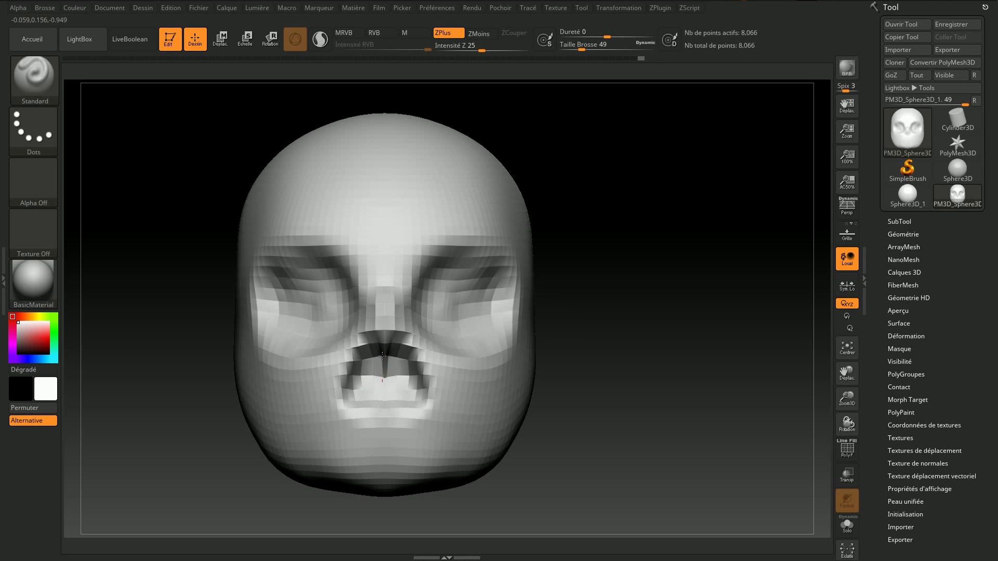
Step: Deepen the mouth opening under the nose and carve ridges down both jaw sides
drag(365, 358, 356, 395)
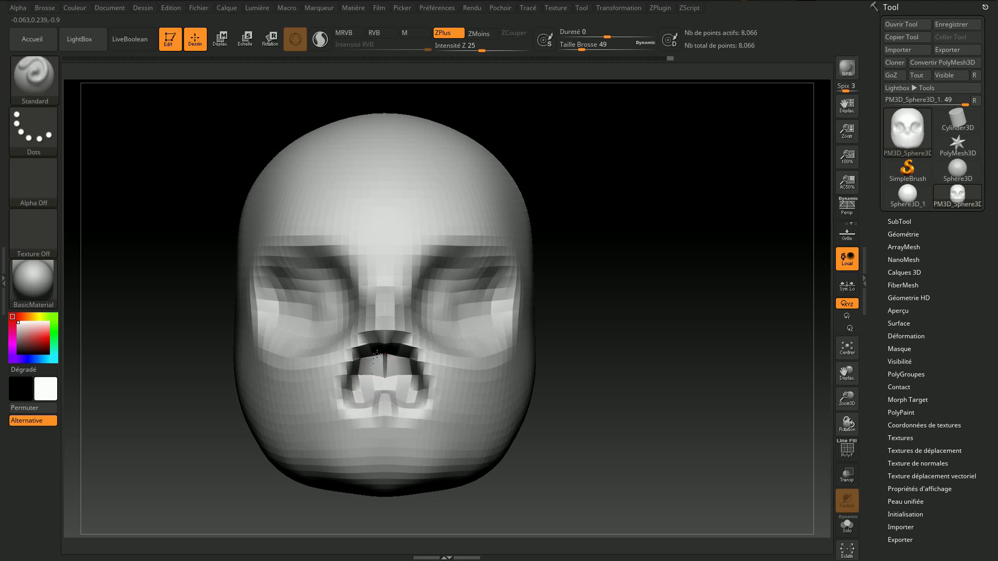
drag(387, 366, 382, 372)
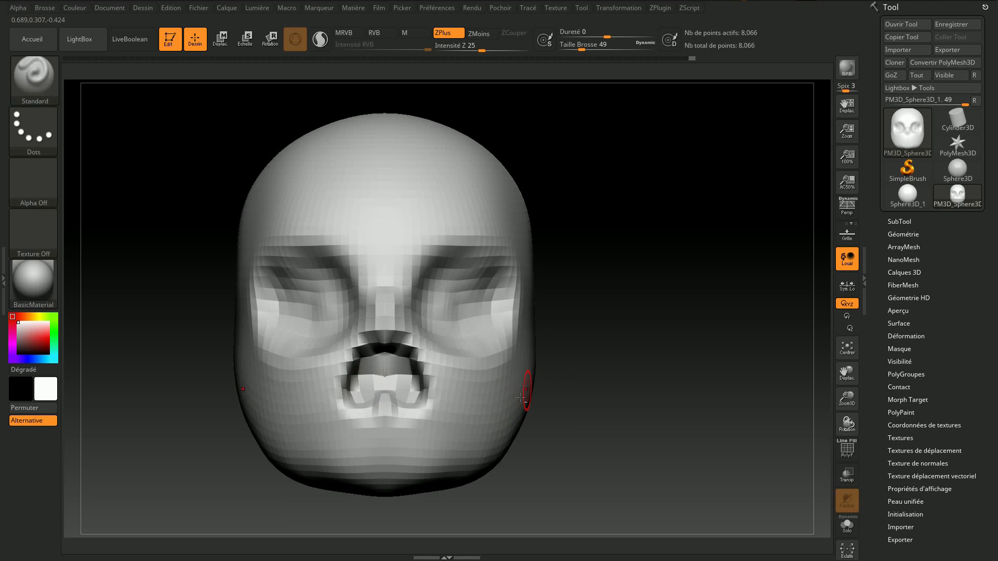
drag(523, 398, 471, 465)
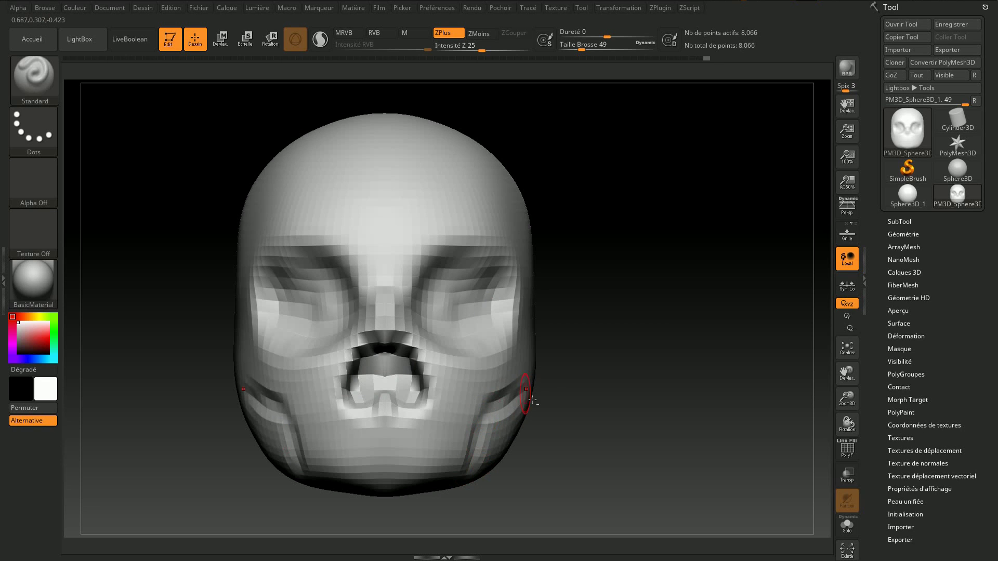
click(50, 95)
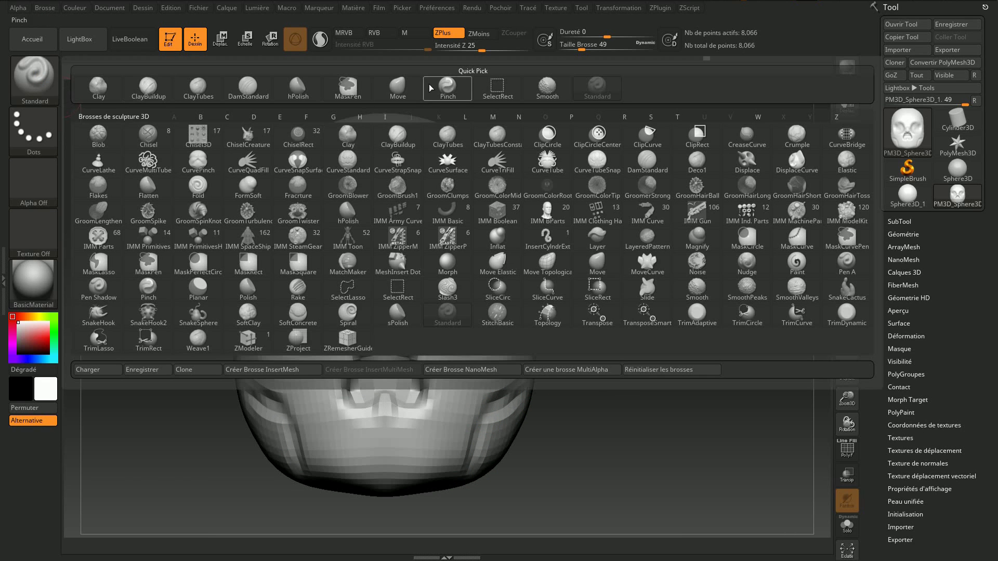
Step: Push the lower jaw inward on both sides with the Move brush at size 167
click(402, 82)
drag(588, 52, 600, 67)
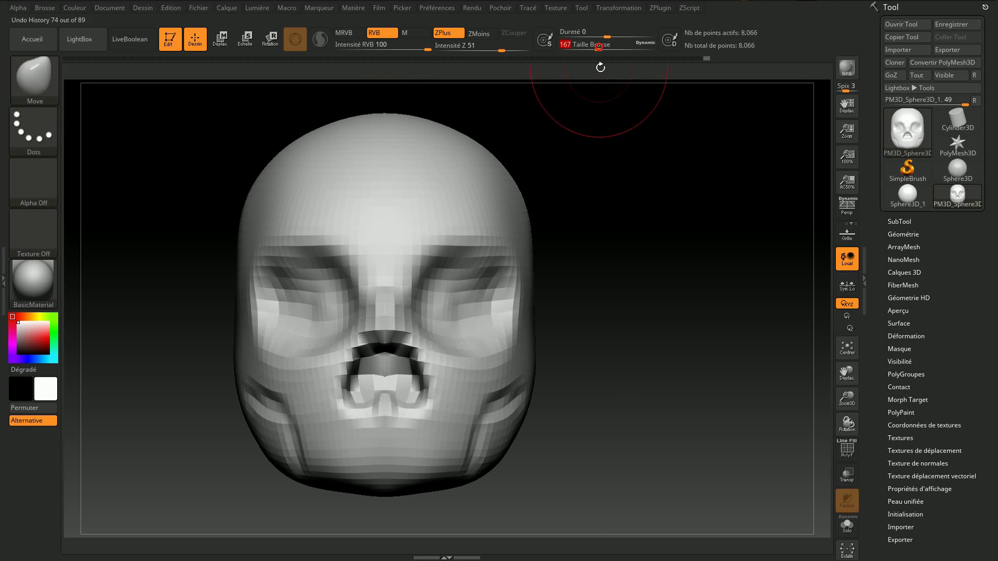
drag(504, 437, 464, 456)
drag(528, 415, 508, 401)
mouse_move(672, 407)
mouse_down()
mouse_move(445, 444)
mouse_move(431, 426)
mouse_move(565, 447)
mouse_move(508, 416)
mouse_up()
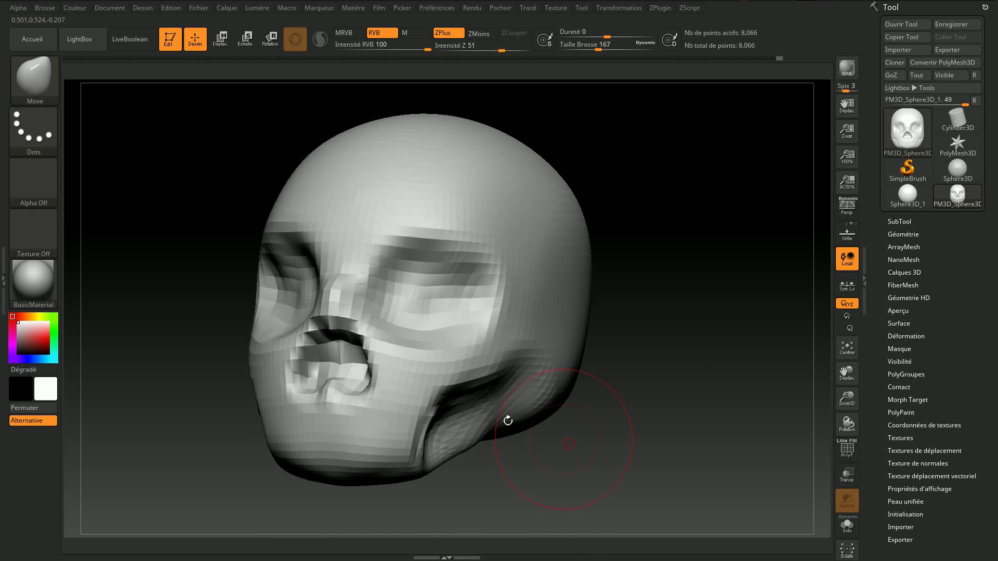
mouse_move(543, 468)
mouse_down()
mouse_move(568, 259)
mouse_move(568, 328)
mouse_move(504, 324)
mouse_move(445, 344)
mouse_up()
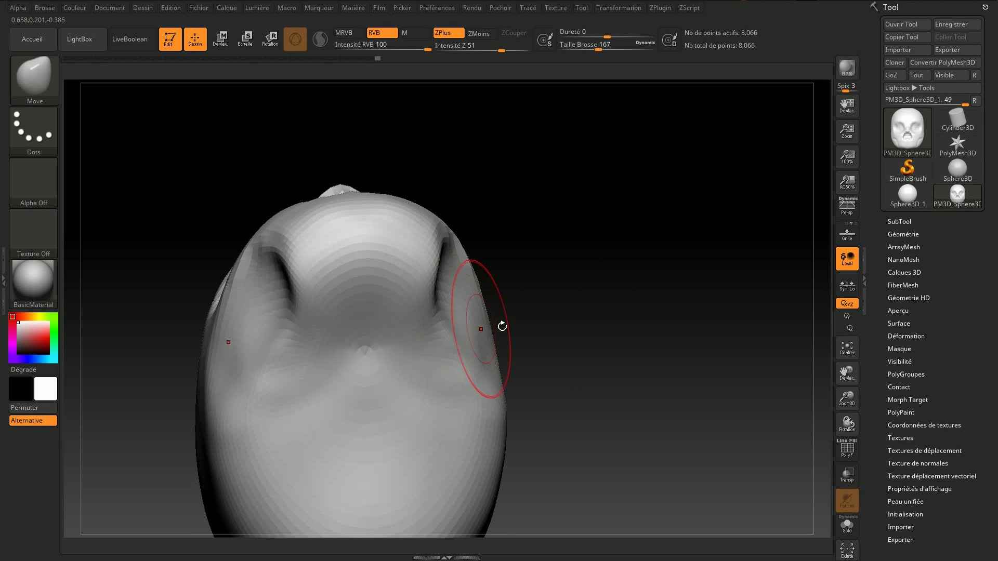
mouse_move(564, 297)
mouse_down()
mouse_move(532, 221)
mouse_move(543, 219)
mouse_up()
Step: Dent the head's sides, reshape the jaw corners, and at size 358 reshape the back of the cranium
mouse_move(358, 276)
mouse_down()
mouse_move(393, 298)
mouse_move(410, 291)
mouse_move(400, 395)
mouse_up()
mouse_move(343, 359)
mouse_down()
mouse_move(327, 357)
mouse_move(301, 323)
mouse_move(208, 290)
mouse_move(211, 310)
mouse_up()
drag(600, 231, 588, 312)
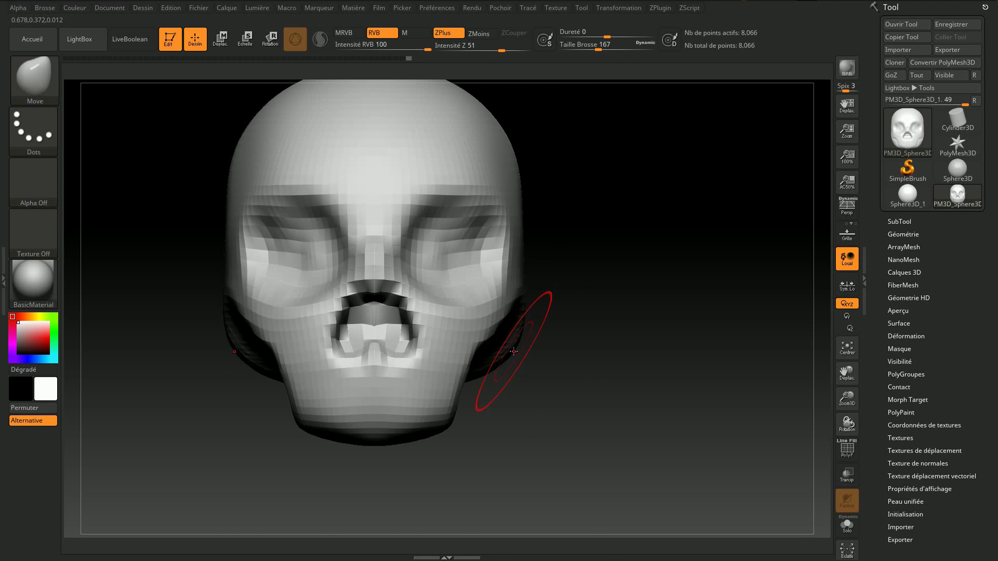
drag(513, 352, 504, 340)
drag(609, 59, 616, 50)
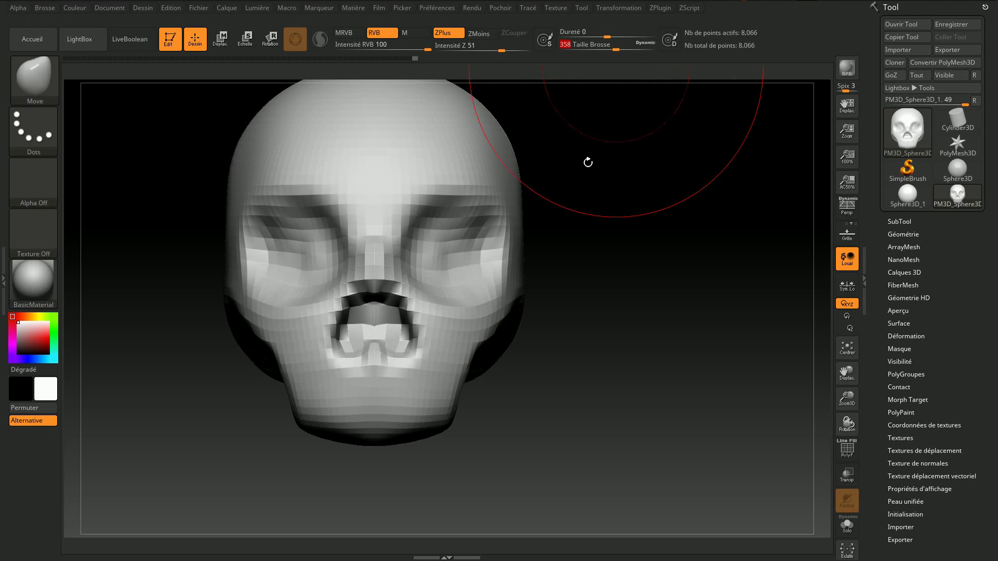
mouse_move(541, 368)
mouse_down()
mouse_move(594, 347)
mouse_move(544, 335)
mouse_up()
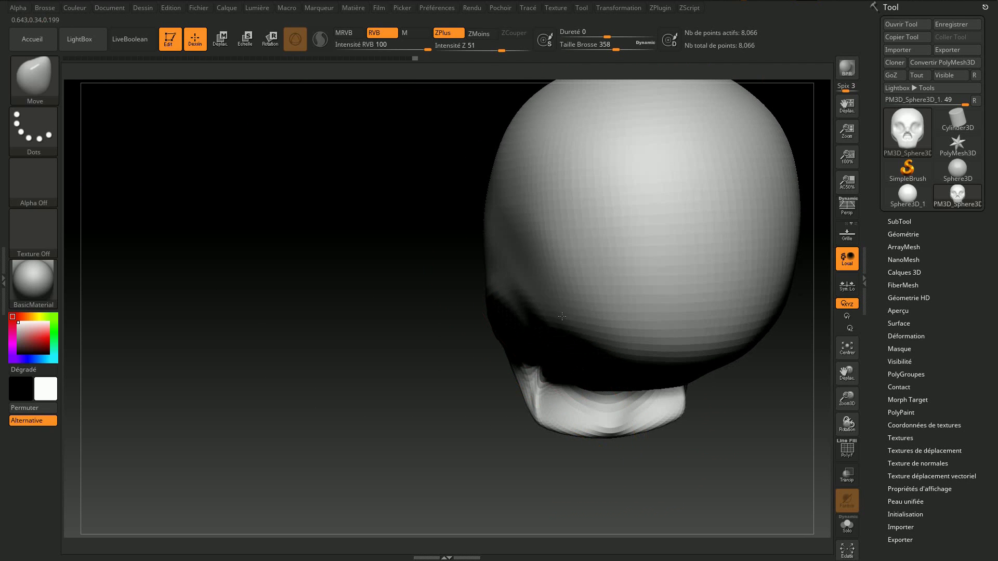
mouse_move(601, 292)
mouse_down()
mouse_move(589, 309)
mouse_move(553, 323)
mouse_up()
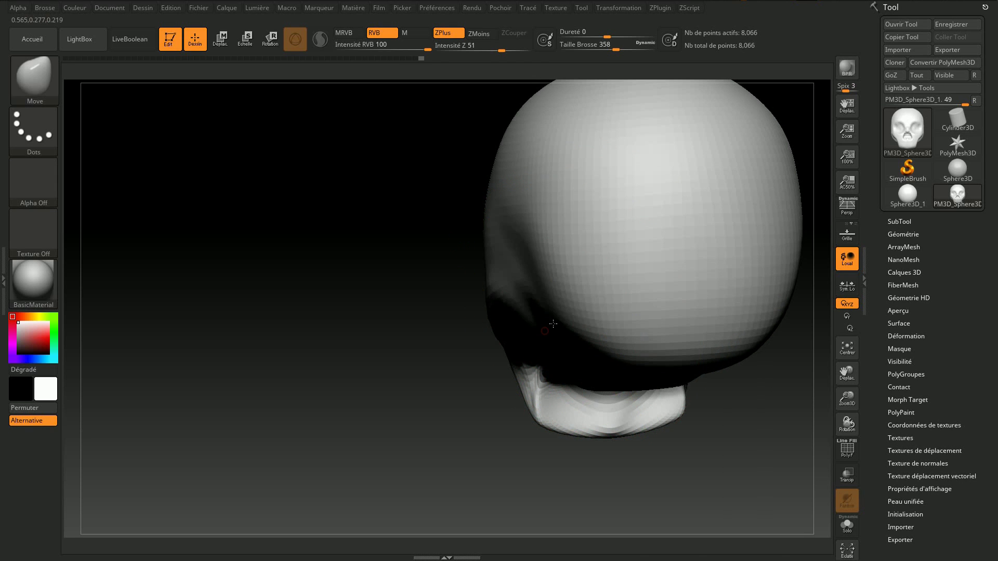
Step: Lift the jaw and chin underside upward and turn on perspective view
mouse_move(401, 345)
mouse_down()
mouse_move(534, 345)
mouse_move(479, 435)
mouse_up()
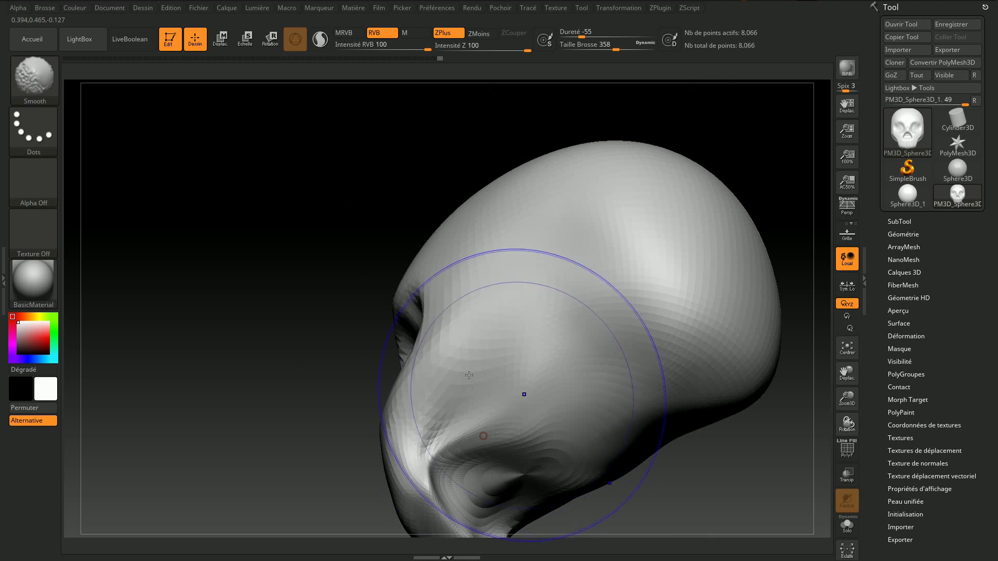
mouse_move(262, 297)
mouse_down()
mouse_move(607, 327)
mouse_move(539, 373)
mouse_move(530, 403)
mouse_up()
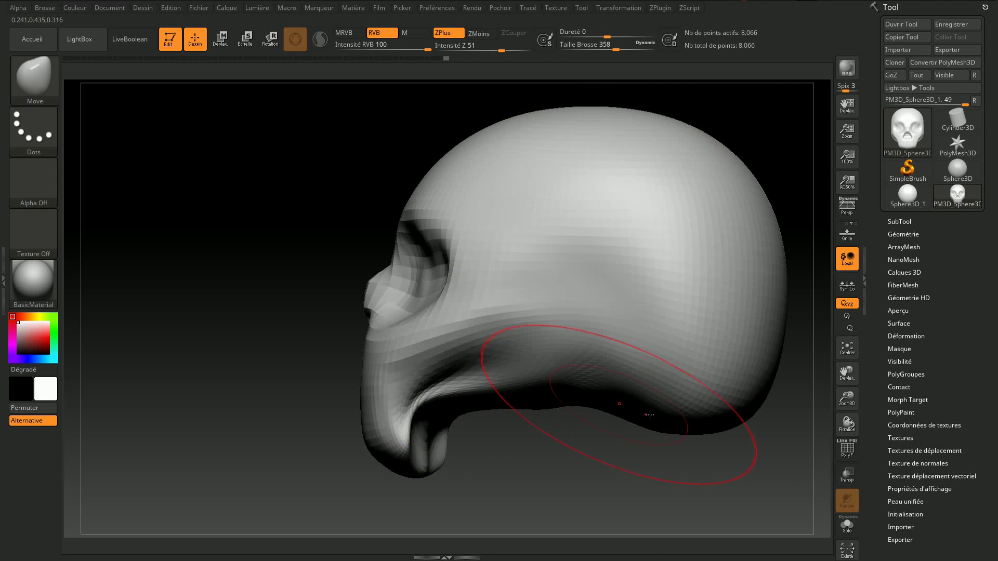
drag(618, 400, 691, 407)
drag(362, 284, 180, 284)
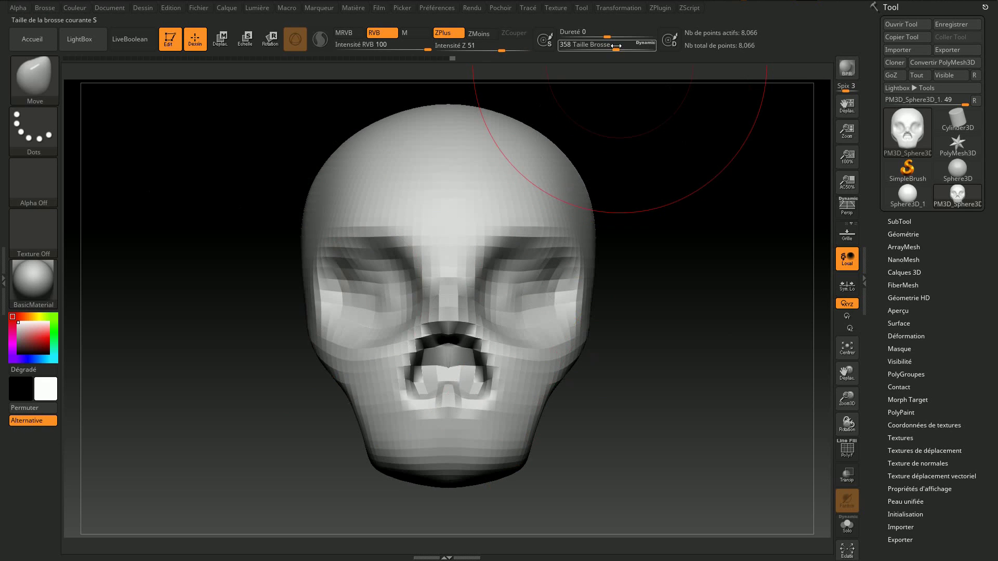
click(848, 207)
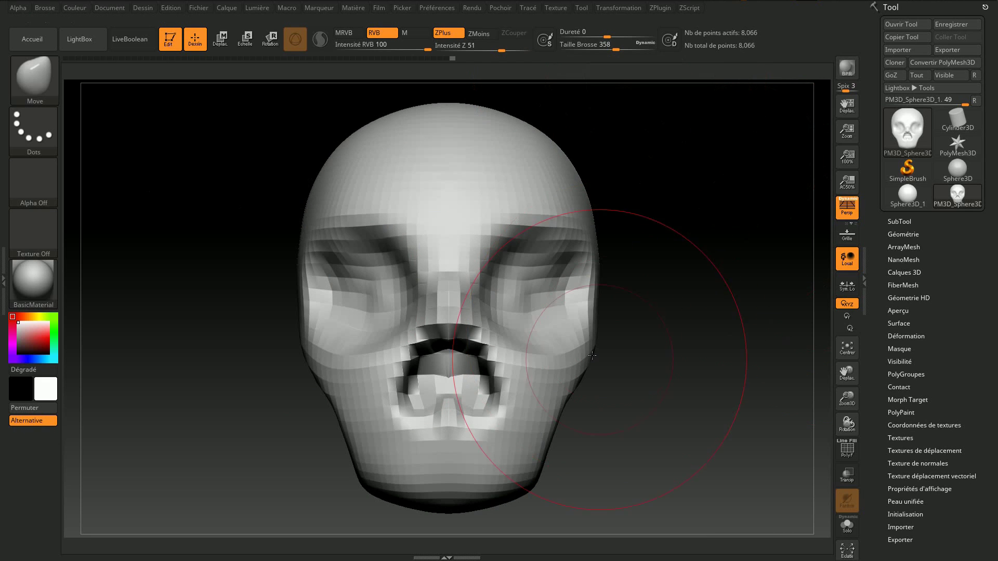
mouse_move(674, 370)
mouse_down()
mouse_move(657, 321)
mouse_move(628, 332)
mouse_move(646, 319)
mouse_move(564, 403)
mouse_move(613, 373)
mouse_move(483, 425)
mouse_move(380, 422)
mouse_move(514, 363)
mouse_up()
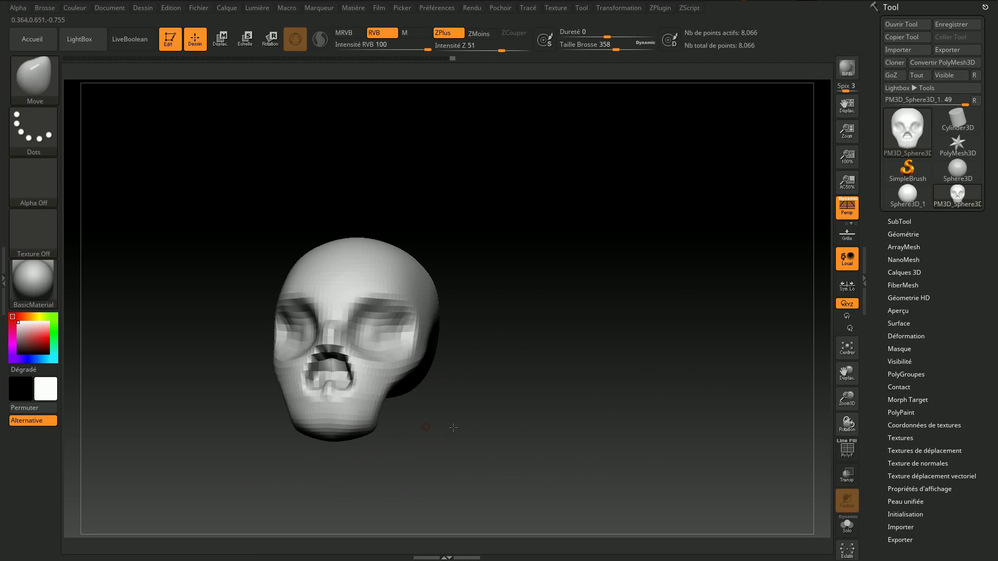
mouse_move(526, 239)
mouse_down()
mouse_move(585, 183)
mouse_move(567, 307)
mouse_up()
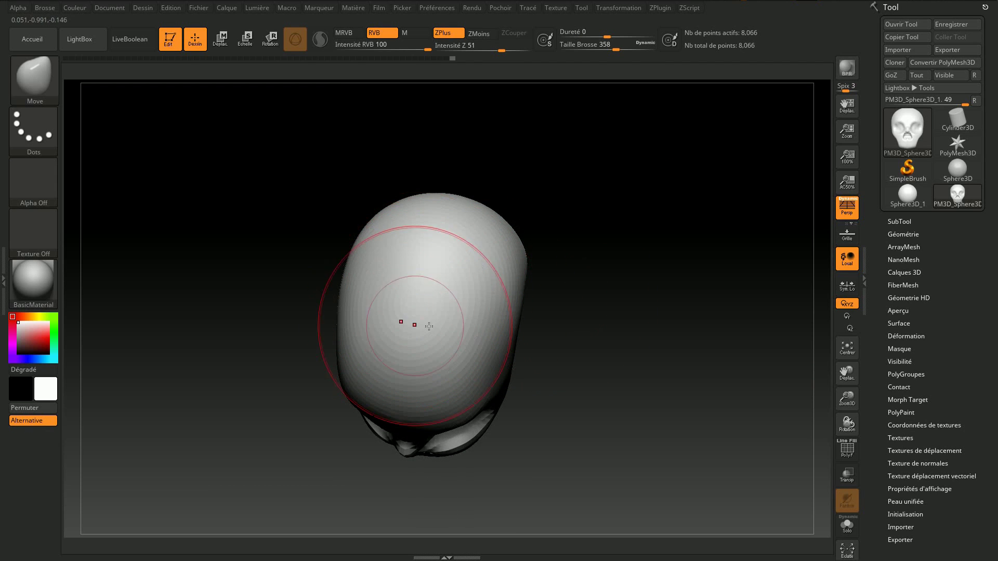
Step: Show the polygon wireframe and orbit the head so its face looks forward
click(838, 447)
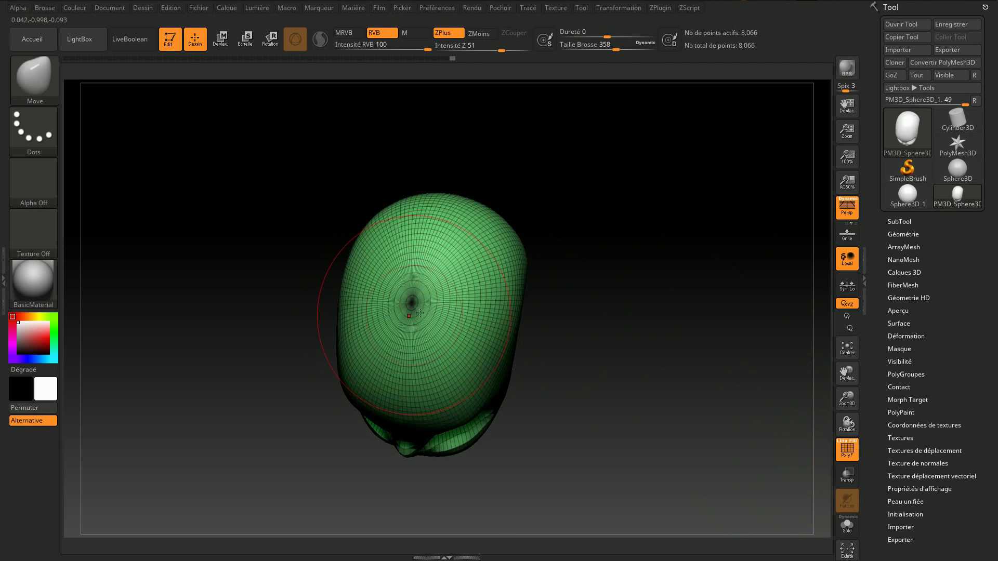
mouse_move(613, 387)
mouse_down()
mouse_move(630, 189)
mouse_move(563, 307)
mouse_move(584, 219)
mouse_move(519, 249)
mouse_up()
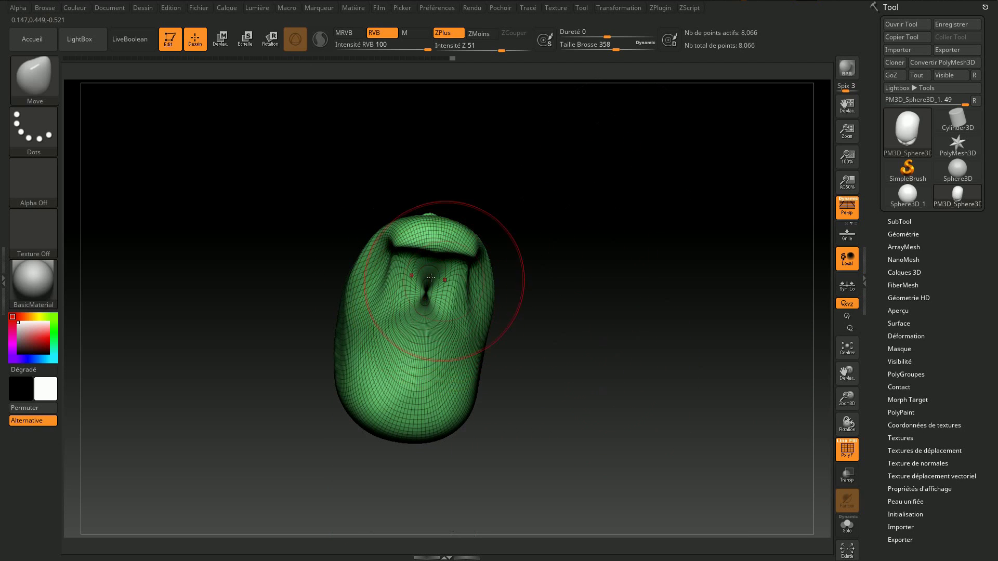
mouse_move(585, 218)
mouse_down()
mouse_move(568, 350)
mouse_move(611, 225)
mouse_move(603, 314)
mouse_move(621, 341)
mouse_move(617, 278)
mouse_move(653, 277)
mouse_move(587, 284)
mouse_move(638, 273)
mouse_move(646, 251)
mouse_move(668, 263)
mouse_up()
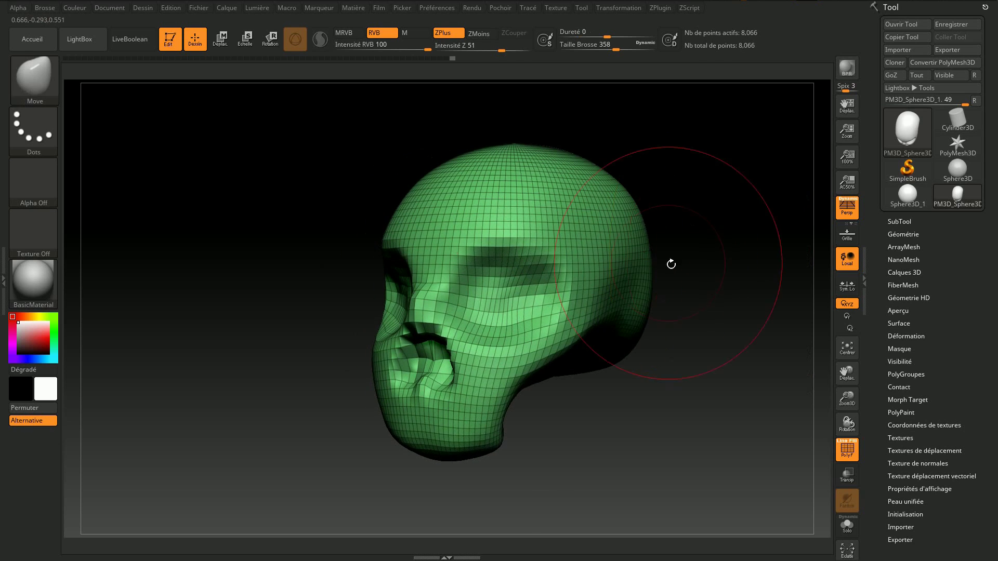
Step: Remesh the skull with DynaMesh at resolution 128, reaching 37,527 points
click(897, 236)
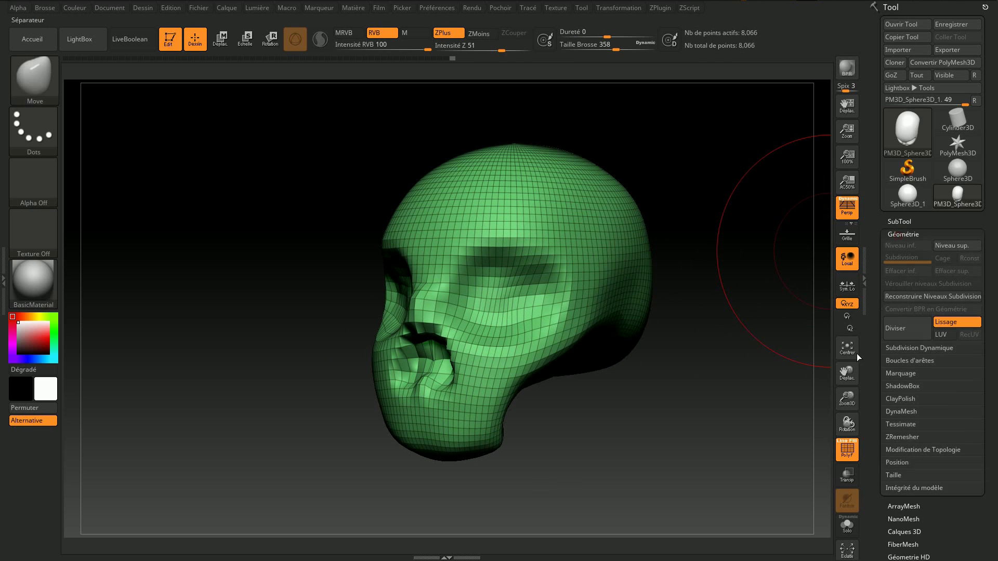
drag(994, 363, 989, 351)
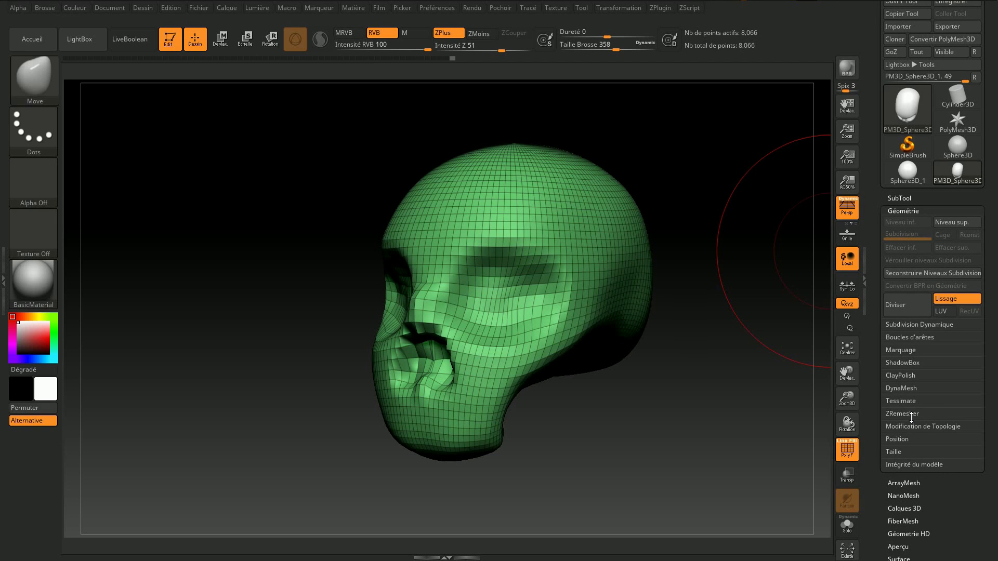
click(903, 388)
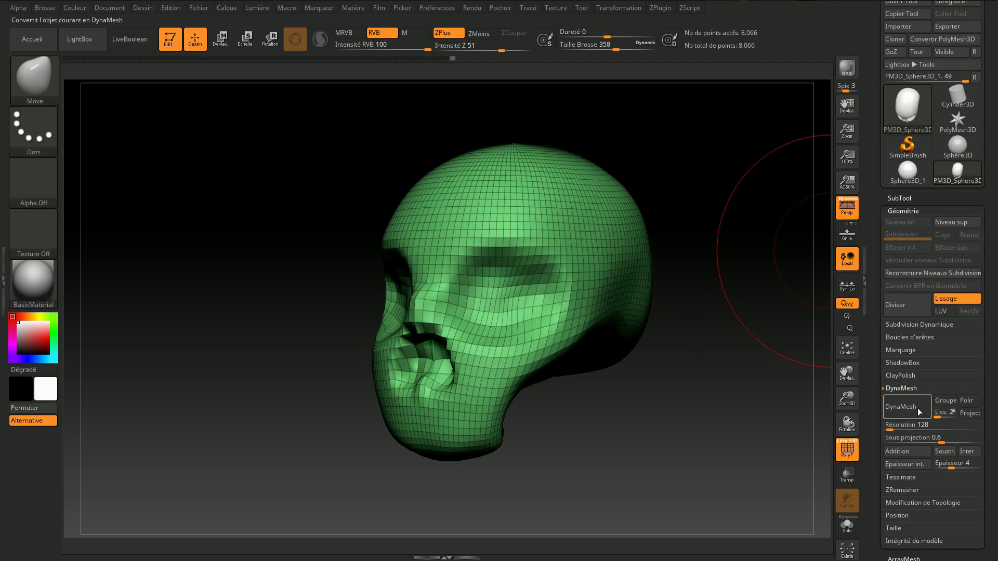
click(911, 409)
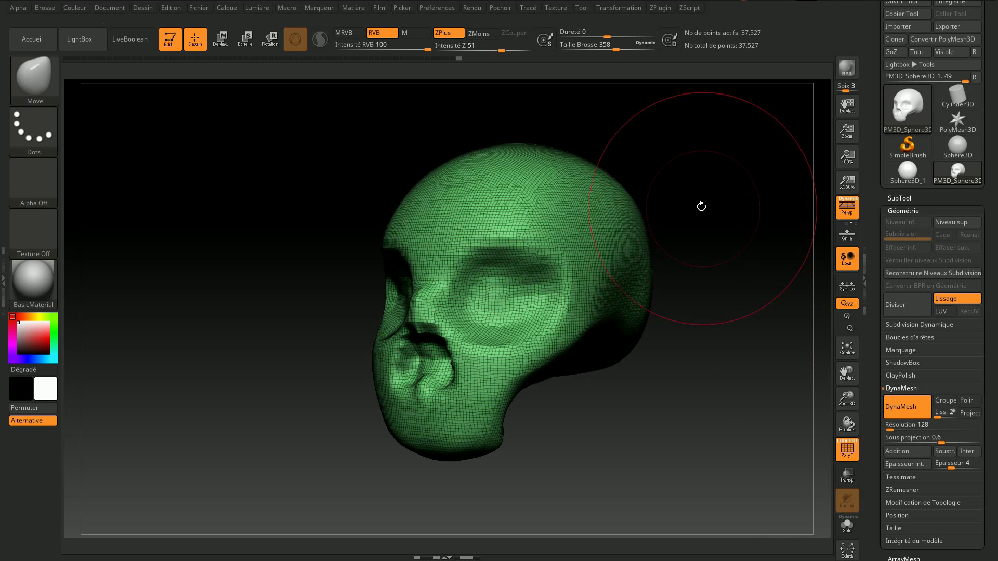
alt+drag(694, 222, 693, 291)
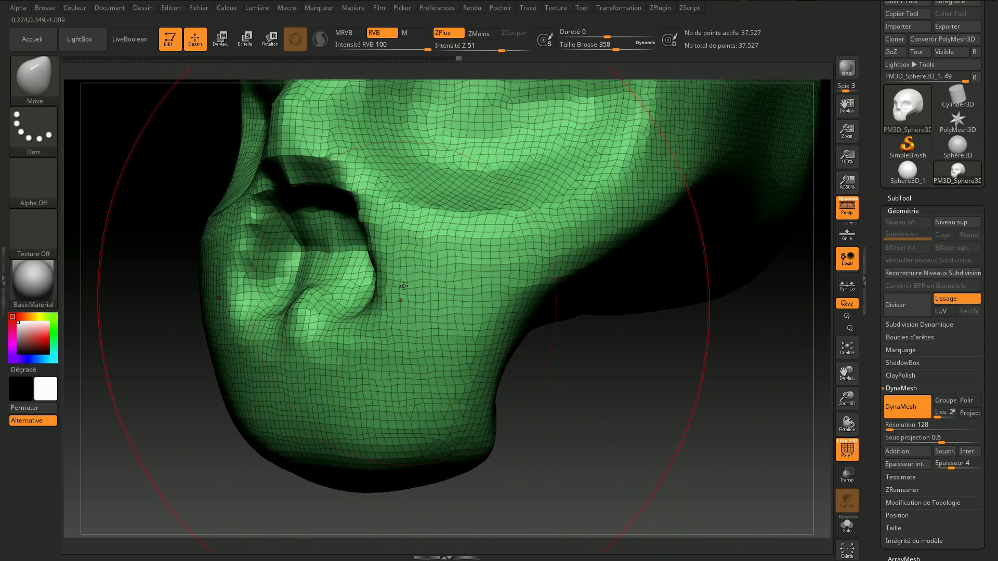
alt+drag(606, 372, 655, 295)
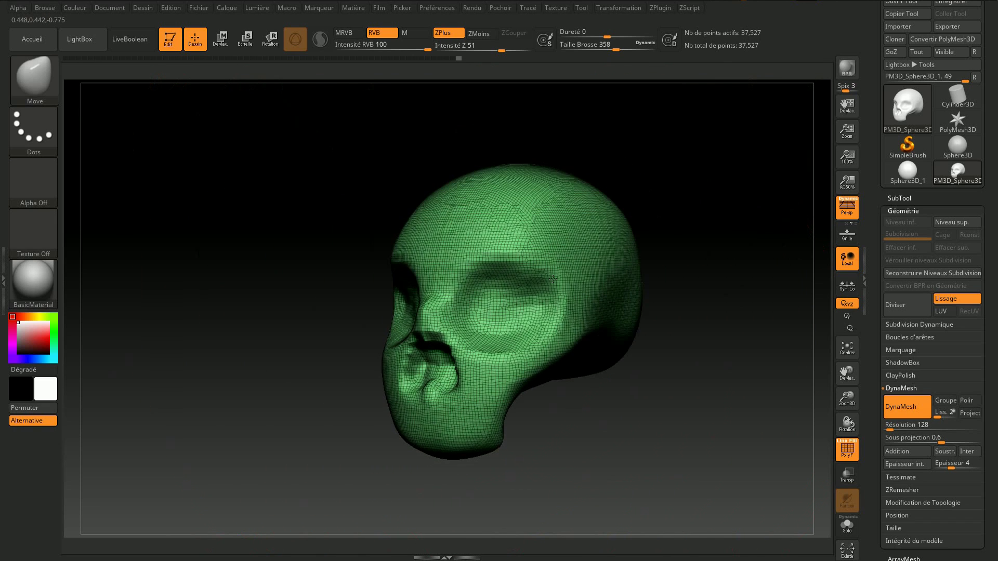
Step: Turn on the floor grid and vertical grid planes, then look down on the skull
click(846, 238)
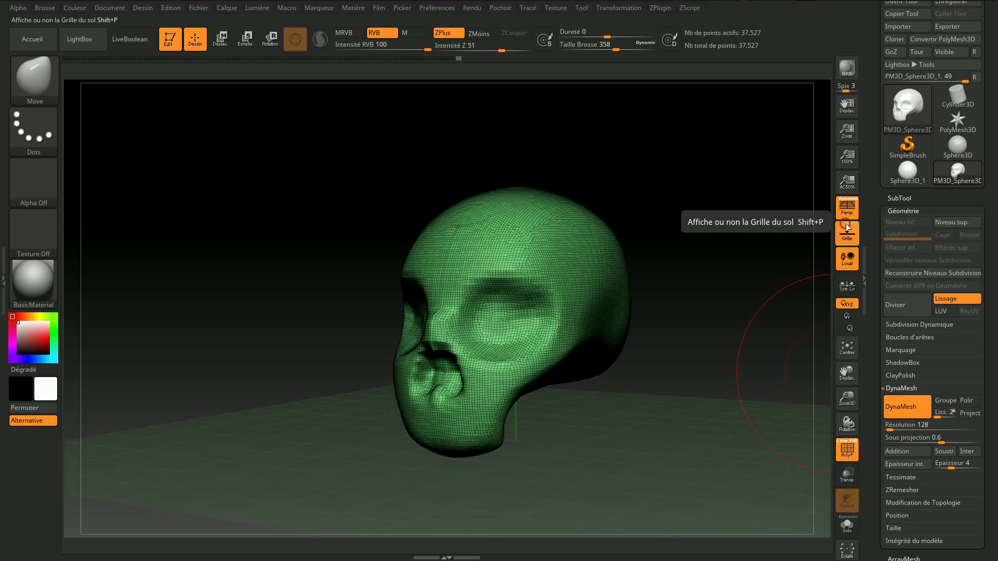
click(845, 224)
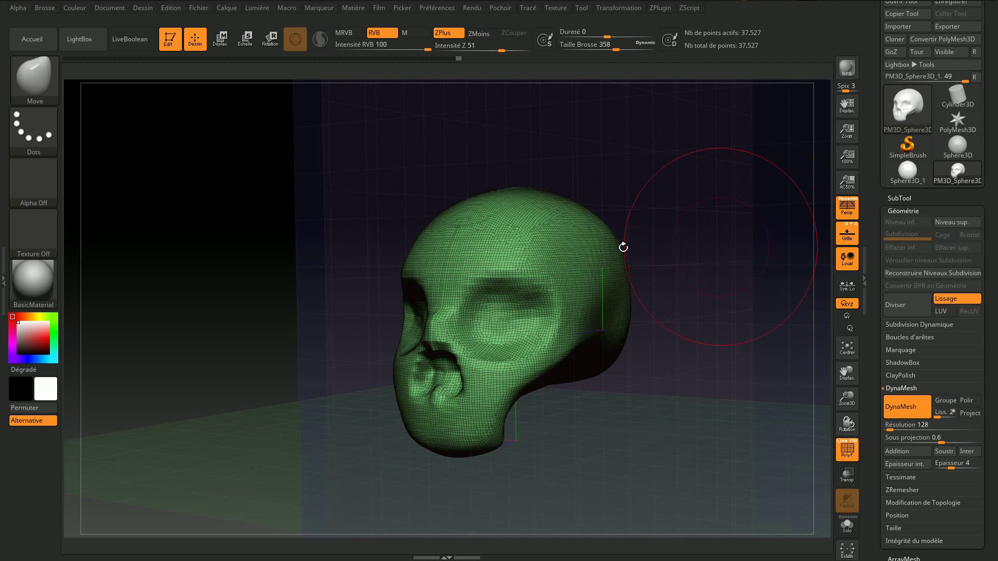
drag(208, 253, 368, 245)
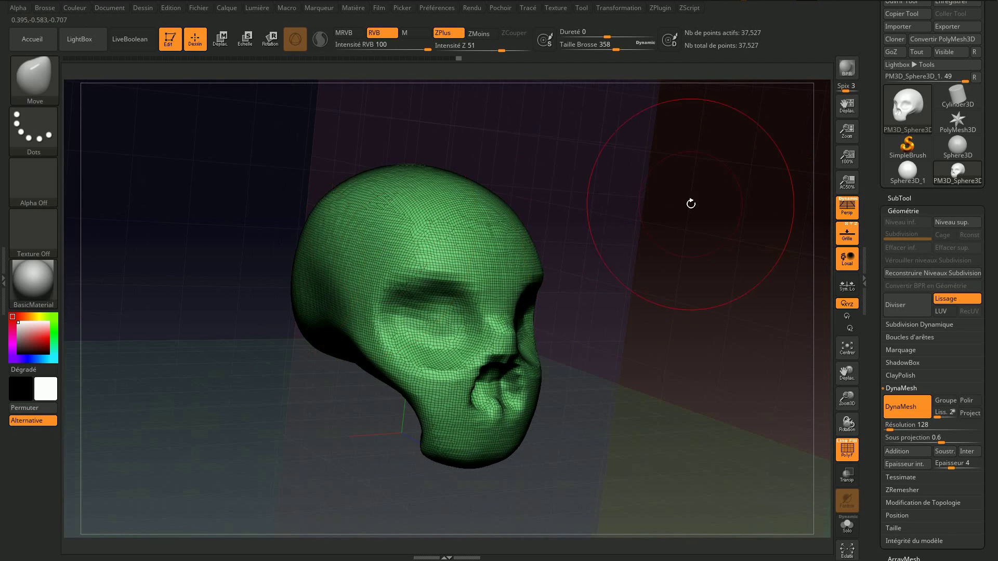
click(930, 423)
drag(168, 250, 118, 174)
mouse_move(207, 225)
mouse_down()
mouse_move(221, 327)
mouse_move(177, 278)
mouse_move(189, 220)
mouse_move(234, 230)
mouse_up()
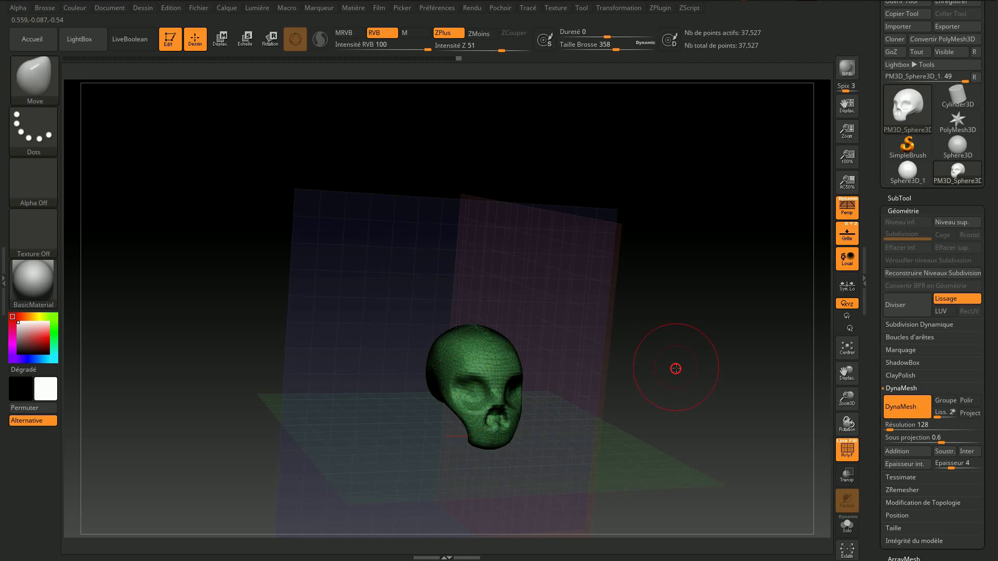
Step: Frame the skull and inspect the lower face from close, side and front views
mouse_move(681, 370)
alt+mouse_down()
mouse_move(653, 319)
mouse_move(657, 262)
mouse_move(642, 316)
alt+mouse_up()
key(f)
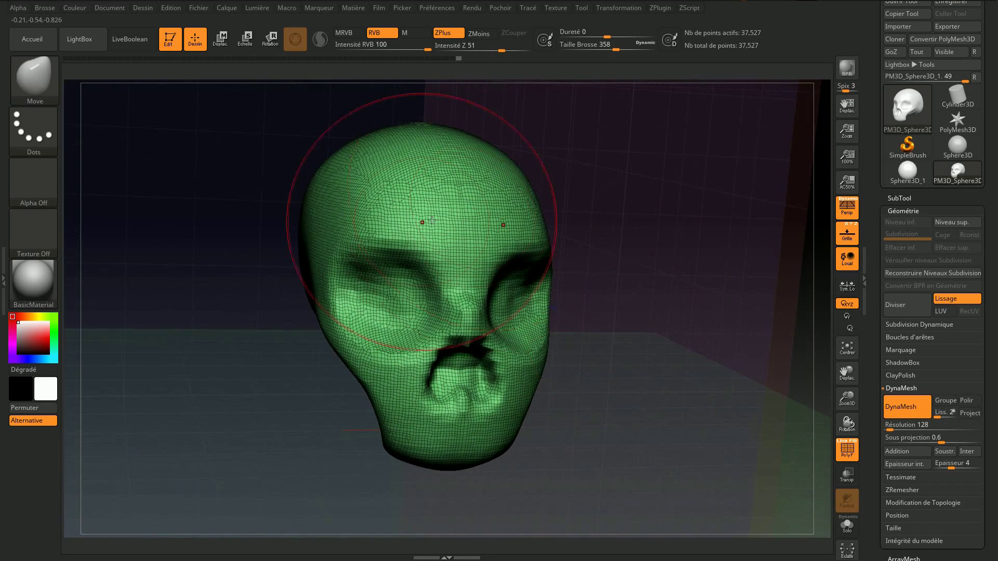
alt+drag(654, 339, 796, 302)
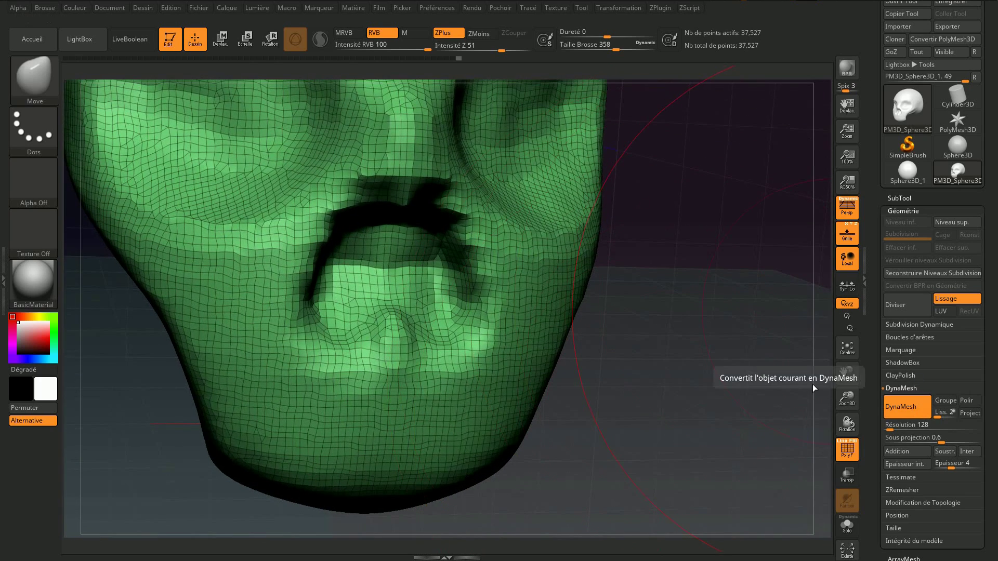
mouse_move(722, 321)
alt+mouse_down()
mouse_move(652, 231)
mouse_move(735, 295)
alt+mouse_up()
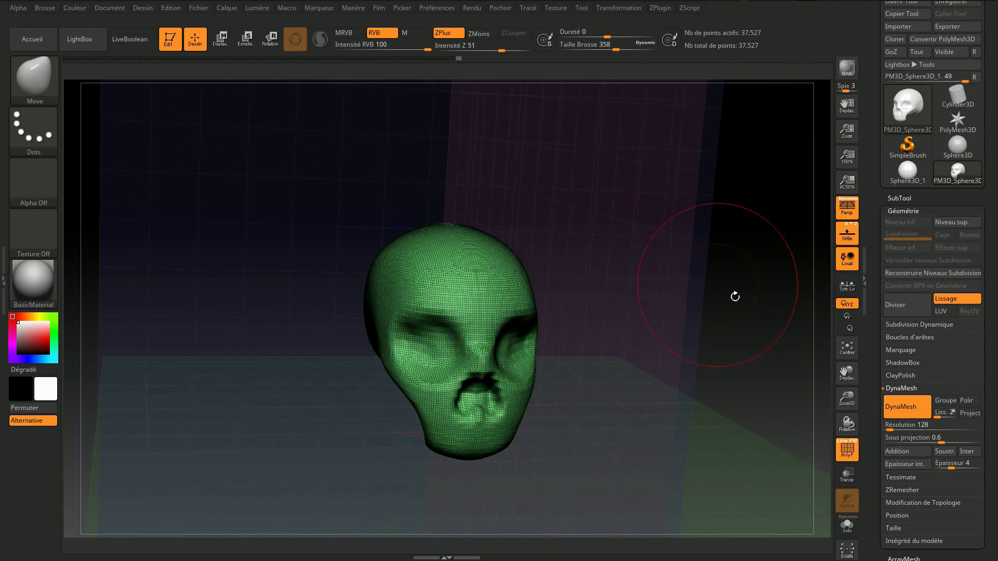
key(ctrl)
key(ctrl)
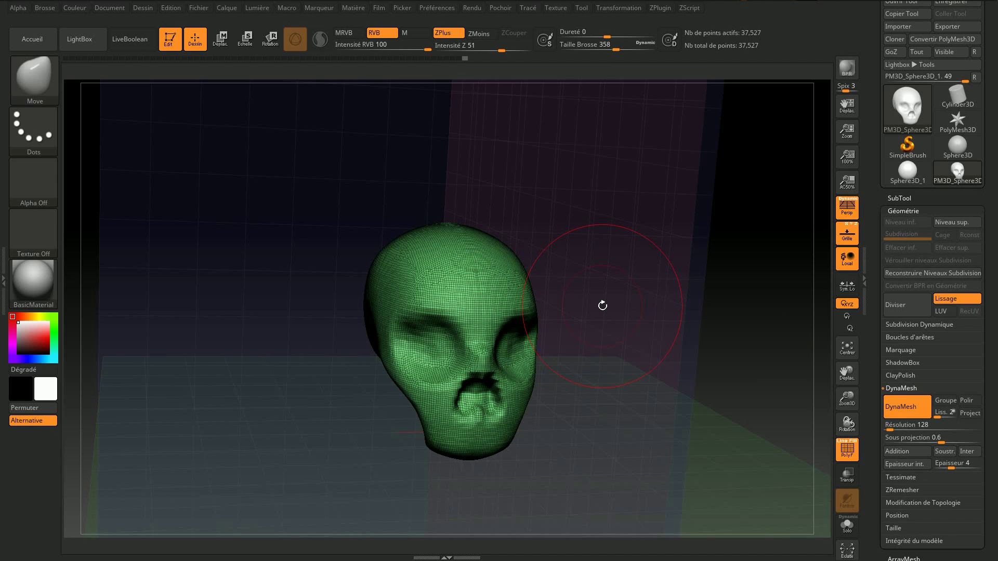
drag(602, 305, 497, 207)
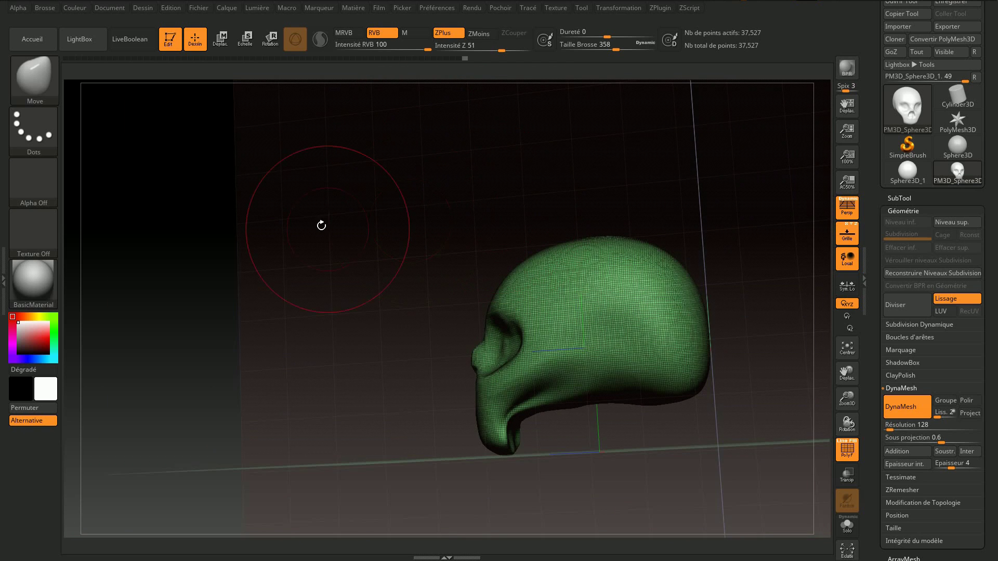
shift+drag(323, 225, 372, 237)
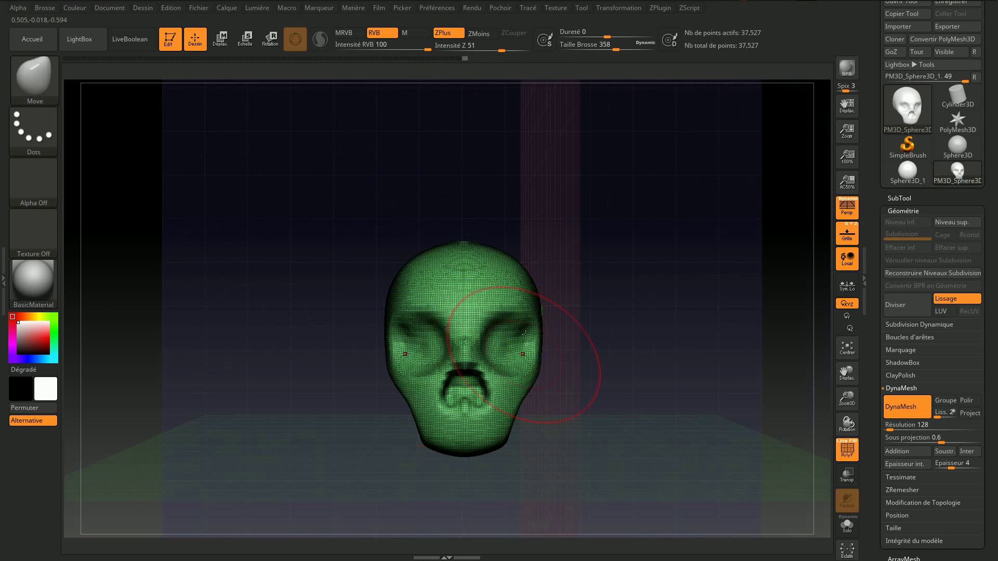
click(846, 449)
mouse_move(339, 216)
mouse_down()
mouse_move(330, 222)
mouse_move(408, 268)
mouse_up()
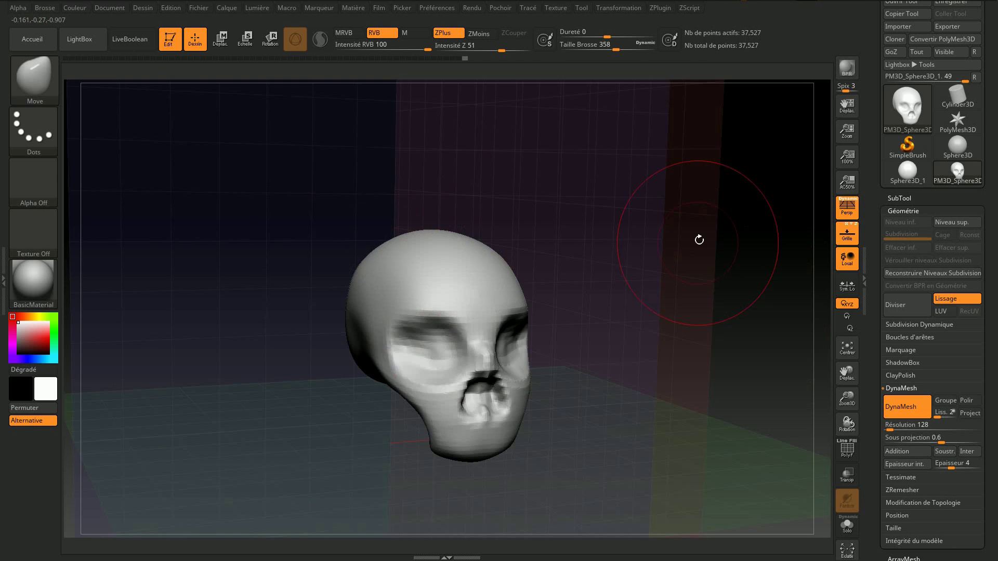
drag(699, 240, 717, 249)
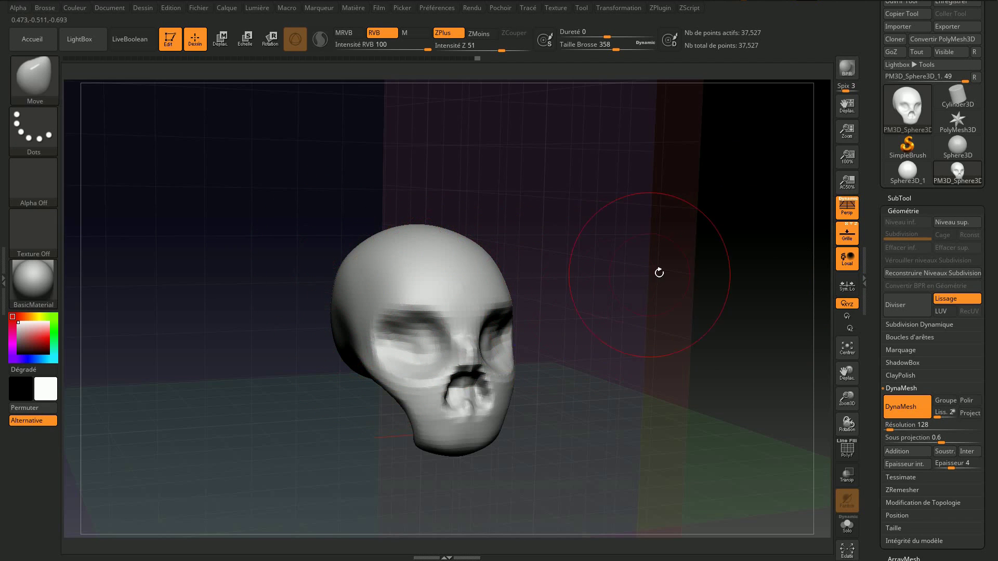
shift+drag(727, 293, 707, 291)
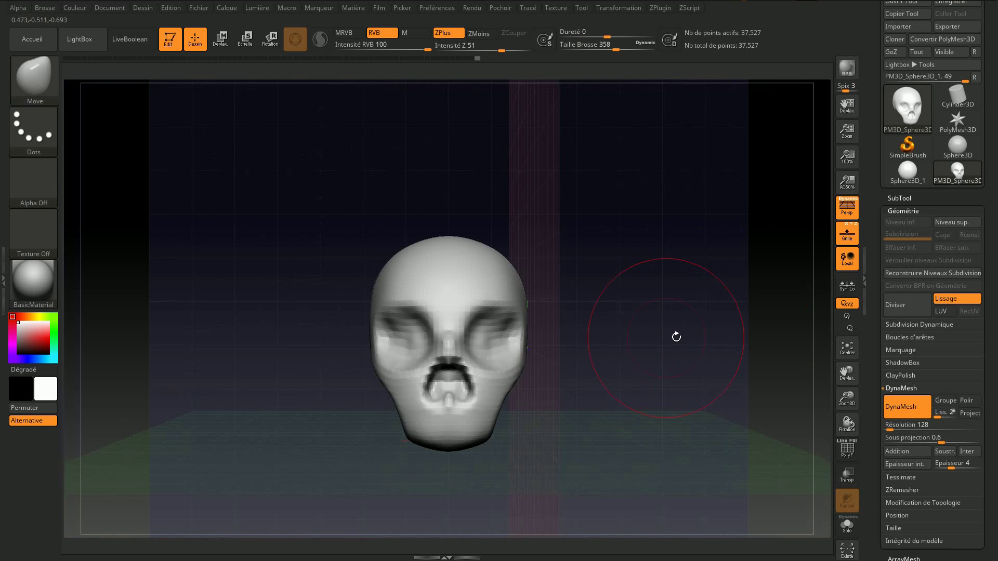
scroll(676, 336, up, 2)
scroll(670, 338, up, 3)
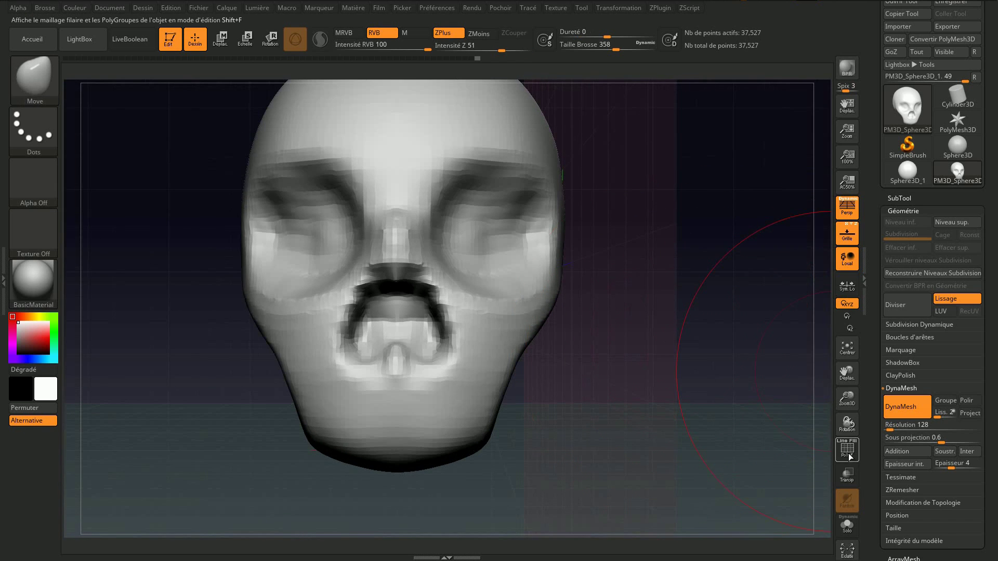
click(850, 457)
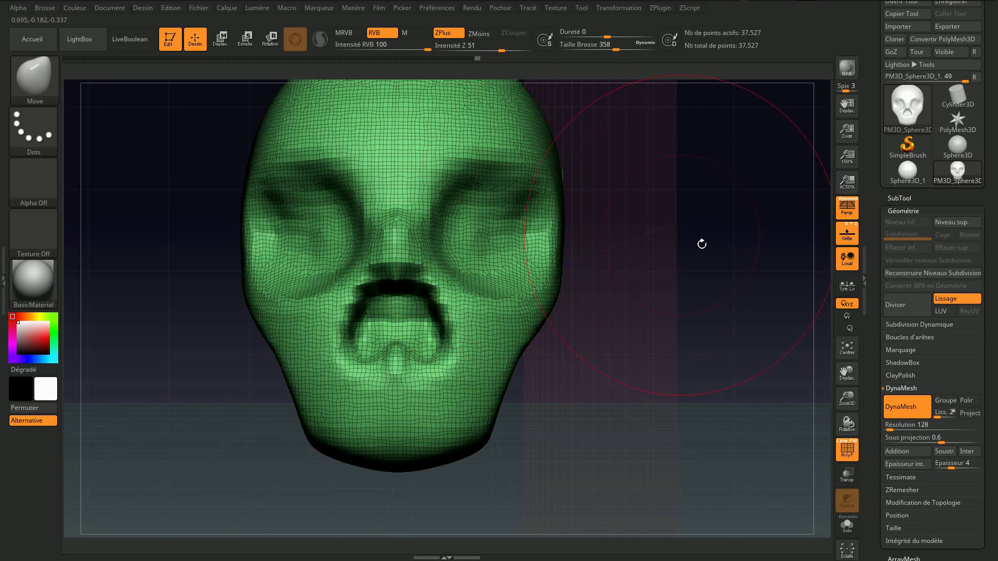
mouse_move(739, 315)
mouse_down()
mouse_move(653, 282)
mouse_move(474, 283)
mouse_up()
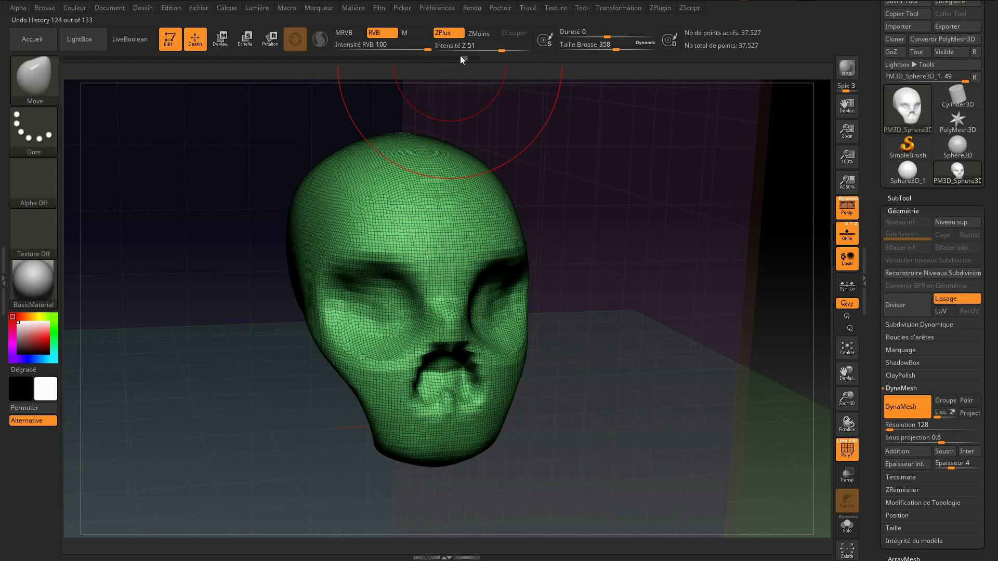
Step: Step back through the undo history to the coarse mesh and hide the floor grid
click(447, 57)
click(453, 57)
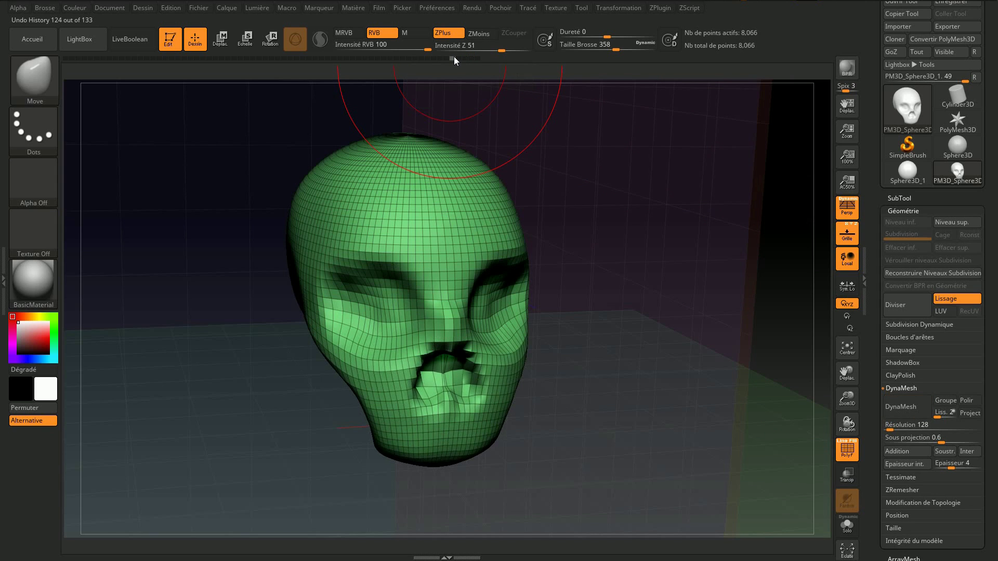
click(457, 56)
click(455, 56)
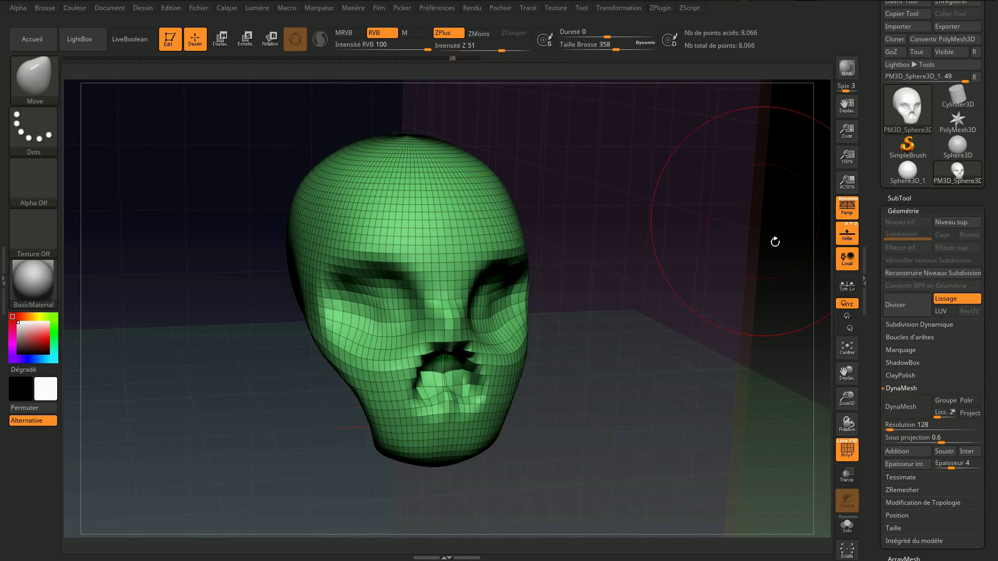
click(847, 233)
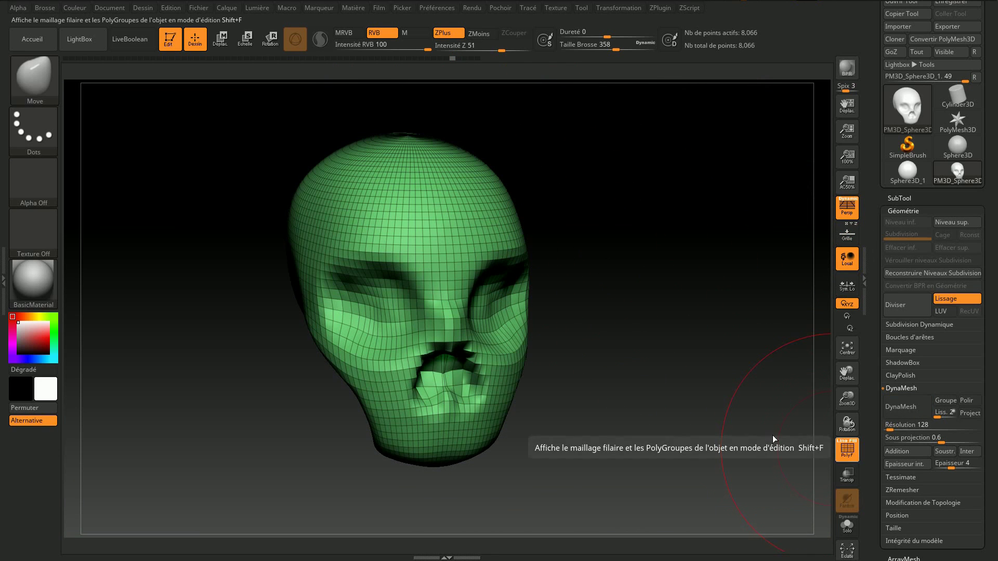
mouse_move(669, 305)
mouse_down()
mouse_move(677, 271)
mouse_move(684, 289)
mouse_move(565, 312)
mouse_move(658, 312)
mouse_up()
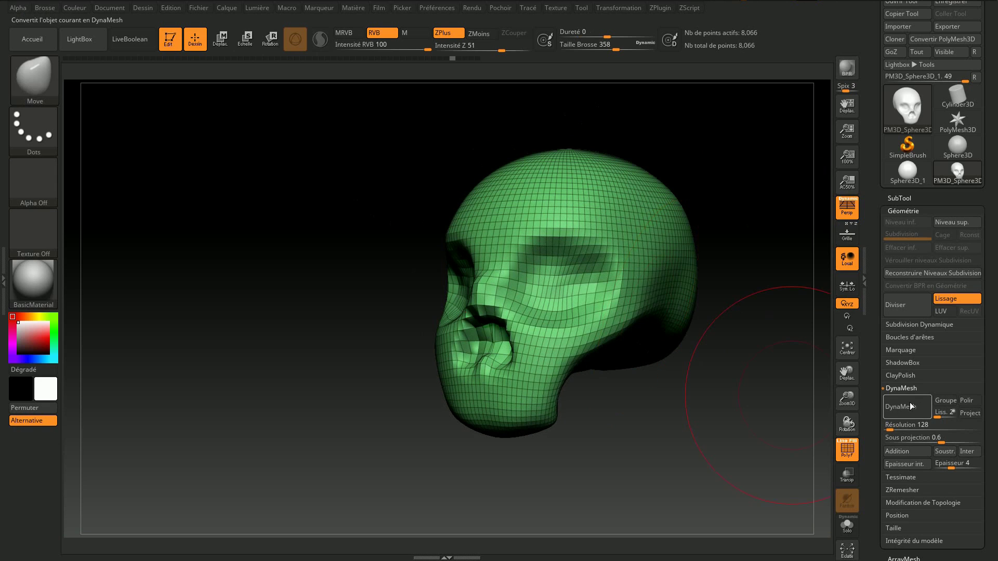
Step: Run ZRemesher with target polygons 5 and Adapt on, giving a 9,578-point mesh
click(902, 388)
click(903, 413)
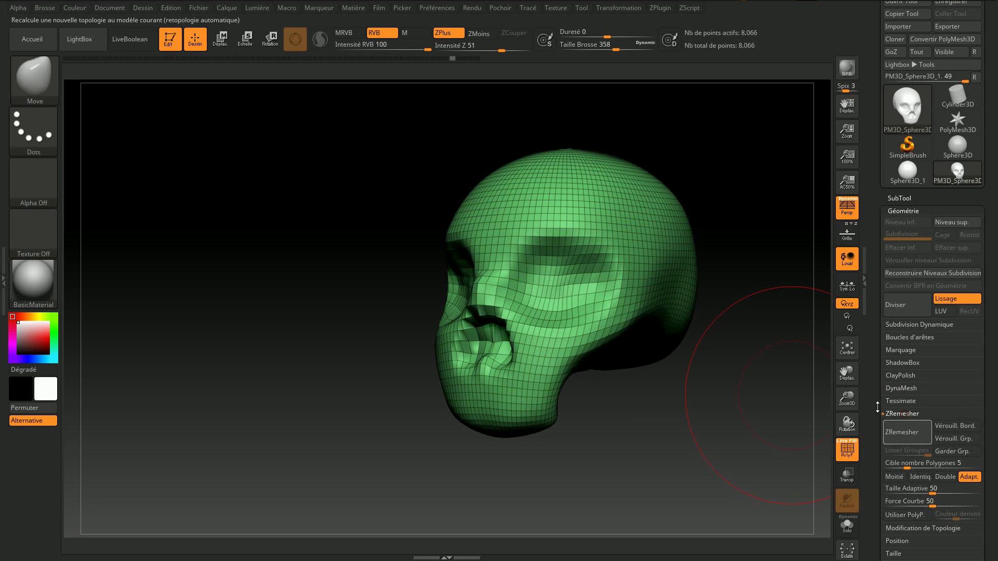
drag(989, 429, 988, 387)
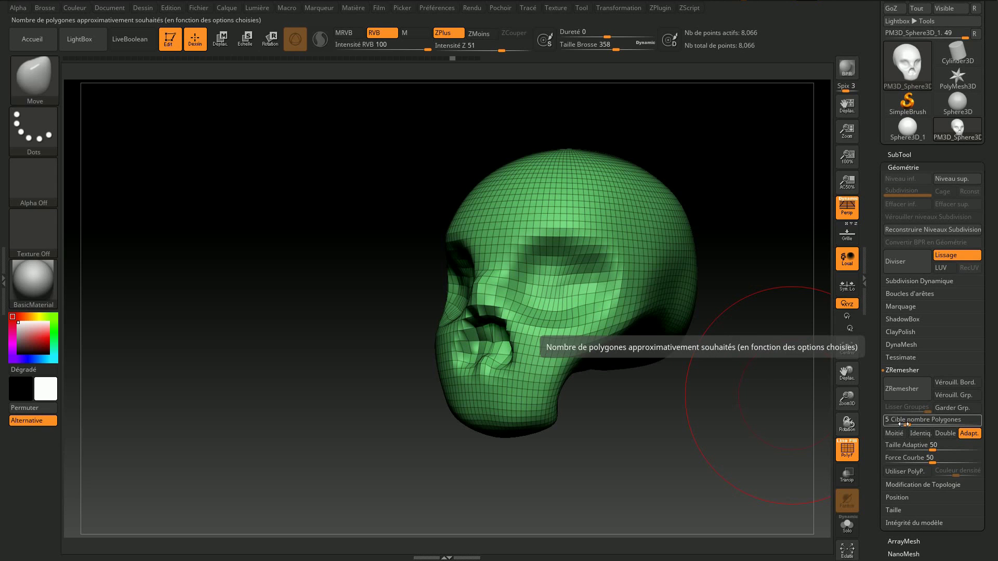
click(909, 391)
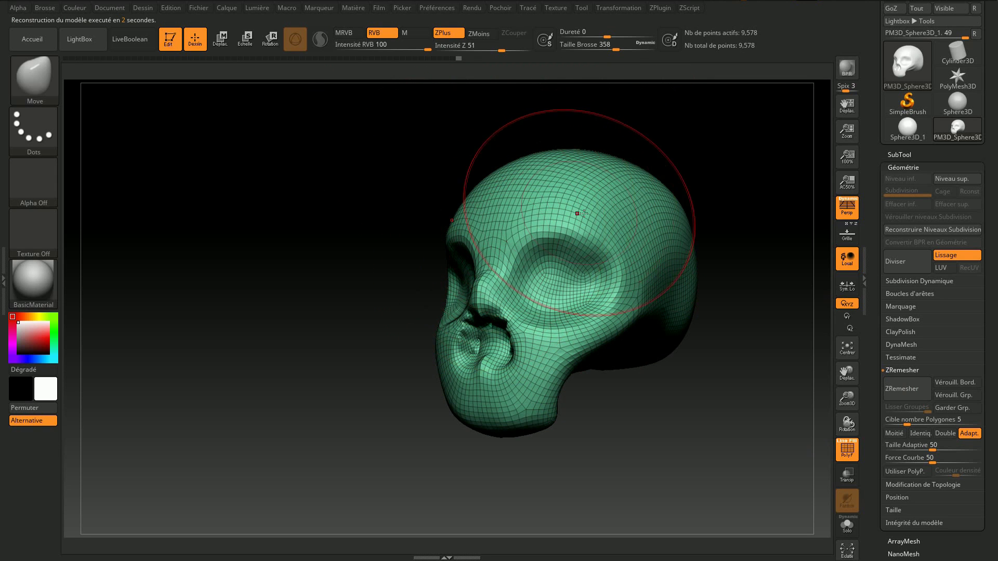
Step: Orbit around the skull and smooth out bumps on its surface
mouse_move(604, 417)
mouse_down()
mouse_move(646, 417)
mouse_move(657, 379)
mouse_move(652, 340)
mouse_move(663, 338)
mouse_move(648, 263)
mouse_up()
drag(630, 374, 584, 276)
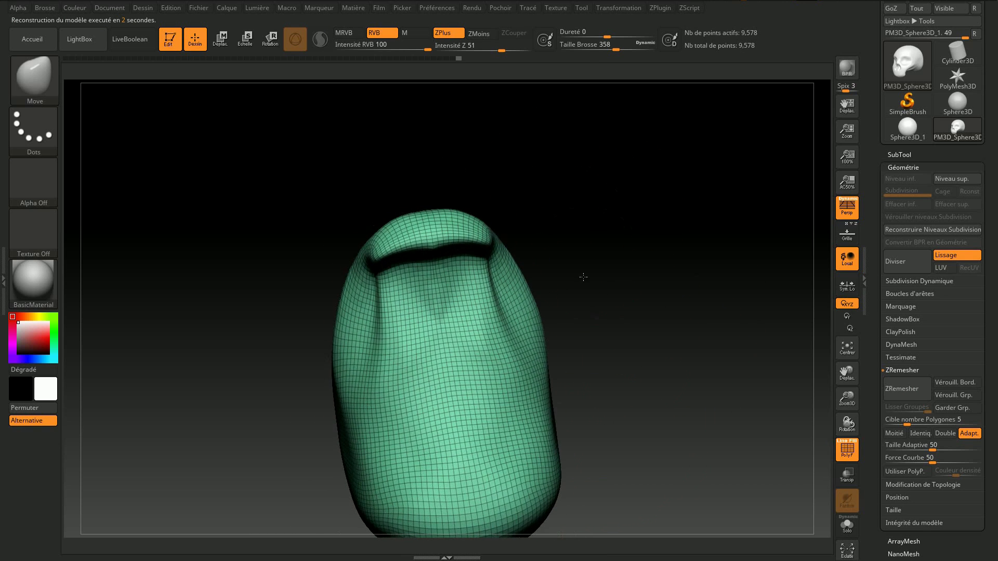
drag(616, 49, 597, 47)
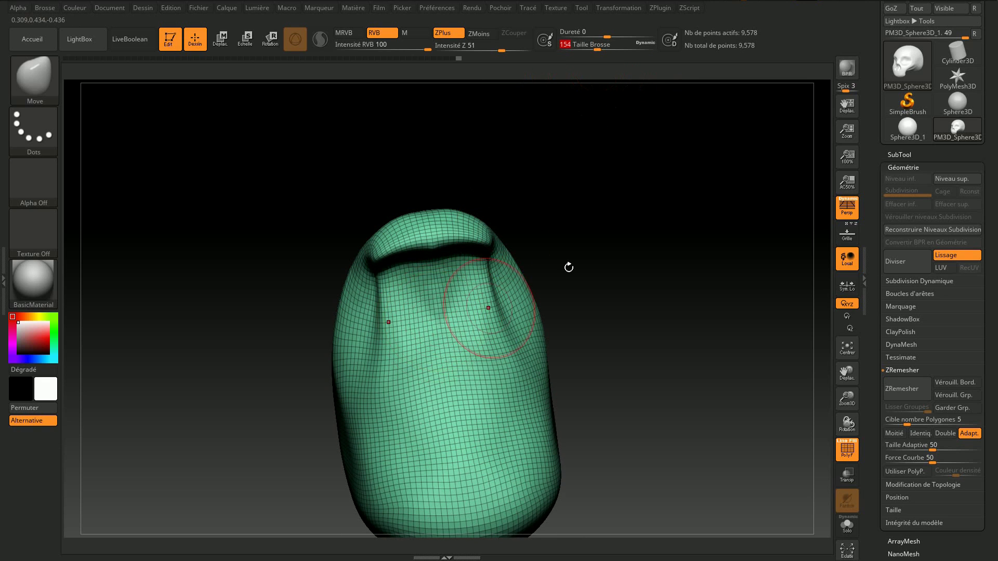
drag(568, 267, 593, 214)
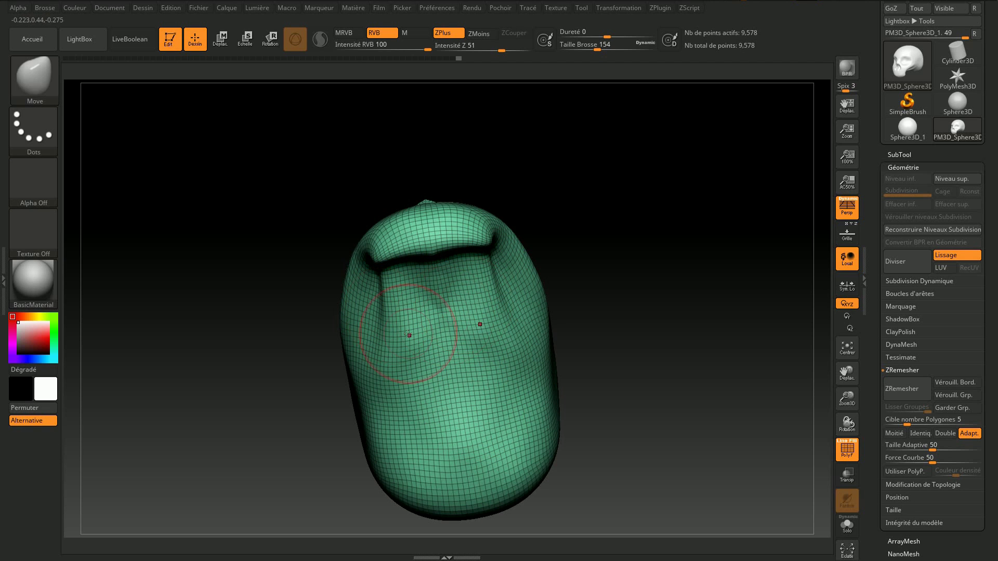
drag(665, 185, 500, 224)
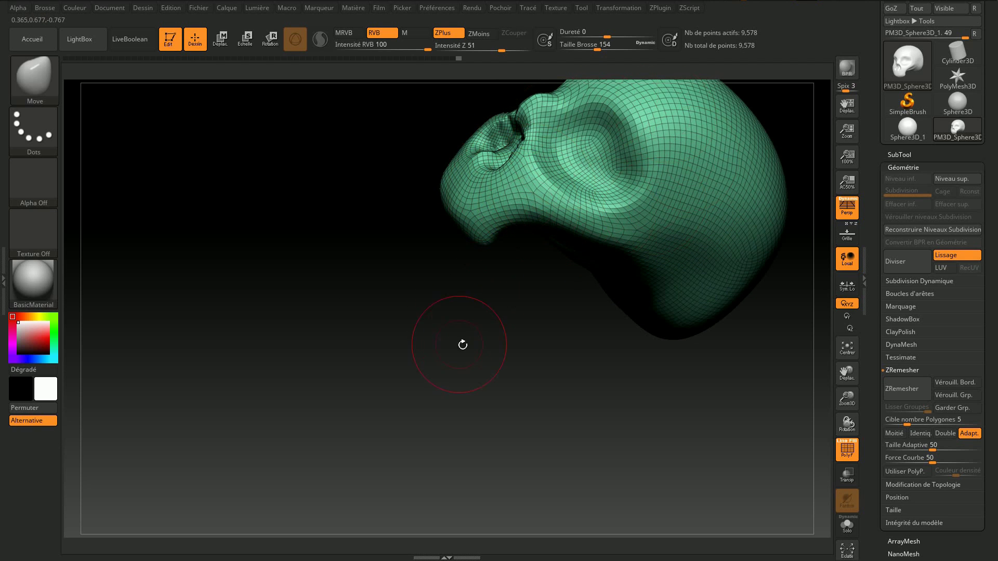
drag(463, 345, 536, 274)
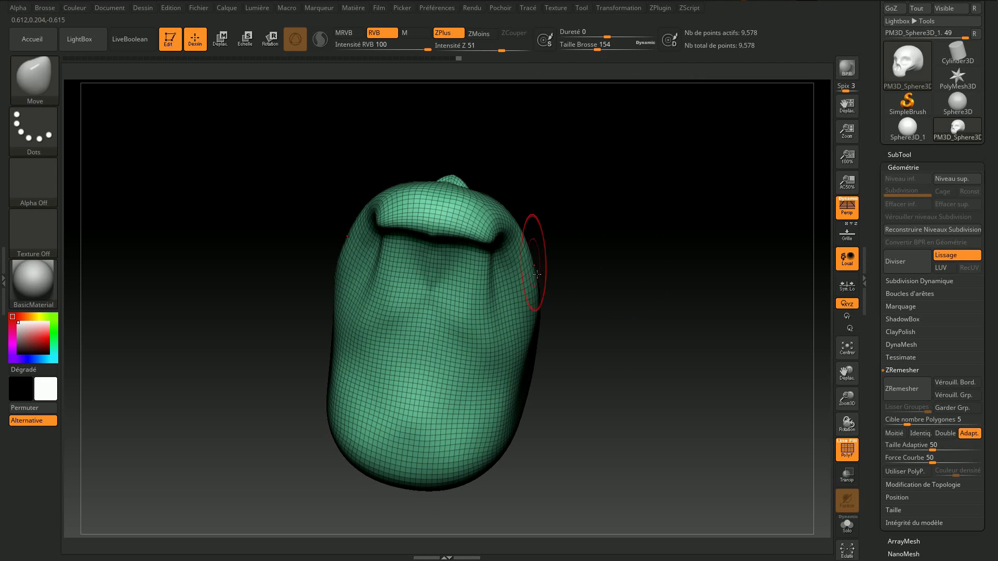
key(shift)
shift+drag(431, 285, 394, 310)
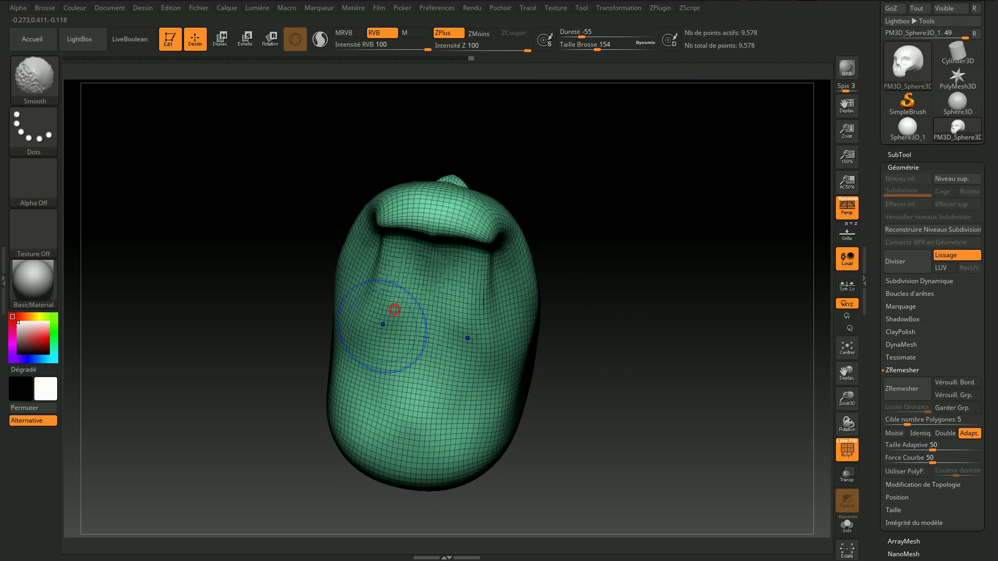
mouse_move(568, 311)
mouse_down()
mouse_move(617, 279)
mouse_move(636, 340)
mouse_move(622, 341)
mouse_up()
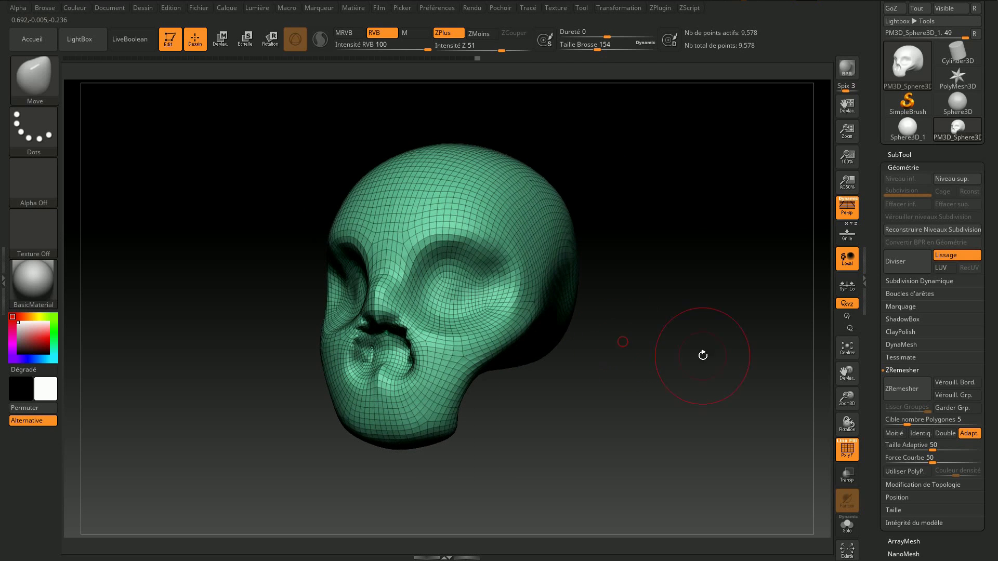
Step: Hide the wireframe and smooth the forehead and jagged mouth area from the front
click(848, 451)
mouse_move(619, 284)
mouse_down()
mouse_move(621, 295)
mouse_move(592, 295)
mouse_move(675, 256)
mouse_move(468, 227)
mouse_move(438, 241)
mouse_move(455, 257)
mouse_up()
shift+drag(511, 188, 536, 294)
mouse_move(493, 391)
shift+mouse_down()
mouse_move(456, 390)
mouse_move(446, 356)
mouse_move(435, 383)
mouse_move(438, 370)
mouse_move(568, 397)
mouse_move(529, 376)
mouse_move(502, 408)
shift+mouse_up()
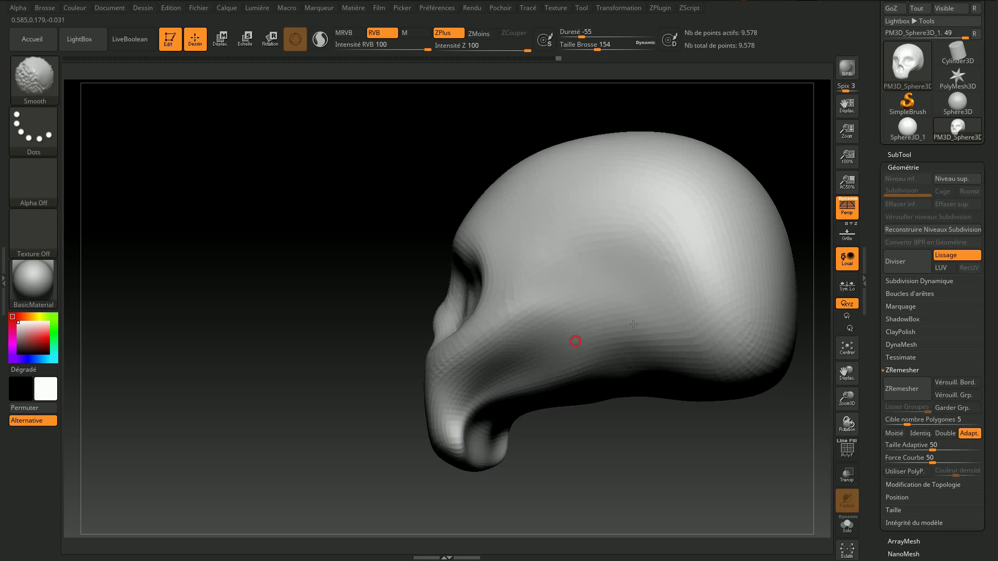
mouse_move(694, 388)
shift+mouse_down()
mouse_move(671, 431)
mouse_move(679, 370)
mouse_move(623, 307)
shift+mouse_up()
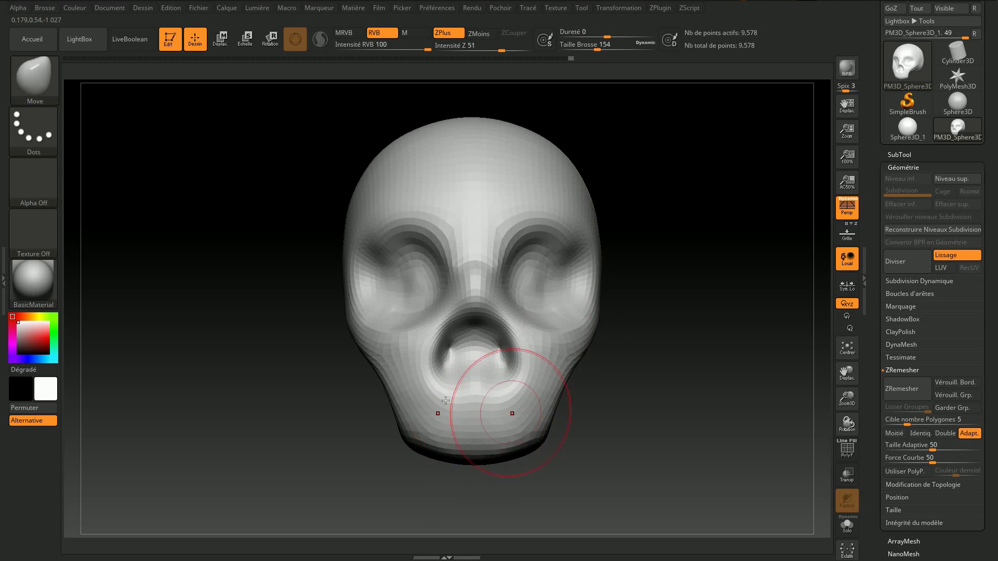
Step: Enlarge the Move brush, undo a trial jaw edit, and widen the skull's lower sides
drag(587, 49, 618, 49)
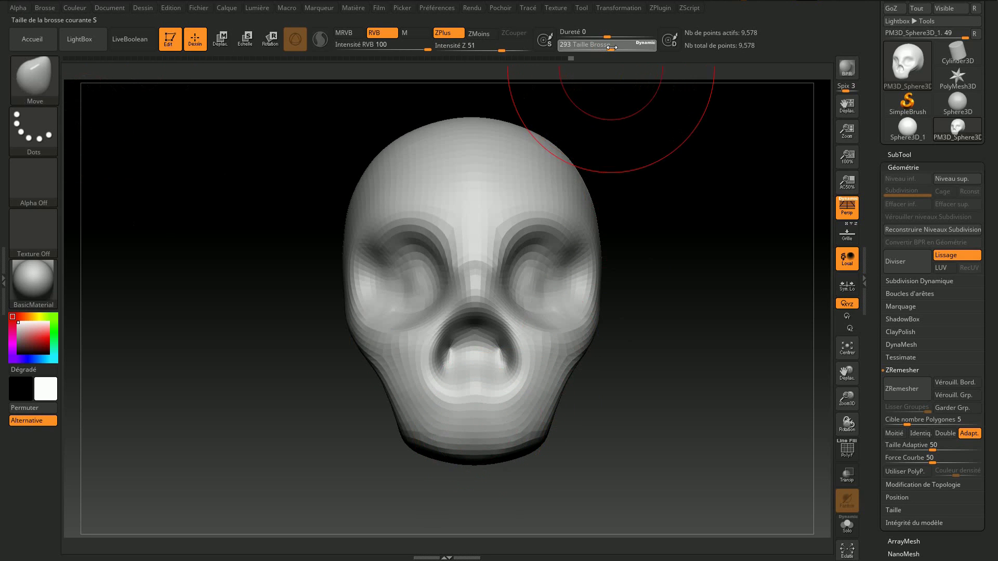
drag(491, 424, 437, 448)
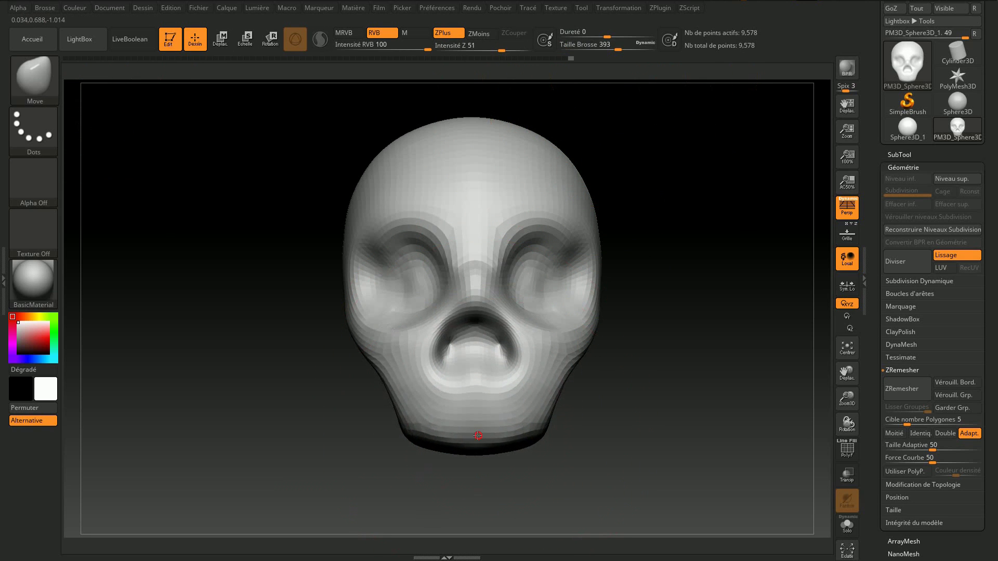
key(ctrl+z)
key(ctrl+z)
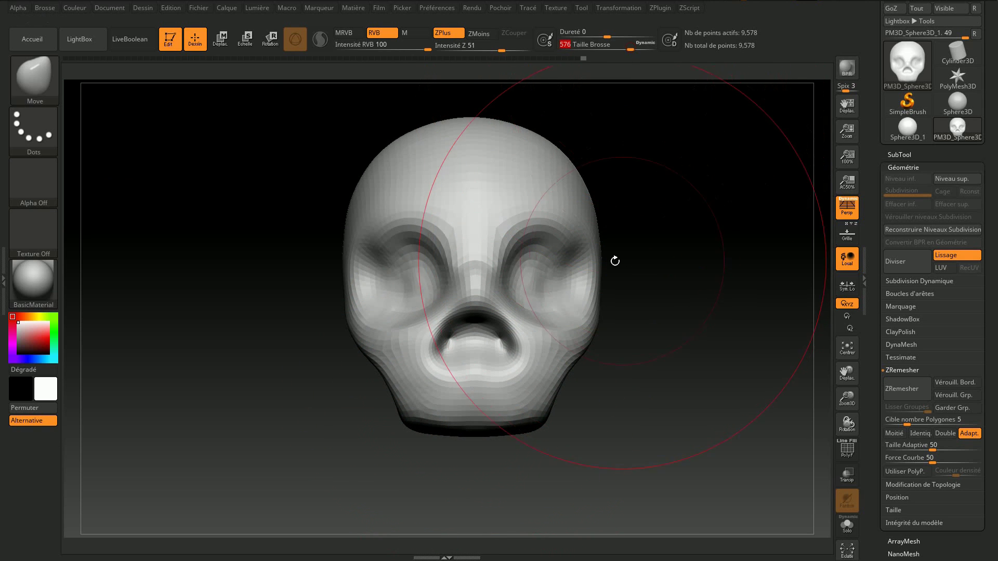
drag(628, 46, 636, 46)
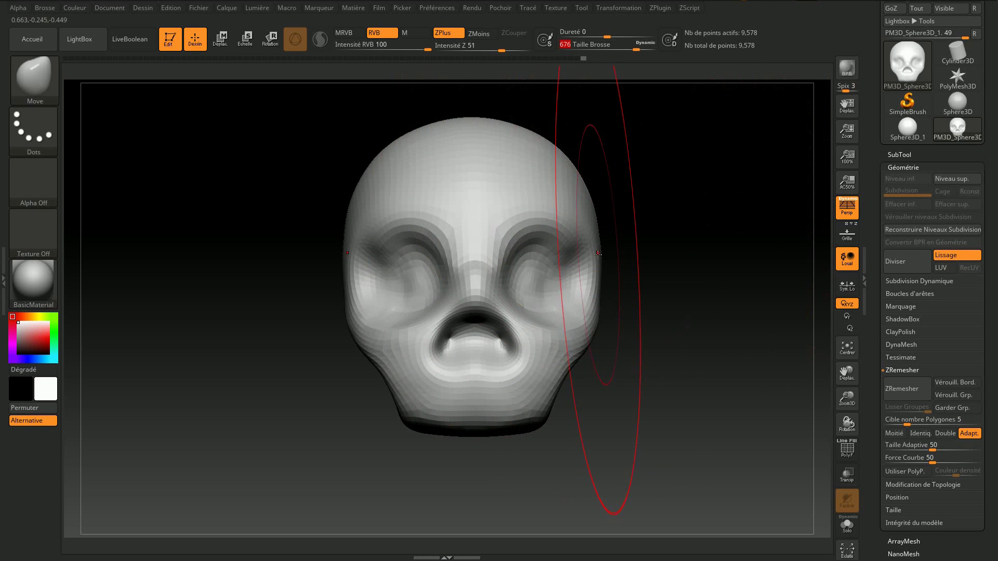
drag(599, 250, 610, 250)
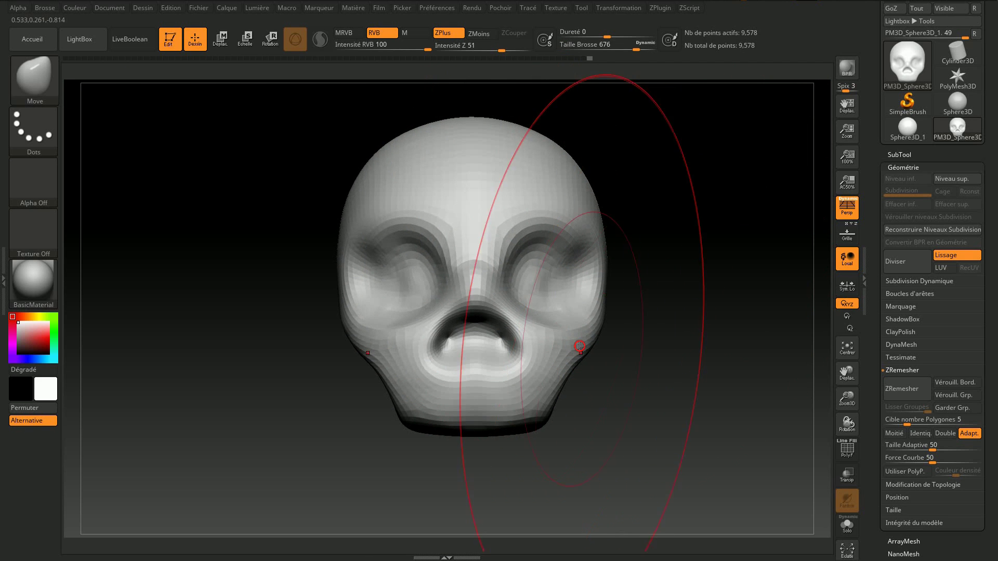
drag(577, 346, 586, 357)
Step: Rotate toward a side profile and shrink the Move brush to 286
drag(680, 301, 638, 302)
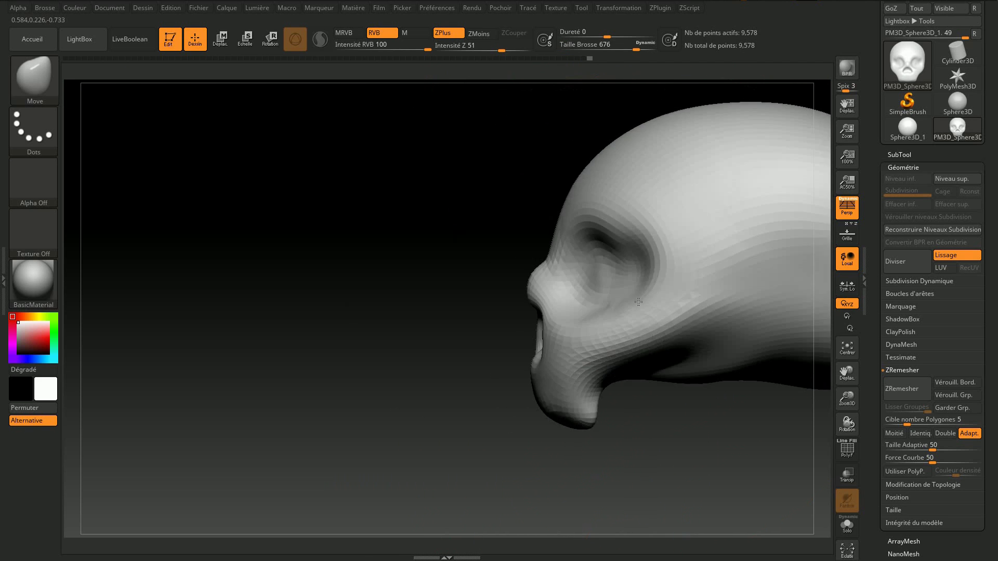
drag(452, 303, 496, 367)
drag(635, 47, 607, 45)
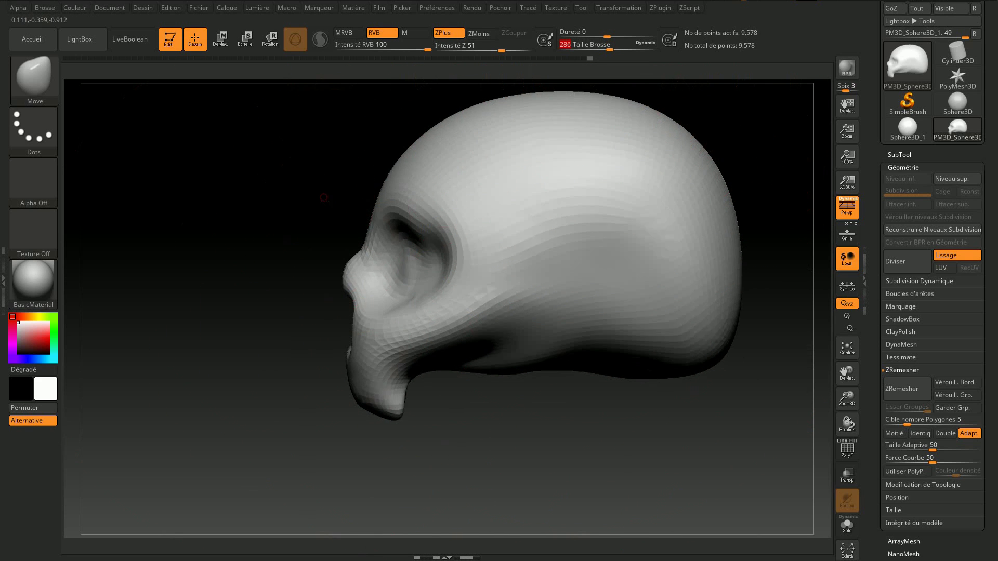
drag(332, 198, 382, 341)
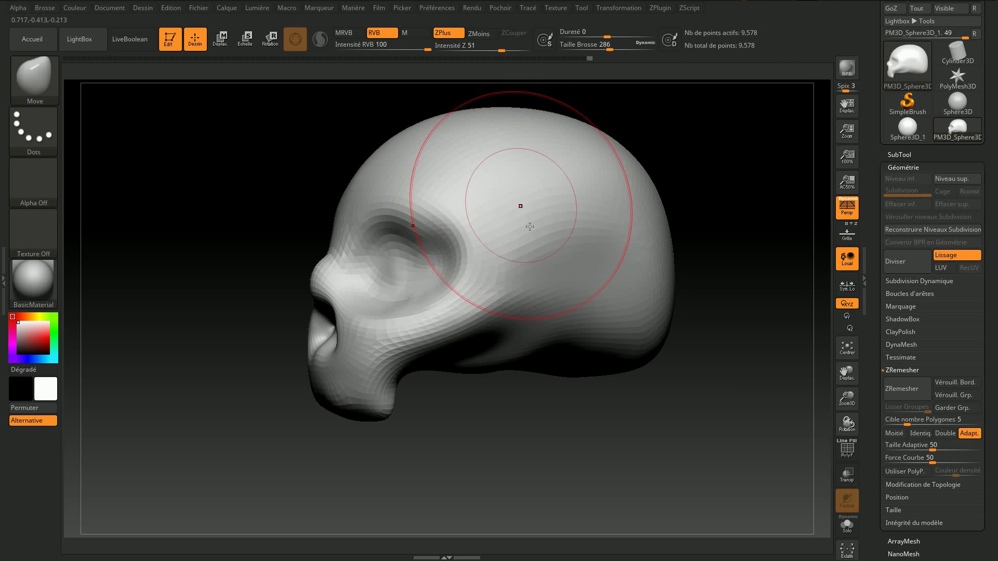
Step: Switch to a smaller Standard brush and carve, then smooth, a recess on the skull's side
click(45, 77)
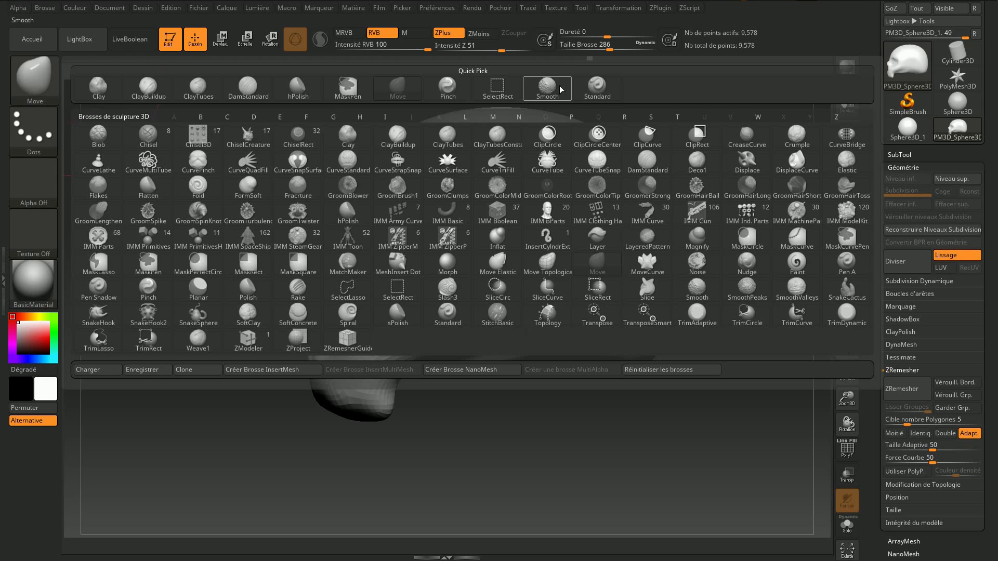
click(595, 87)
drag(608, 45, 590, 46)
mouse_move(514, 201)
mouse_down()
mouse_move(524, 240)
mouse_move(623, 268)
mouse_up()
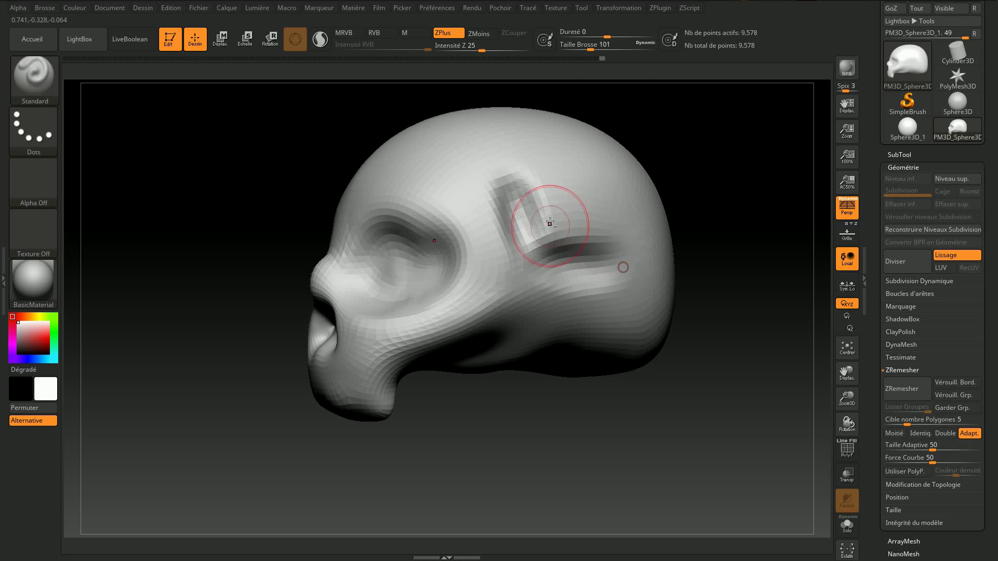
mouse_move(548, 201)
shift+mouse_down()
mouse_move(555, 216)
mouse_move(513, 194)
mouse_move(524, 260)
mouse_move(571, 244)
mouse_move(603, 267)
mouse_move(545, 192)
mouse_move(576, 207)
shift+mouse_up()
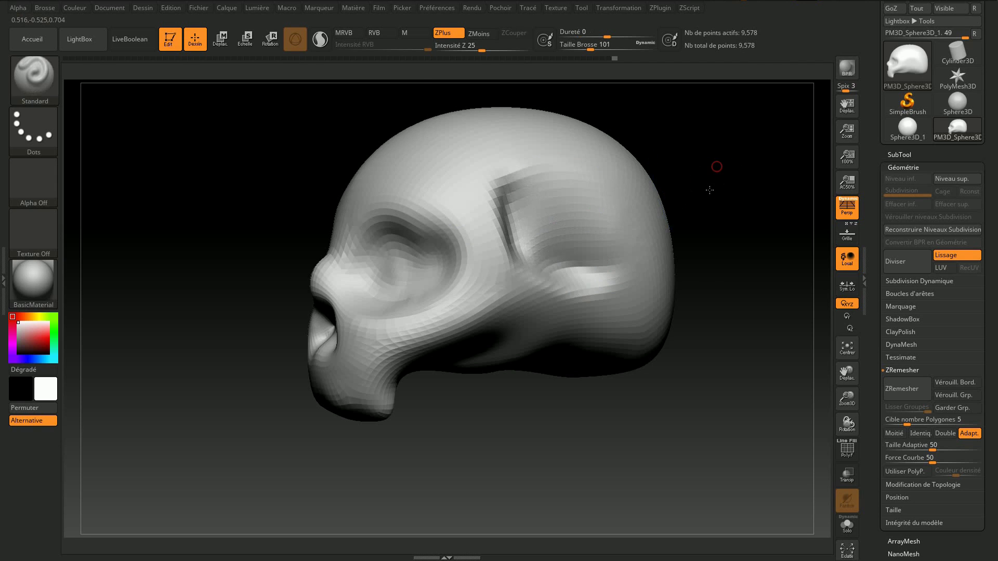
Step: Smooth the eye socket, temple and cheekbone ridge up close
alt+drag(712, 167, 697, 229)
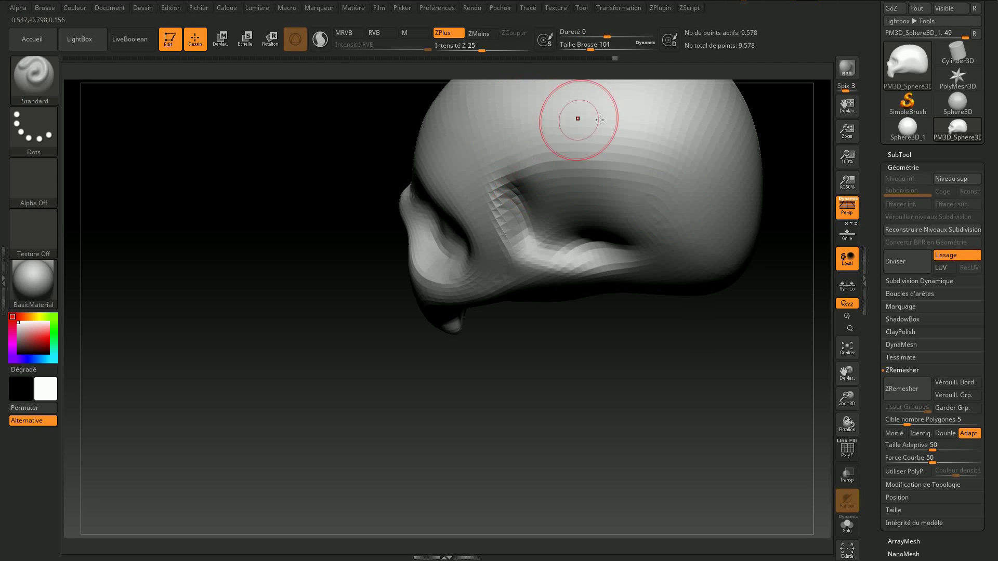
shift+drag(525, 193, 531, 205)
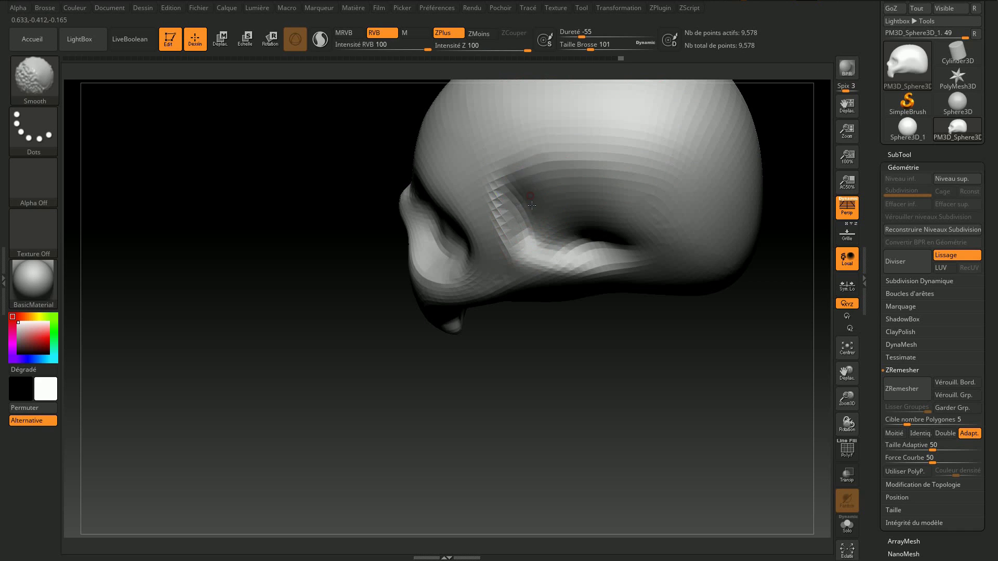
mouse_move(588, 225)
shift+mouse_down()
mouse_move(659, 215)
mouse_move(645, 328)
shift+mouse_up()
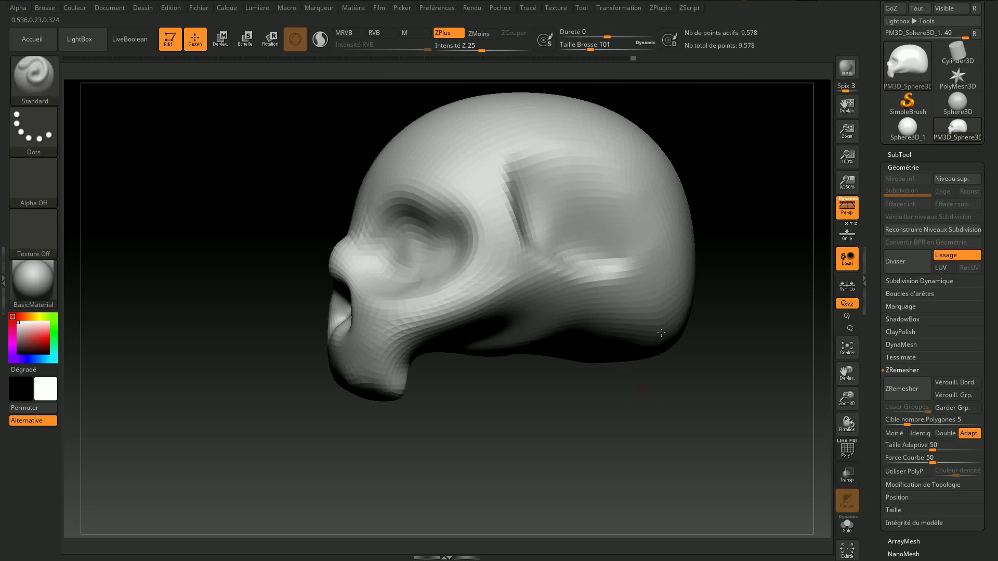
mouse_move(525, 234)
shift+mouse_down()
mouse_move(485, 172)
mouse_move(434, 315)
shift+mouse_up()
mouse_move(505, 252)
shift+mouse_down()
mouse_move(635, 273)
mouse_move(513, 238)
mouse_move(479, 179)
mouse_move(490, 296)
mouse_move(616, 379)
mouse_move(513, 263)
shift+mouse_up()
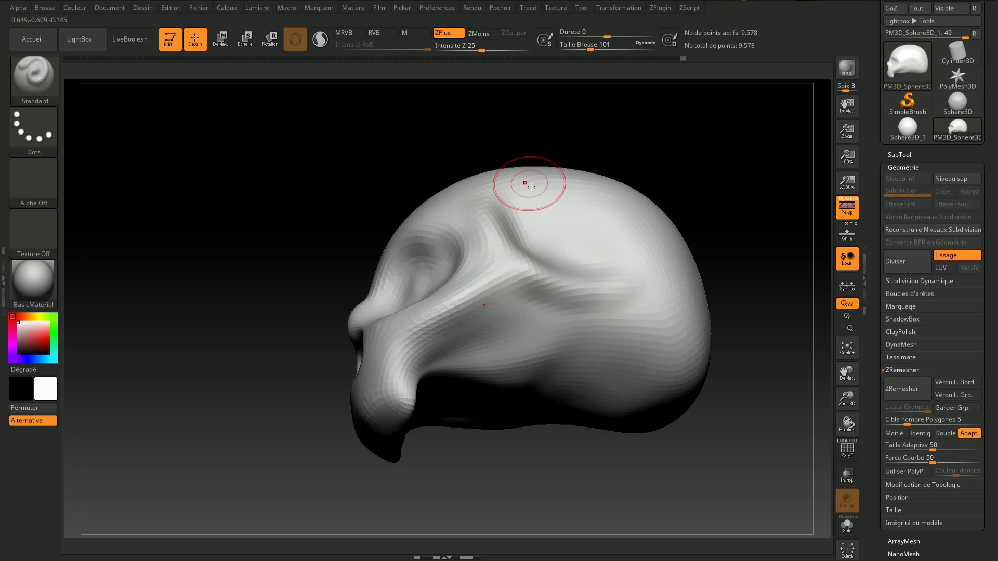
Step: Smooth the cheek and jaw area from a new angle
mouse_move(561, 438)
mouse_down()
mouse_move(551, 298)
mouse_move(452, 328)
mouse_move(520, 312)
mouse_up()
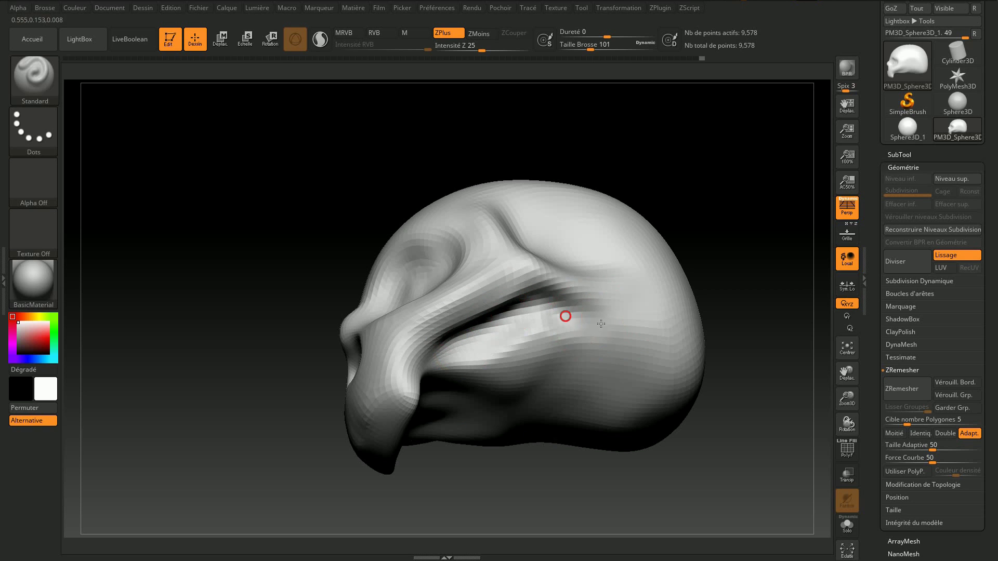
key(shift)
shift+drag(607, 354, 512, 388)
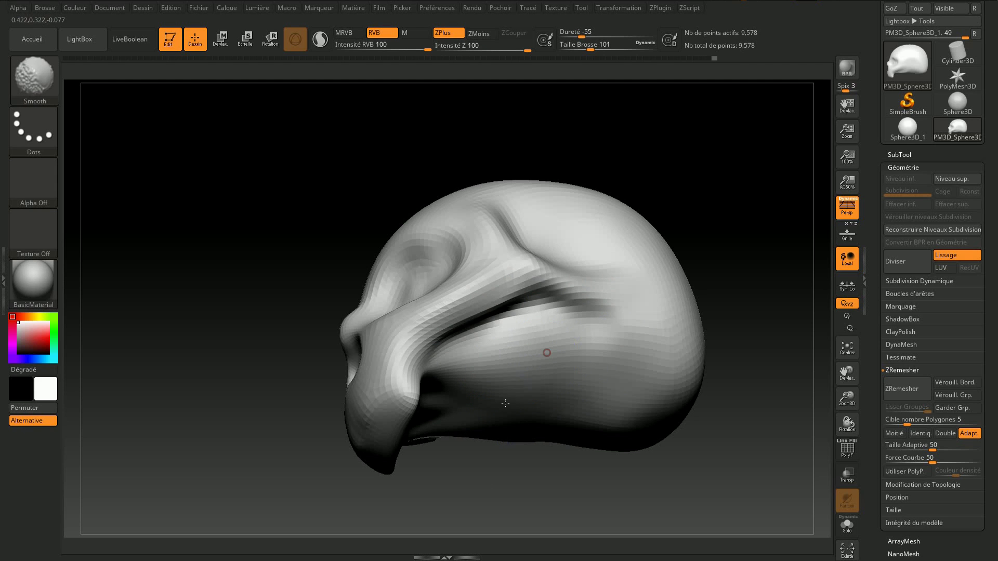
mouse_move(490, 472)
mouse_down()
mouse_move(608, 428)
mouse_move(584, 408)
mouse_up()
Step: Reshape the brow ridge above the eye and carve a crease across the forehead
mouse_move(528, 216)
mouse_down()
mouse_move(514, 198)
mouse_move(577, 255)
mouse_move(595, 206)
mouse_move(568, 208)
mouse_up()
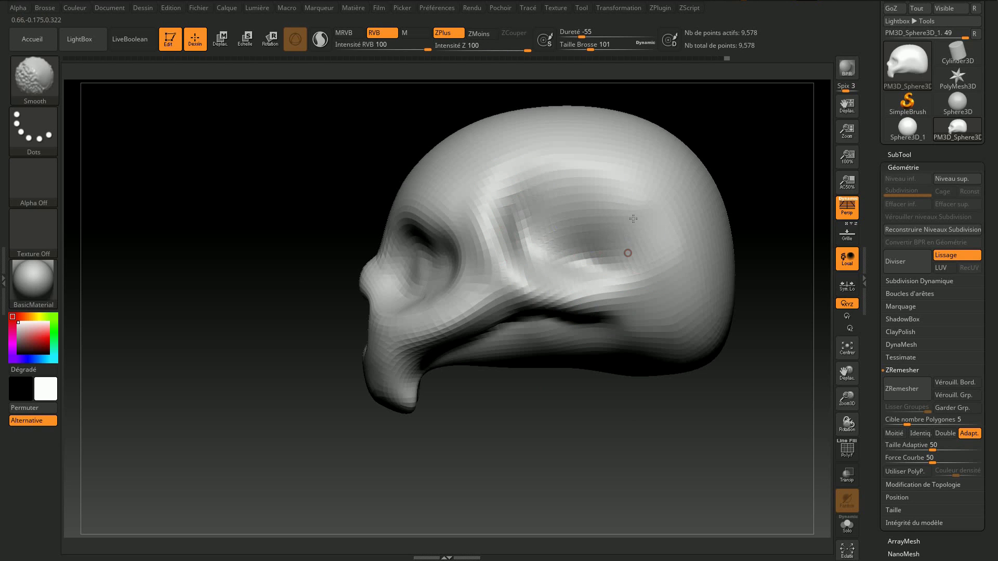
mouse_move(287, 252)
mouse_down()
mouse_move(415, 165)
mouse_move(447, 219)
mouse_up()
mouse_move(435, 184)
shift+mouse_down()
mouse_move(385, 179)
mouse_move(396, 188)
shift+mouse_up()
mouse_move(467, 205)
mouse_down()
mouse_move(495, 229)
mouse_move(477, 218)
mouse_up()
mouse_move(535, 167)
mouse_down()
mouse_move(513, 189)
mouse_move(494, 173)
mouse_up()
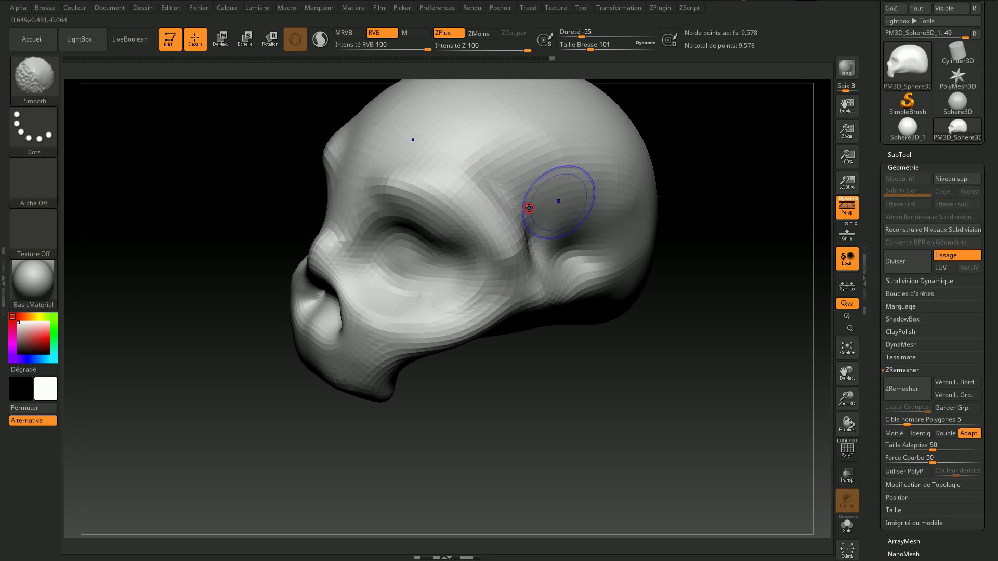
Step: Smooth the face contour and brow shading symmetrically, then enlarge the brush to 172
shift+drag(620, 383, 684, 343)
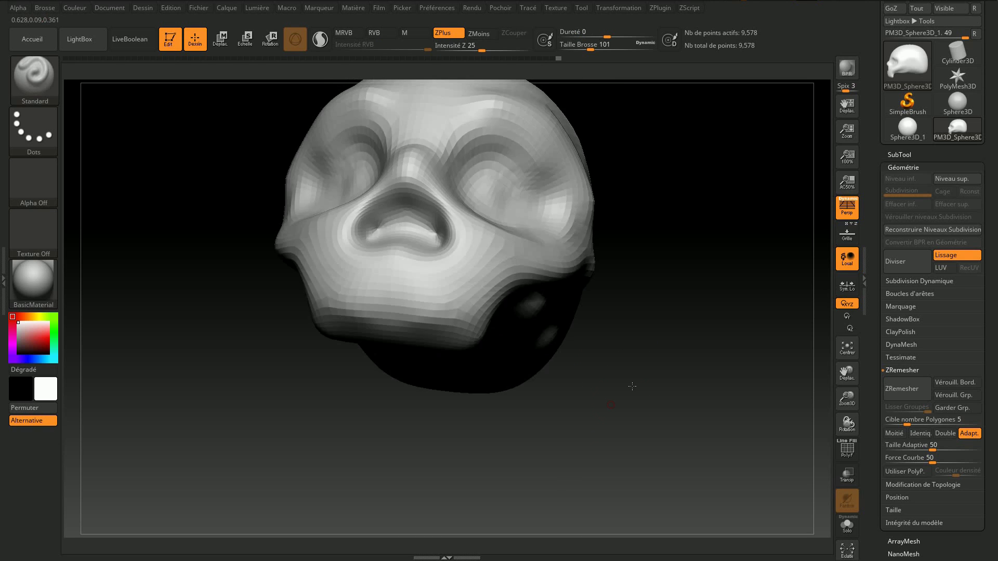
shift+drag(586, 273, 585, 305)
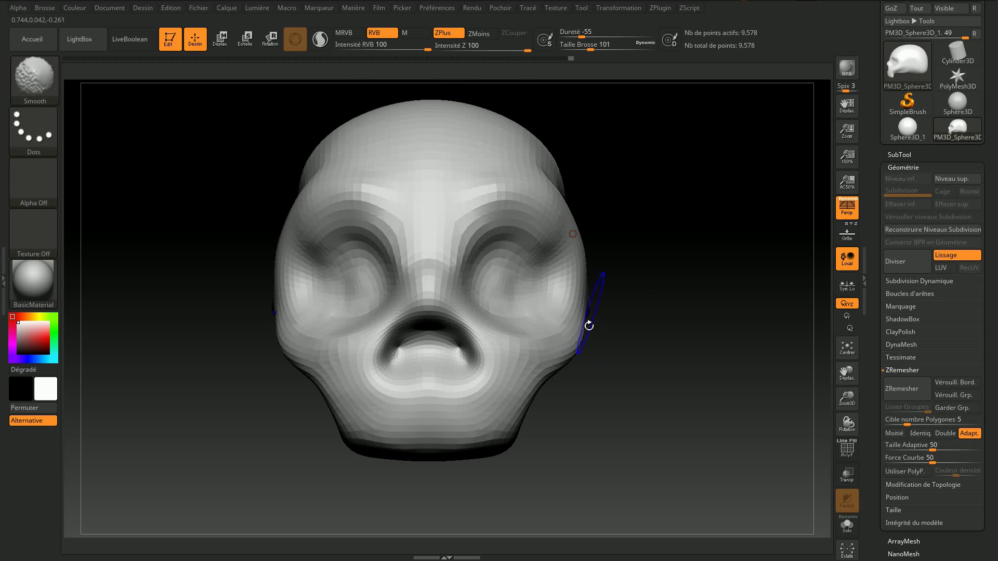
shift+drag(438, 250, 477, 212)
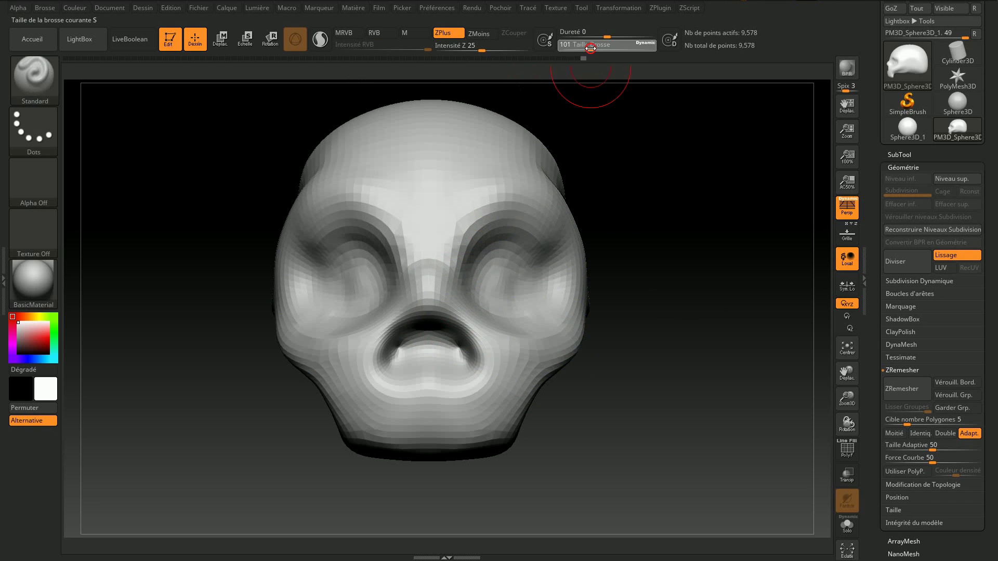
drag(590, 48, 599, 48)
Step: With the Move brush at size 239, then 197, widen the nasal opening and reshape the mouth
click(50, 75)
click(437, 94)
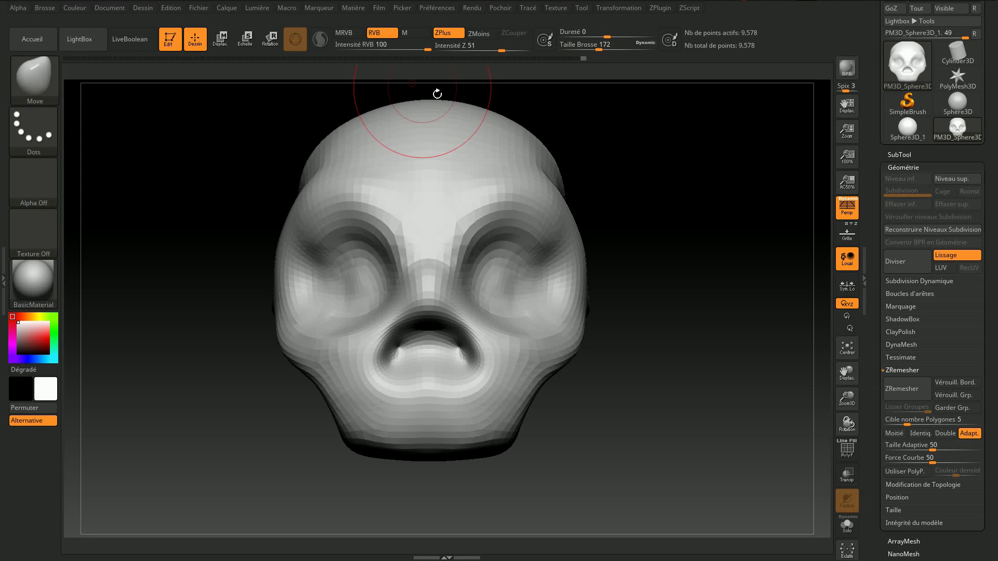
drag(591, 44, 597, 45)
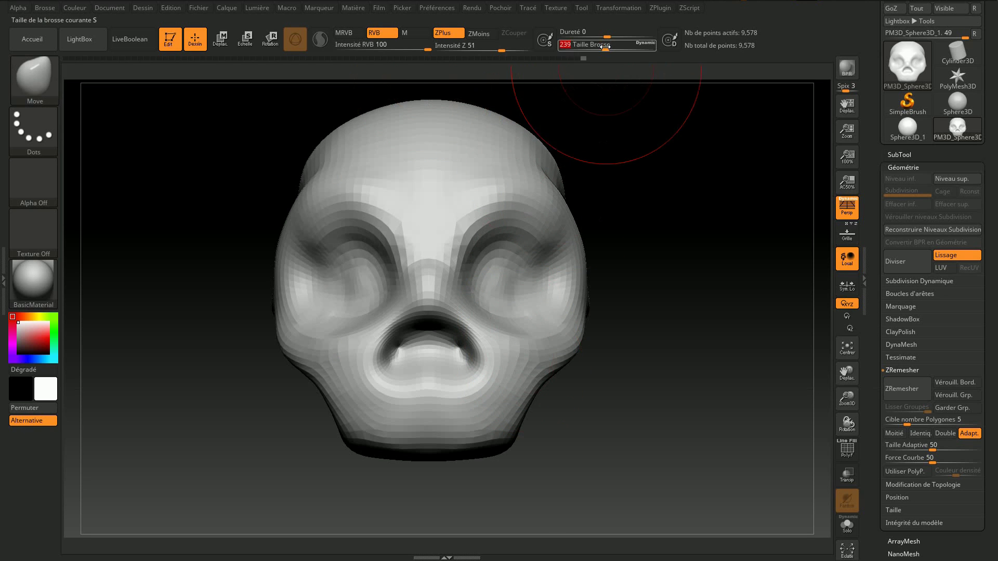
mouse_move(476, 381)
mouse_down()
mouse_move(430, 397)
mouse_move(441, 417)
mouse_move(432, 452)
mouse_move(432, 396)
mouse_move(480, 372)
mouse_up()
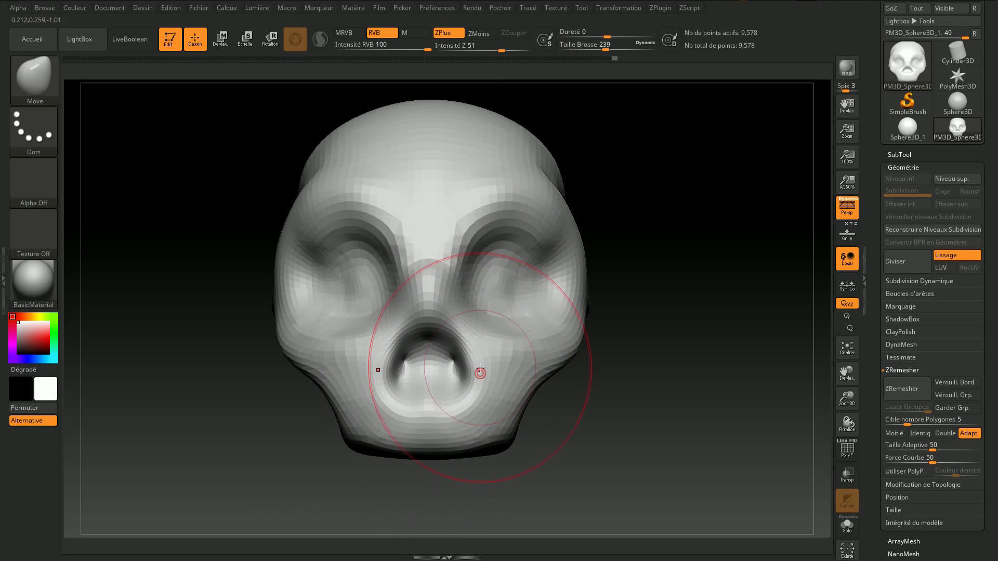
drag(603, 50, 582, 50)
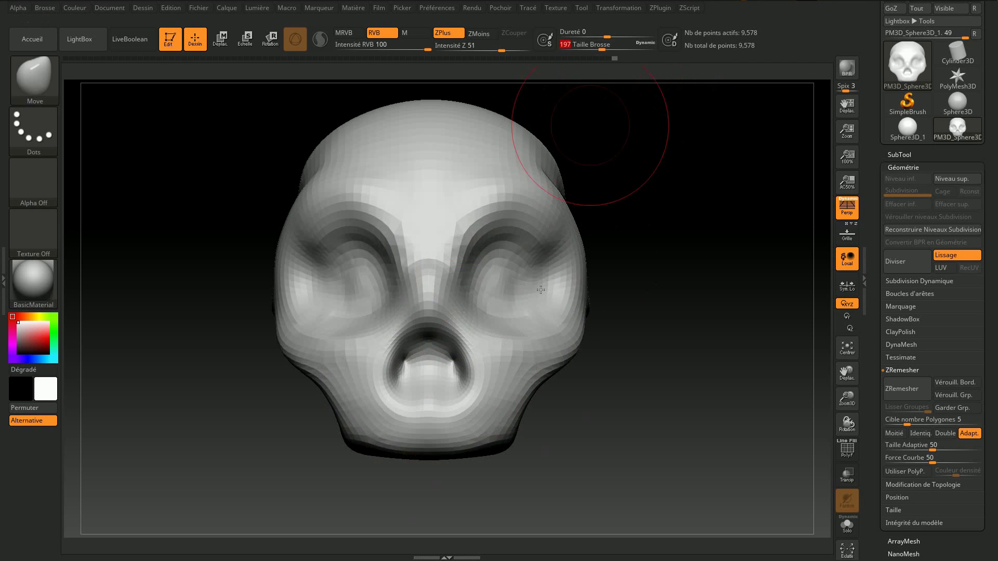
drag(483, 383, 484, 380)
mouse_move(446, 312)
mouse_down()
mouse_move(446, 333)
mouse_move(493, 323)
mouse_up()
mouse_move(660, 270)
mouse_down()
mouse_move(677, 414)
mouse_move(557, 419)
mouse_up()
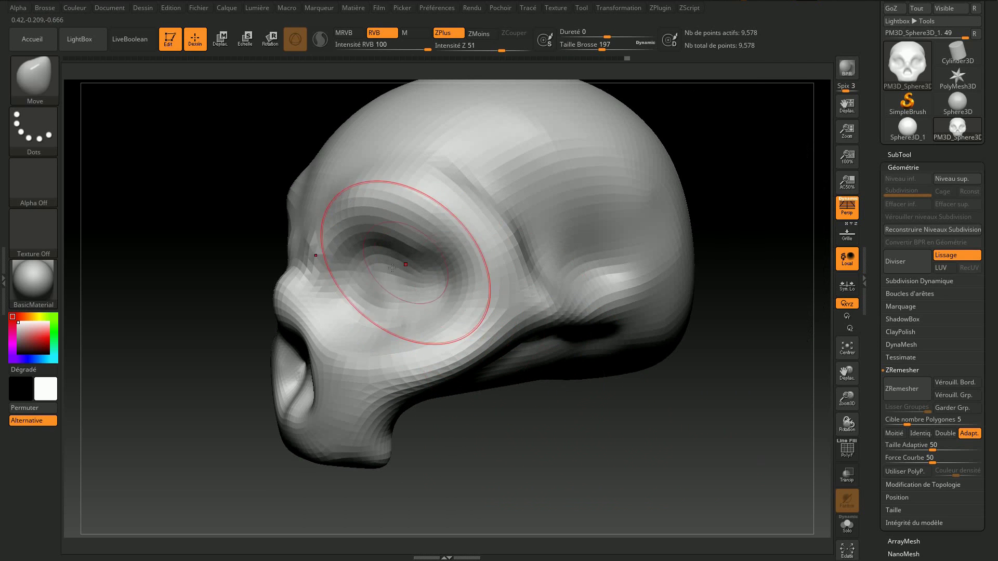
Step: Switch to a size-145 Standard brush and deepen creases along the upper and lower socket rims
click(47, 80)
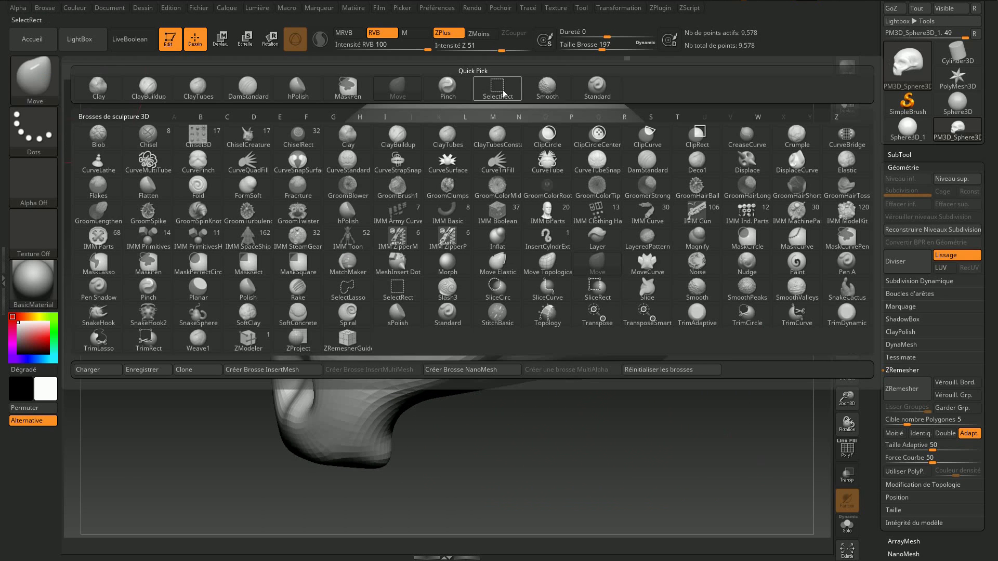
click(590, 90)
drag(605, 45, 596, 45)
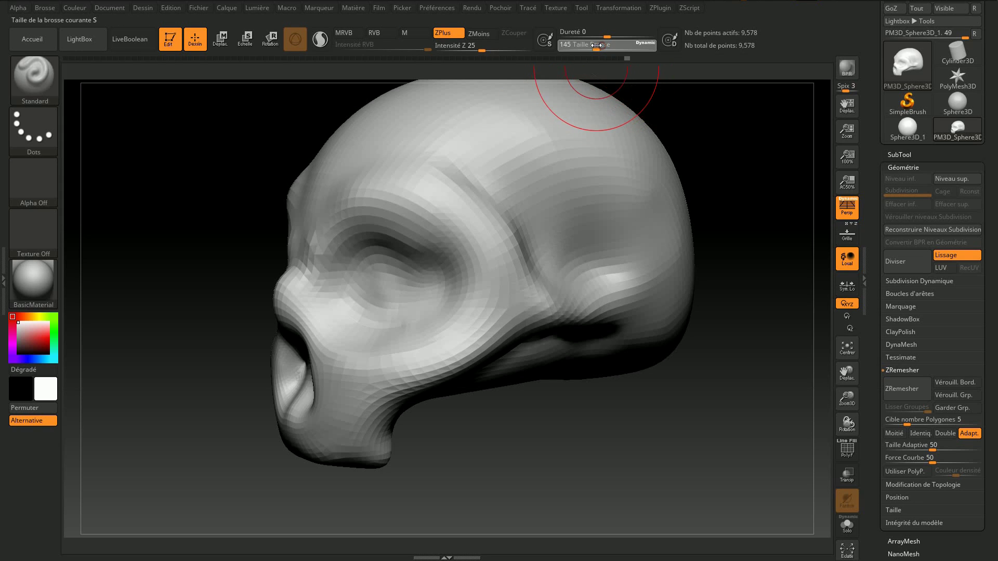
drag(541, 432, 551, 338)
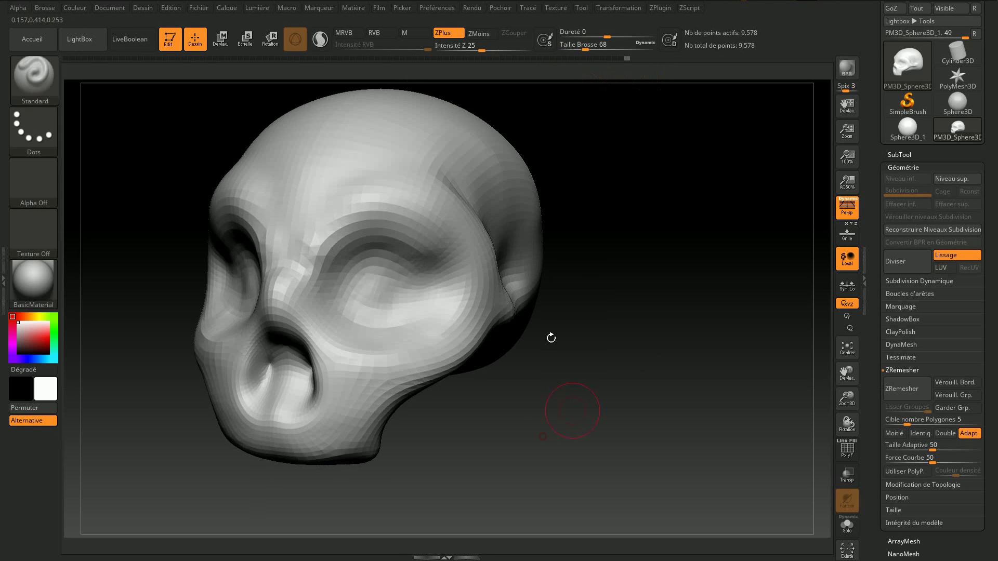
mouse_move(352, 266)
mouse_down()
mouse_move(395, 263)
mouse_move(352, 258)
mouse_up()
mouse_move(371, 323)
mouse_down()
mouse_move(408, 328)
mouse_move(430, 279)
mouse_move(353, 302)
mouse_move(363, 311)
mouse_move(401, 290)
mouse_up()
Step: Smooth the insides and lower rims of both eye sockets
mouse_move(561, 364)
shift+mouse_down()
mouse_move(585, 386)
mouse_move(579, 377)
mouse_move(618, 351)
shift+mouse_up()
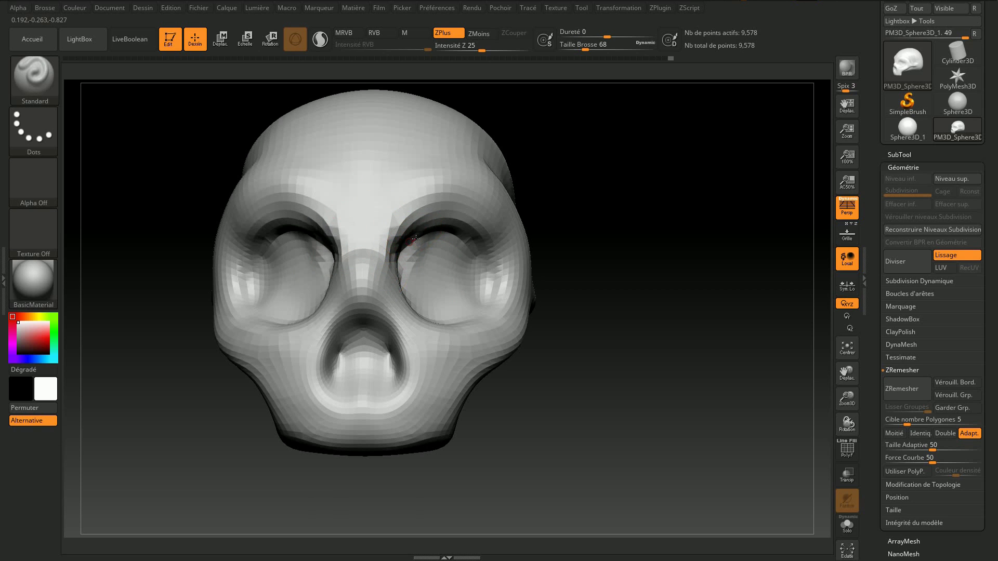
shift+drag(418, 254, 434, 265)
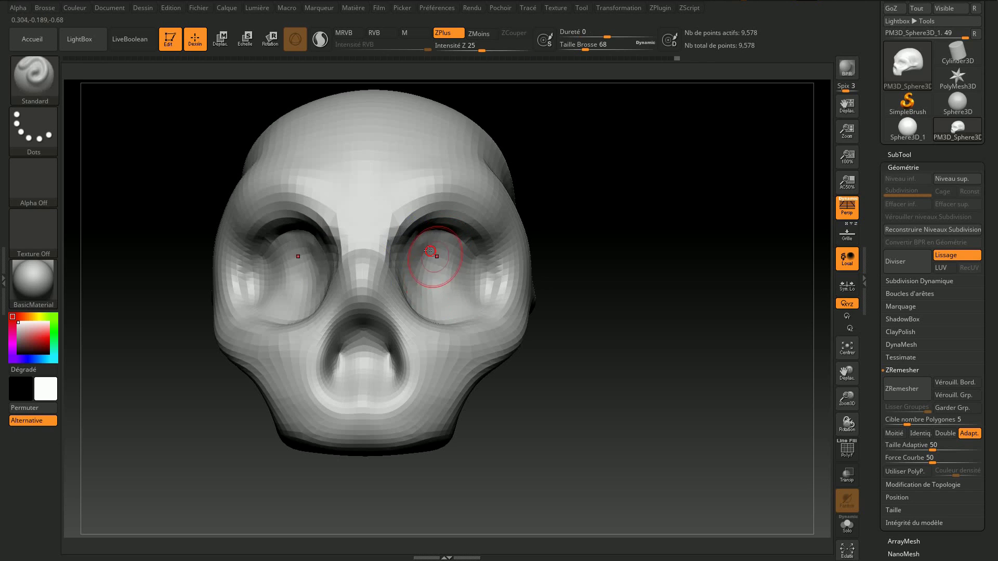
shift+drag(426, 242, 450, 254)
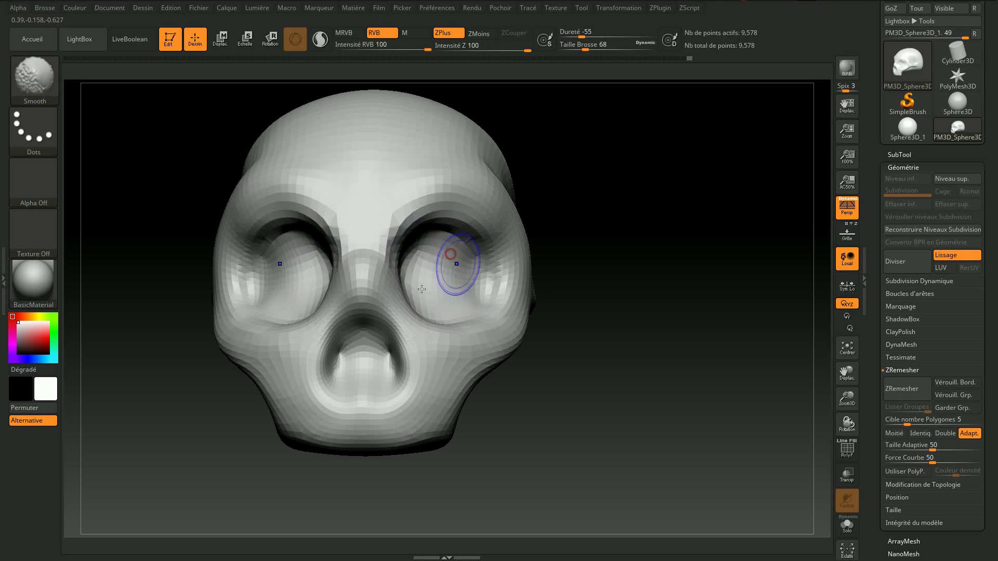
mouse_move(508, 270)
shift+mouse_down()
mouse_move(472, 318)
mouse_move(507, 323)
shift+mouse_up()
drag(592, 252, 530, 259)
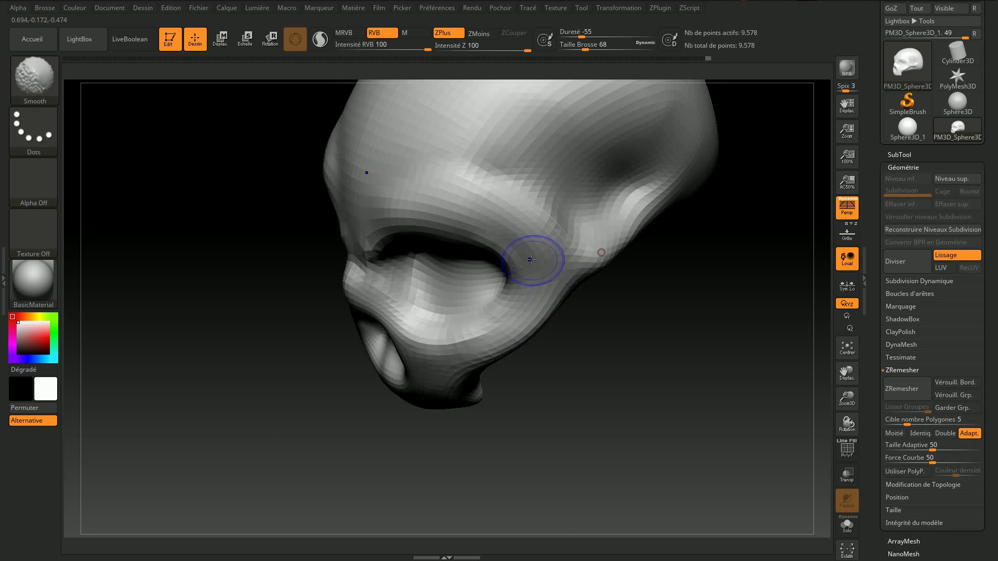
Step: Smooth out the forehead dent and turn the skull to a side three-quarter view
mouse_move(606, 368)
mouse_down()
mouse_move(703, 340)
mouse_move(652, 448)
mouse_move(662, 445)
mouse_move(622, 421)
mouse_move(613, 352)
mouse_move(649, 260)
mouse_move(586, 212)
mouse_up()
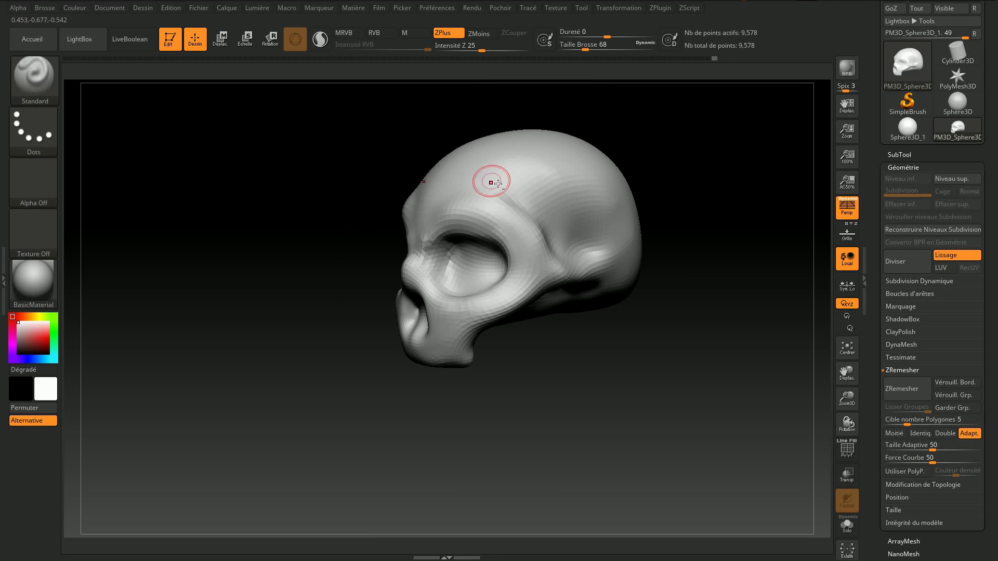
shift+drag(520, 181, 522, 177)
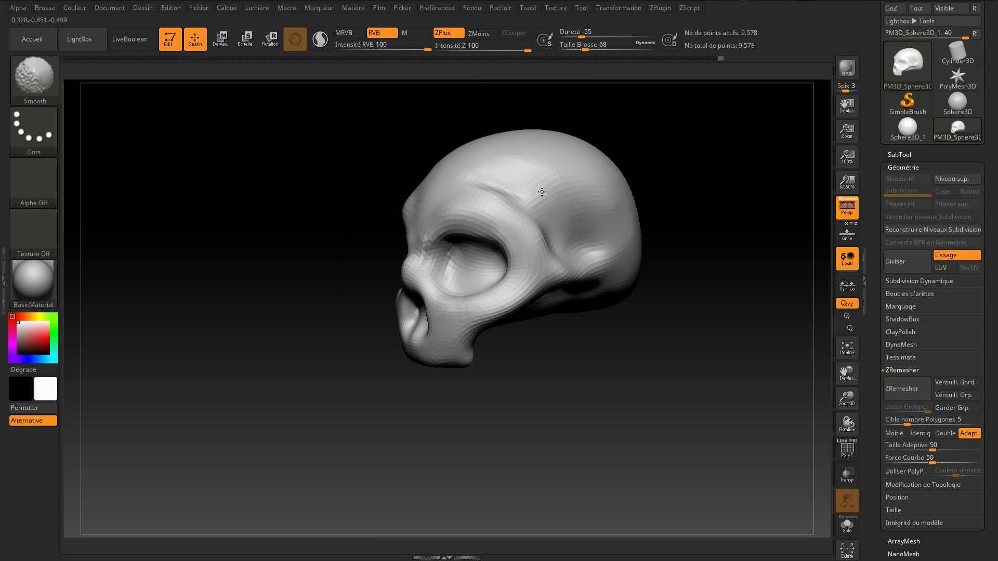
mouse_move(577, 205)
mouse_down()
mouse_move(669, 350)
mouse_move(597, 357)
mouse_move(613, 338)
mouse_move(592, 320)
mouse_up()
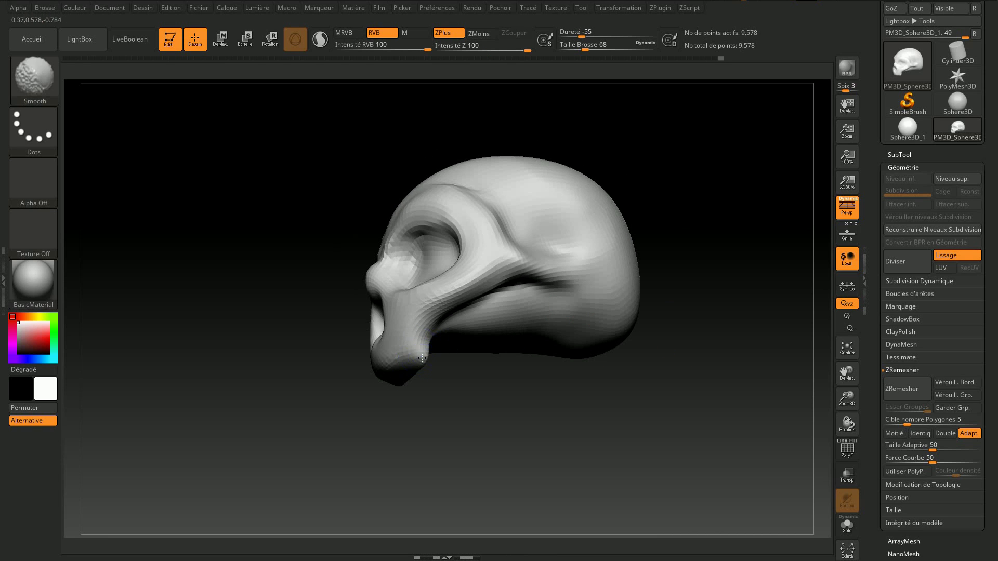
mouse_move(423, 354)
mouse_down()
mouse_move(450, 374)
mouse_move(516, 360)
mouse_move(516, 381)
mouse_up()
mouse_move(586, 247)
alt+mouse_down()
mouse_move(637, 271)
mouse_move(596, 256)
mouse_move(601, 345)
mouse_move(648, 357)
mouse_move(683, 283)
mouse_move(673, 220)
mouse_move(703, 192)
mouse_move(661, 270)
mouse_move(648, 243)
mouse_move(673, 178)
mouse_move(597, 244)
mouse_move(652, 223)
mouse_move(626, 276)
mouse_move(349, 346)
alt+mouse_up()
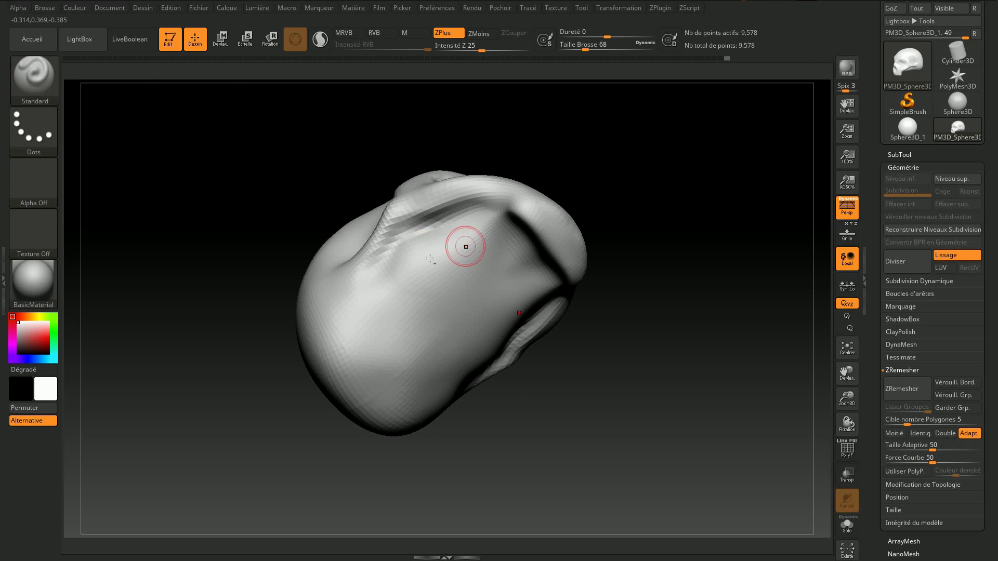
Step: Carve grooves near the eye socket and down the skull's side and bottom
drag(479, 232, 506, 239)
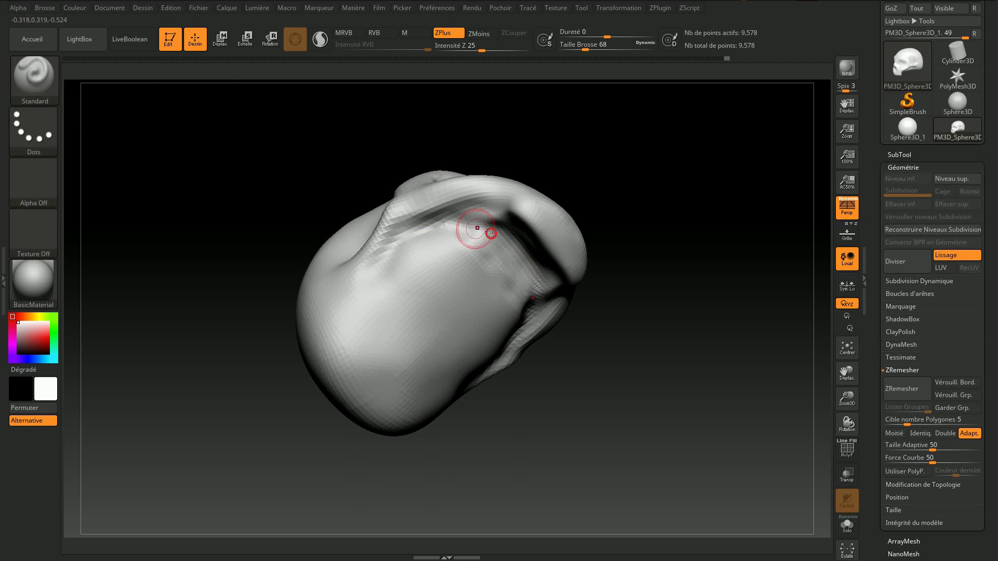
drag(372, 283, 408, 404)
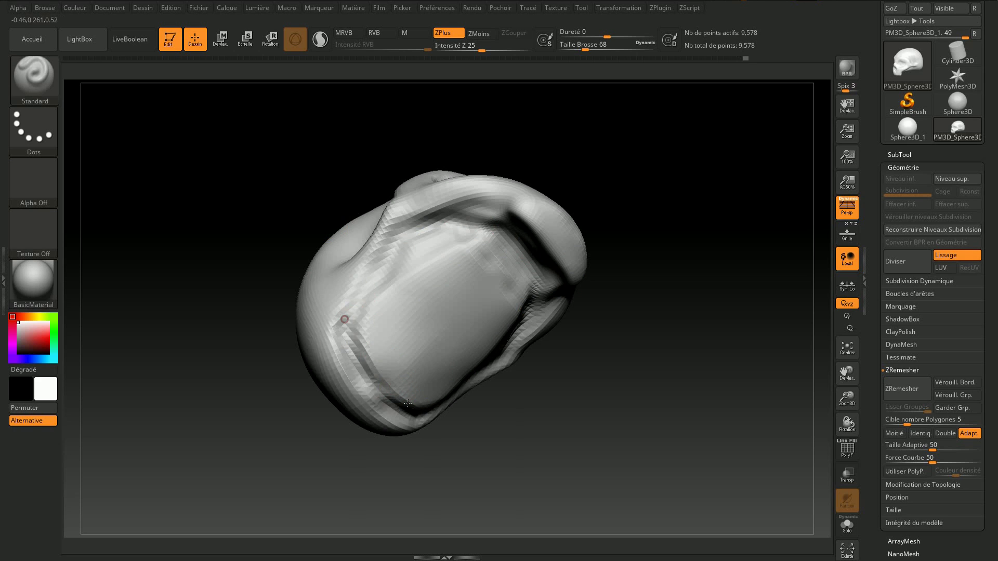
drag(367, 292, 411, 408)
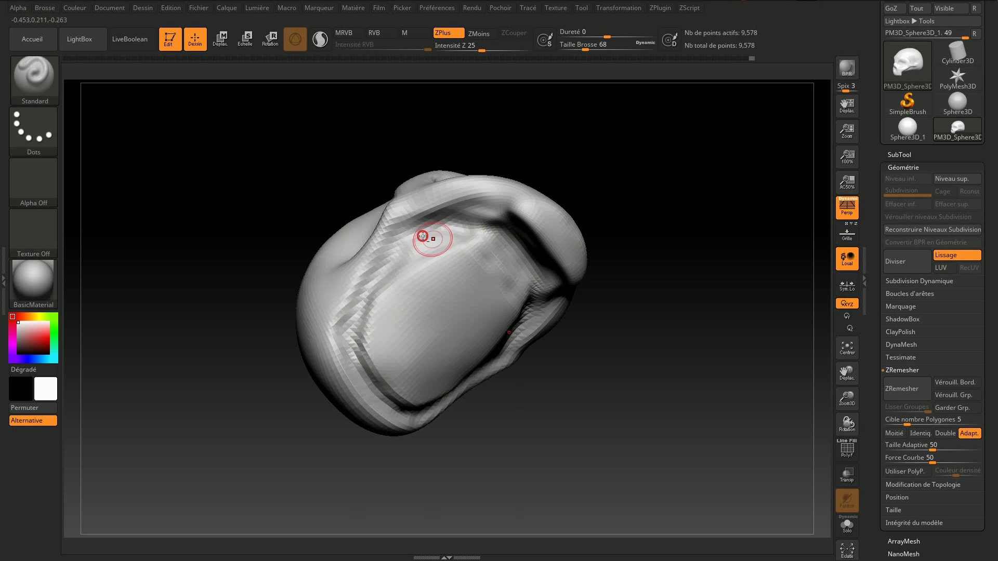
drag(488, 235, 548, 303)
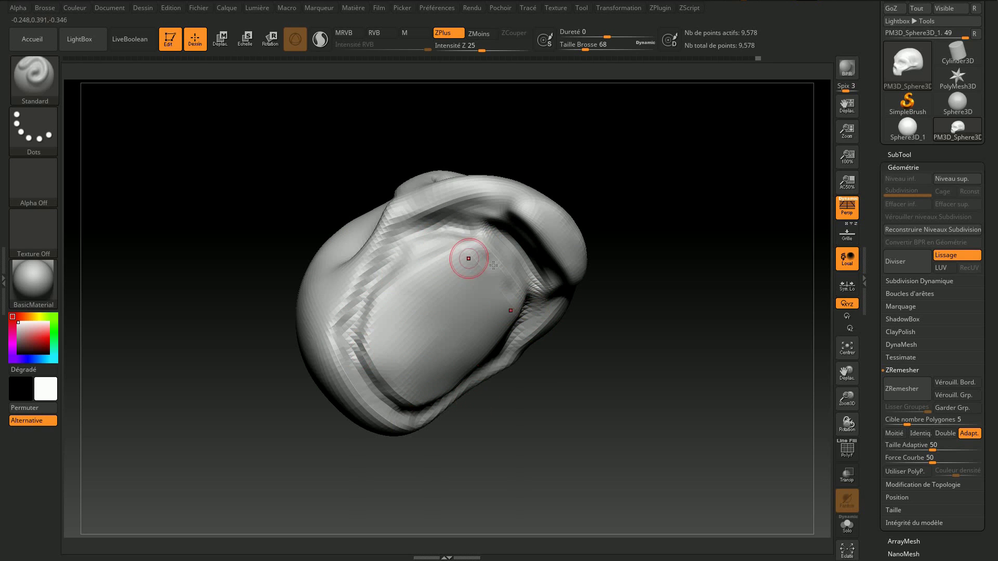
Step: Switch to the Move brush at size 163 and push the mouth and cheek area into shape
click(11, 72)
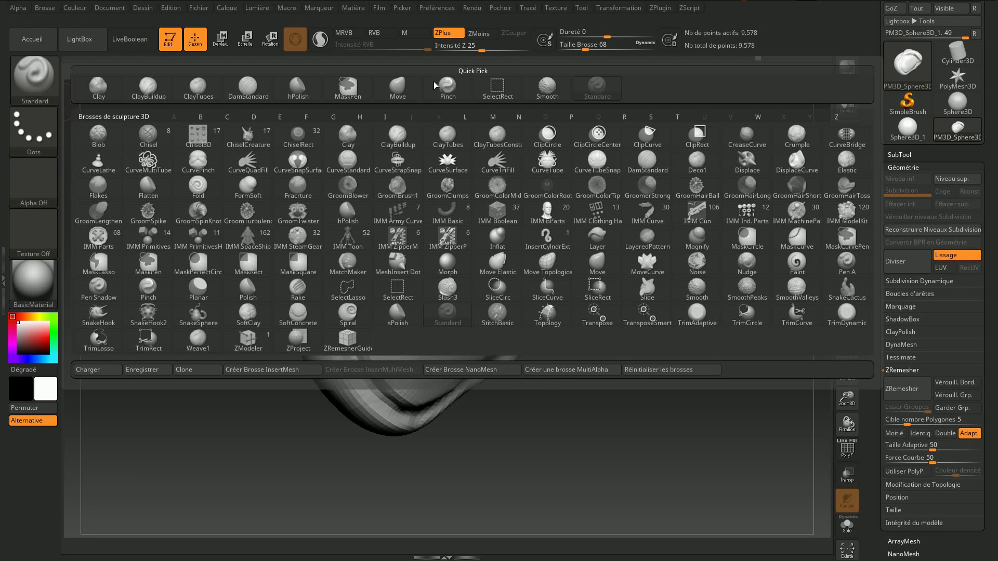
click(398, 86)
drag(597, 44, 600, 45)
mouse_move(650, 312)
mouse_down()
mouse_move(426, 265)
mouse_move(468, 245)
mouse_up()
mouse_move(424, 283)
mouse_down()
mouse_move(435, 300)
mouse_move(389, 334)
mouse_move(395, 260)
mouse_move(457, 245)
mouse_up()
Step: Rotate the model and smooth out the stepped facets on its surface
mouse_move(541, 332)
shift+mouse_down()
mouse_move(451, 251)
mouse_move(415, 290)
mouse_move(401, 361)
shift+mouse_up()
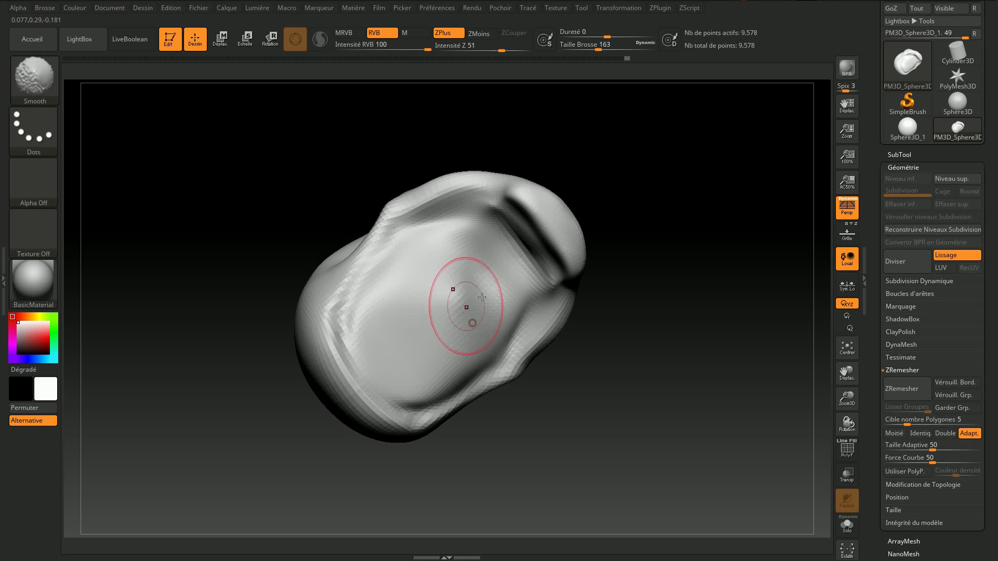
drag(657, 276, 568, 329)
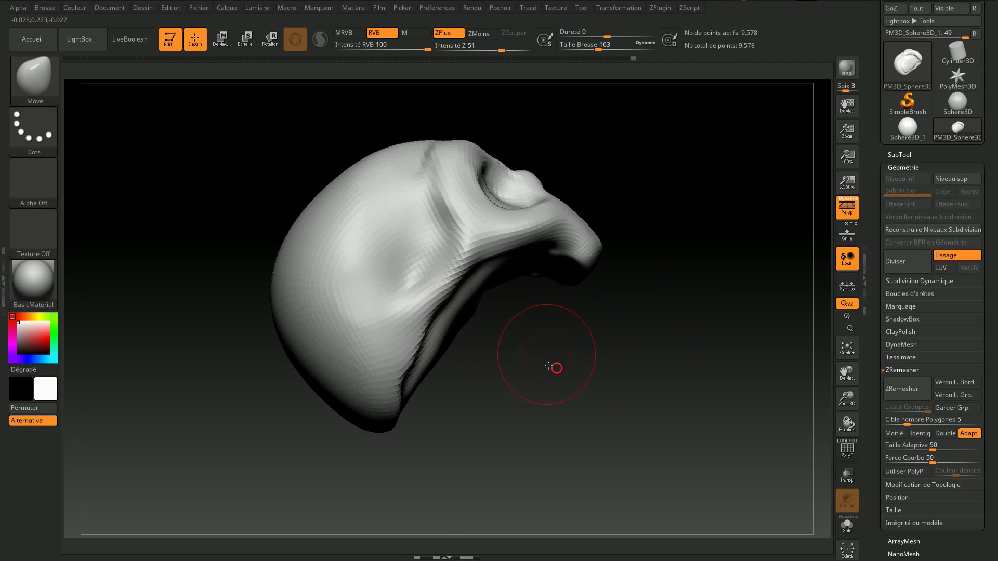
drag(548, 367, 520, 312)
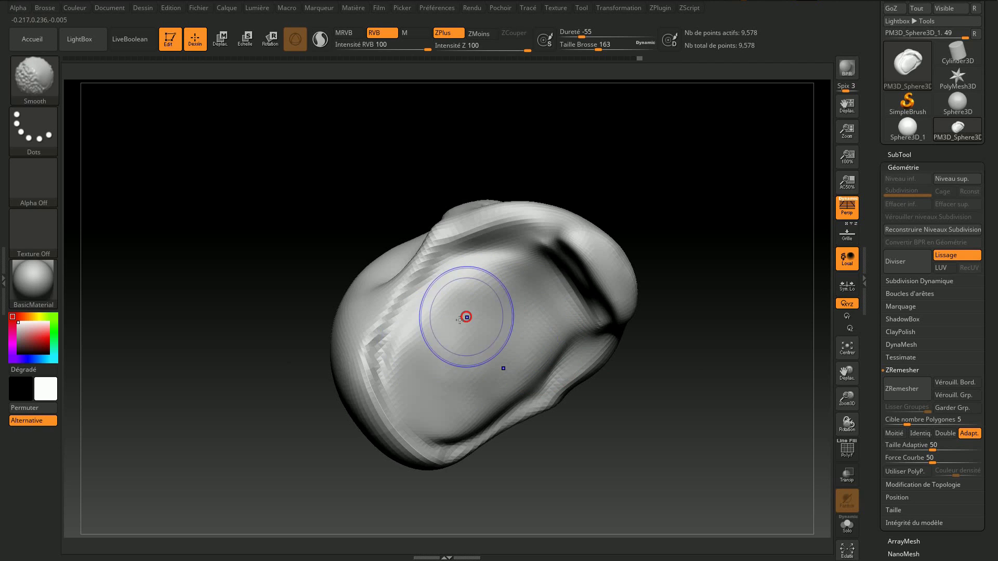
mouse_move(439, 346)
shift+mouse_down()
mouse_move(415, 332)
mouse_move(414, 379)
shift+mouse_up()
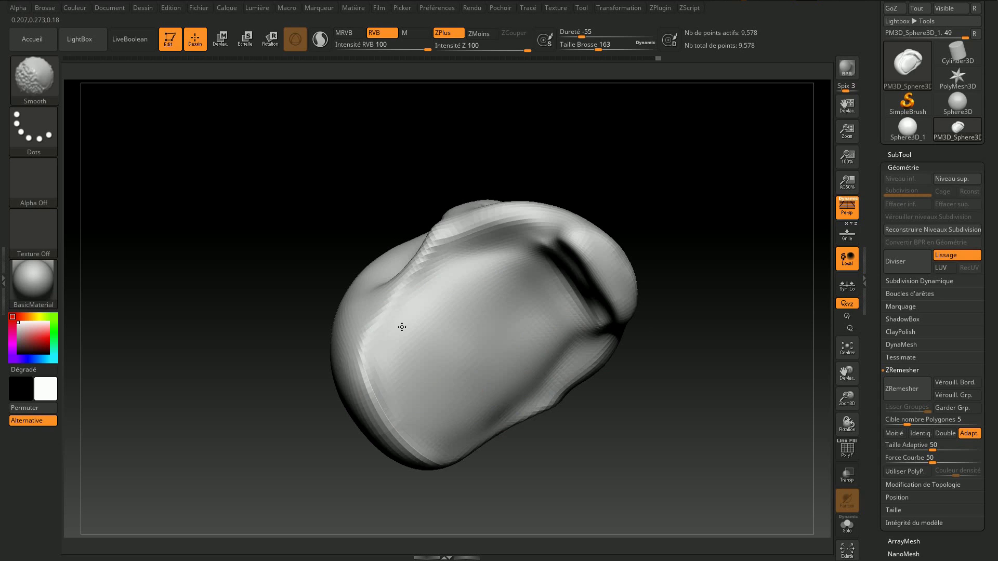
Step: Push a crease into the nostril side, smooth it, and return to a front view
drag(597, 189, 554, 251)
key(shift)
drag(523, 271, 549, 265)
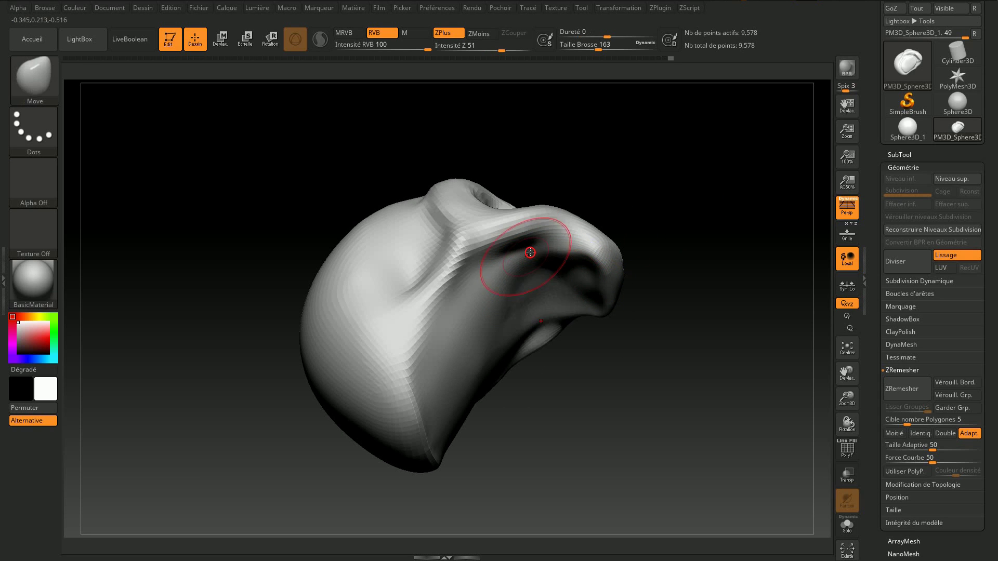
key(shift)
mouse_move(678, 189)
mouse_down()
mouse_move(653, 285)
mouse_move(657, 312)
mouse_move(710, 310)
mouse_move(513, 259)
mouse_up()
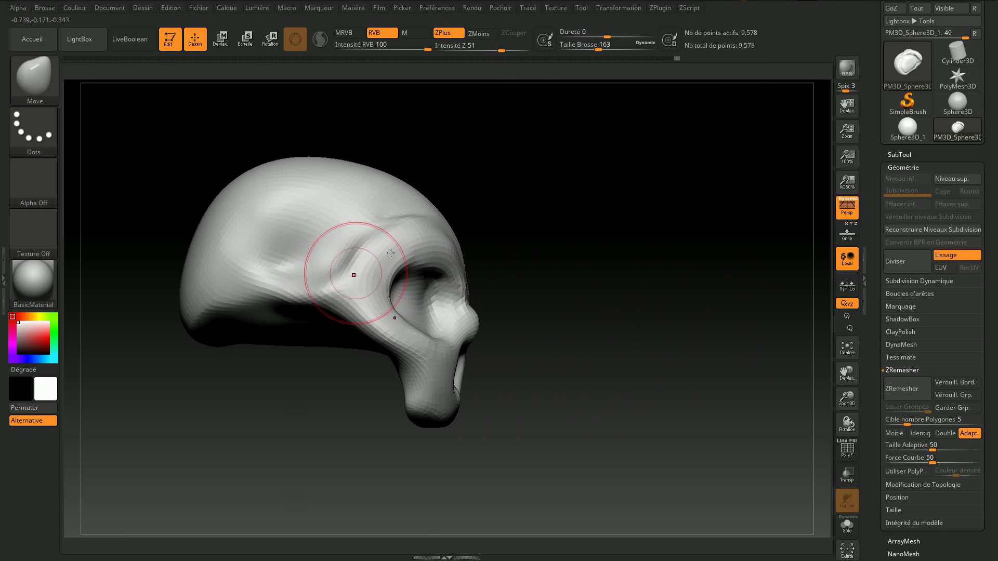
Step: Enlarge the Move brush to 311 and round out the lower contour of the cranium
mouse_move(471, 212)
mouse_down()
mouse_move(588, 276)
mouse_move(373, 269)
mouse_up()
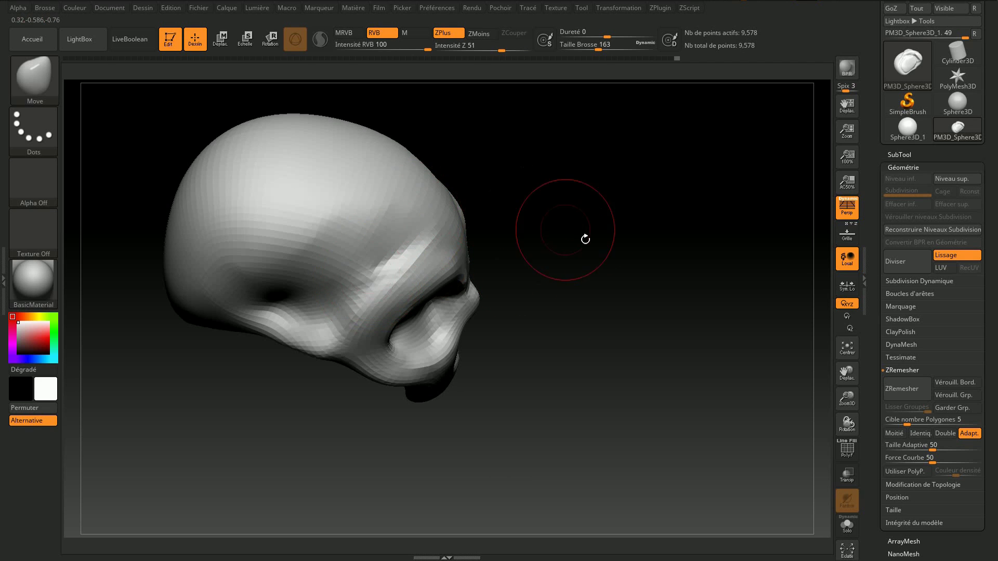
drag(585, 239, 554, 216)
mouse_move(627, 238)
mouse_down()
mouse_move(638, 229)
mouse_move(626, 218)
mouse_move(646, 256)
mouse_move(626, 294)
mouse_move(638, 284)
mouse_up()
drag(603, 45, 617, 46)
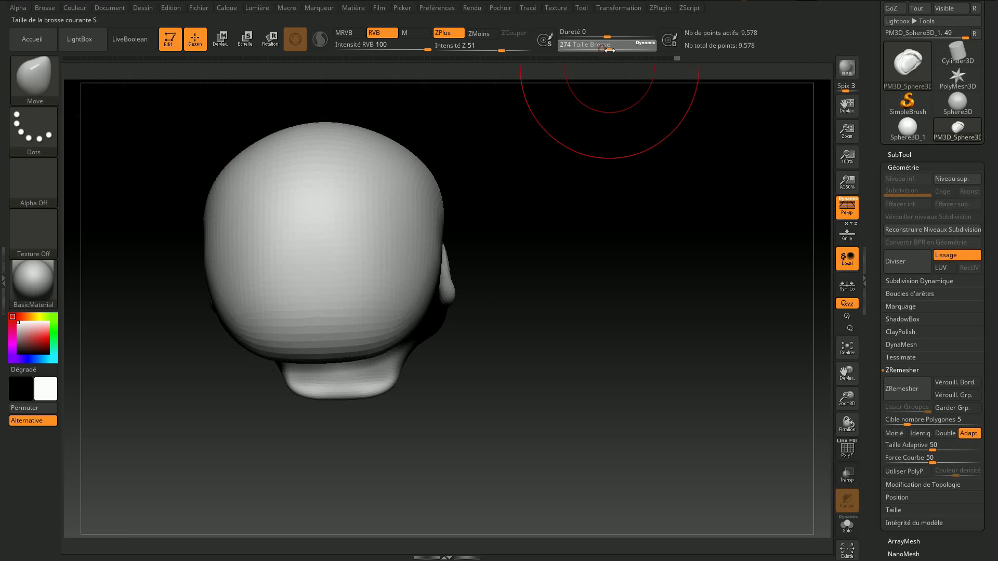
drag(403, 315, 314, 346)
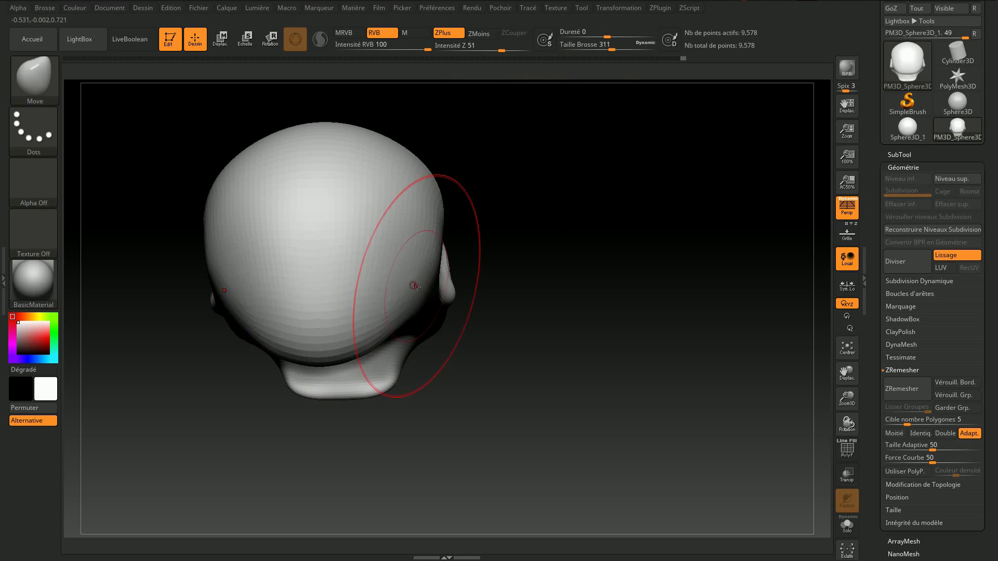
Step: Pull the brow ridge forward over the eye sockets, checking it from below and the side
mouse_move(499, 270)
mouse_down()
mouse_move(529, 253)
mouse_move(530, 267)
mouse_move(562, 267)
mouse_move(547, 260)
mouse_move(499, 281)
mouse_up()
mouse_move(572, 312)
mouse_down()
mouse_move(579, 345)
mouse_move(572, 258)
mouse_up()
drag(349, 366, 336, 348)
drag(379, 410, 380, 403)
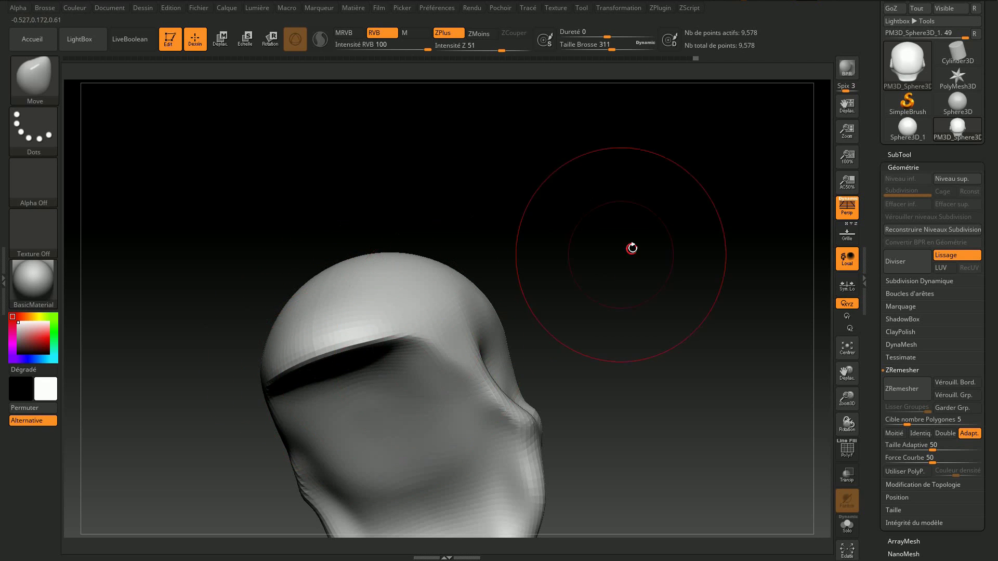
drag(633, 247, 610, 296)
drag(411, 373, 400, 364)
mouse_move(666, 244)
mouse_down()
mouse_move(646, 268)
mouse_move(632, 267)
mouse_up()
drag(705, 231, 624, 222)
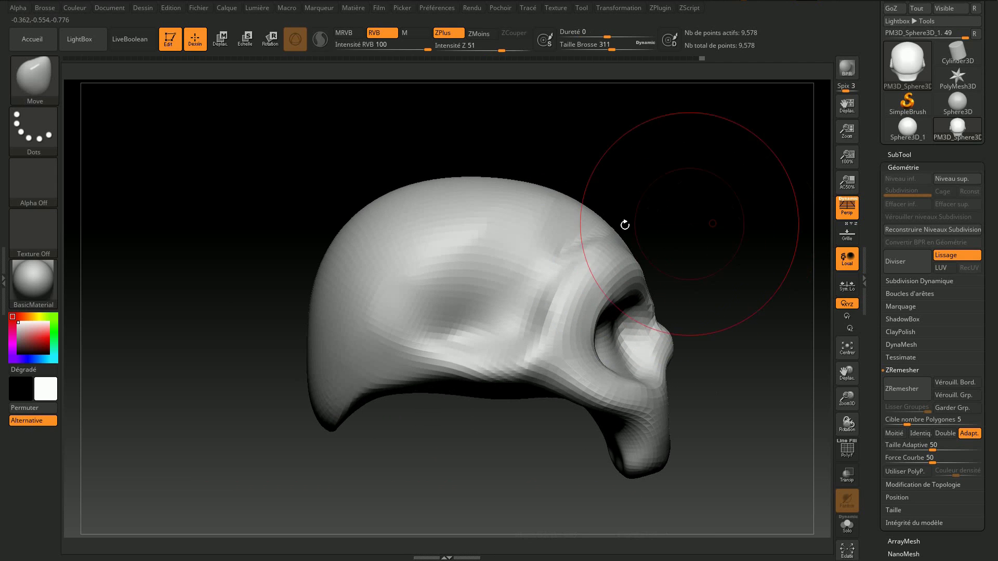
click(35, 78)
Step: Switch to the Standard brush at size 97, carve a temporal line along the cranium and smooth the jaw
click(461, 86)
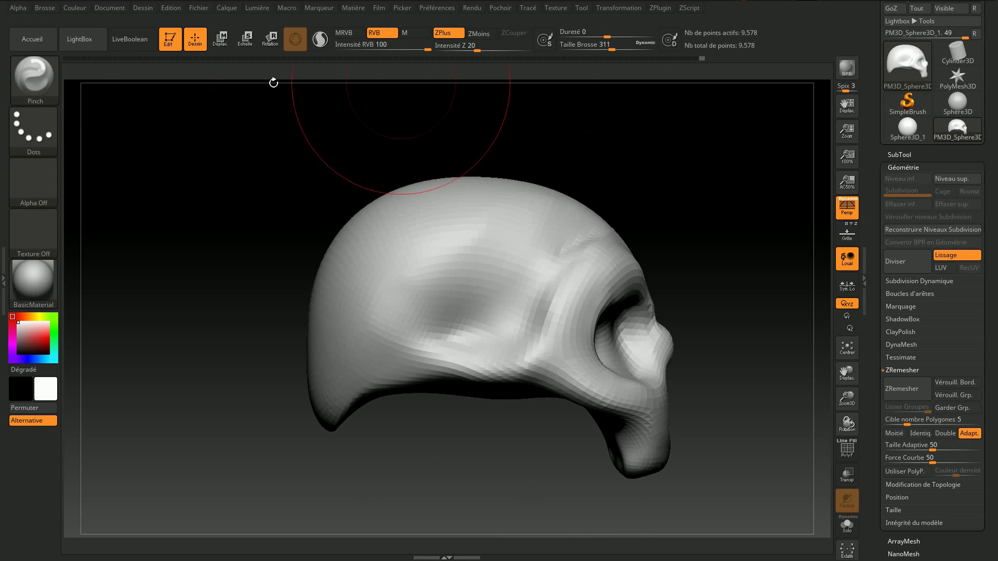
click(31, 86)
click(639, 88)
drag(612, 47, 586, 48)
drag(547, 328, 533, 357)
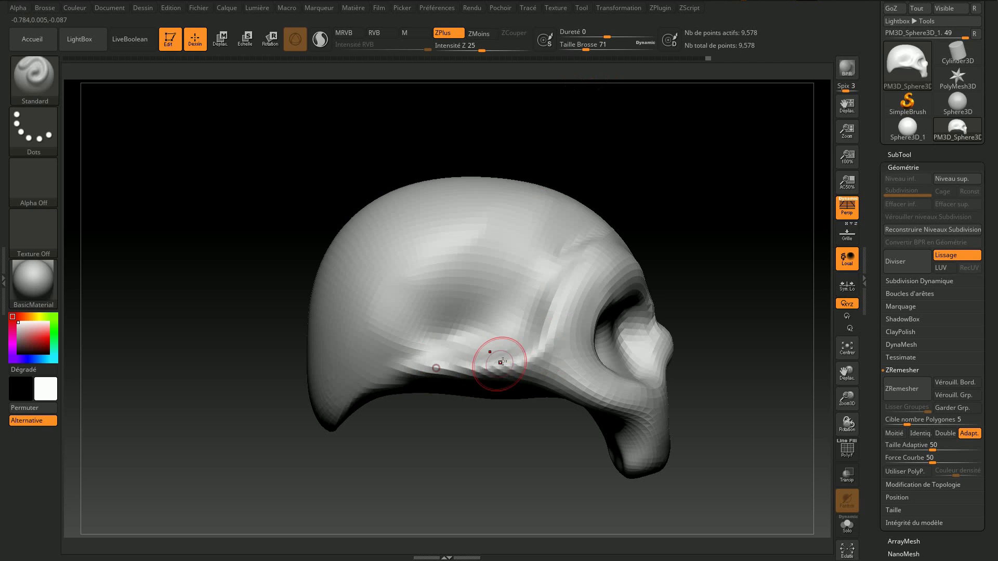
mouse_move(507, 316)
mouse_down()
mouse_move(533, 359)
mouse_move(574, 368)
mouse_move(601, 334)
mouse_move(557, 321)
mouse_up()
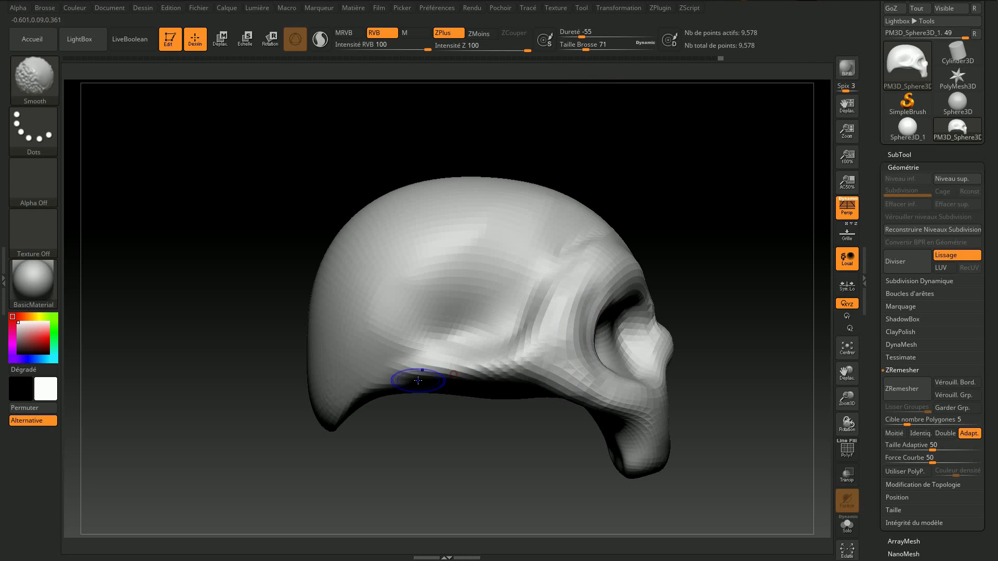
mouse_move(381, 384)
shift+mouse_down()
mouse_move(390, 379)
mouse_move(325, 418)
shift+mouse_up()
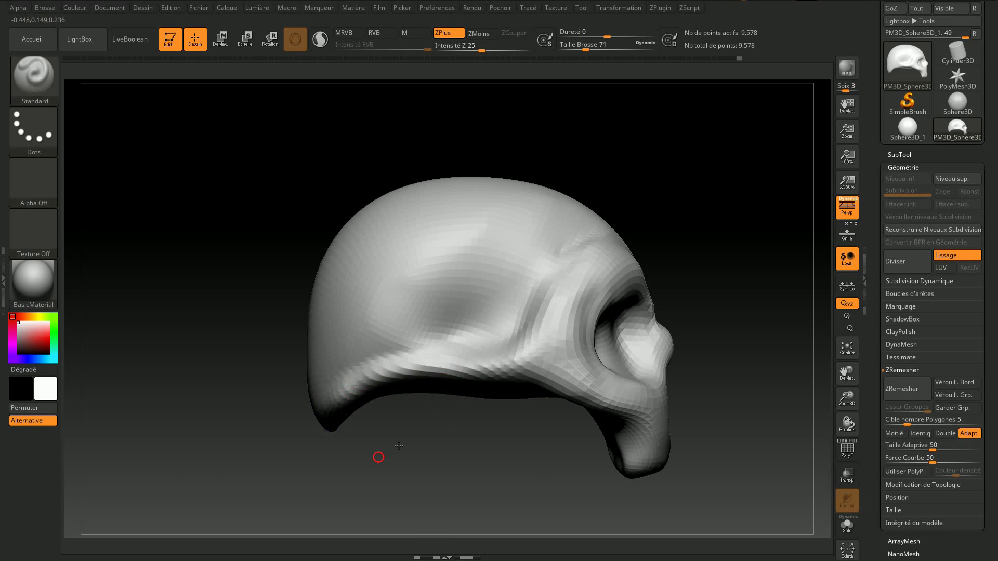
Step: Orbit to inspect the skull from several angles and show the polygroup wireframe
drag(379, 456, 417, 399)
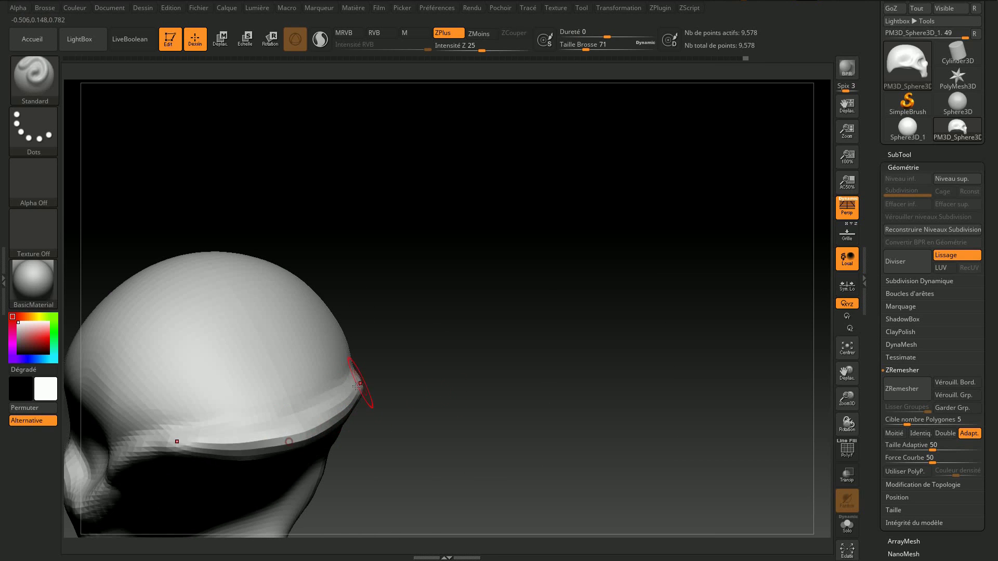
key(f)
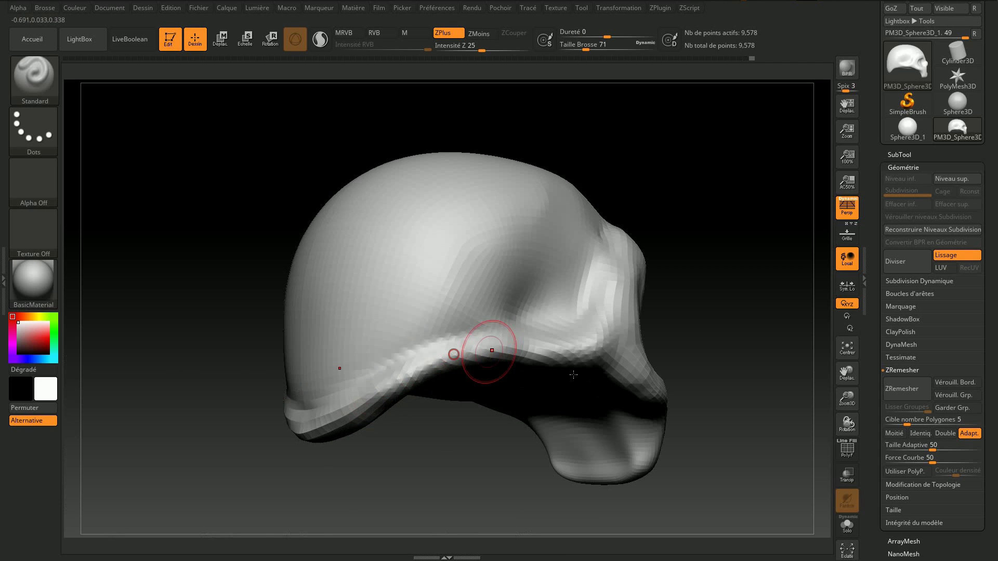
mouse_move(746, 312)
mouse_down()
mouse_move(712, 289)
mouse_move(584, 428)
mouse_move(546, 379)
mouse_move(679, 295)
mouse_move(649, 274)
mouse_move(614, 280)
mouse_move(486, 339)
mouse_up()
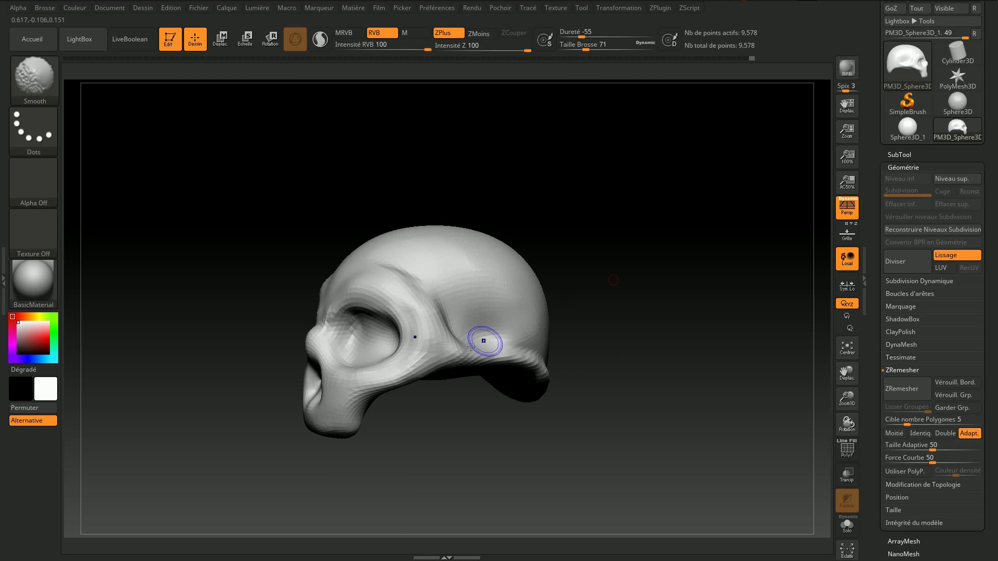
mouse_move(602, 351)
mouse_down()
mouse_move(613, 329)
mouse_move(659, 335)
mouse_move(695, 303)
mouse_move(619, 293)
mouse_move(548, 353)
mouse_move(650, 334)
mouse_move(612, 348)
mouse_move(682, 343)
mouse_move(668, 323)
mouse_move(624, 343)
mouse_move(577, 340)
mouse_move(622, 343)
mouse_move(615, 347)
mouse_up()
key(shift+f)
Step: Run ZRemesher on the skull for 9,482 points of quad topology, then orbit to a front view
mouse_move(690, 316)
mouse_down()
mouse_move(677, 274)
mouse_move(684, 212)
mouse_move(675, 291)
mouse_move(606, 304)
mouse_up()
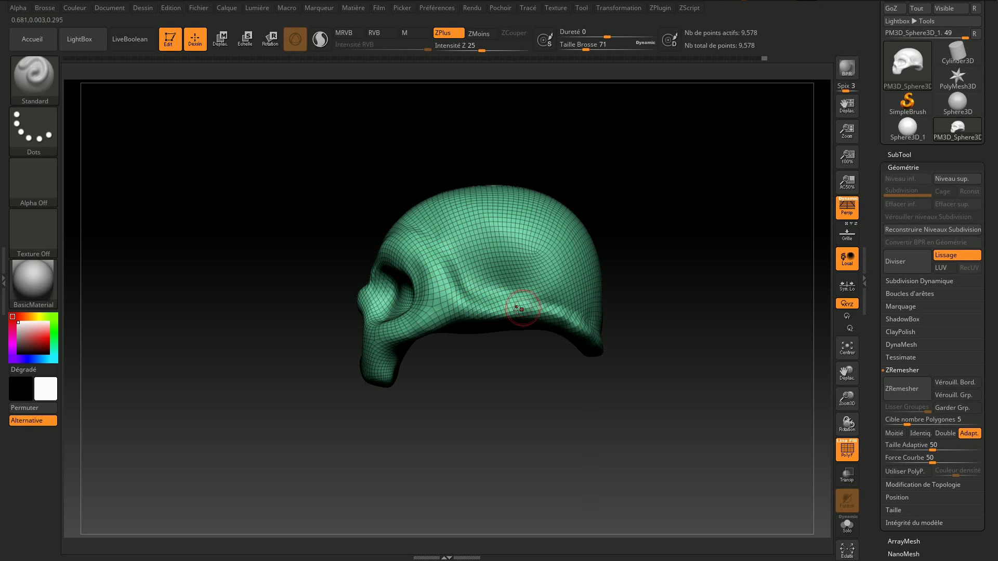
drag(693, 328, 636, 320)
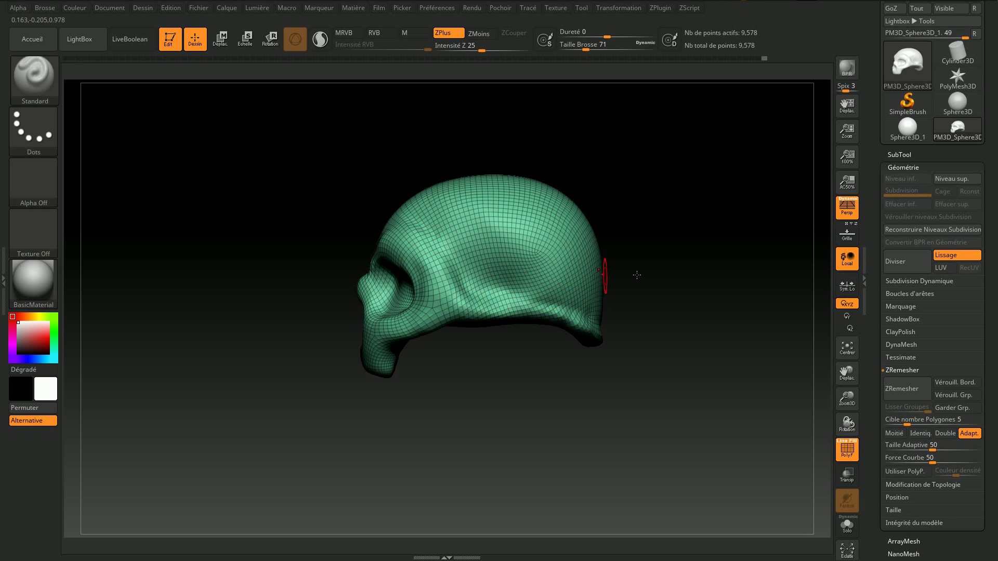
drag(637, 275, 686, 277)
click(900, 389)
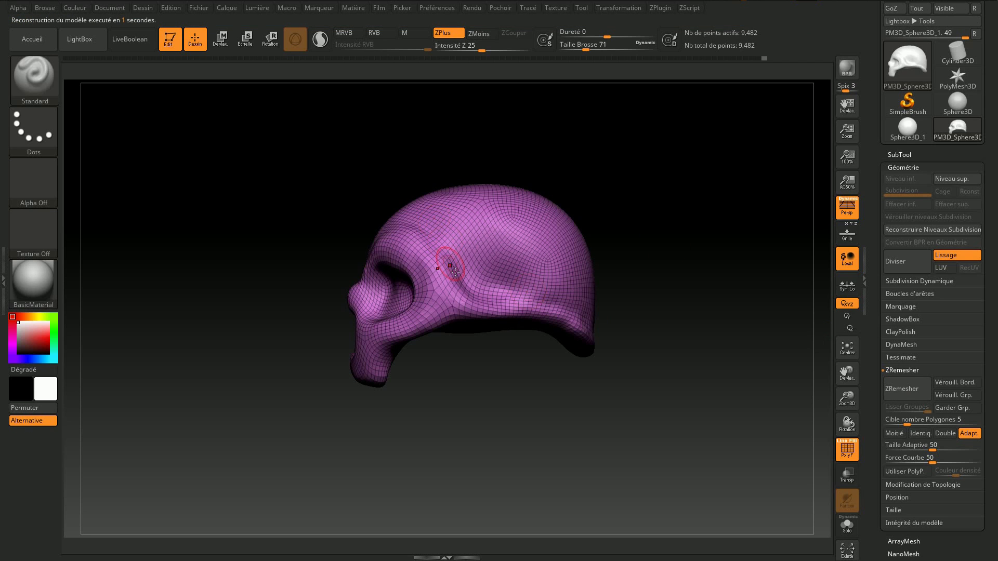
mouse_move(652, 382)
mouse_down()
mouse_move(589, 424)
mouse_move(625, 407)
mouse_move(667, 365)
mouse_move(673, 385)
mouse_move(619, 312)
mouse_move(655, 291)
mouse_move(593, 403)
mouse_move(665, 370)
mouse_move(672, 329)
mouse_move(648, 358)
mouse_move(651, 338)
mouse_up()
Step: Hide the wireframe and Divide the mesh twice to subdivision level 3
click(847, 448)
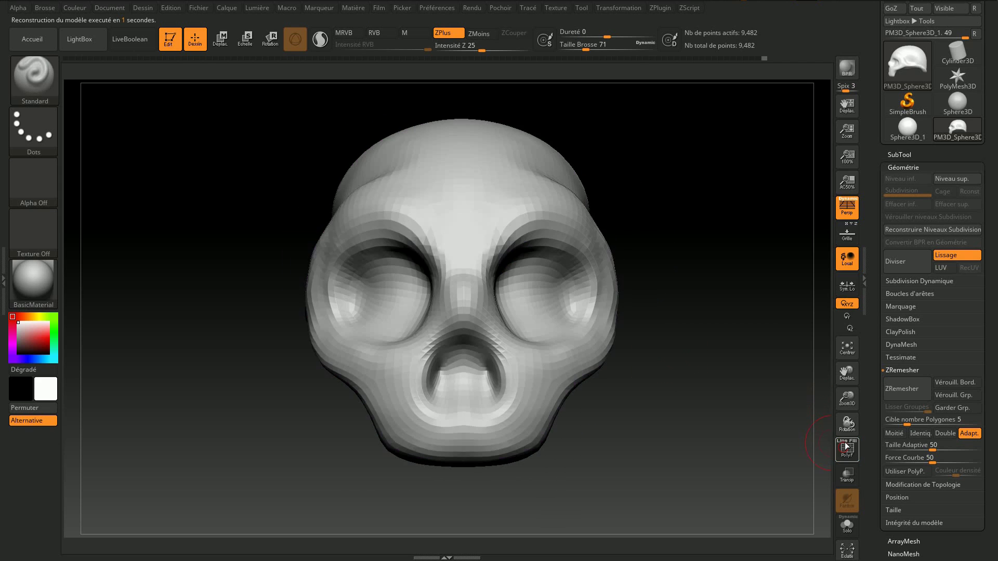
mouse_move(608, 263)
mouse_down()
mouse_move(650, 234)
mouse_move(701, 234)
mouse_up()
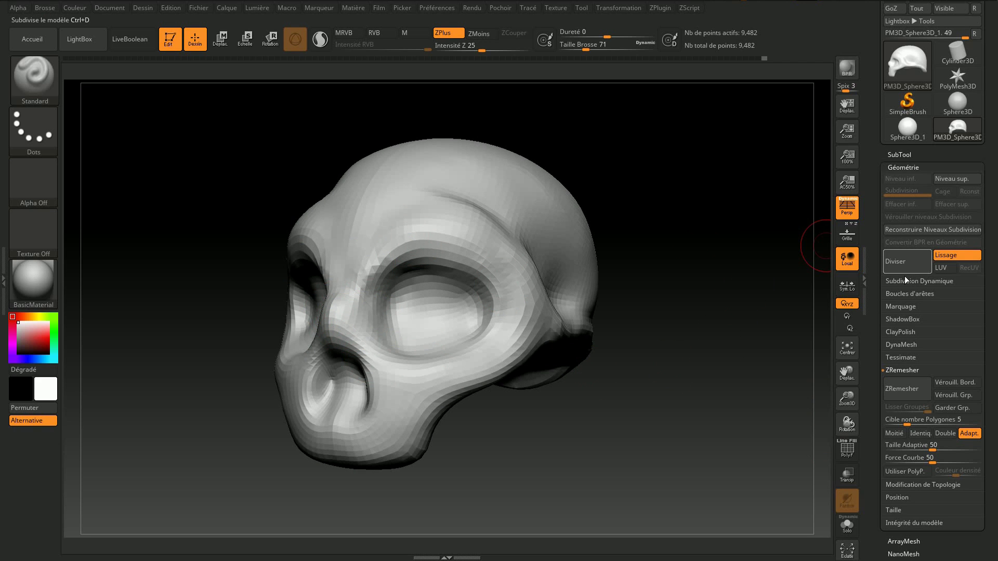
click(906, 263)
click(906, 263)
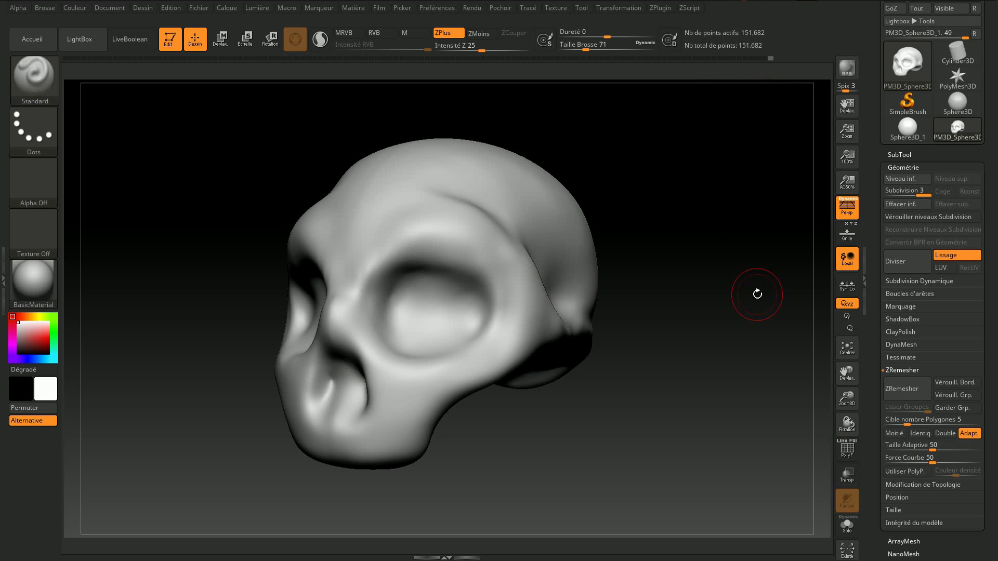
Step: Deepen the shadow along the brow and eye socket, then smooth the surface
mouse_move(668, 223)
mouse_down()
mouse_move(699, 349)
mouse_move(695, 318)
mouse_up()
drag(331, 176, 379, 170)
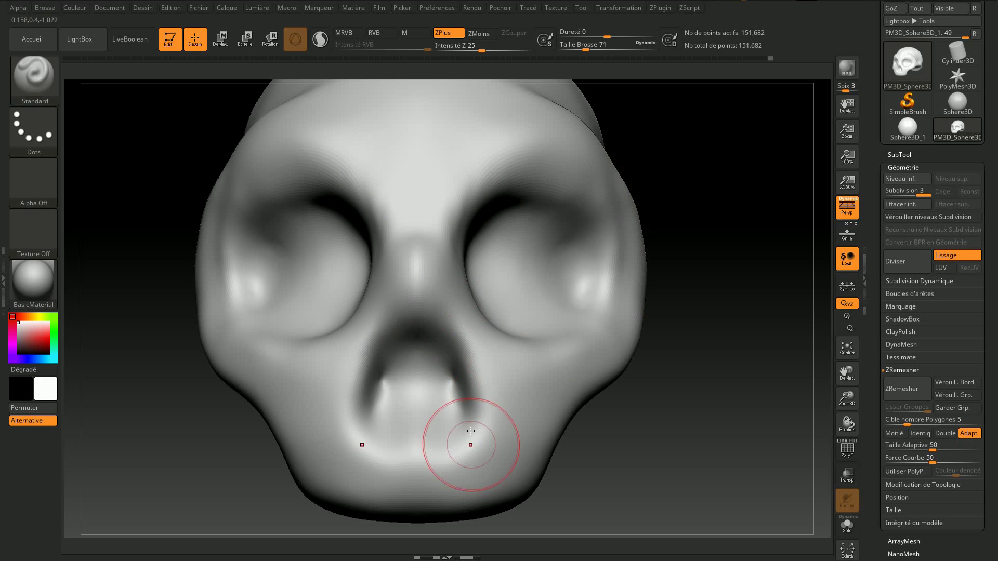
key(shift)
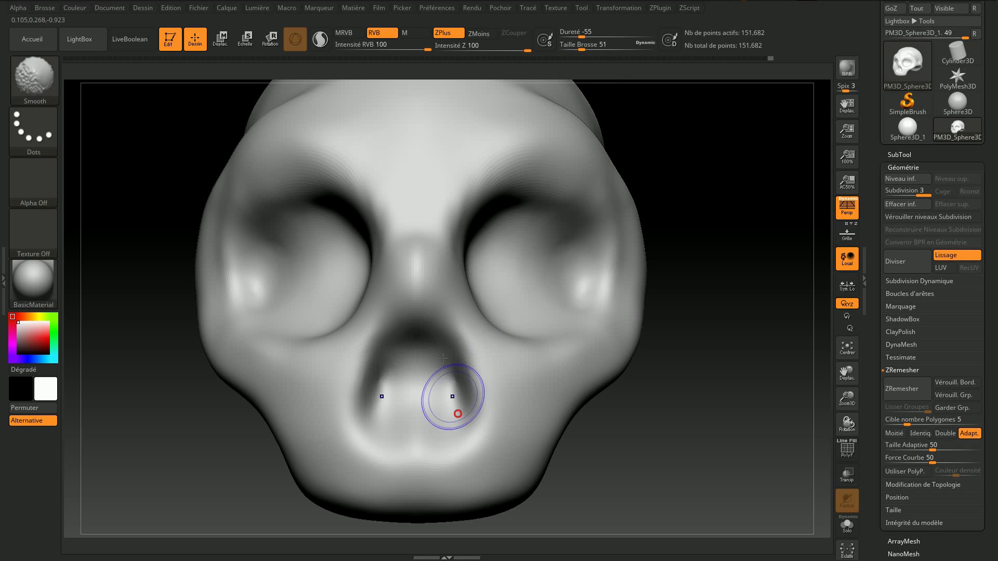
Step: Select the DamStandard brush at Draw Size 65
key(b)
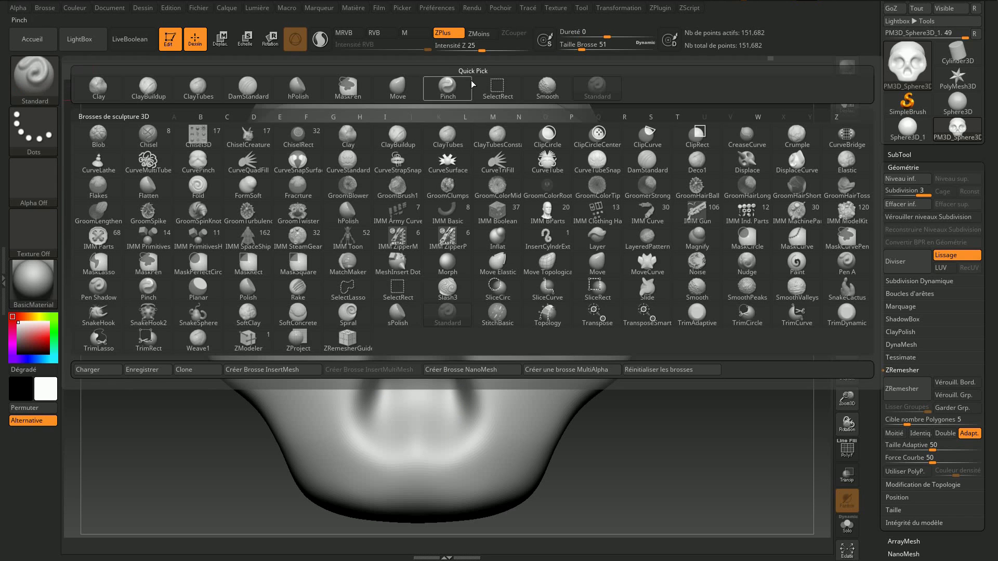
key(Escape)
click(24, 88)
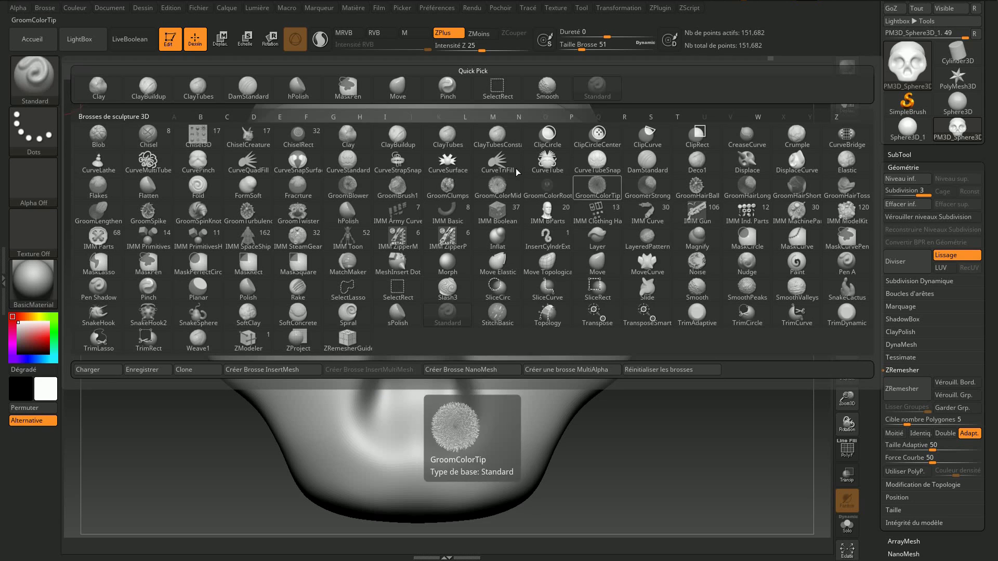
click(265, 95)
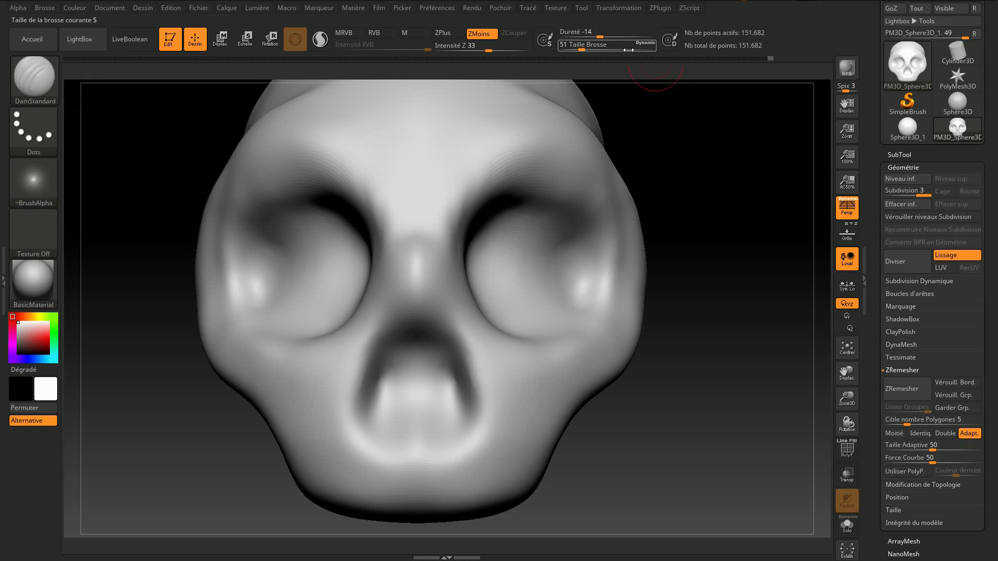
drag(584, 47, 586, 47)
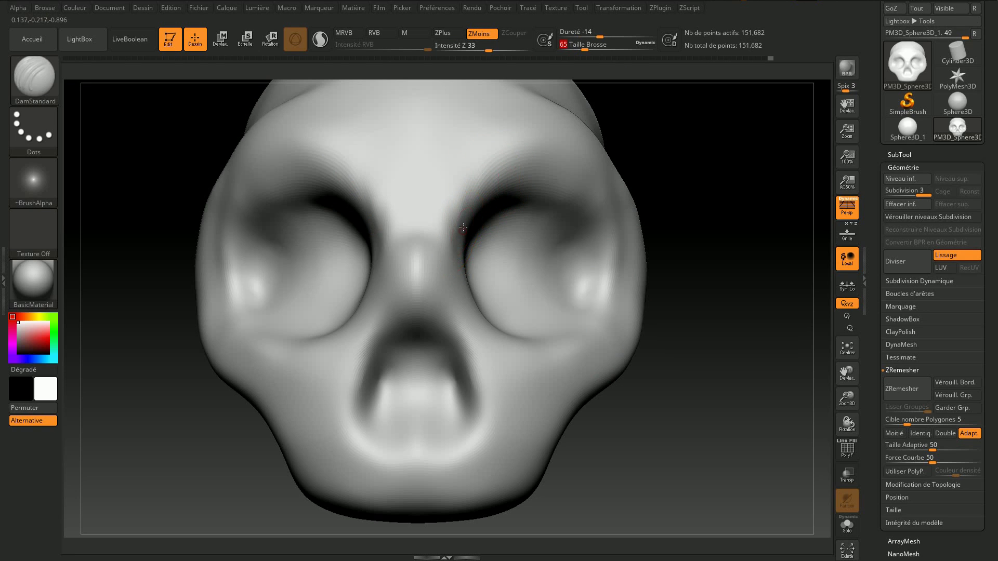
Step: Carve a crease along the upper eye socket rims, soften it, and zoom in on the face
mouse_move(486, 194)
mouse_down()
mouse_move(538, 184)
mouse_move(592, 202)
mouse_move(602, 255)
mouse_move(591, 278)
mouse_up()
key(ctrl+z)
mouse_move(682, 224)
mouse_down()
mouse_move(724, 250)
mouse_move(769, 254)
mouse_up()
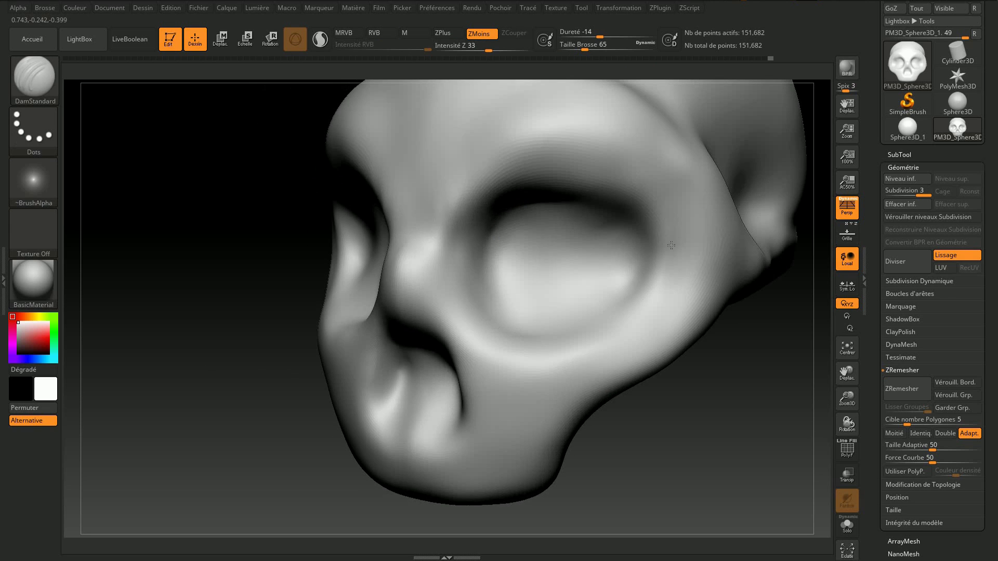
mouse_move(455, 222)
mouse_down()
mouse_move(511, 180)
mouse_move(634, 192)
mouse_move(650, 205)
mouse_move(659, 259)
mouse_move(624, 322)
mouse_move(517, 348)
mouse_move(466, 312)
mouse_move(461, 208)
mouse_move(457, 270)
mouse_move(528, 363)
mouse_move(639, 276)
mouse_move(615, 165)
mouse_move(544, 165)
mouse_up()
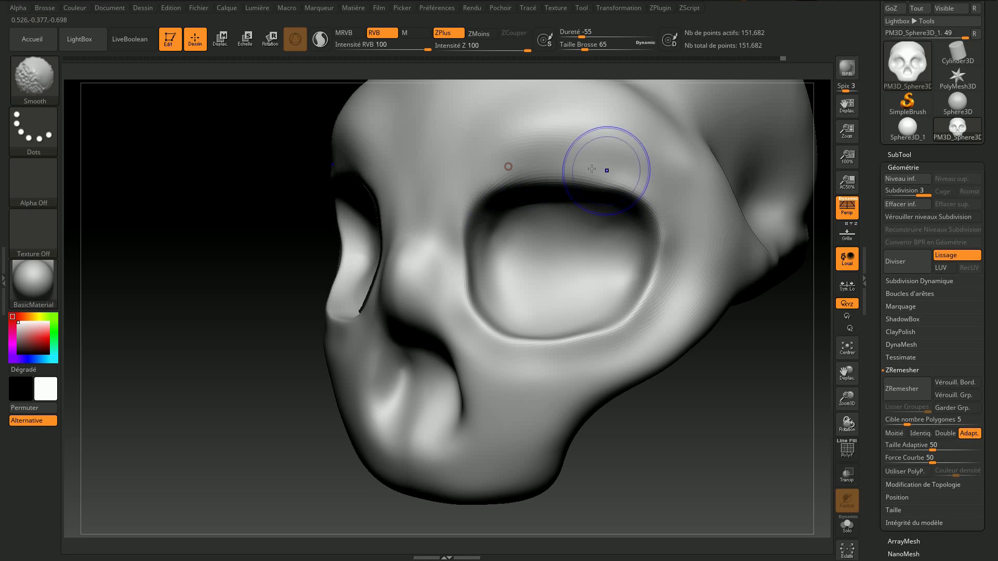
mouse_move(713, 423)
alt+mouse_down()
mouse_move(679, 361)
mouse_move(698, 354)
alt+mouse_up()
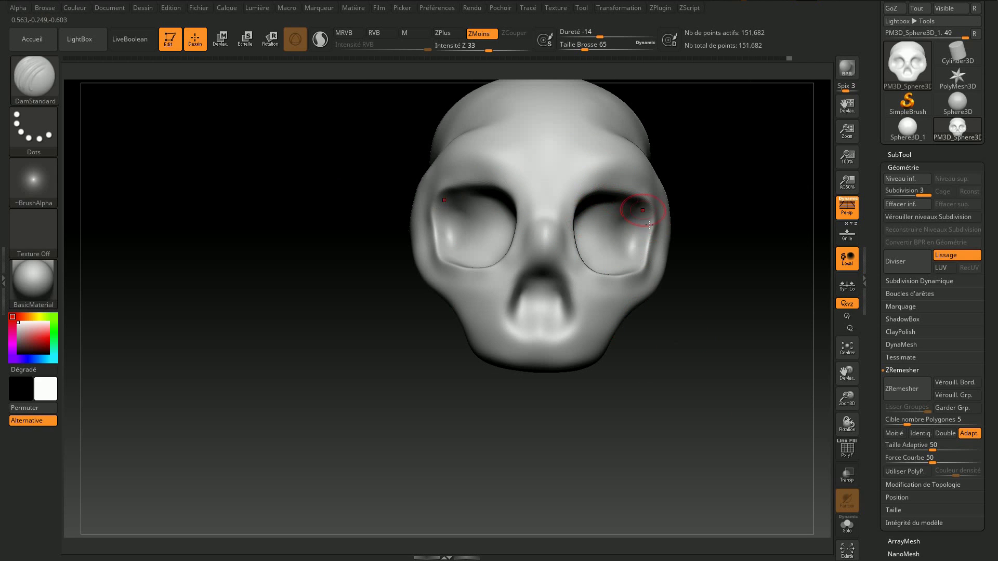
alt+drag(719, 326, 768, 345)
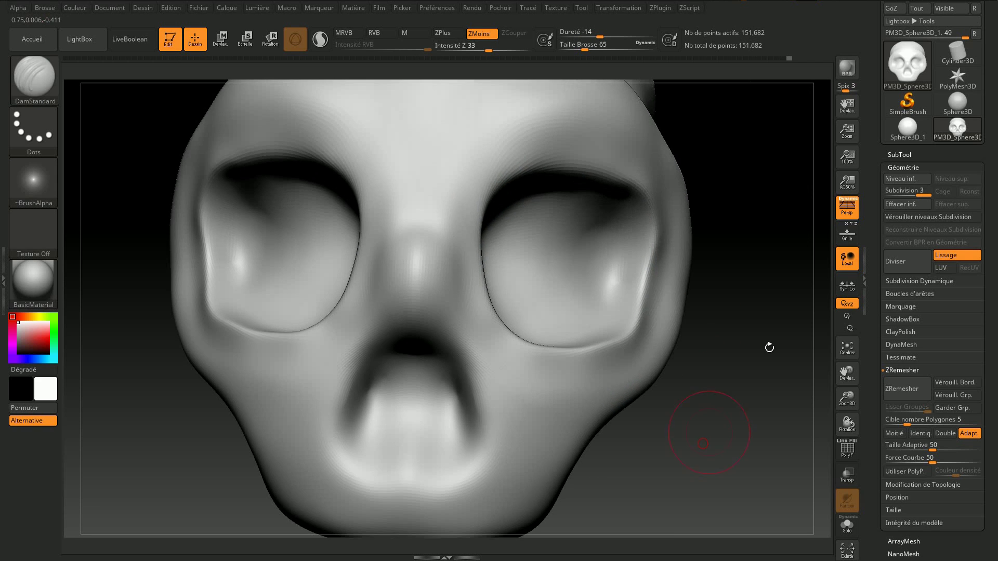
Step: Drop to subdivision level 2 and carve creases down the inner eye sockets at brush size 44
drag(915, 195, 907, 195)
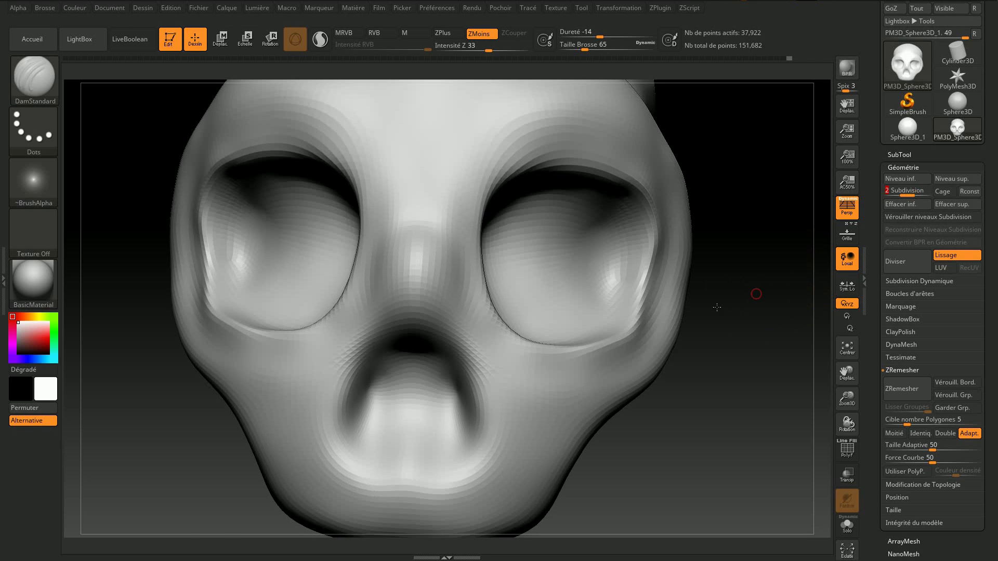
drag(754, 292, 546, 173)
ctrl+right_drag(570, 265, 552, 287)
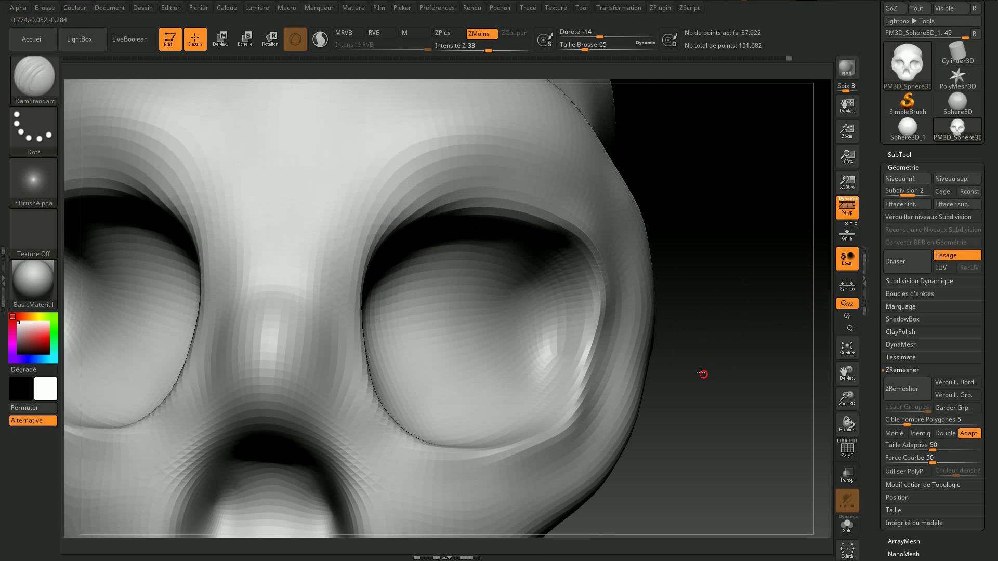
drag(583, 45, 580, 45)
drag(554, 313, 553, 367)
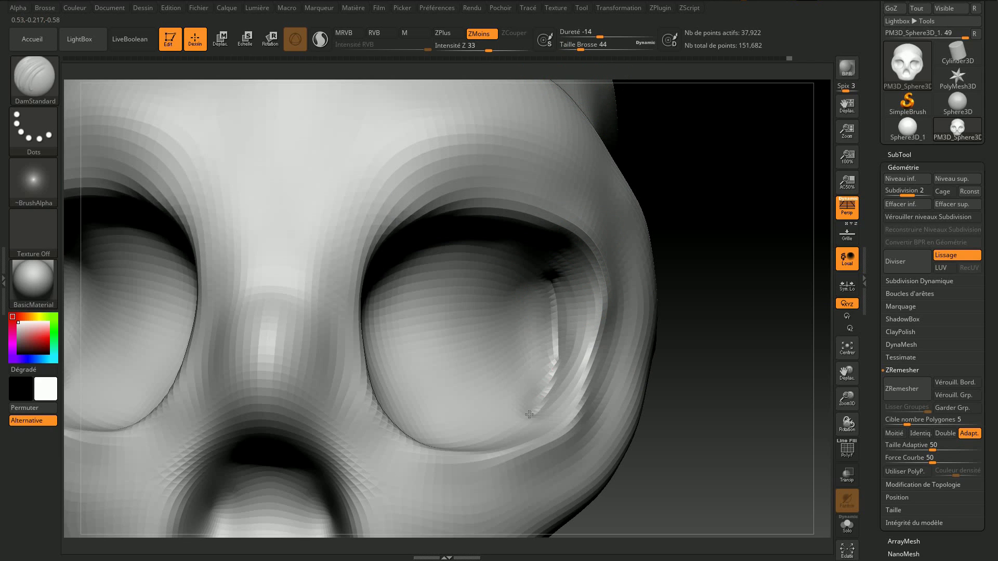
mouse_move(717, 378)
mouse_down()
mouse_move(513, 252)
mouse_move(535, 270)
mouse_move(446, 246)
mouse_move(378, 270)
mouse_move(355, 306)
mouse_move(363, 334)
mouse_up()
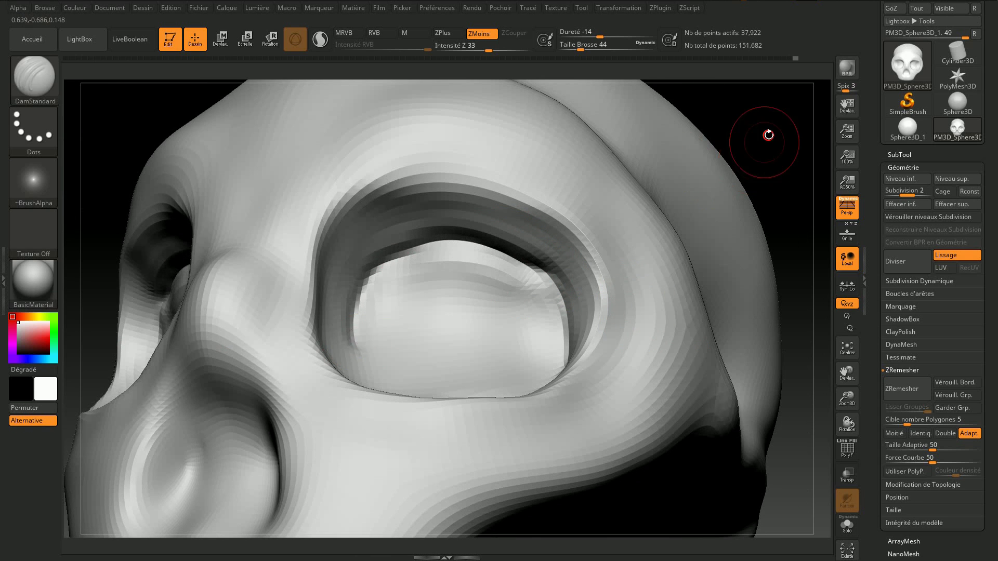
drag(764, 140, 674, 226)
mouse_move(367, 306)
mouse_down()
mouse_move(392, 390)
mouse_move(488, 391)
mouse_move(544, 362)
mouse_up()
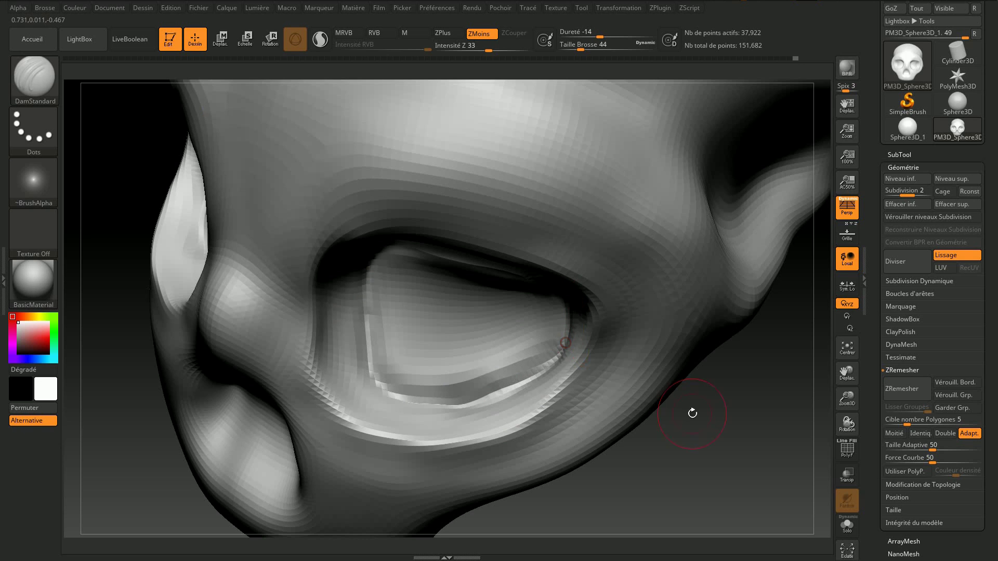
Step: Smooth the right eye socket, orbit around it, and bring up the brush list
mouse_move(692, 414)
mouse_down()
mouse_move(601, 312)
mouse_move(514, 259)
mouse_up()
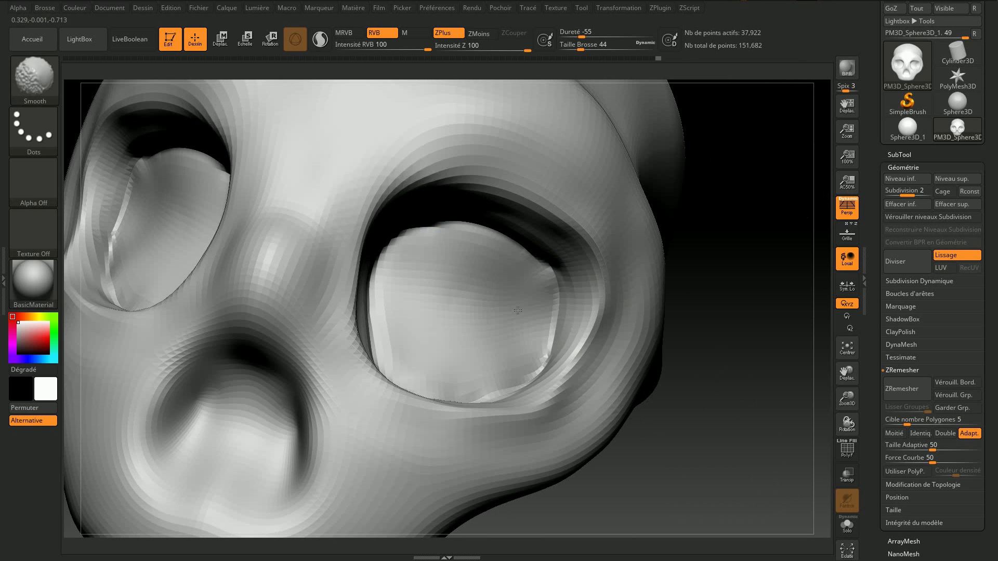
mouse_move(671, 353)
mouse_down()
mouse_move(733, 383)
mouse_move(719, 440)
mouse_move(691, 431)
mouse_up()
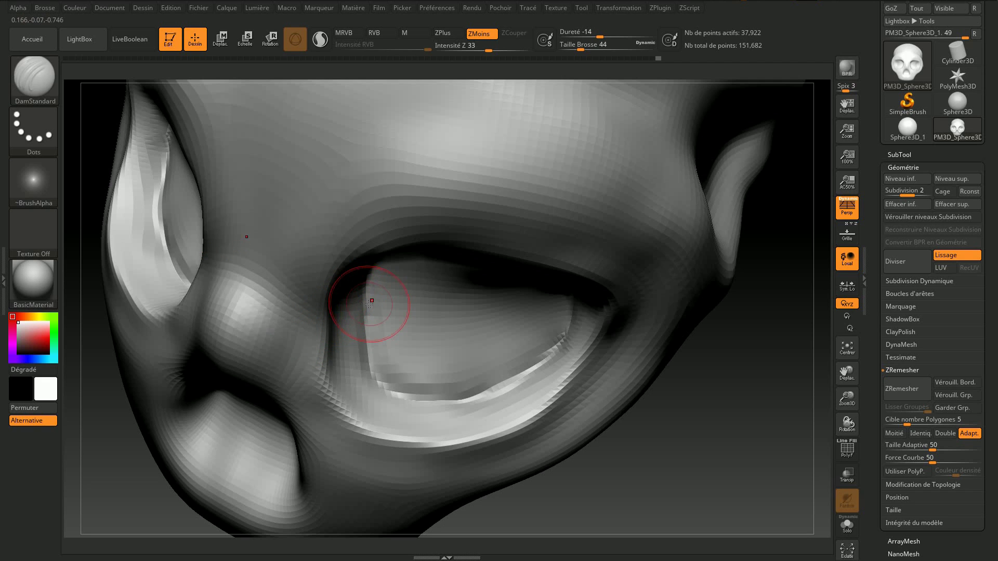
drag(672, 461, 704, 367)
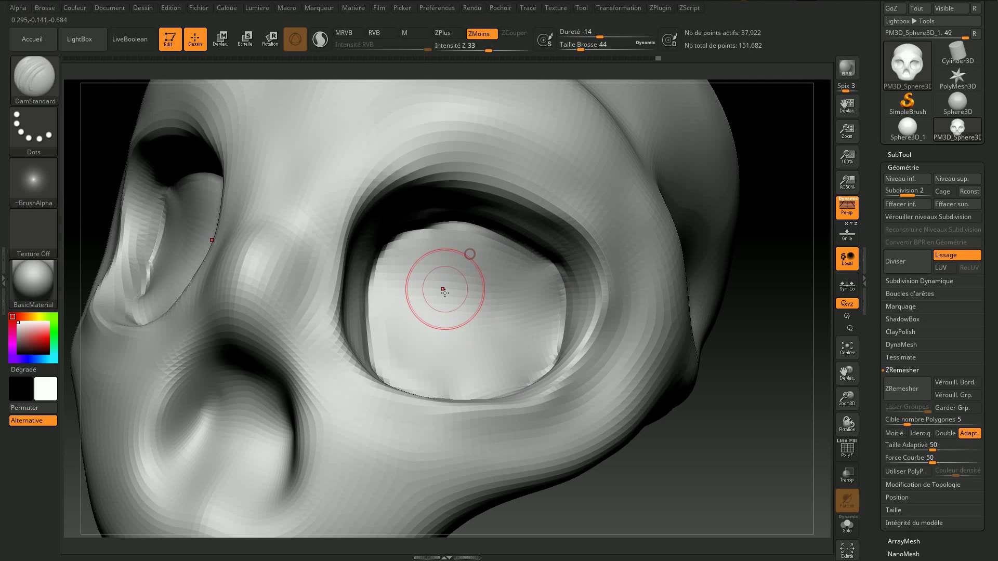
drag(673, 461, 358, 292)
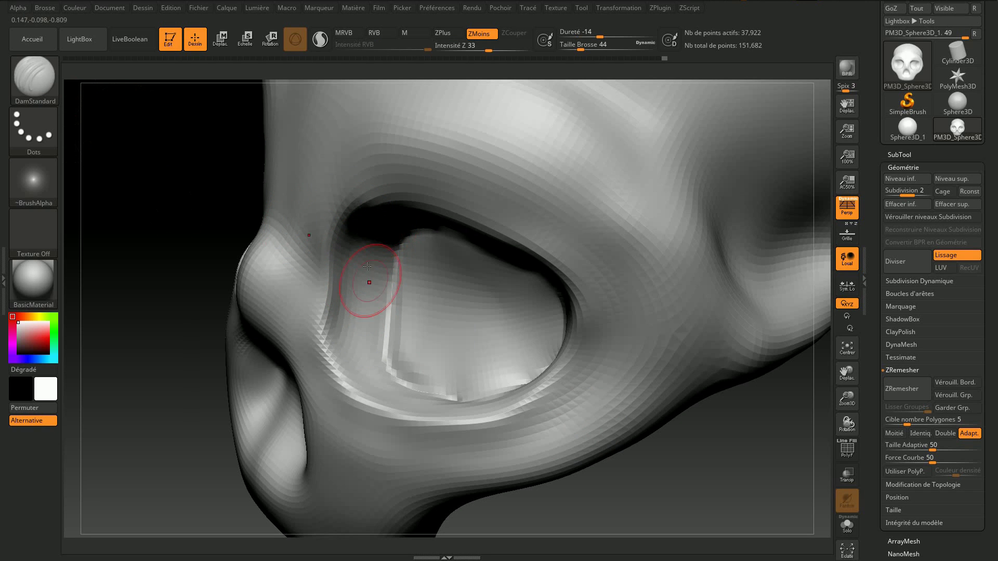
click(33, 78)
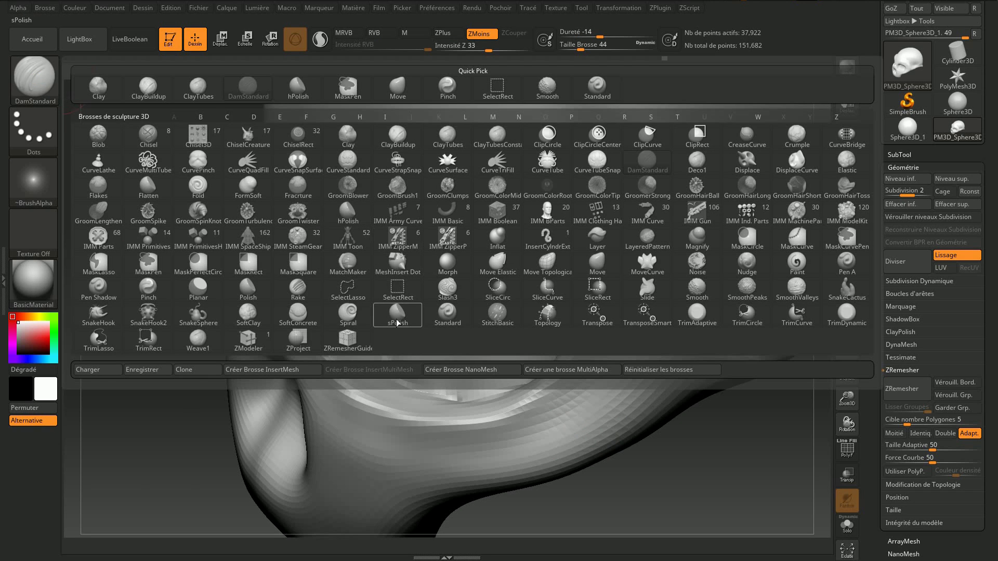
Step: Switch to the hPolish brush and flatten the inner eyelid of the socket
key(h)
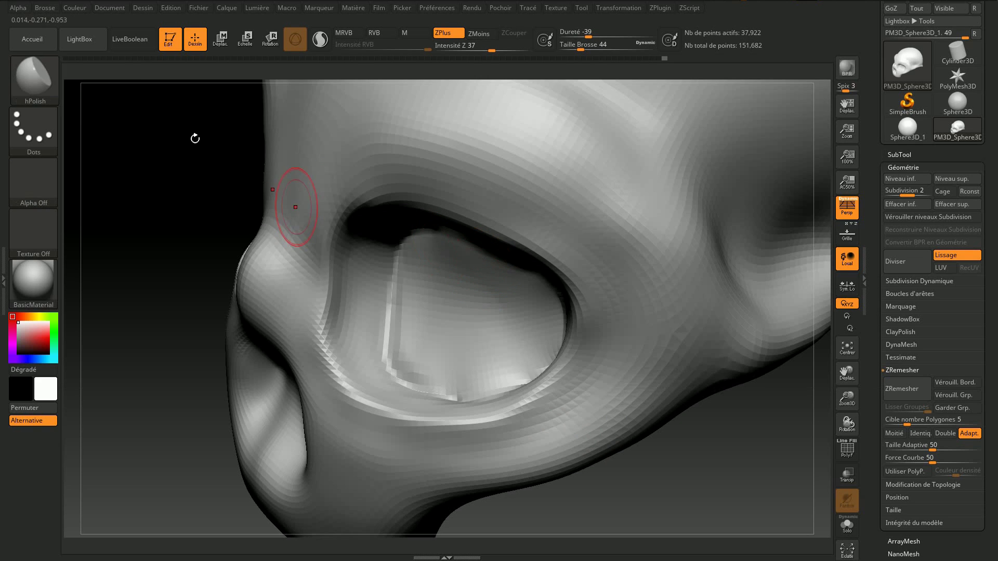
click(52, 77)
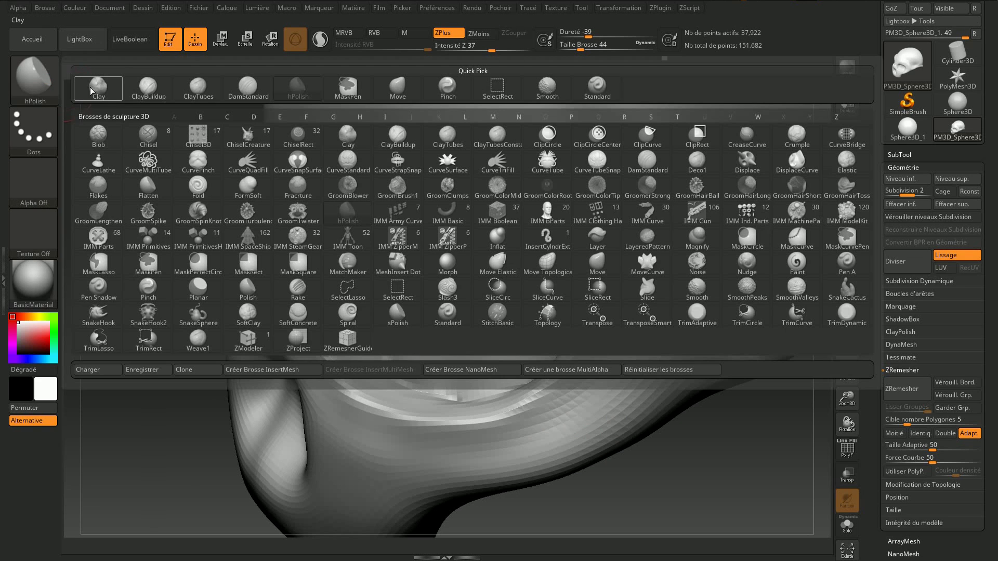
click(335, 217)
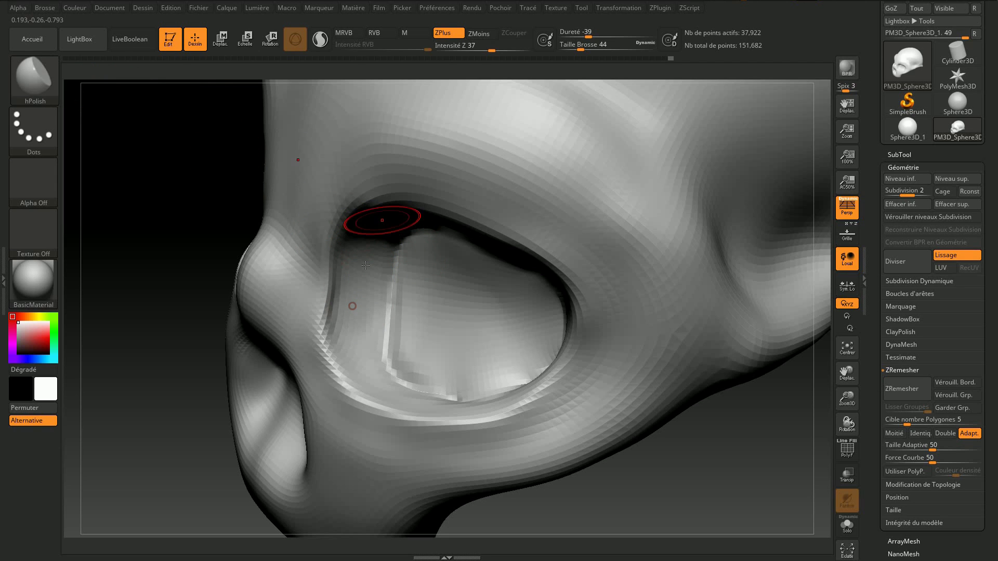
mouse_move(617, 456)
mouse_down()
mouse_move(401, 367)
mouse_move(378, 387)
mouse_up()
drag(586, 436, 504, 400)
drag(543, 334, 558, 308)
Step: Orbit around the eye socket from several angles, then zoom out to the whole face
drag(687, 369, 675, 291)
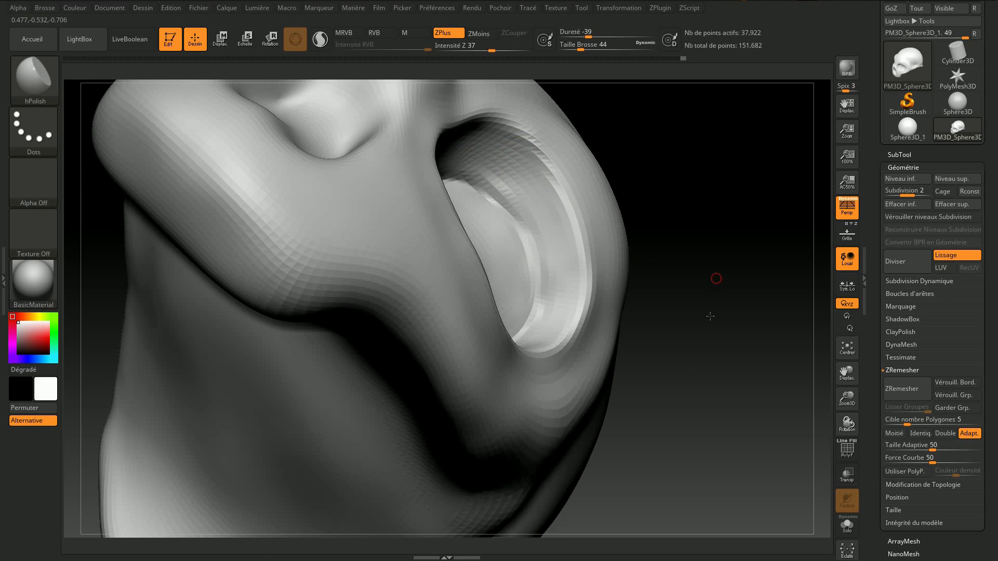
drag(718, 279, 708, 316)
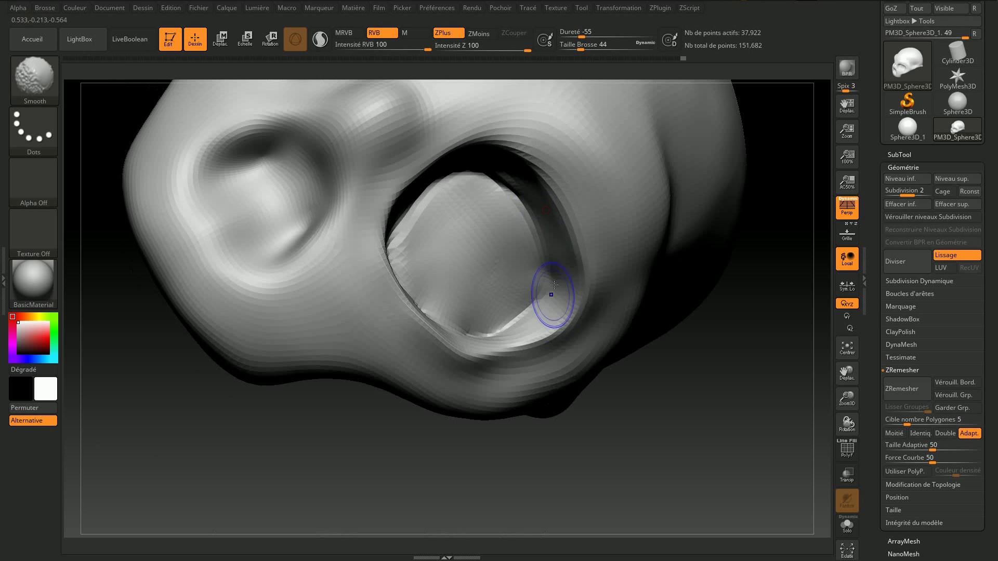
drag(525, 457, 499, 431)
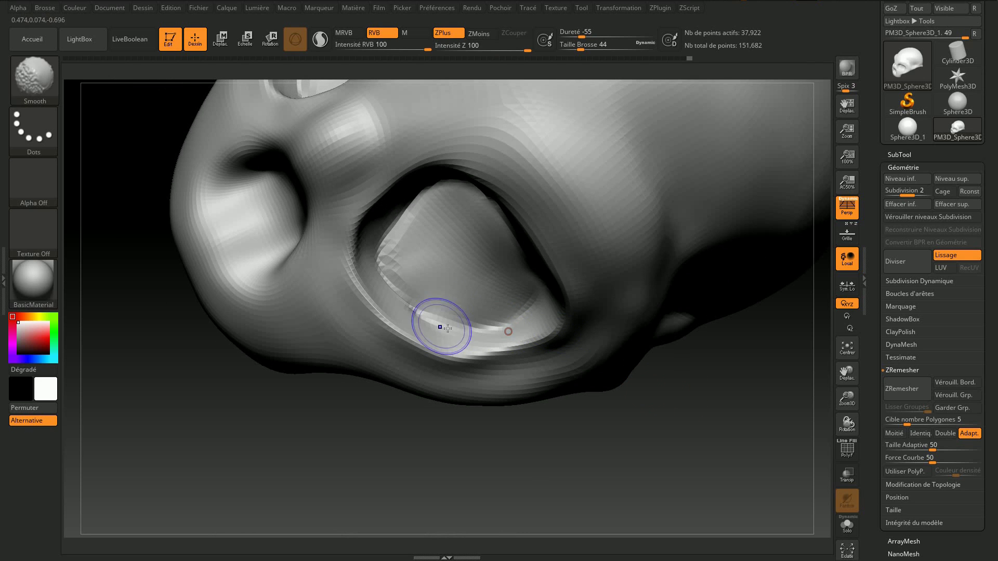
drag(557, 523, 409, 185)
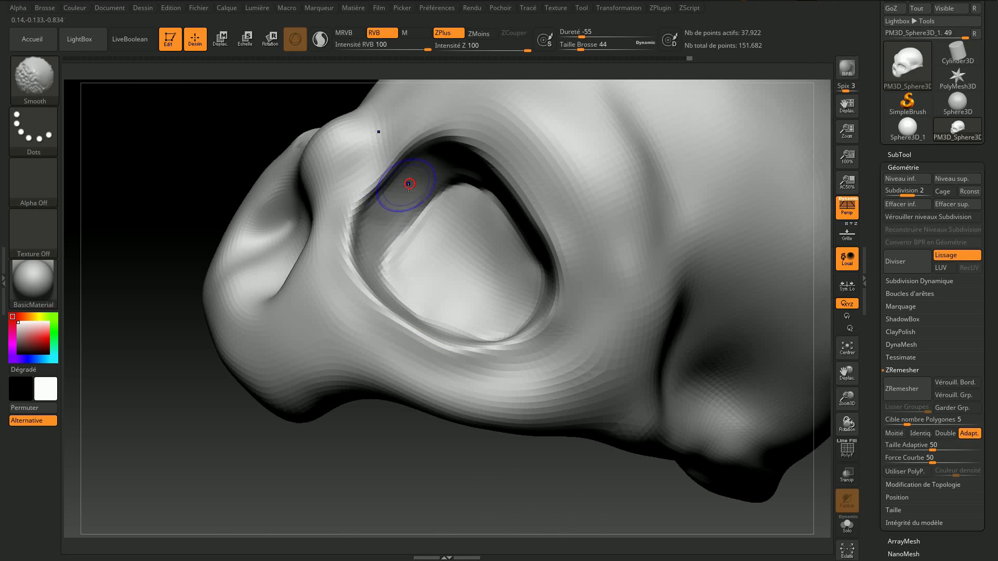
mouse_move(501, 405)
mouse_down()
mouse_move(610, 333)
mouse_move(417, 434)
mouse_move(504, 470)
mouse_move(659, 206)
mouse_move(717, 200)
mouse_up()
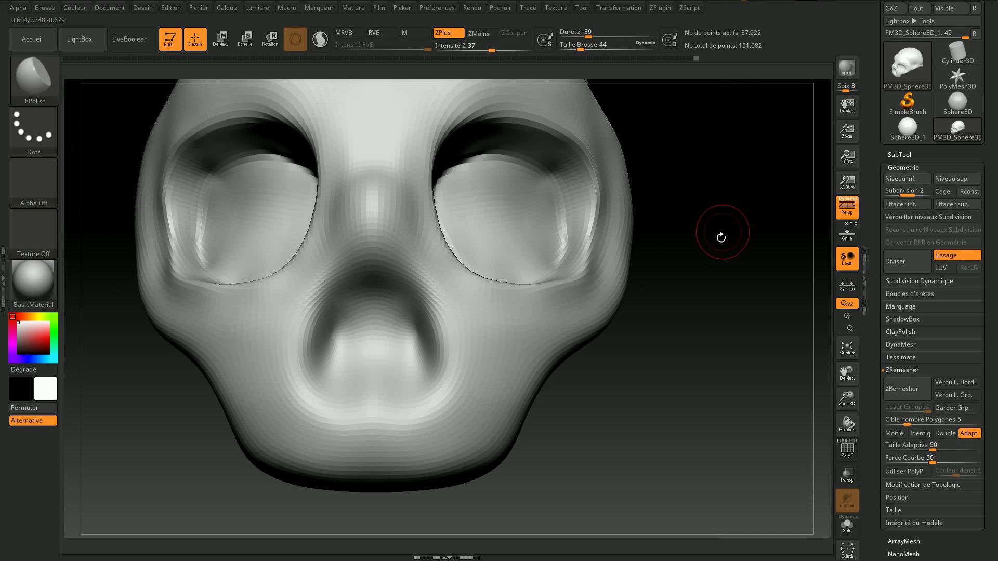
mouse_move(721, 238)
mouse_down()
mouse_move(666, 161)
mouse_move(575, 207)
mouse_move(145, 116)
mouse_up()
Step: With the Standard brush, raise a ridge along the brow and smooth the lower socket rim
key(b)
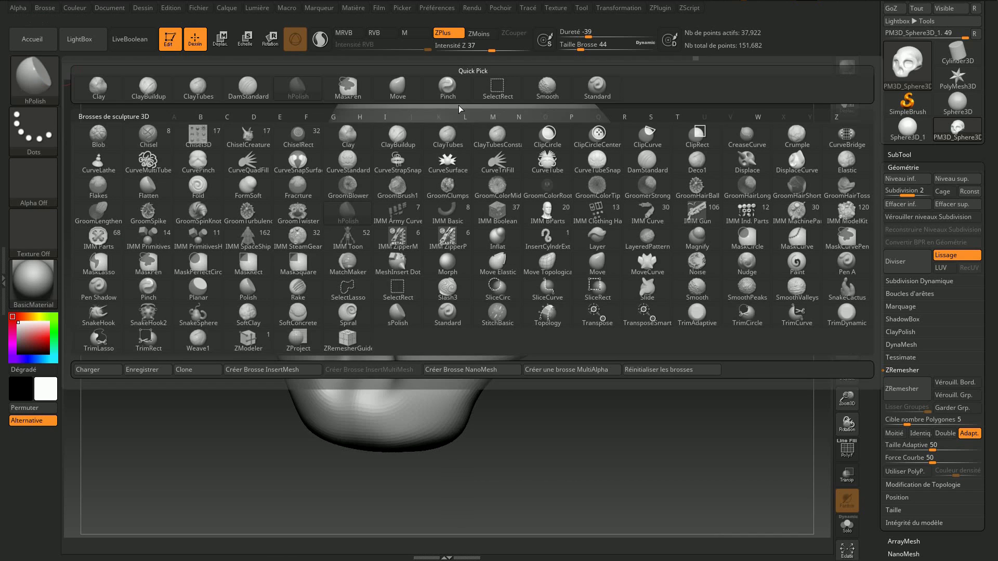
click(595, 88)
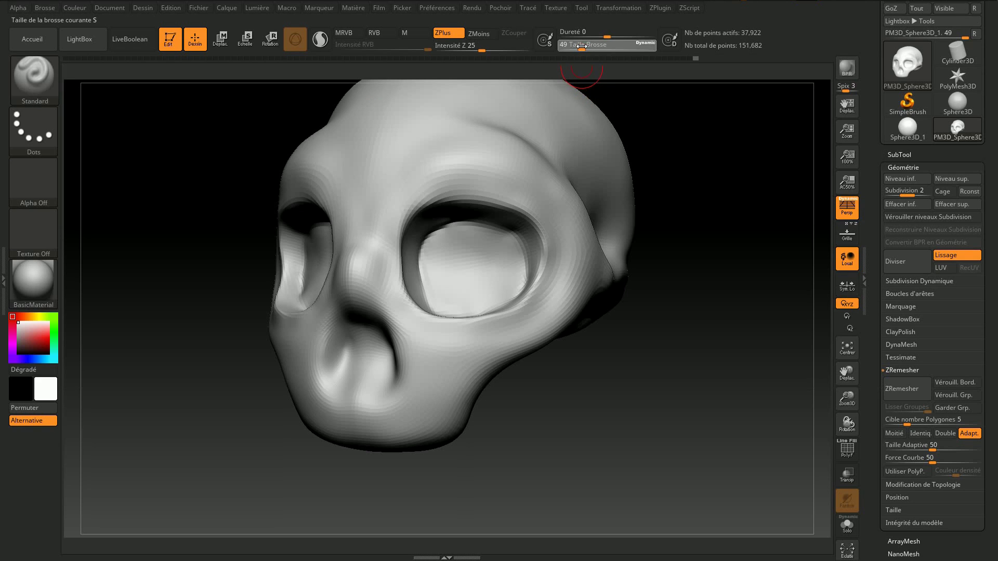
mouse_move(430, 172)
mouse_down()
mouse_move(494, 190)
mouse_move(551, 225)
mouse_move(550, 276)
mouse_move(554, 240)
mouse_move(568, 251)
mouse_up()
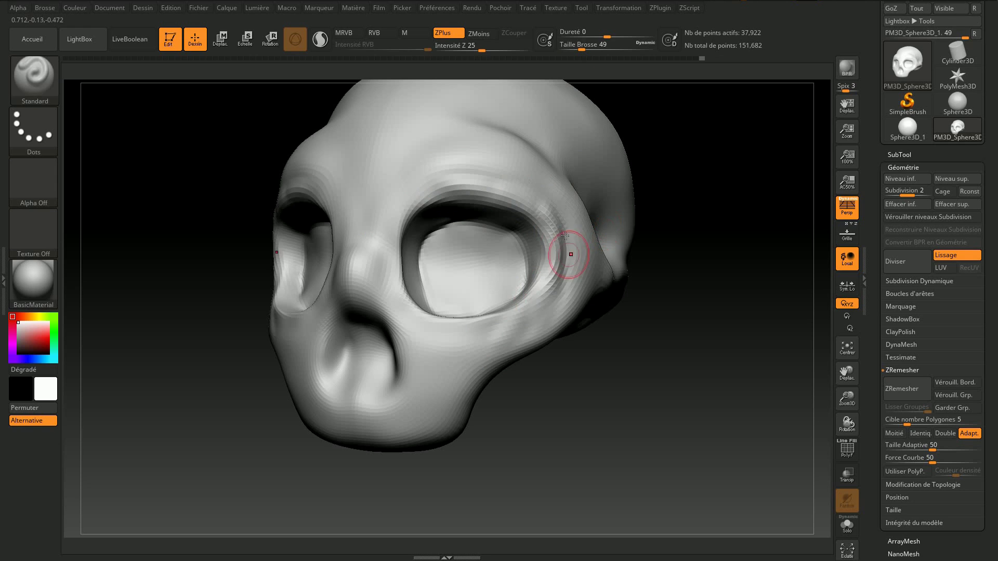
shift+drag(560, 215, 514, 336)
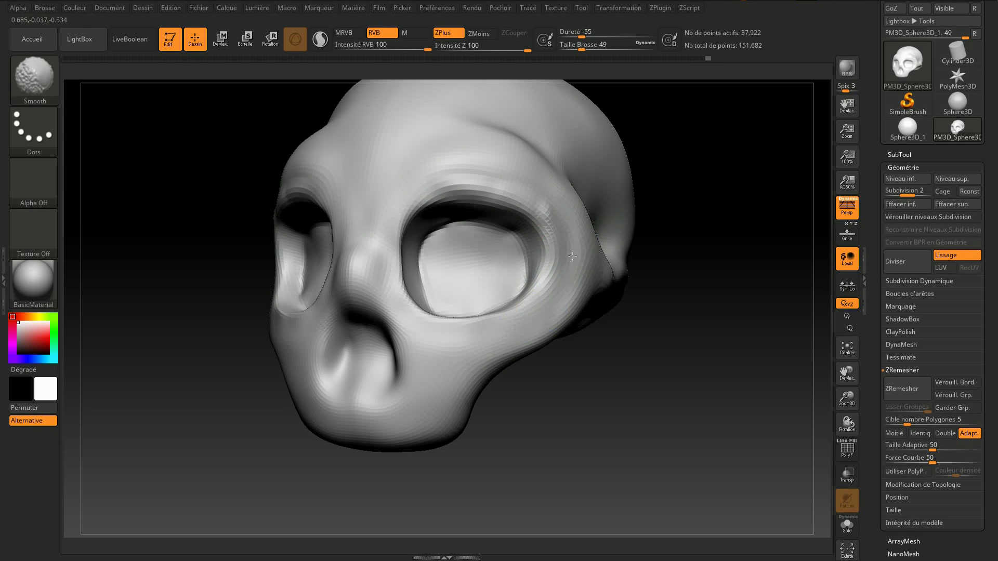
Step: Carve grooves along the brow ridge and the outer socket rim, then rotate to the left side
mouse_move(435, 165)
mouse_down()
mouse_move(536, 202)
mouse_move(405, 167)
mouse_up()
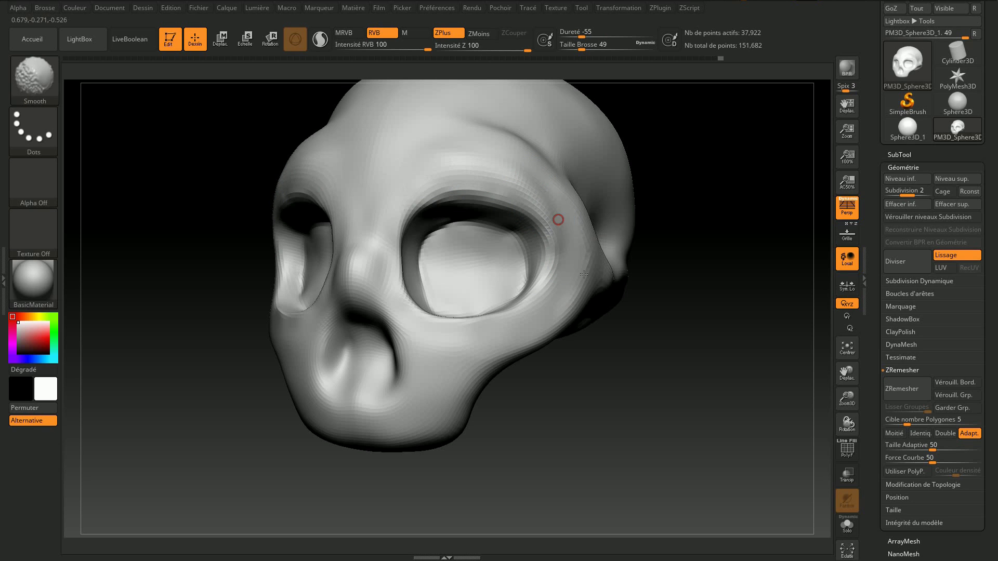
mouse_move(592, 209)
mouse_down()
mouse_move(545, 318)
mouse_move(564, 228)
mouse_move(575, 230)
mouse_move(567, 291)
mouse_move(572, 261)
mouse_up()
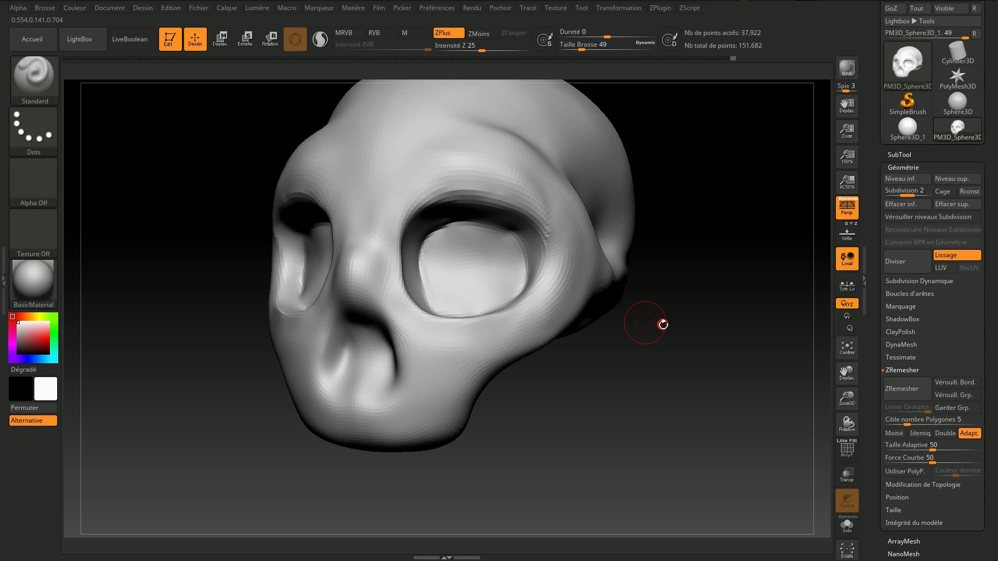
drag(646, 324, 615, 236)
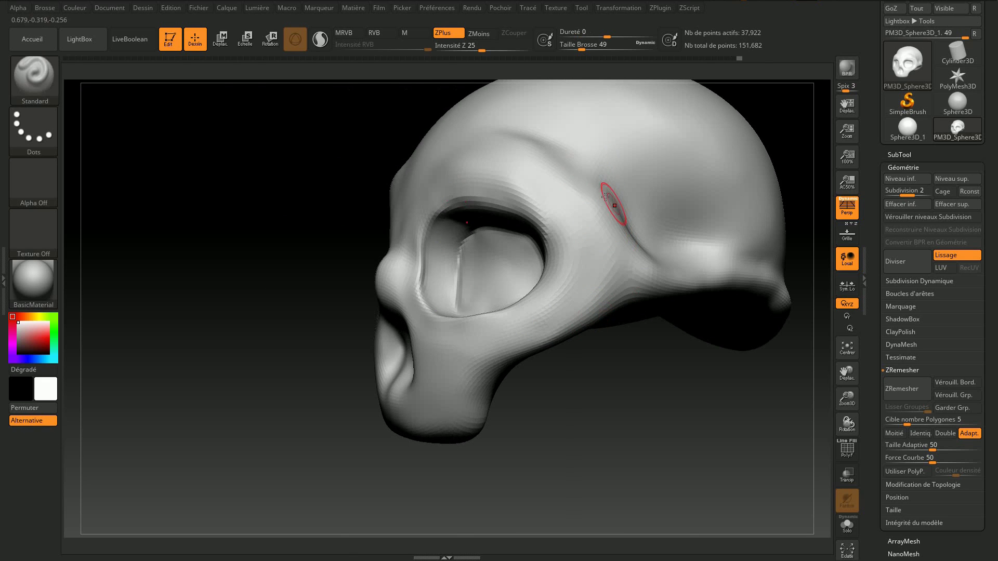
click(44, 72)
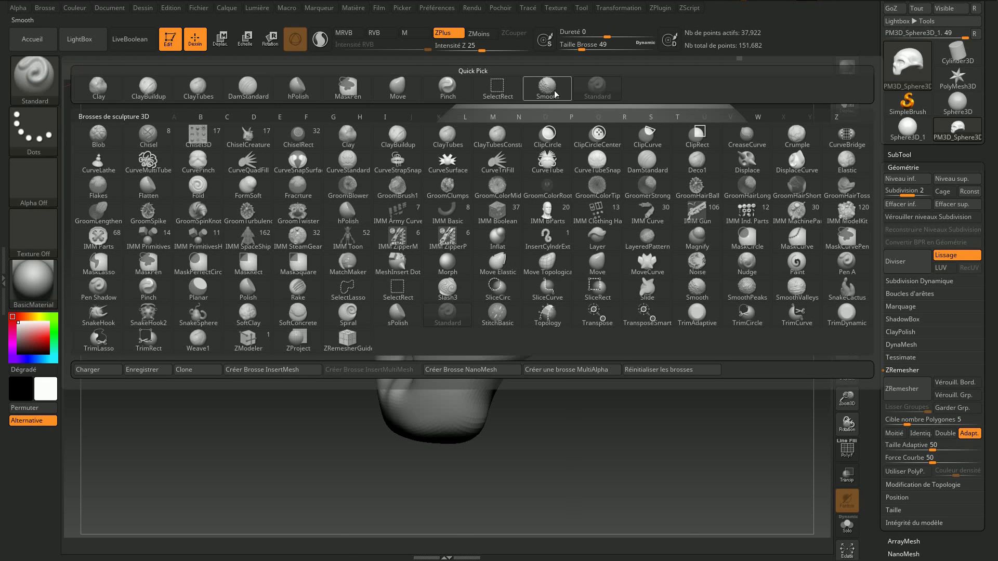
Step: Carve the temporal line along the skull side with DamStandard at size 128, redoing the first attempt
click(240, 89)
drag(350, 192, 628, 180)
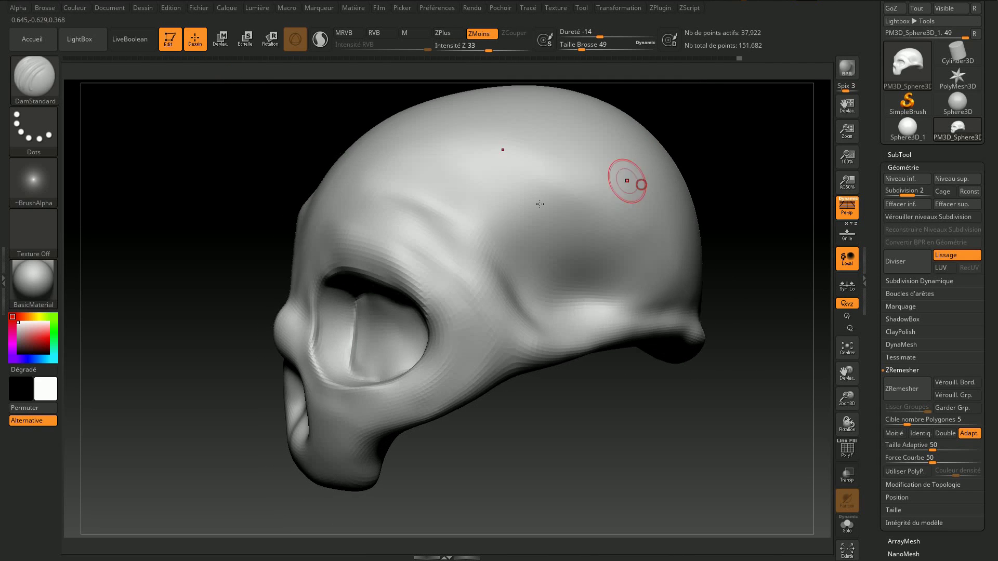
drag(582, 49, 594, 50)
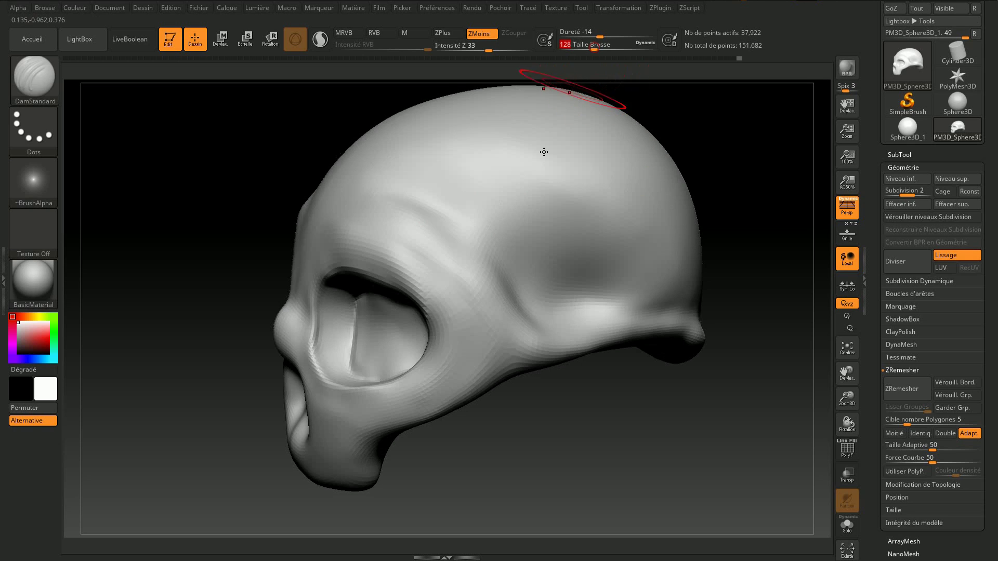
drag(379, 201, 382, 200)
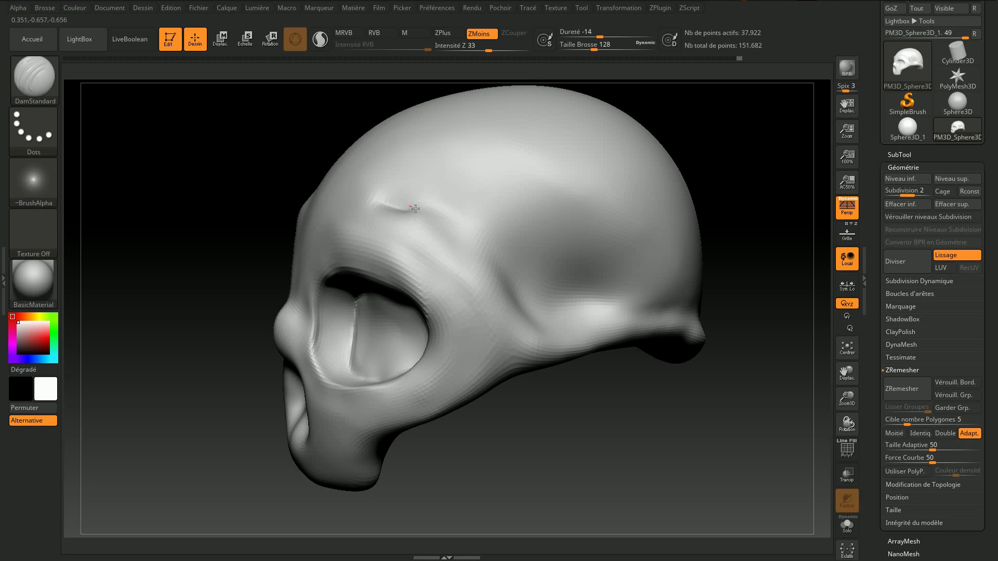
drag(438, 223, 493, 268)
key(ctrl)
key(ctrl+z)
mouse_move(374, 193)
mouse_down()
mouse_move(471, 229)
mouse_move(520, 287)
mouse_move(639, 312)
mouse_up()
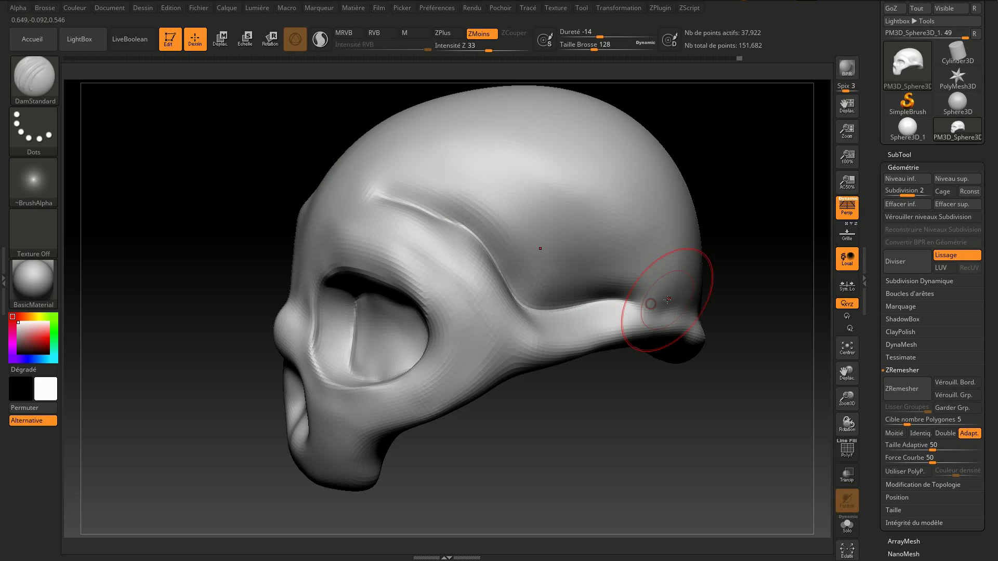
Step: At brush size 94, smooth the sharp crease above the eye socket and orbit to check it
drag(594, 50, 590, 50)
key(shift)
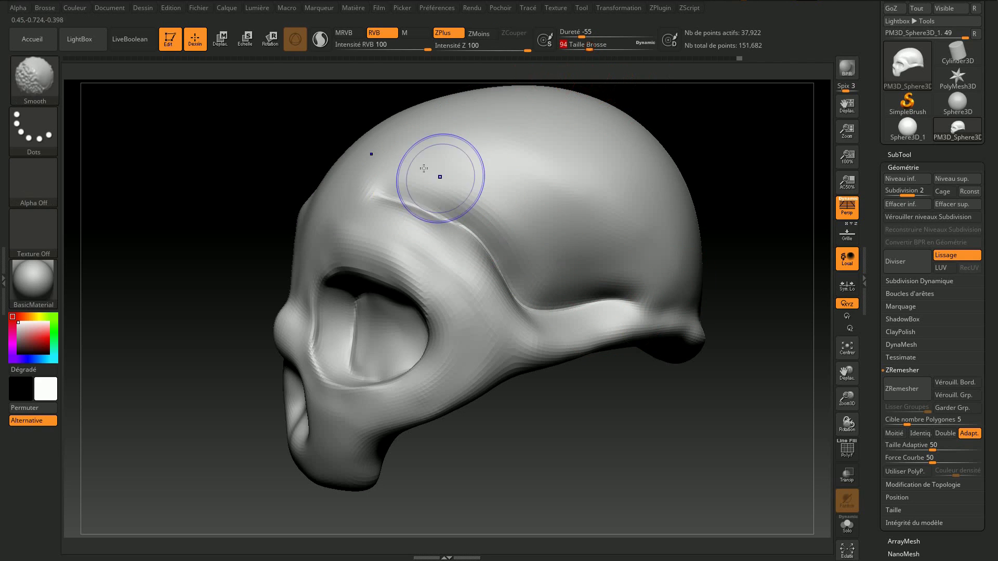
mouse_move(384, 192)
shift+mouse_down()
mouse_move(441, 180)
mouse_move(508, 213)
shift+mouse_up()
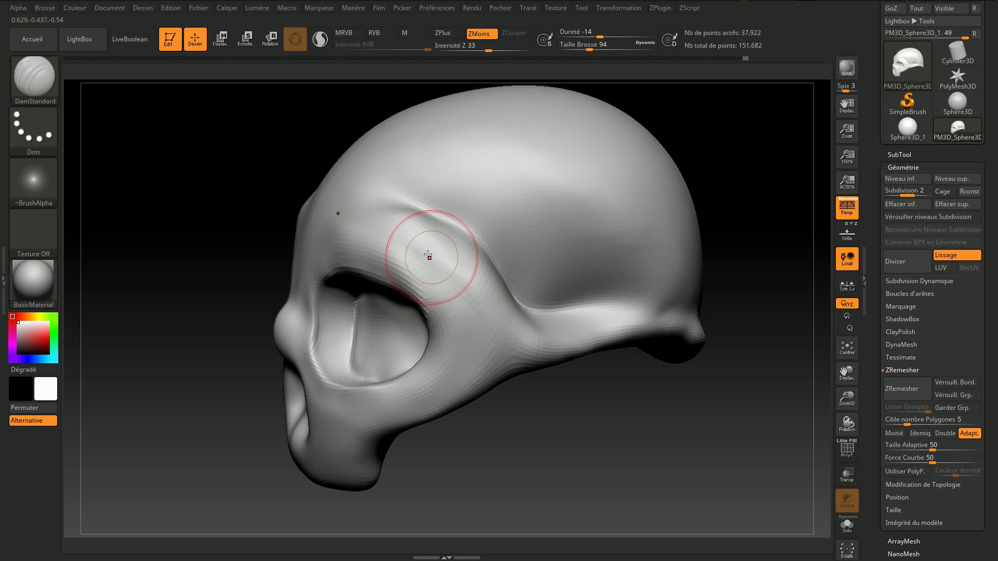
mouse_move(597, 439)
mouse_down()
mouse_move(617, 473)
mouse_move(490, 223)
mouse_up()
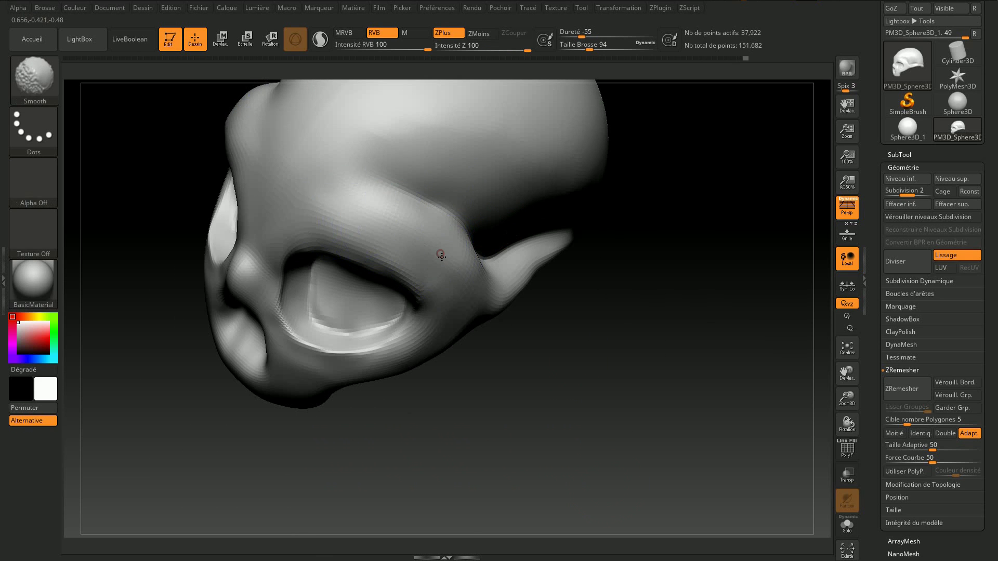
drag(601, 351, 583, 312)
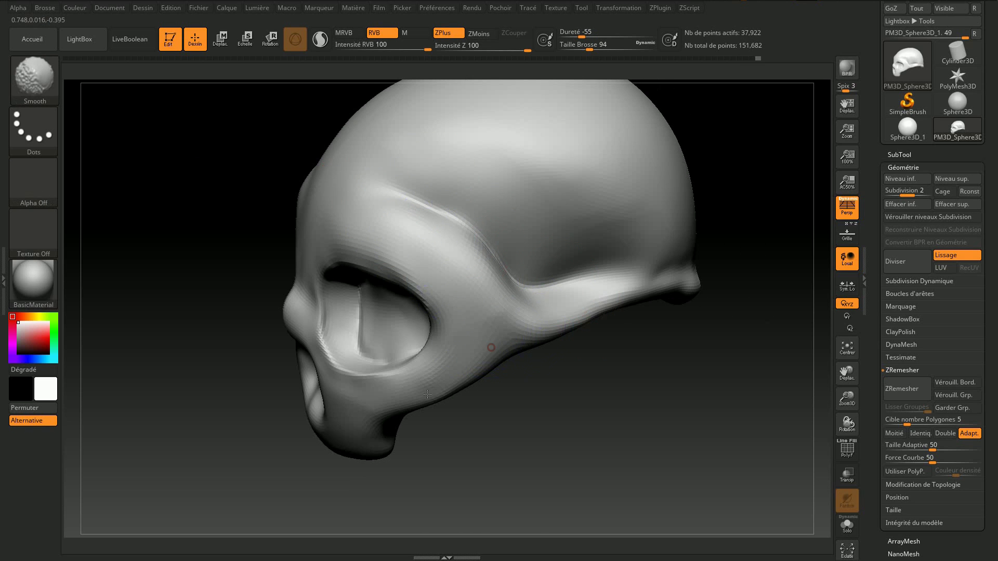
shift+drag(519, 408, 451, 317)
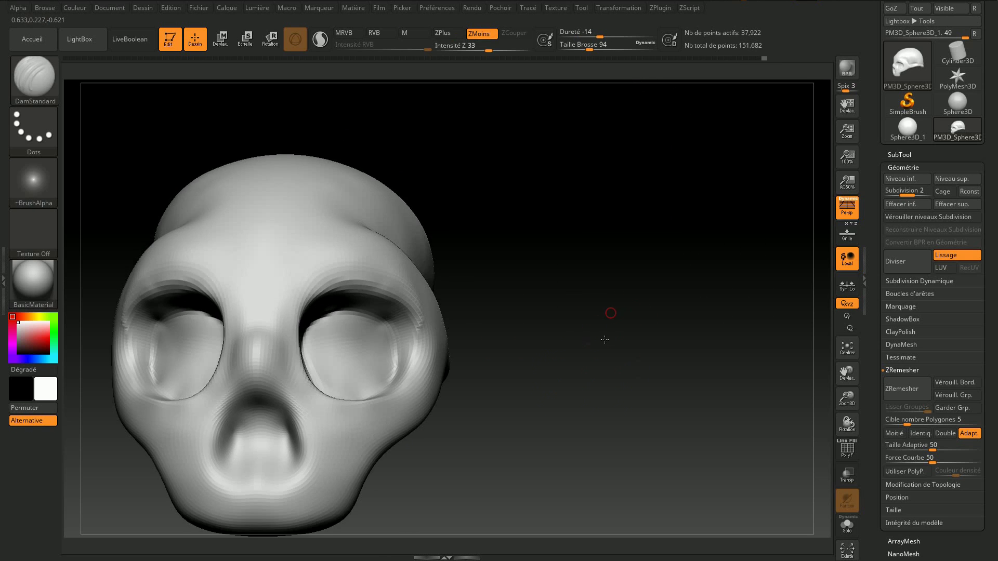
mouse_move(577, 249)
mouse_down()
mouse_move(535, 297)
mouse_move(499, 275)
mouse_up()
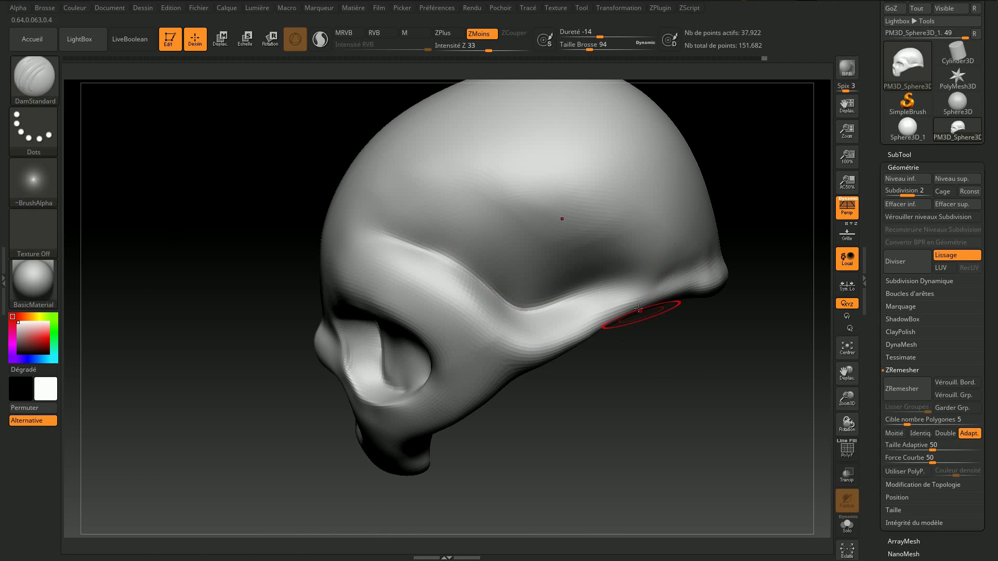
mouse_move(702, 360)
mouse_down()
mouse_move(599, 354)
mouse_move(611, 327)
mouse_up()
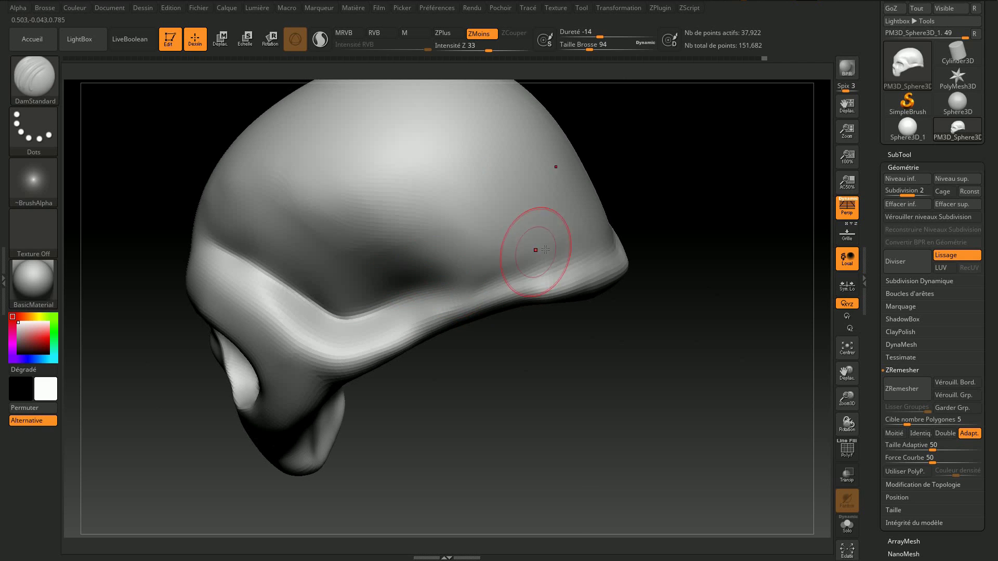
Step: Deepen the groove along the skull's side seam, then smooth it until it blends in
key(b)
key(Escape)
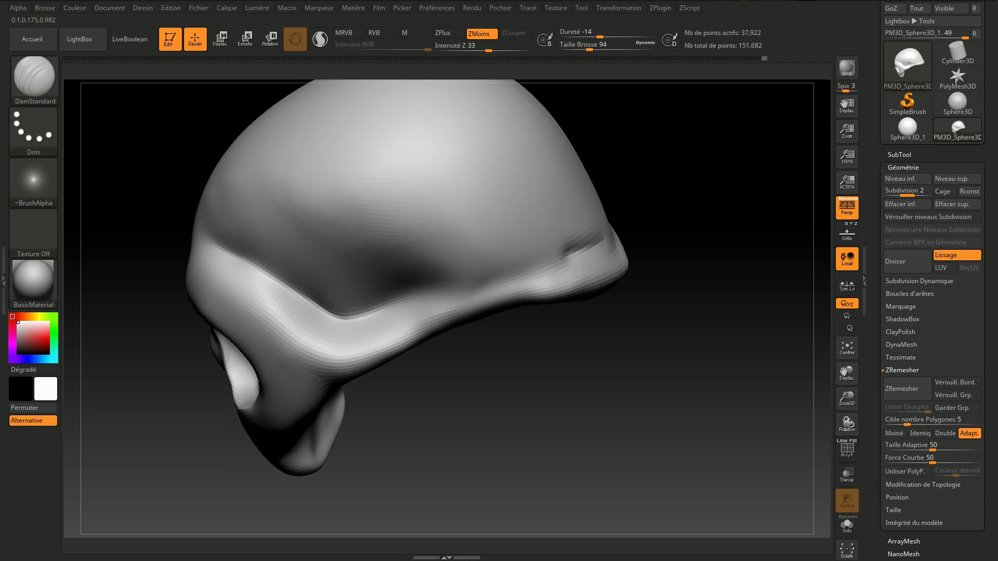
drag(536, 264, 472, 274)
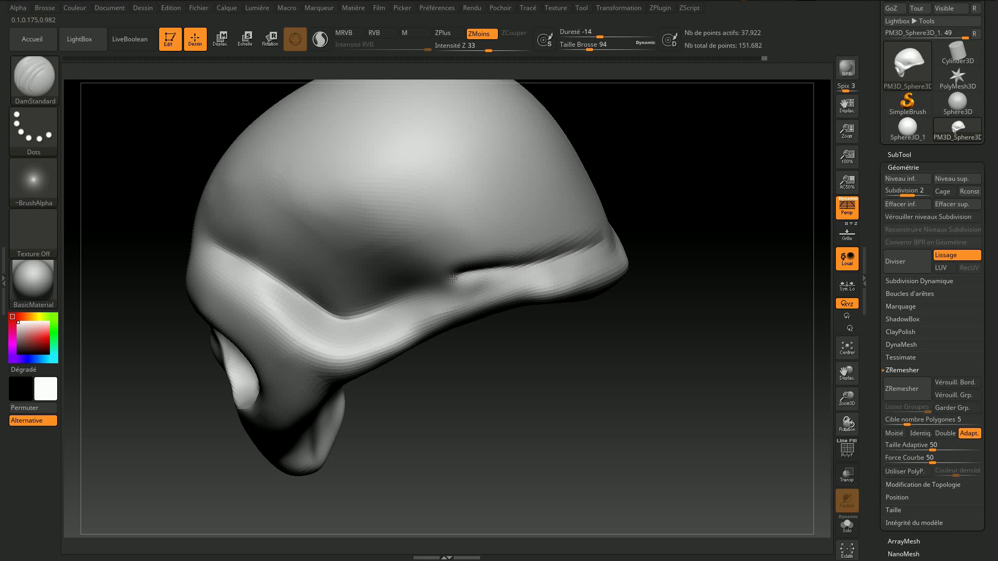
drag(717, 273, 661, 268)
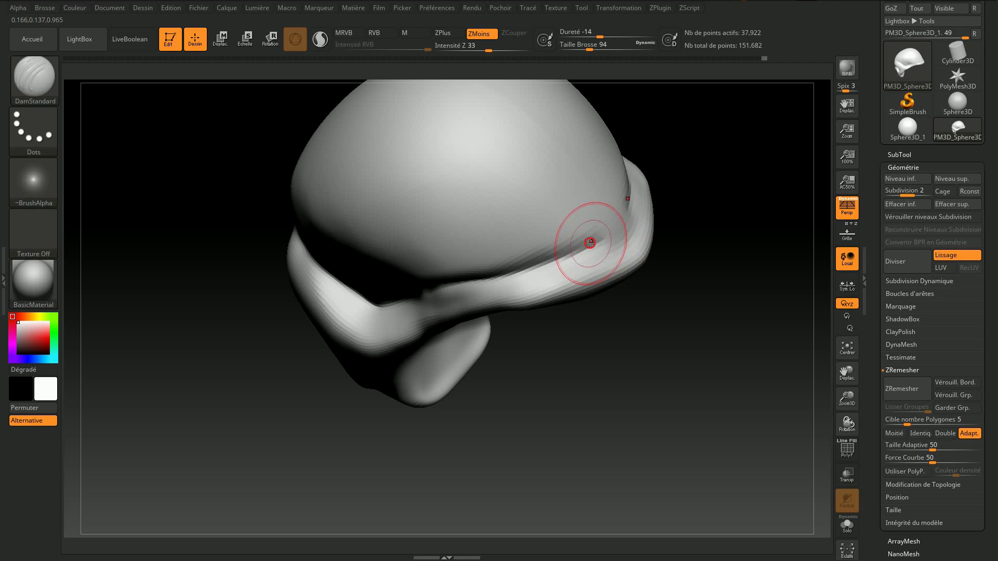
drag(587, 241, 627, 196)
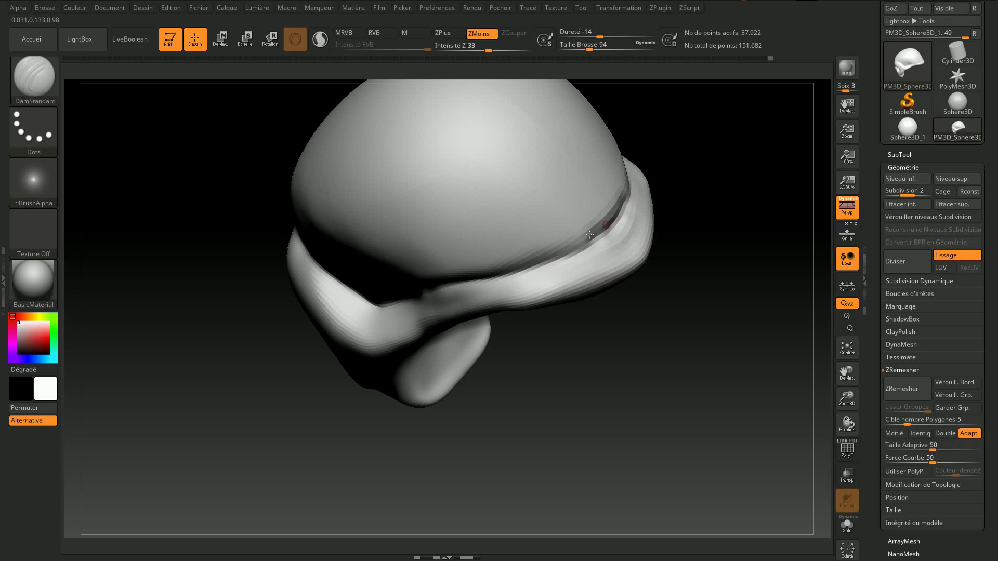
shift+drag(598, 234, 619, 196)
drag(512, 356, 574, 192)
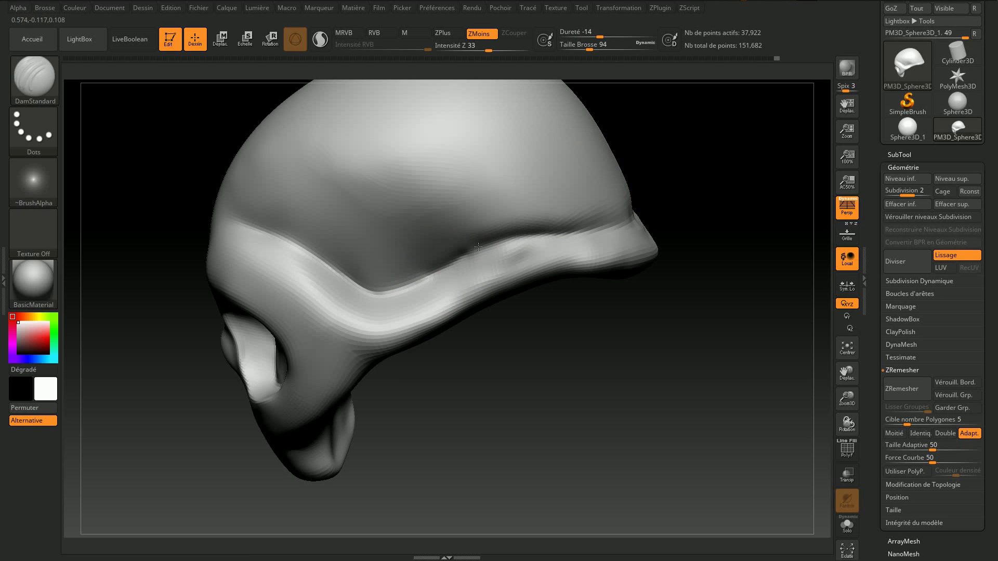
shift+drag(490, 234, 416, 269)
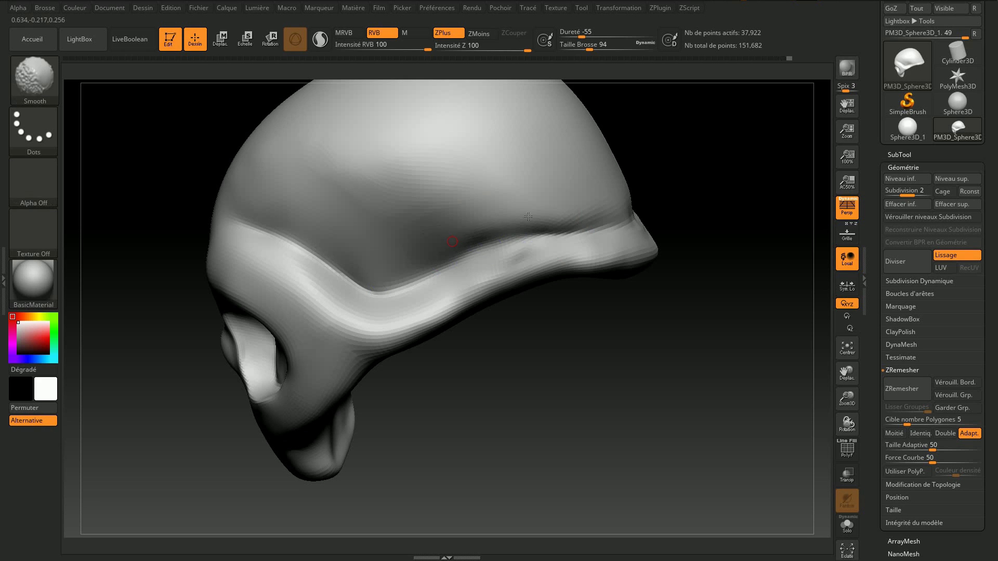
drag(643, 345, 457, 291)
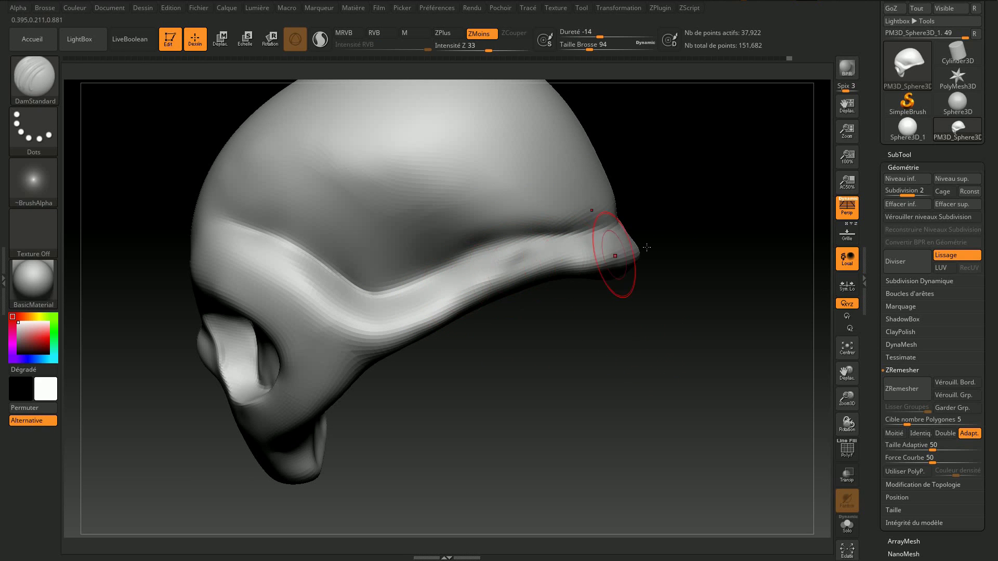
Step: Build up the brow ridge with the Standard brush at size 101, then refine at size 56
key(b)
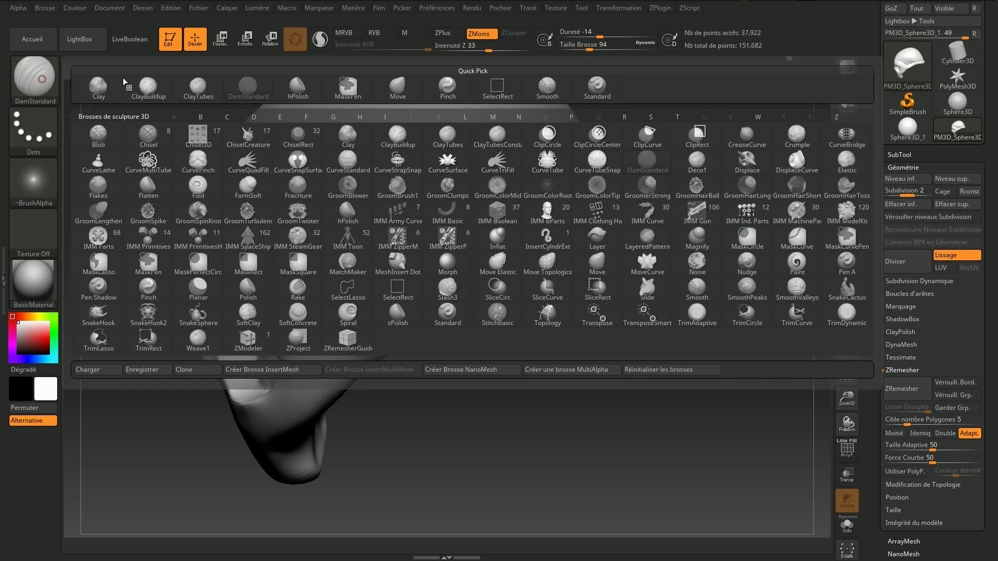
click(591, 87)
drag(593, 45, 596, 44)
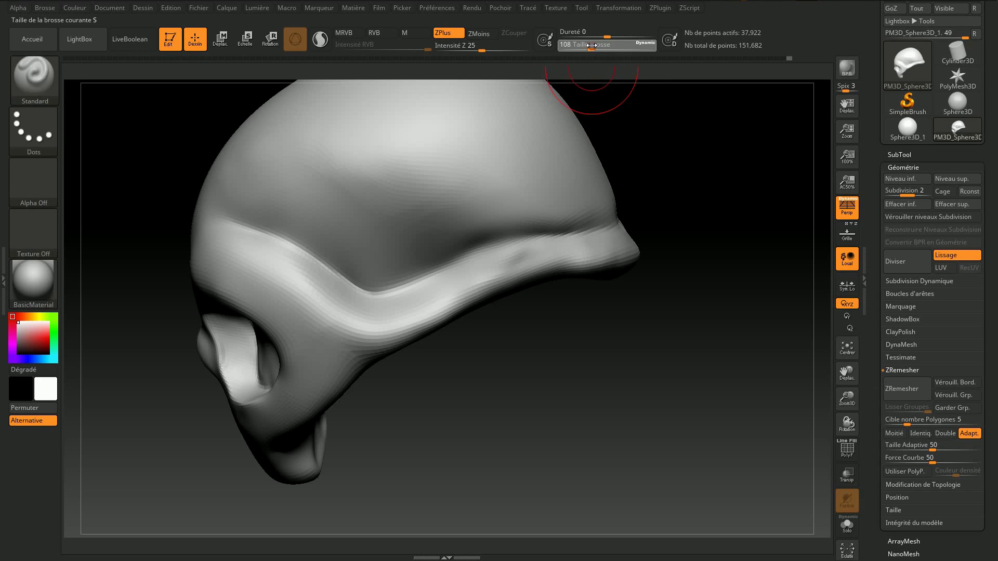
mouse_move(522, 262)
mouse_down()
mouse_move(598, 244)
mouse_move(626, 224)
mouse_up()
drag(691, 208, 696, 194)
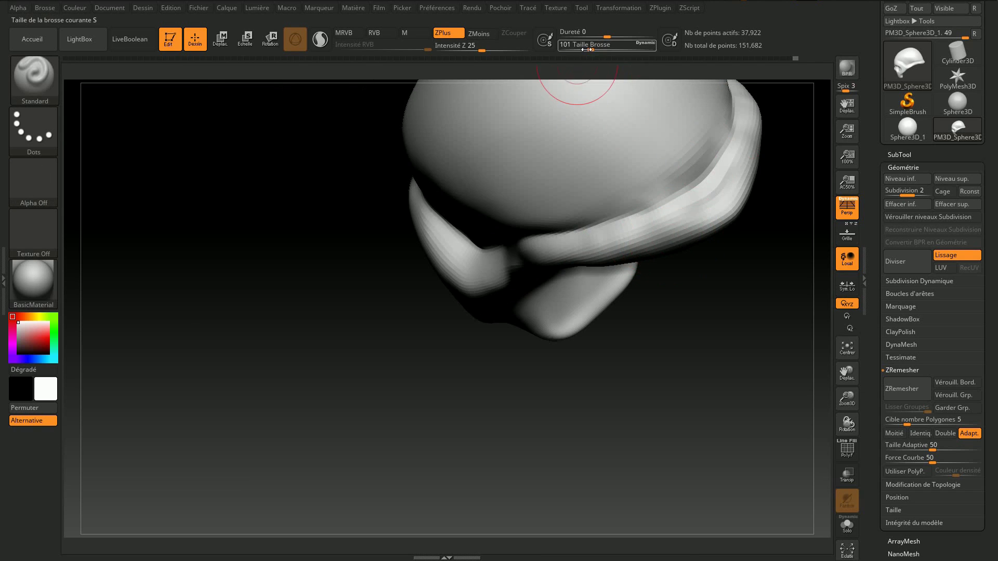
drag(590, 44, 583, 45)
mouse_move(673, 216)
mouse_down()
mouse_move(748, 98)
mouse_move(656, 223)
mouse_move(570, 248)
mouse_up()
Step: Smooth the bright band along the brow ridge and turn the skull to a front view
drag(624, 343, 651, 221)
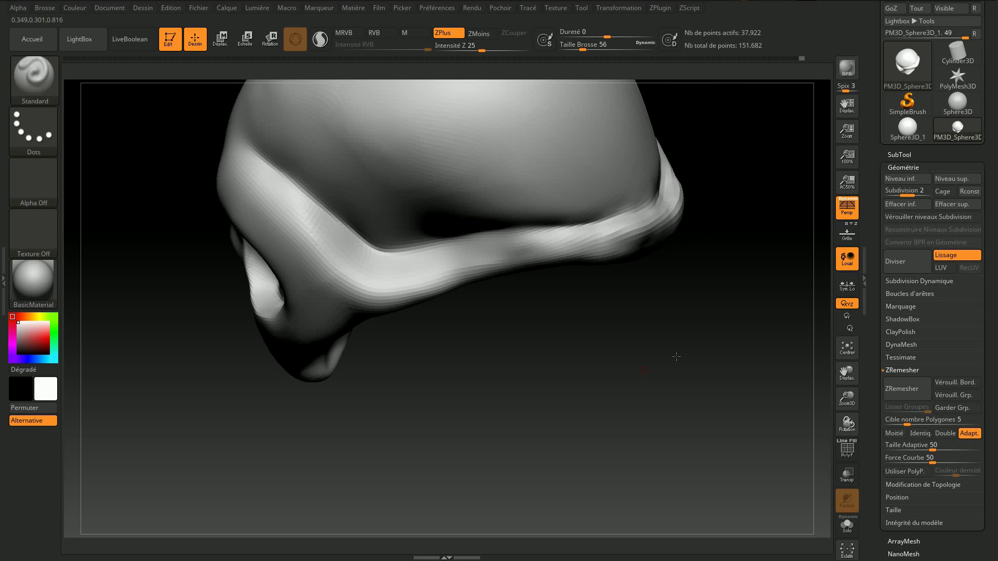
key(shift)
shift+drag(592, 254, 572, 267)
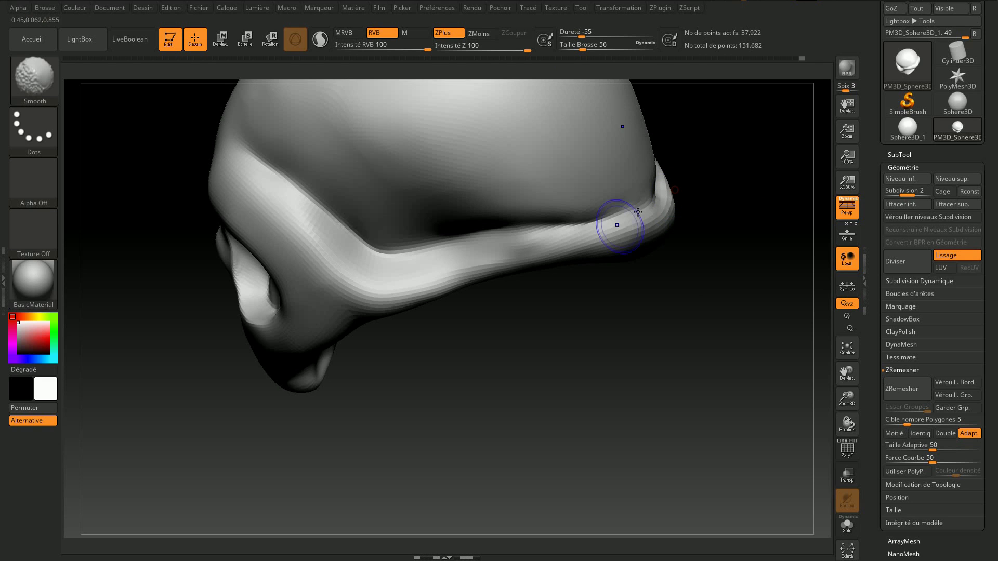
mouse_move(504, 350)
mouse_down()
mouse_move(541, 303)
mouse_move(691, 331)
mouse_move(748, 247)
mouse_move(615, 274)
mouse_move(618, 254)
mouse_up()
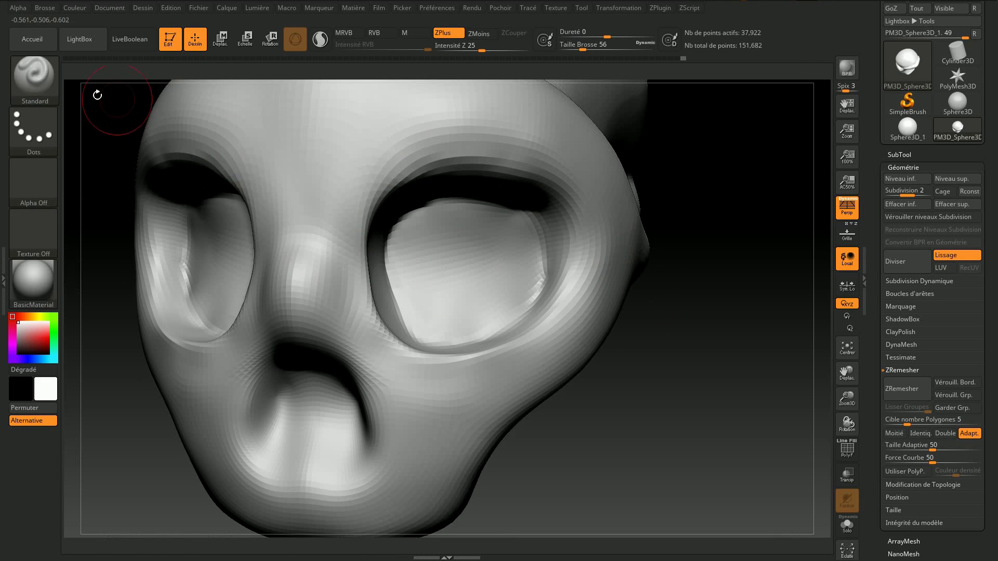
click(34, 77)
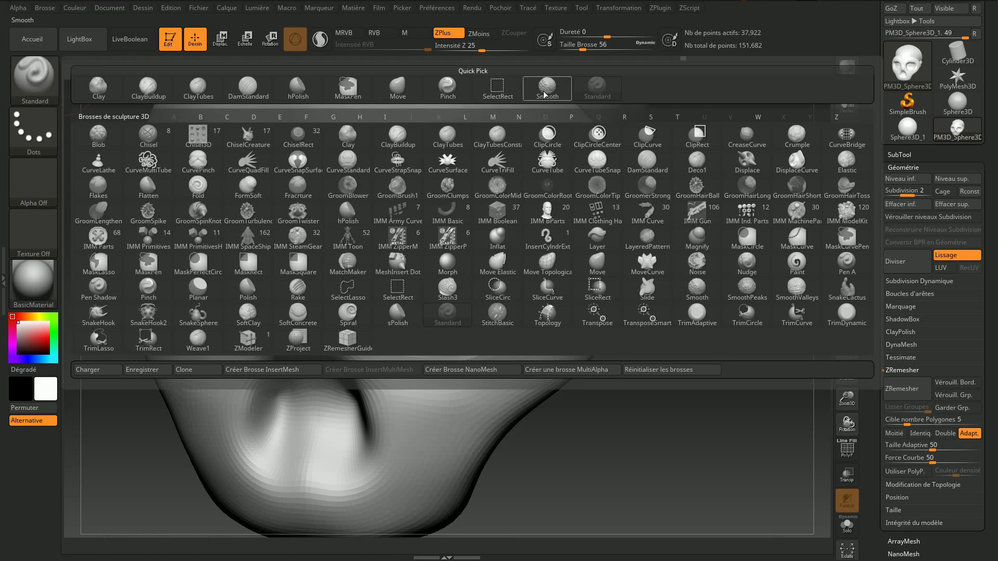
Step: With DamStandard, carve creases beside the nose, from cheek to nostril, and from nostril toward mouth
click(253, 85)
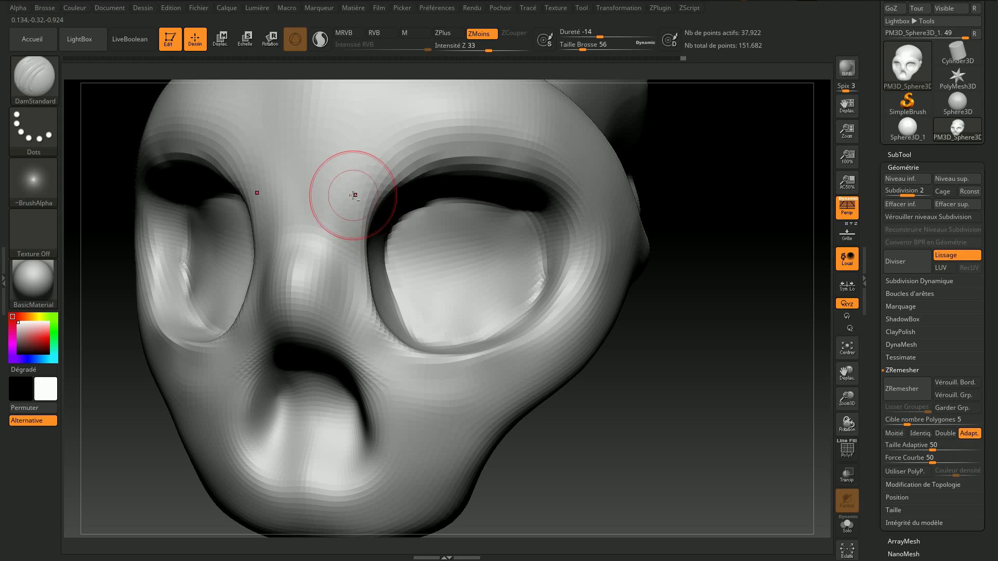
drag(349, 179, 320, 279)
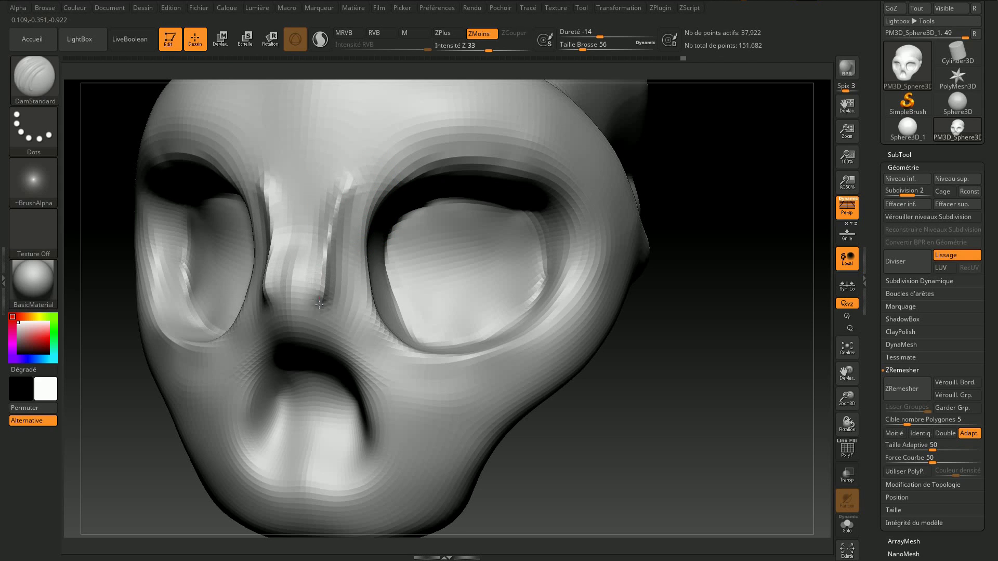
drag(320, 289, 312, 307)
key(ctrl+z)
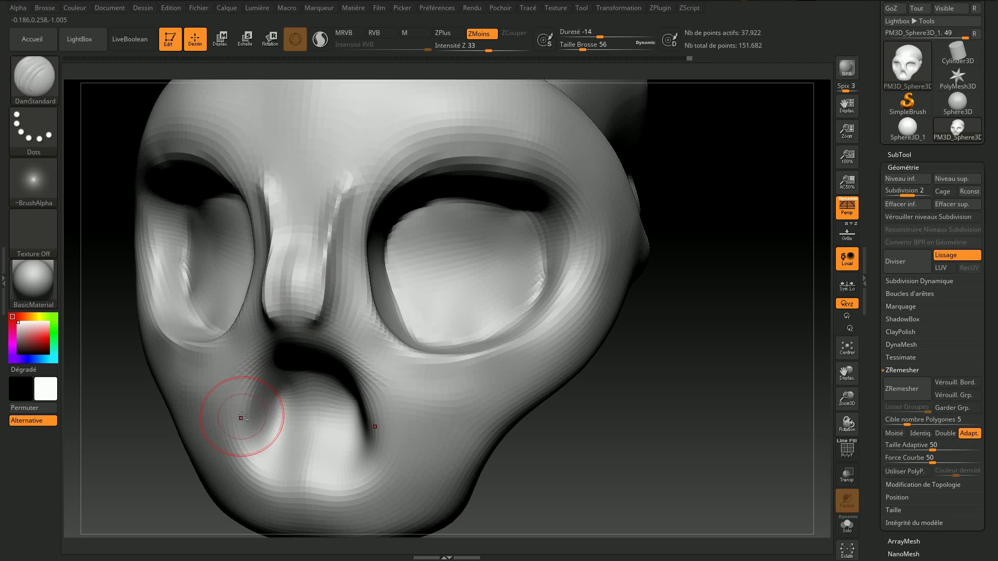
drag(246, 391, 283, 327)
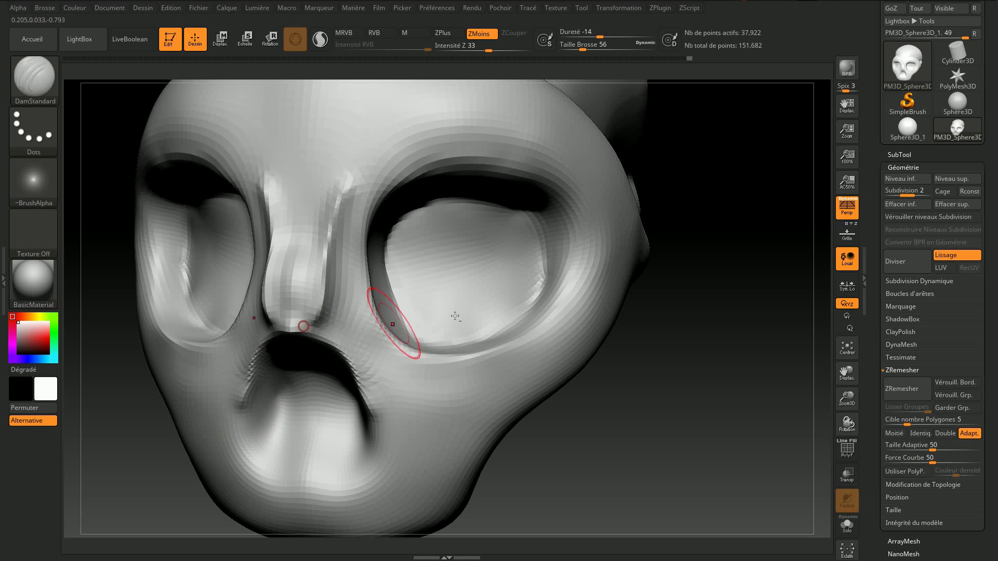
drag(611, 438, 637, 362)
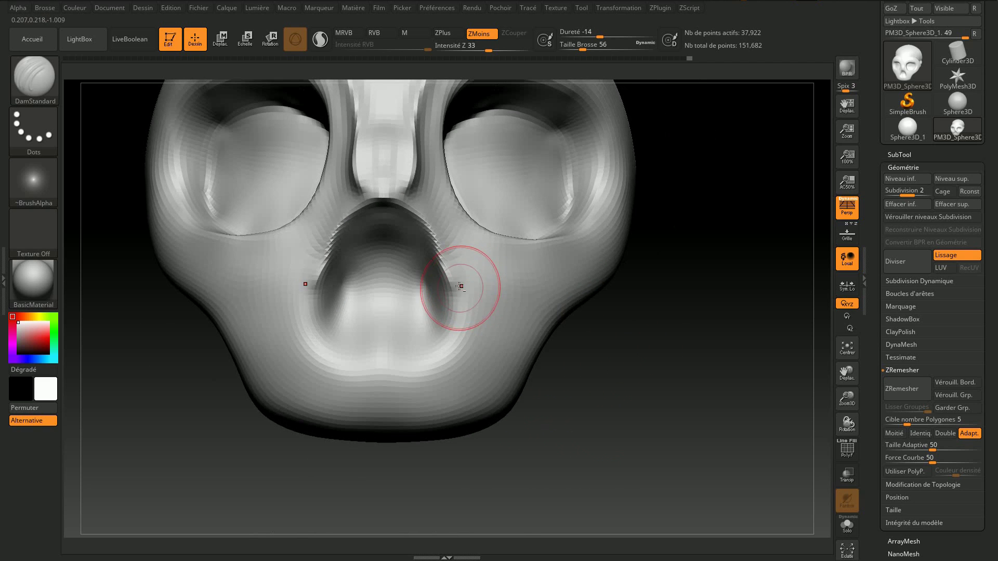
mouse_move(450, 270)
mouse_down()
mouse_move(451, 347)
mouse_move(418, 367)
mouse_move(358, 359)
mouse_up()
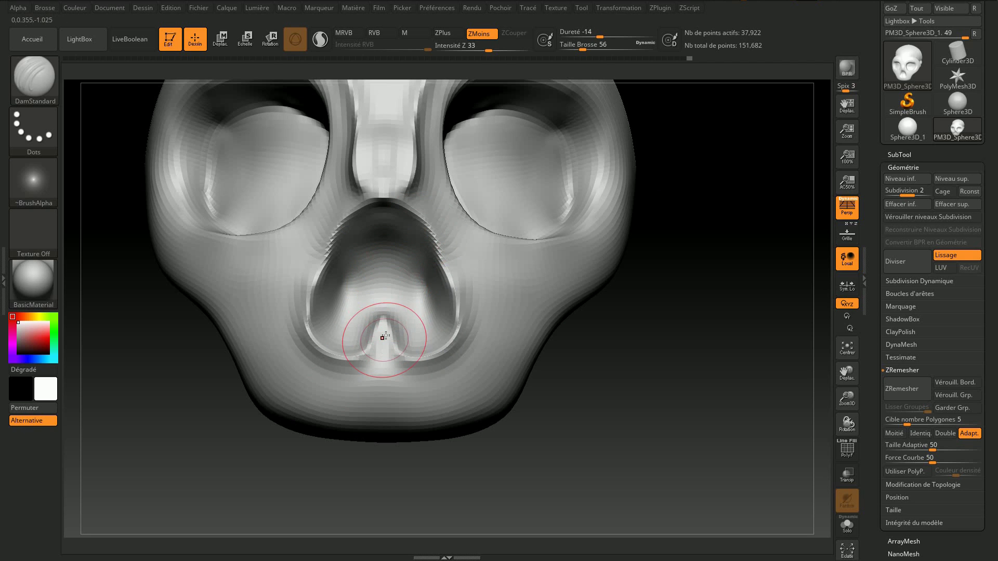
Step: Try the Pinch brush, then switch to the Standard brush and reopen the brush list
click(39, 86)
click(438, 86)
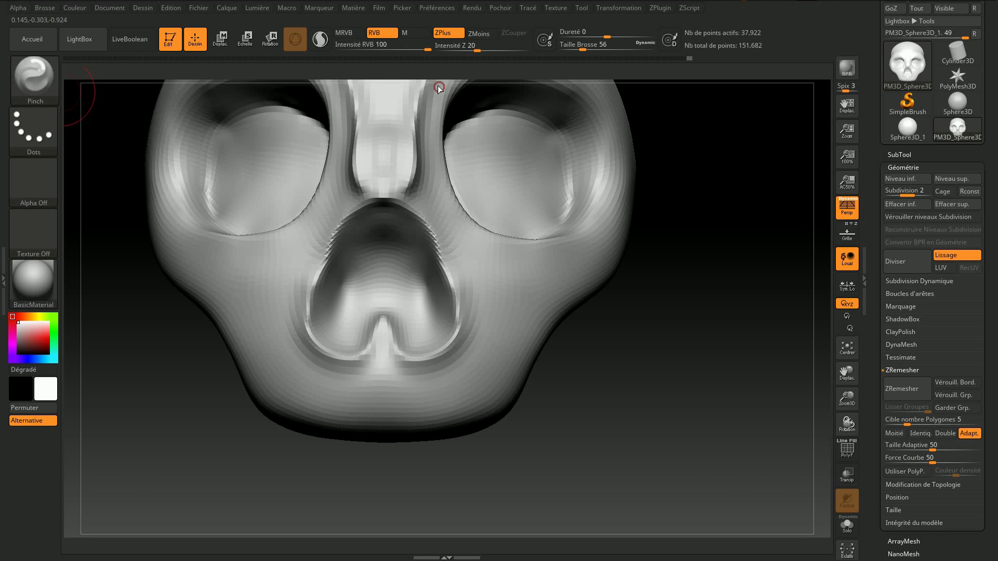
key(b)
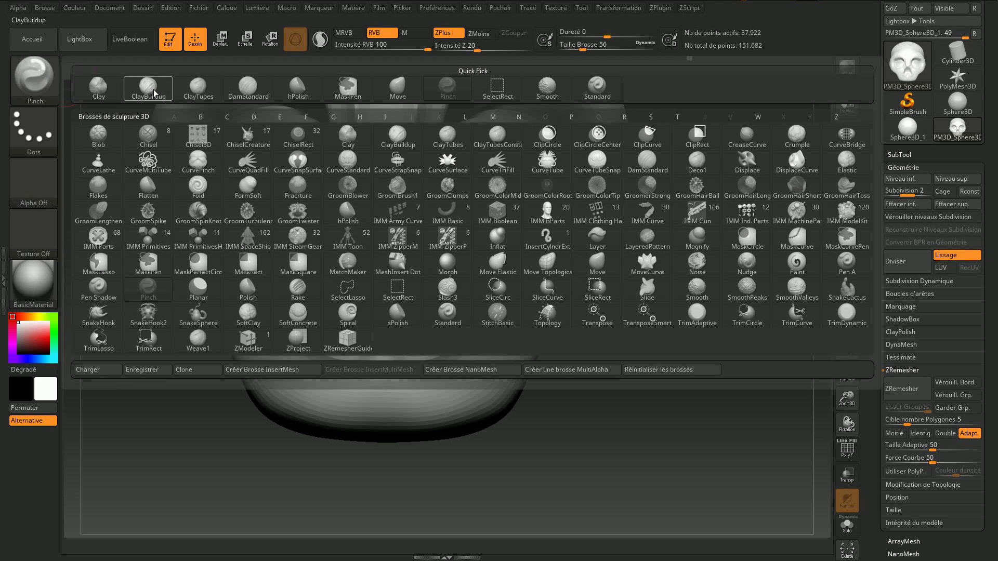
click(597, 88)
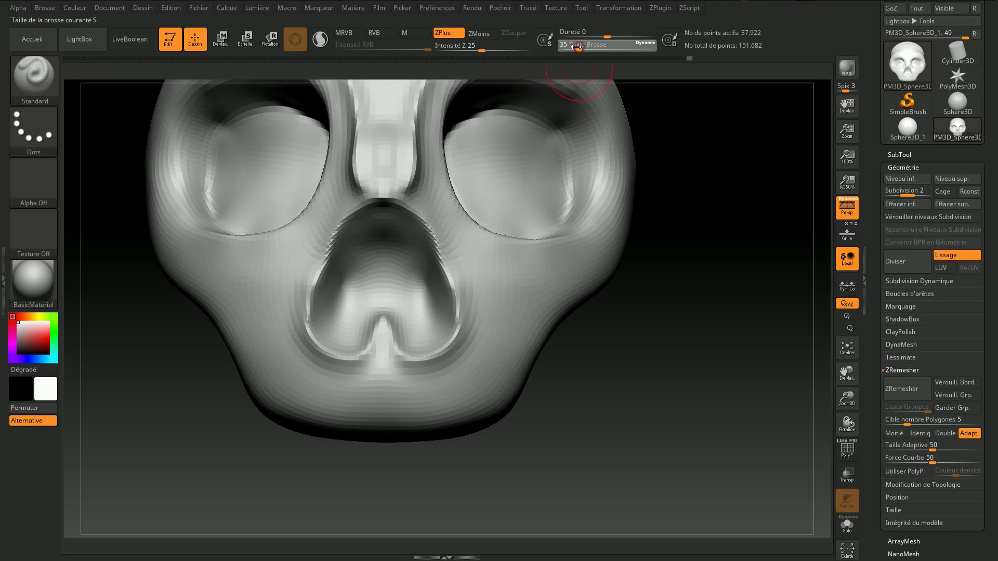
click(34, 78)
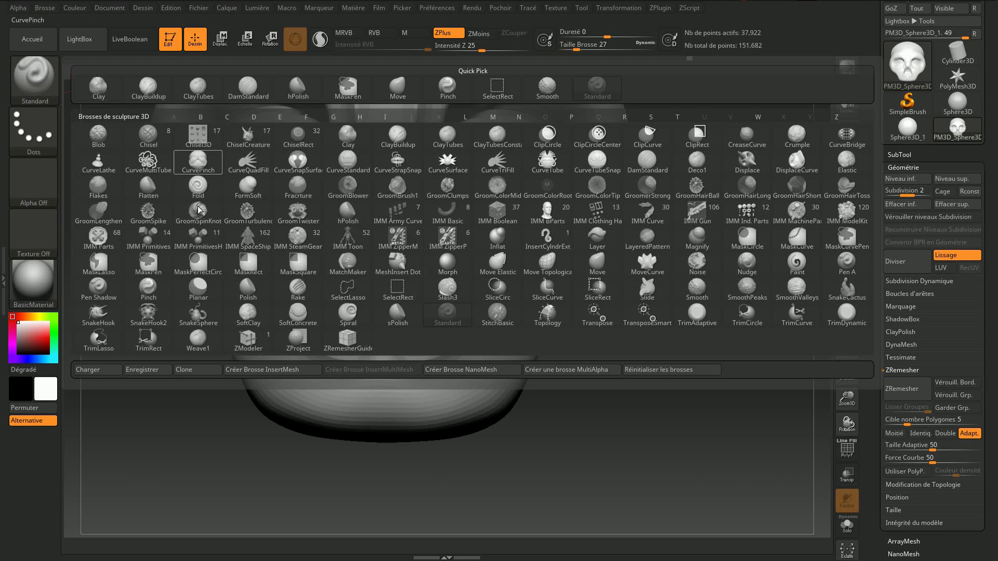
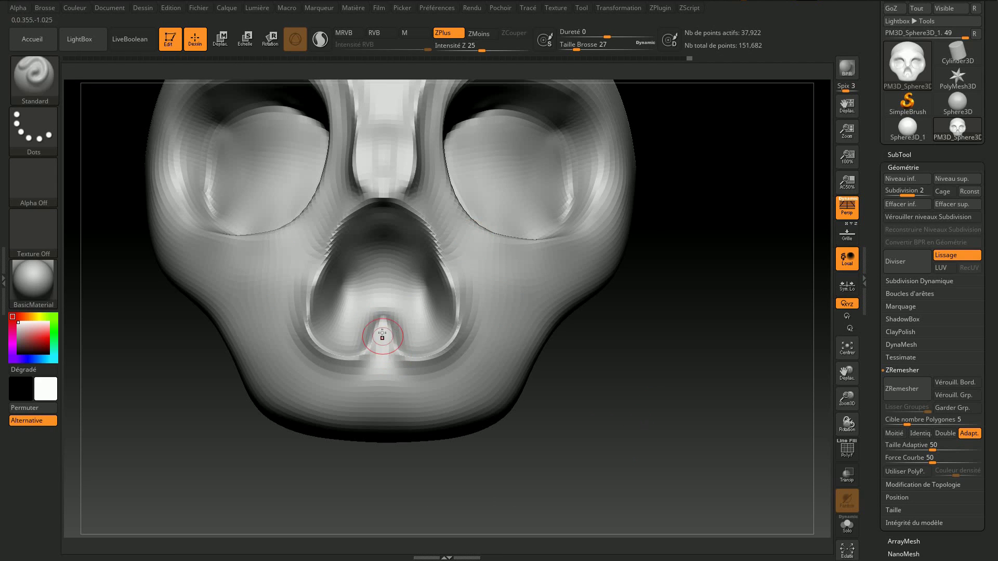
Step: Sculpt and smooth the slot below the nose, the nostril edge and the nose bridge ridges
drag(381, 333, 388, 353)
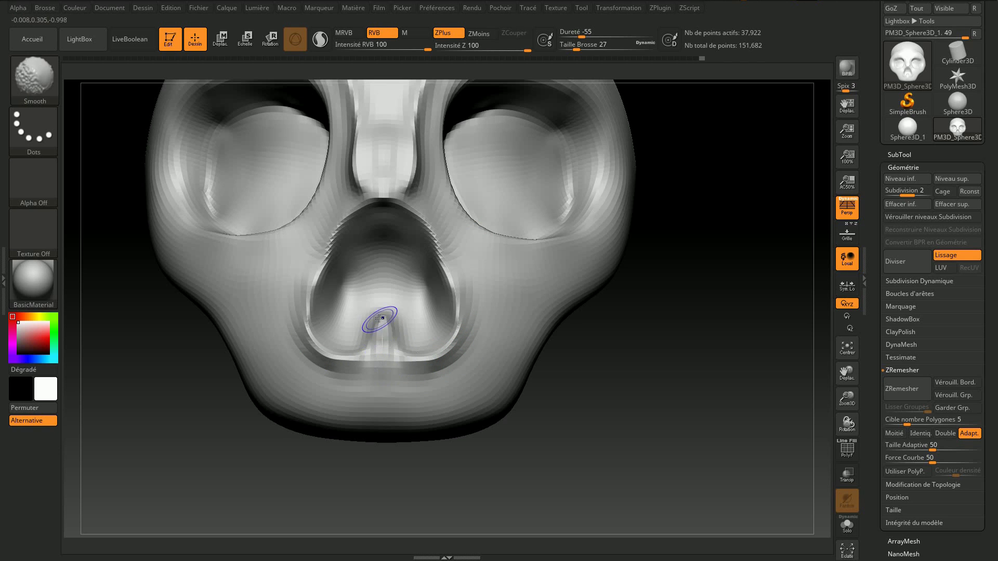
mouse_move(311, 250)
shift+mouse_down()
mouse_move(314, 343)
mouse_move(360, 387)
shift+mouse_up()
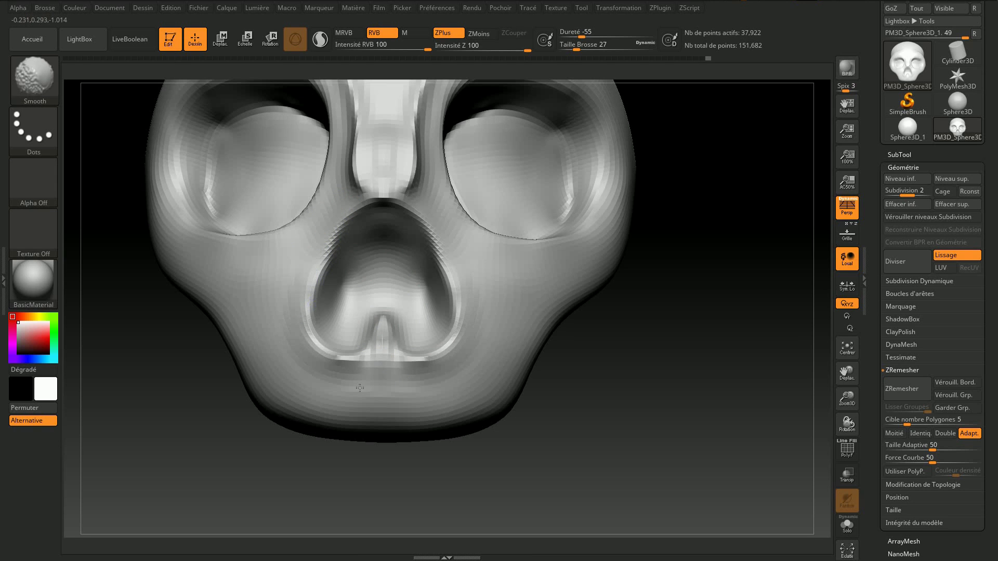
mouse_move(649, 306)
mouse_down()
mouse_move(657, 312)
mouse_move(596, 390)
mouse_up()
mouse_move(409, 275)
shift+mouse_down()
mouse_move(418, 246)
mouse_move(399, 260)
mouse_move(377, 383)
shift+mouse_up()
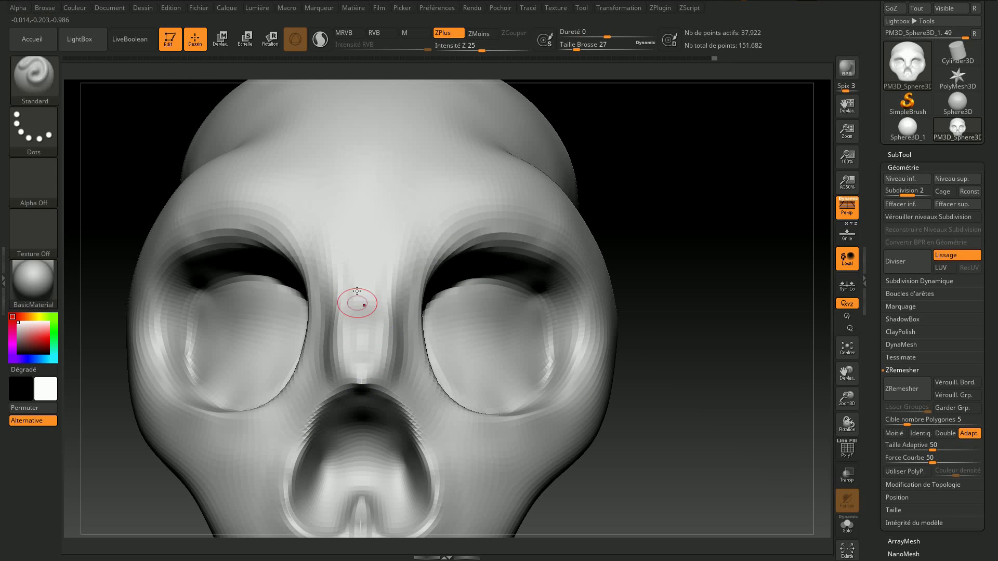
mouse_move(357, 322)
mouse_down()
mouse_move(345, 283)
mouse_move(353, 364)
mouse_move(390, 274)
mouse_move(352, 380)
mouse_move(390, 383)
mouse_move(397, 373)
mouse_up()
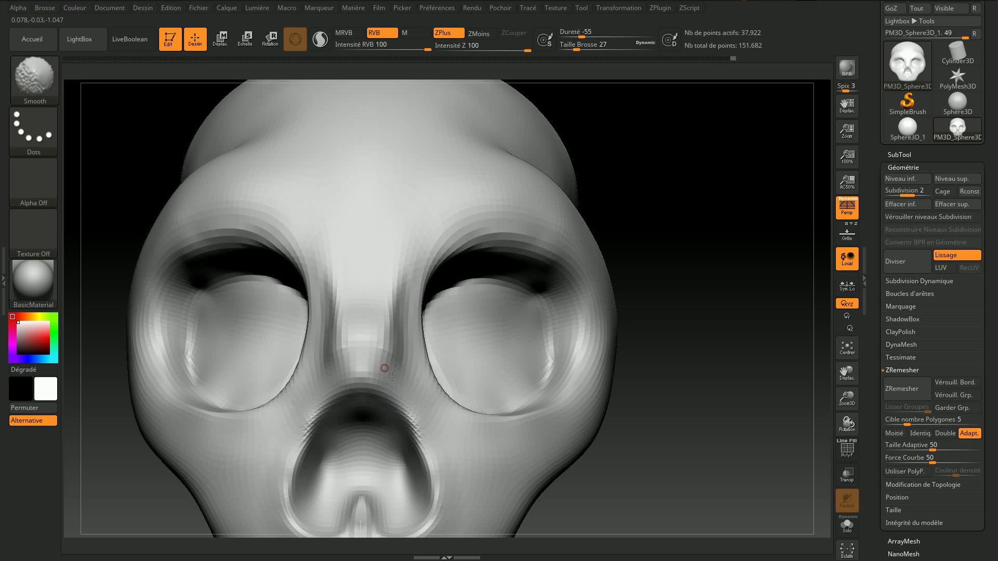
shift+drag(396, 306, 390, 334)
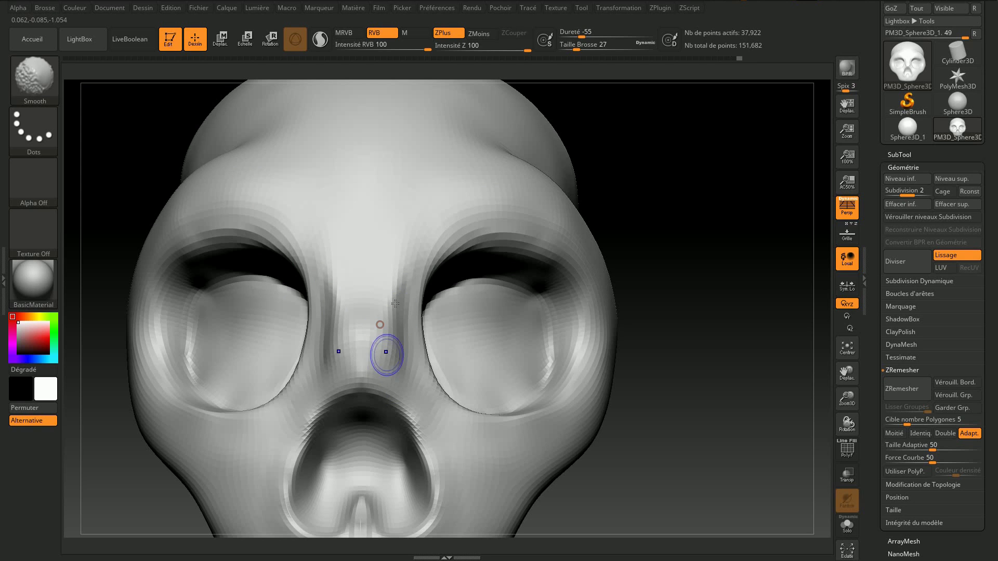
Step: Carve striated ridges along the inner eye-socket edges beside the nose bridge
drag(425, 294, 429, 322)
drag(706, 307, 500, 328)
mouse_move(427, 316)
mouse_down()
mouse_move(429, 363)
mouse_move(434, 355)
mouse_move(457, 401)
mouse_up()
mouse_move(427, 328)
shift+mouse_down()
mouse_move(447, 410)
mouse_move(421, 345)
mouse_move(436, 391)
shift+mouse_up()
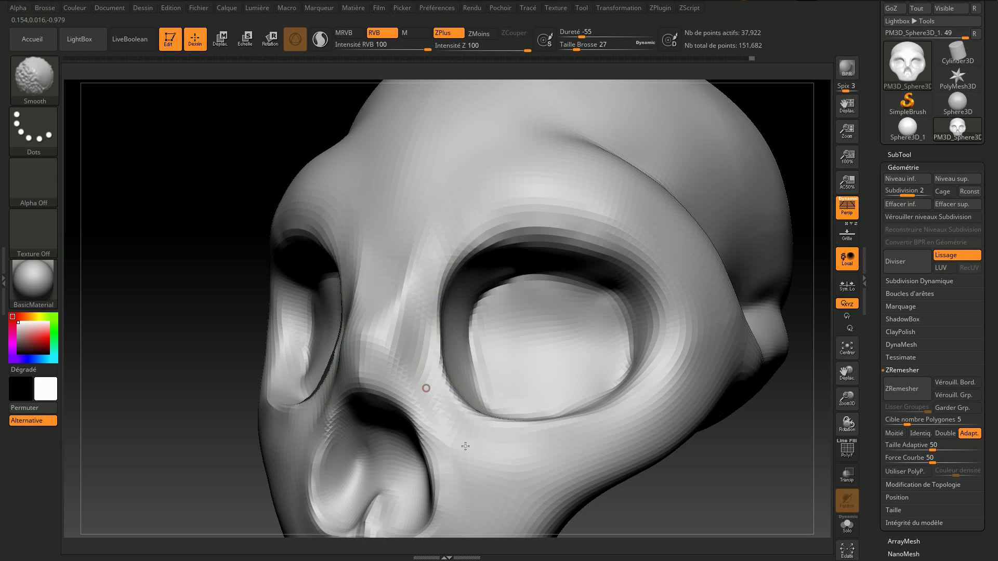
Step: From a low view, carve grooves across the cheek, along the cheekbone and under the eye socket
mouse_move(638, 470)
mouse_down()
mouse_move(421, 297)
mouse_move(413, 267)
mouse_up()
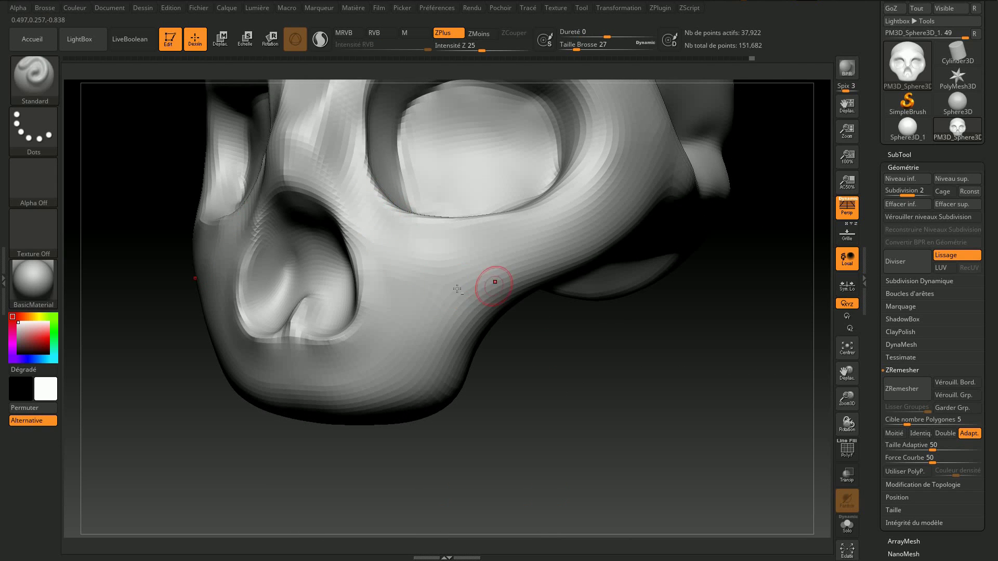
mouse_move(541, 271)
mouse_down()
mouse_move(434, 278)
mouse_move(439, 364)
mouse_move(506, 295)
mouse_up()
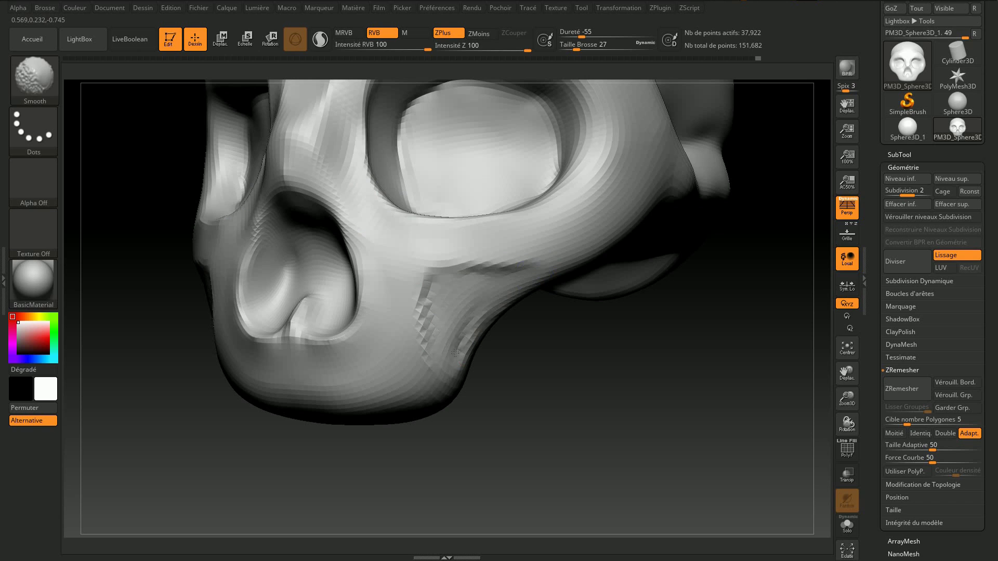
shift+drag(447, 350, 410, 329)
drag(416, 283, 571, 249)
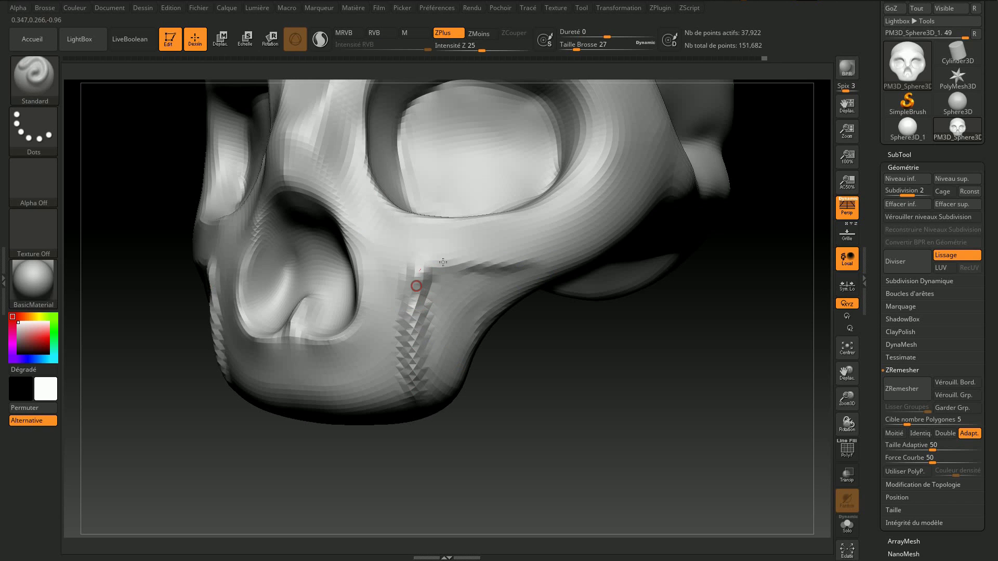
drag(368, 201, 554, 238)
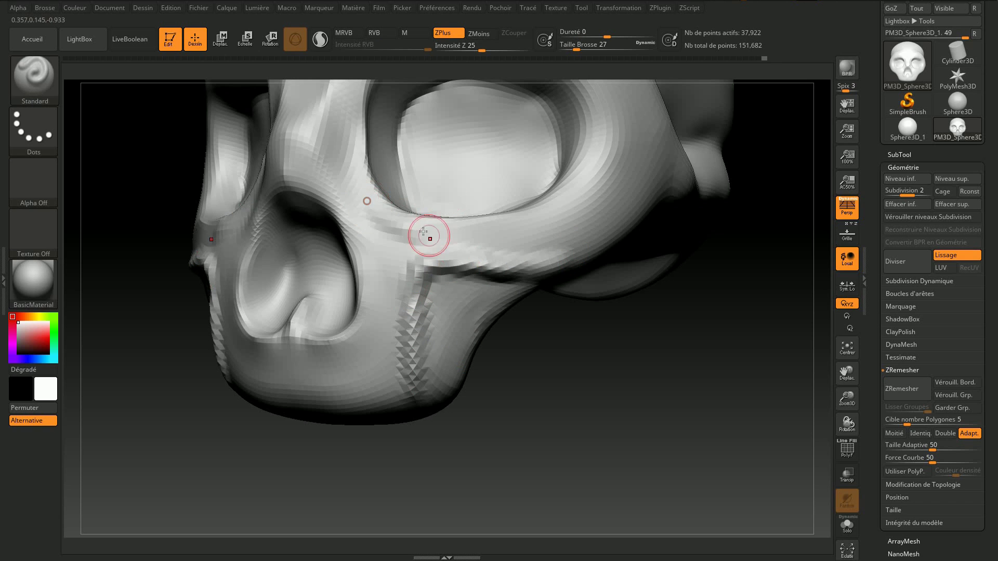
Step: Smooth away the groove under the eye and carve zigzag ridges along the lower cheek
mouse_move(489, 248)
shift+mouse_down()
mouse_move(416, 237)
mouse_move(496, 242)
mouse_move(436, 270)
mouse_move(426, 255)
mouse_move(411, 337)
mouse_move(413, 303)
shift+mouse_up()
mouse_move(404, 367)
shift+mouse_down()
mouse_move(412, 267)
mouse_move(501, 257)
shift+mouse_up()
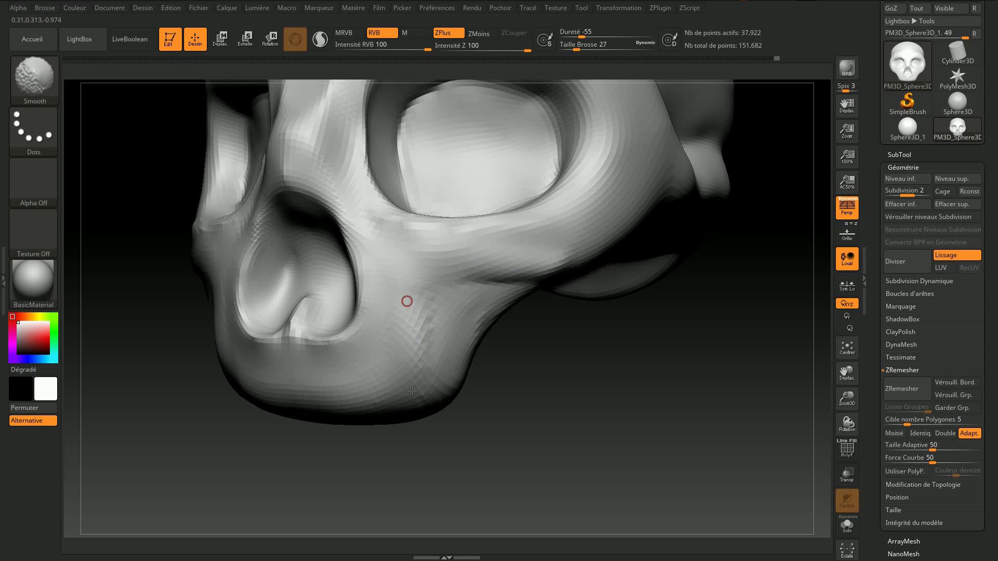
mouse_move(446, 285)
mouse_down()
mouse_move(431, 400)
mouse_move(468, 297)
mouse_move(512, 285)
mouse_move(462, 337)
mouse_move(442, 312)
mouse_move(452, 359)
mouse_move(513, 316)
mouse_move(455, 329)
mouse_up()
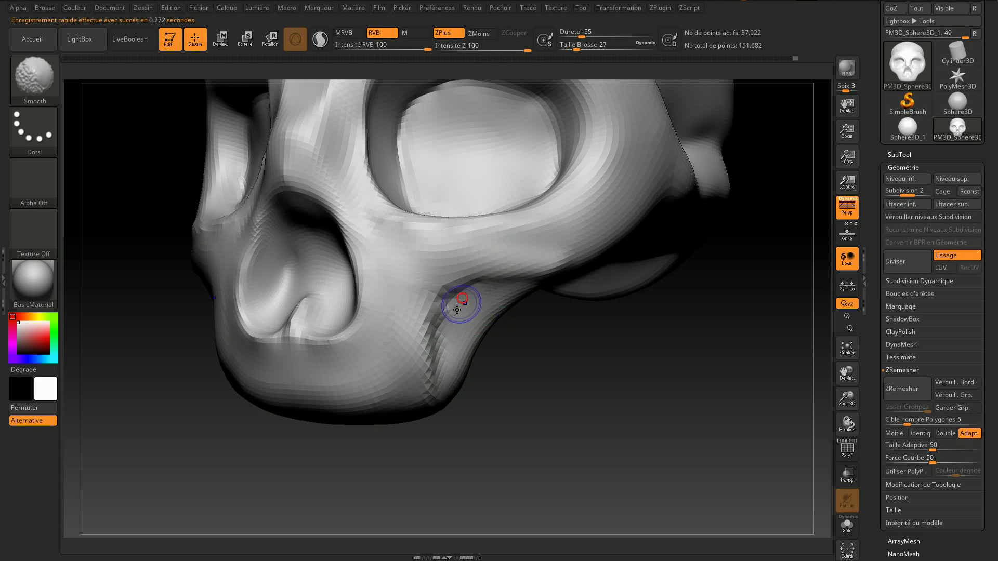
mouse_move(424, 312)
mouse_down()
mouse_move(431, 400)
mouse_move(423, 343)
mouse_move(513, 281)
mouse_move(407, 352)
mouse_move(472, 267)
mouse_move(575, 409)
mouse_move(548, 334)
mouse_move(563, 330)
mouse_up()
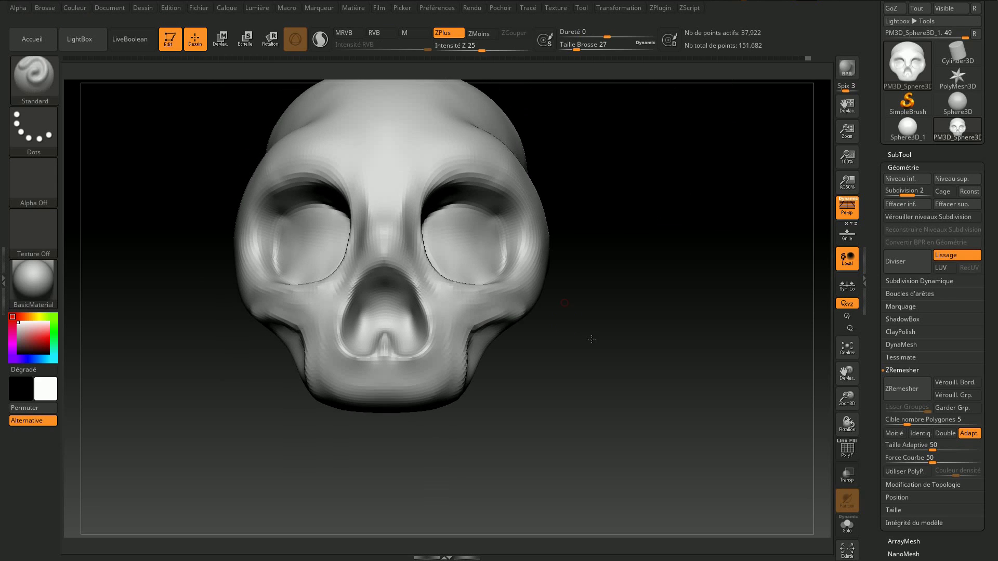
Step: Shift-smooth both rims of the nasal cavity with X symmetry, ending on a side view
key(shift)
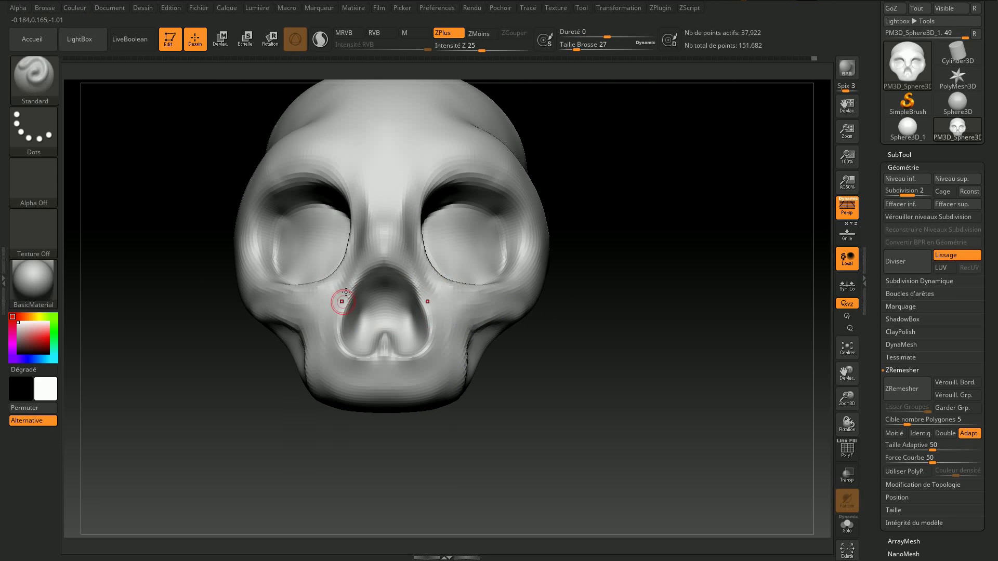
mouse_move(353, 292)
mouse_down()
mouse_move(340, 356)
mouse_move(390, 340)
mouse_up()
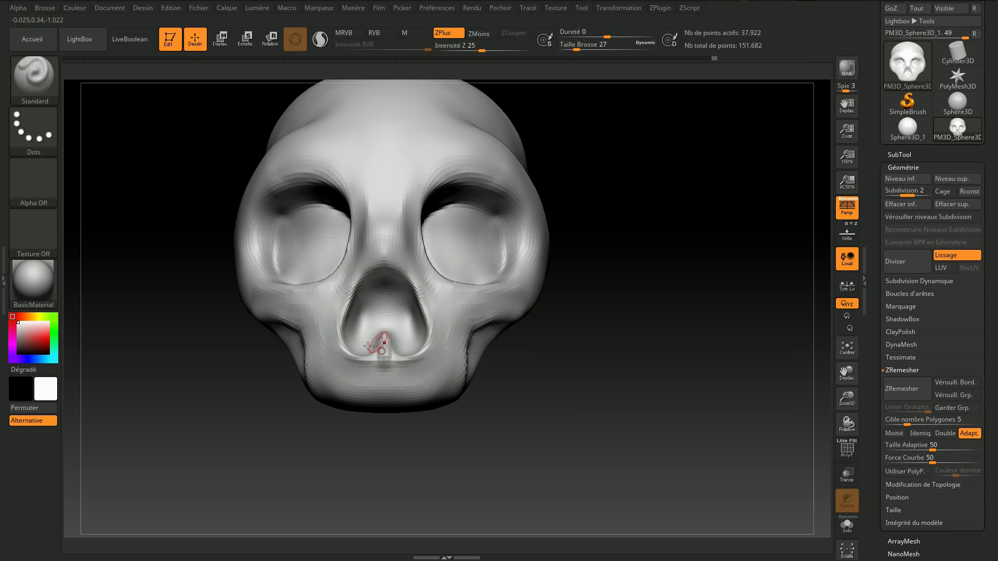
key(shift)
drag(597, 359, 560, 289)
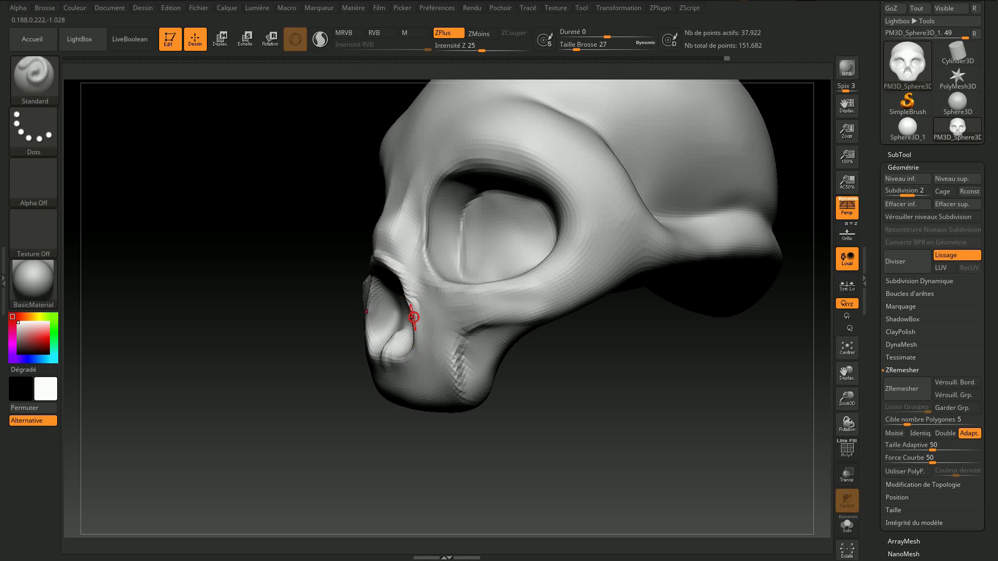
Step: Toggle between Smooth and Standard sculpting and enlarge the brush to about 51
key(shift)
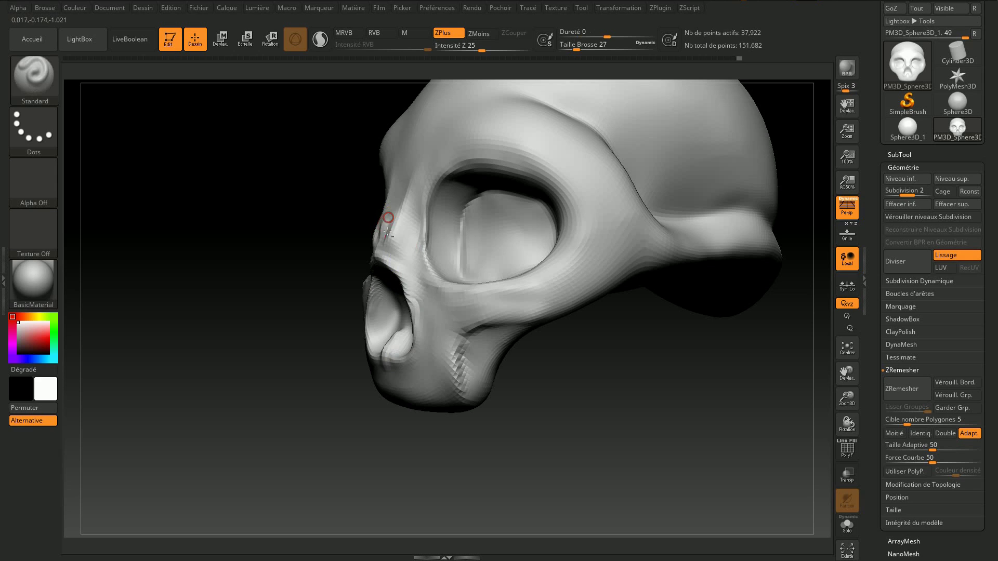
key(shift)
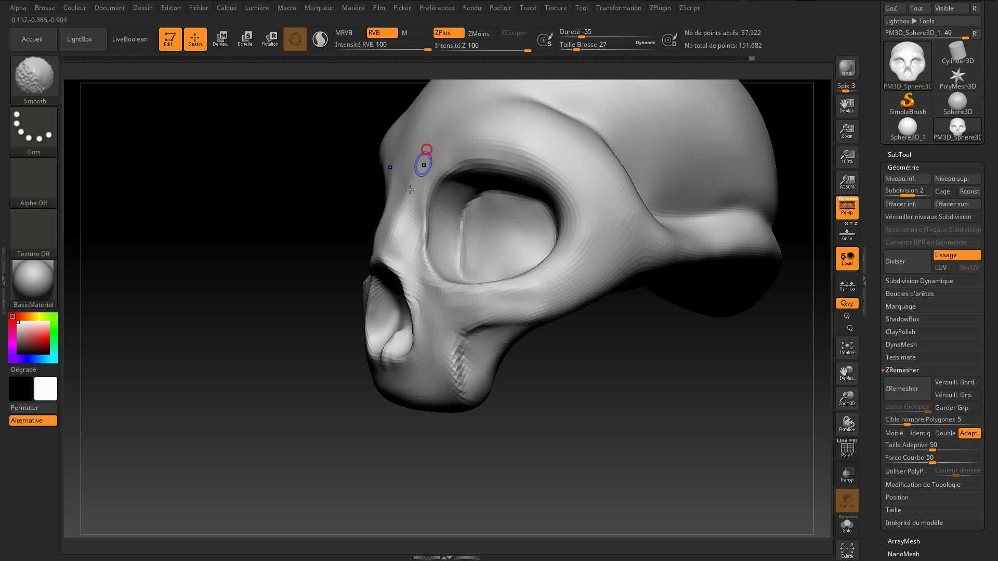
key(shift)
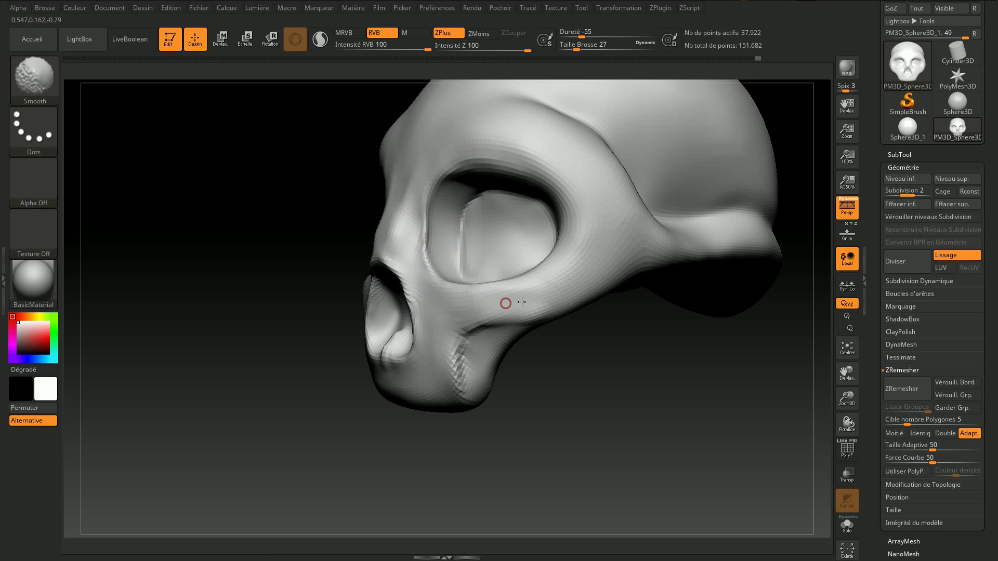
key(shift)
drag(563, 45, 582, 46)
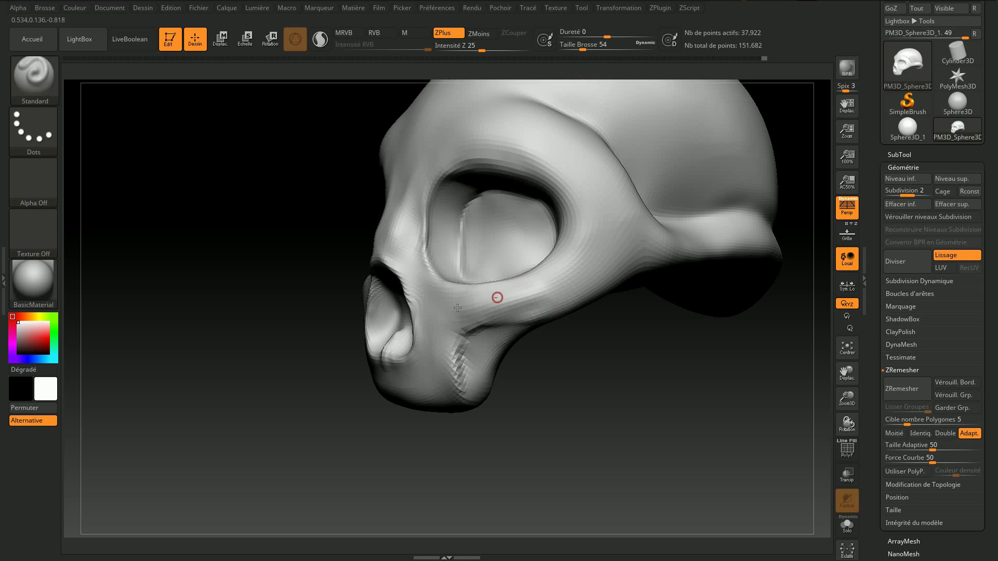
Step: Smooth from the cheekbone toward the nose, the nose surface and the side of the brow
key(shift)
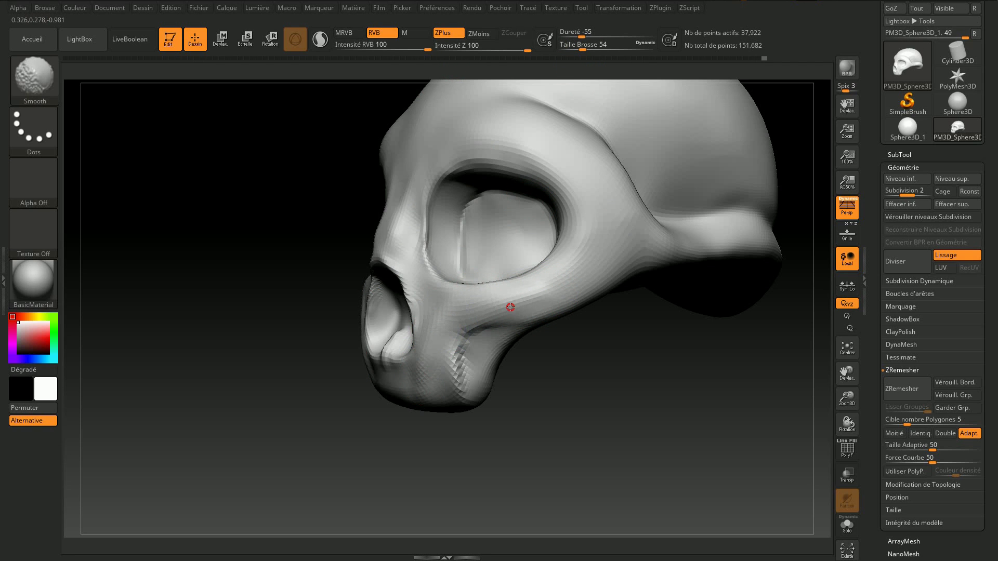
shift+drag(606, 257, 430, 343)
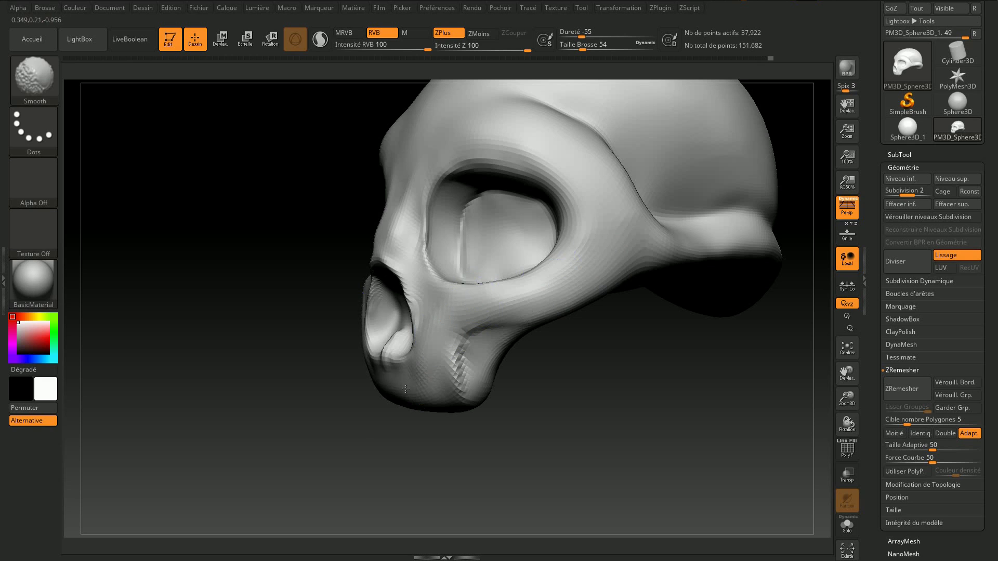
shift+drag(394, 362, 439, 319)
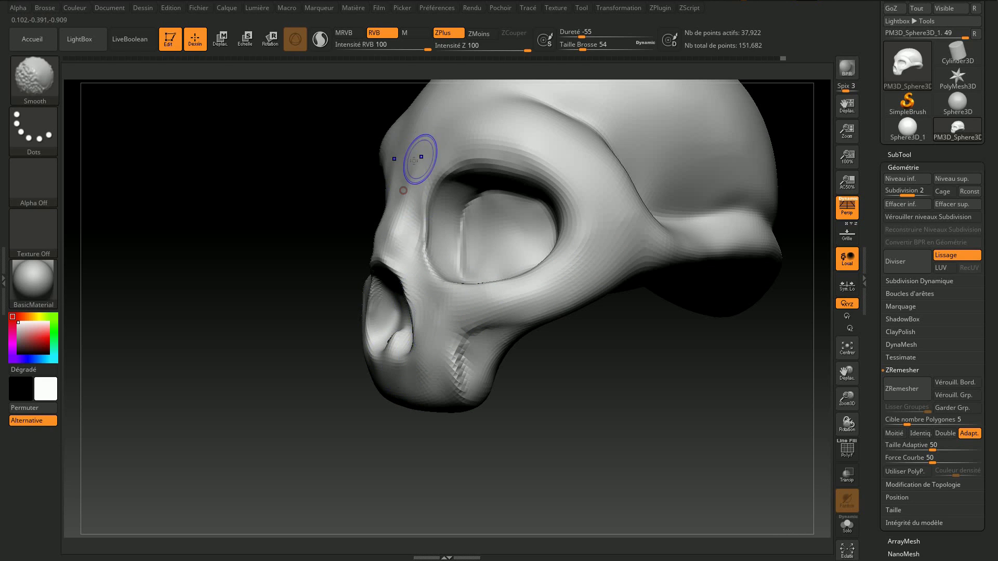
shift+drag(414, 160, 398, 224)
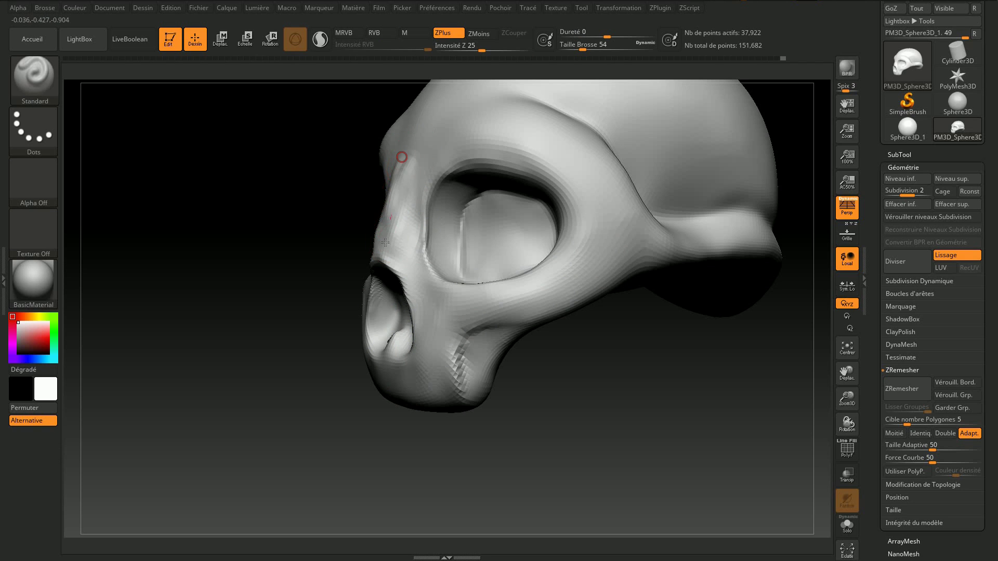
shift+drag(402, 156, 398, 171)
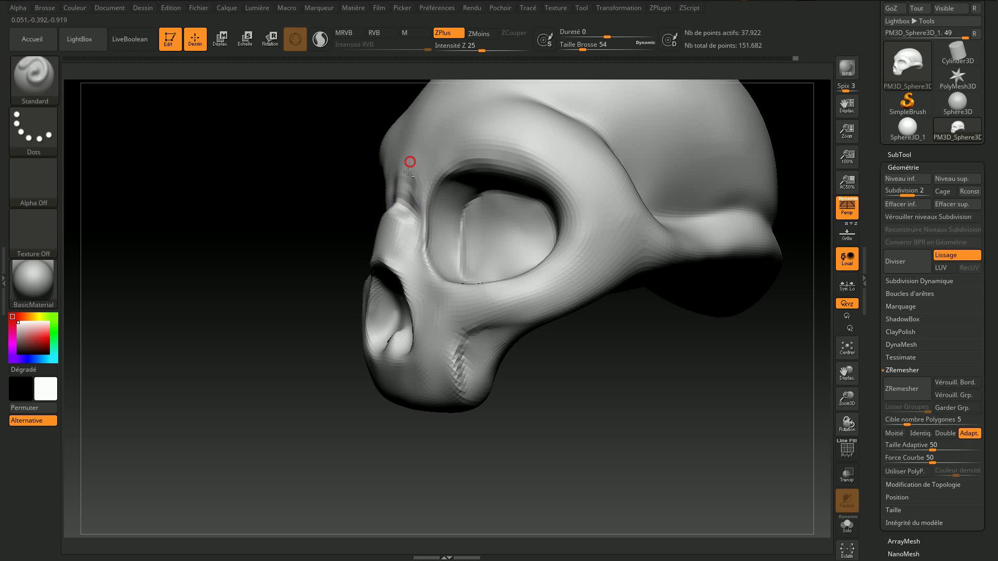
key(shift)
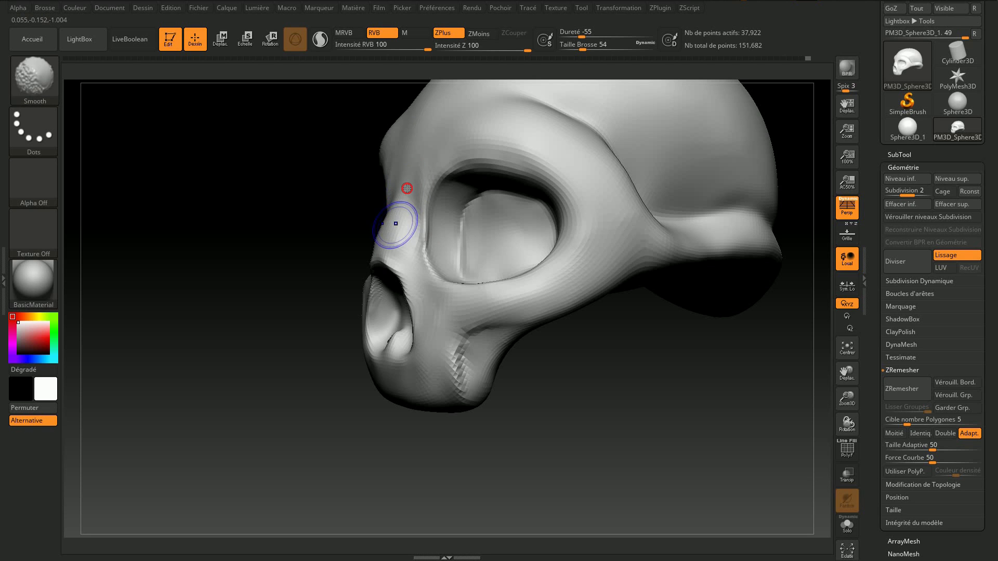
mouse_move(401, 187)
right_down()
mouse_move(357, 248)
mouse_move(291, 197)
right_up()
Step: Select the Move brush at size 132 and rotate the skull through side, front and top views
click(44, 72)
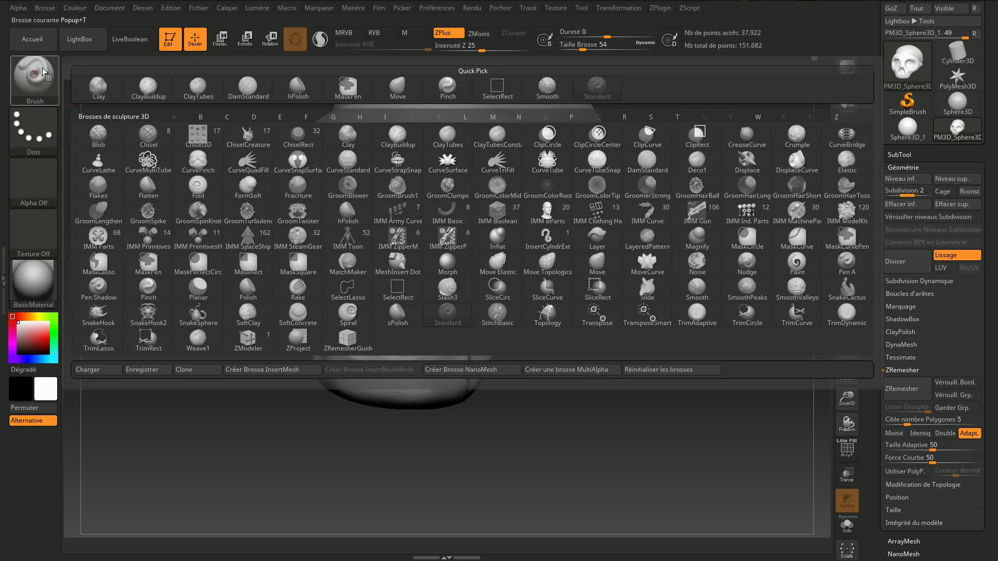
click(411, 88)
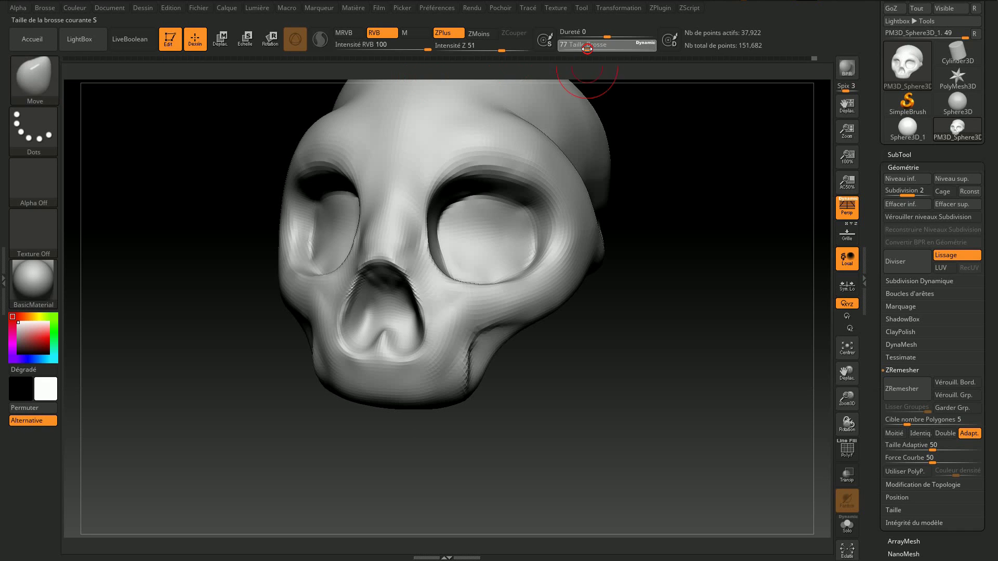
drag(595, 48, 595, 48)
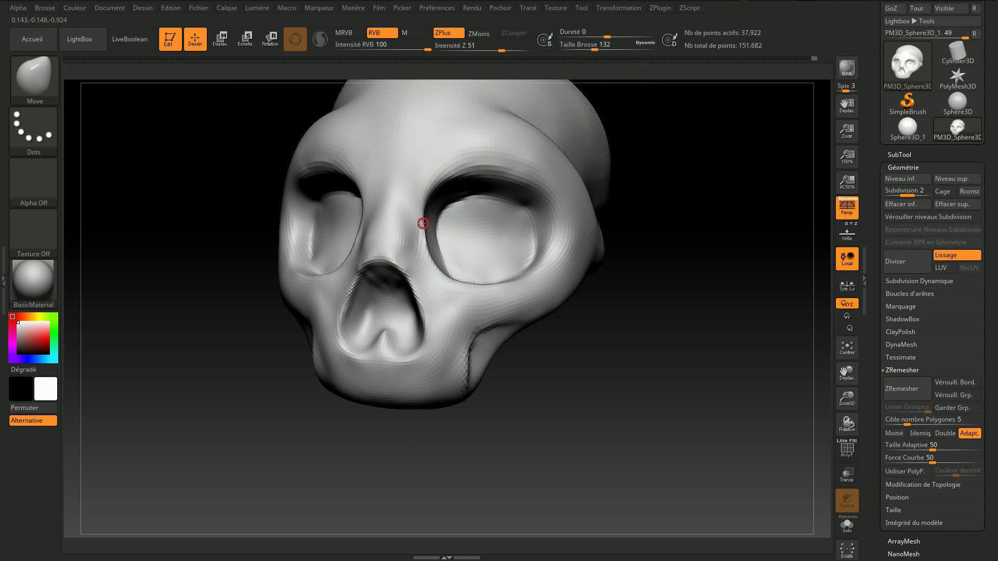
right_drag(491, 235, 468, 213)
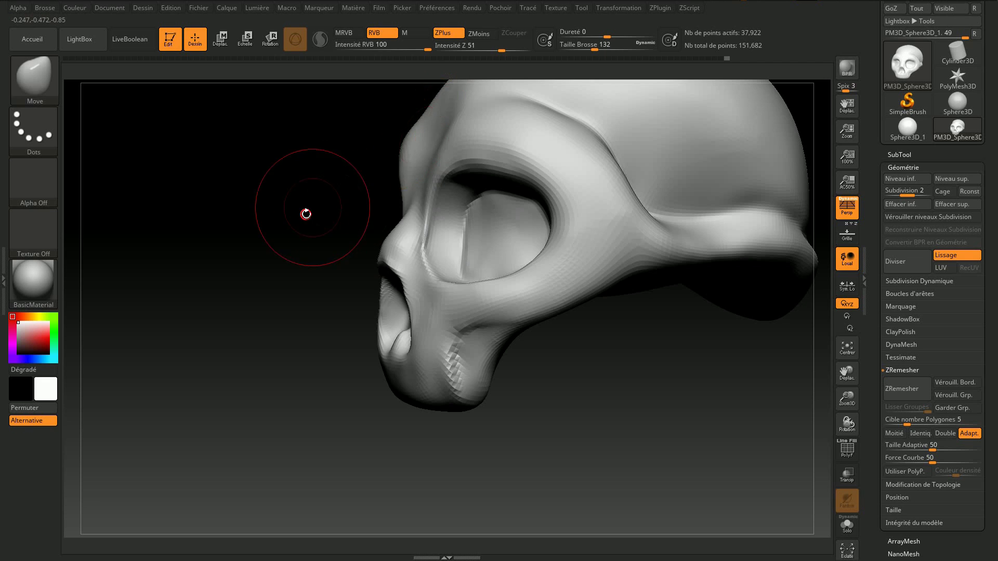
shift+drag(305, 212, 334, 219)
drag(681, 219, 697, 269)
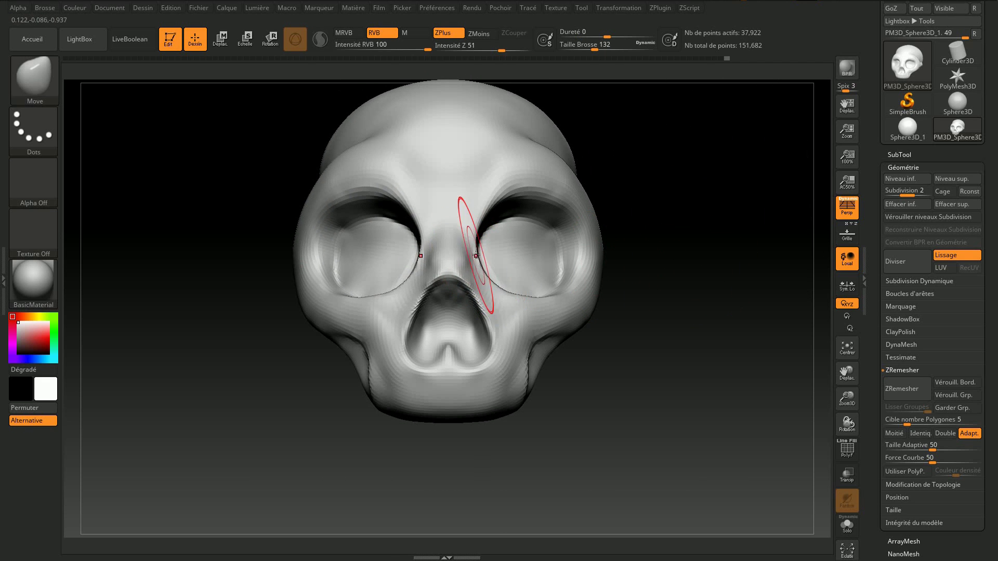
mouse_move(656, 343)
mouse_down()
mouse_move(631, 350)
mouse_move(635, 341)
mouse_move(647, 374)
mouse_move(520, 261)
mouse_up()
Step: Shrink the brush to 65 and Shift-smooth the nose area
key(bracketleft)
key(bracketleft)
key(bracketleft)
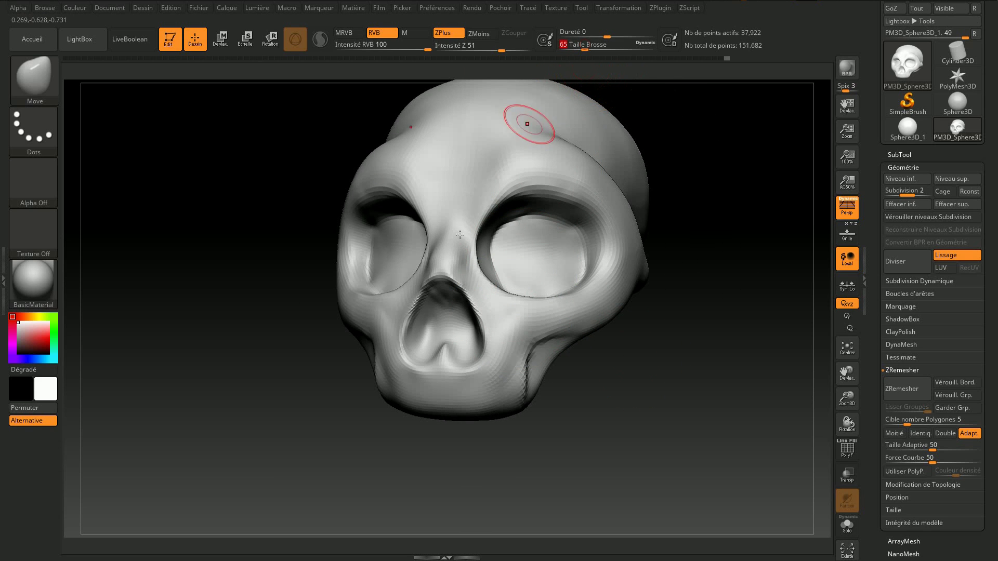
key(shift)
mouse_move(442, 306)
shift+mouse_down()
mouse_move(423, 327)
mouse_move(428, 353)
shift+mouse_up()
mouse_move(708, 316)
mouse_down()
mouse_move(686, 328)
mouse_move(667, 290)
mouse_move(717, 285)
mouse_move(641, 292)
mouse_move(652, 278)
mouse_move(457, 353)
mouse_move(589, 278)
mouse_move(556, 290)
mouse_move(643, 284)
mouse_move(588, 303)
mouse_move(539, 293)
mouse_up()
key(shift)
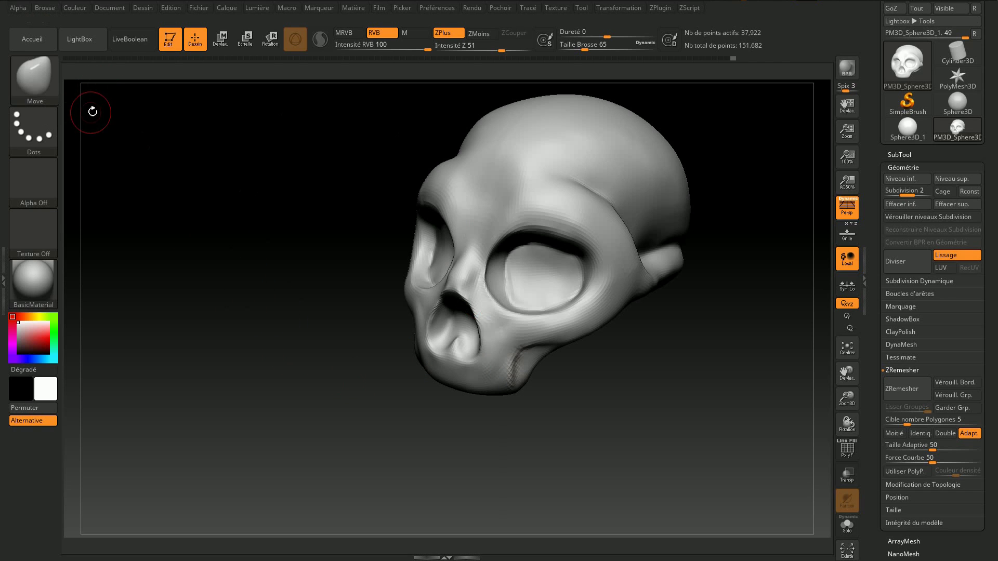
Step: Enlarge the Move brush to size 192 and nudge the cheek surface into shape
drag(593, 45, 605, 46)
drag(719, 309, 447, 359)
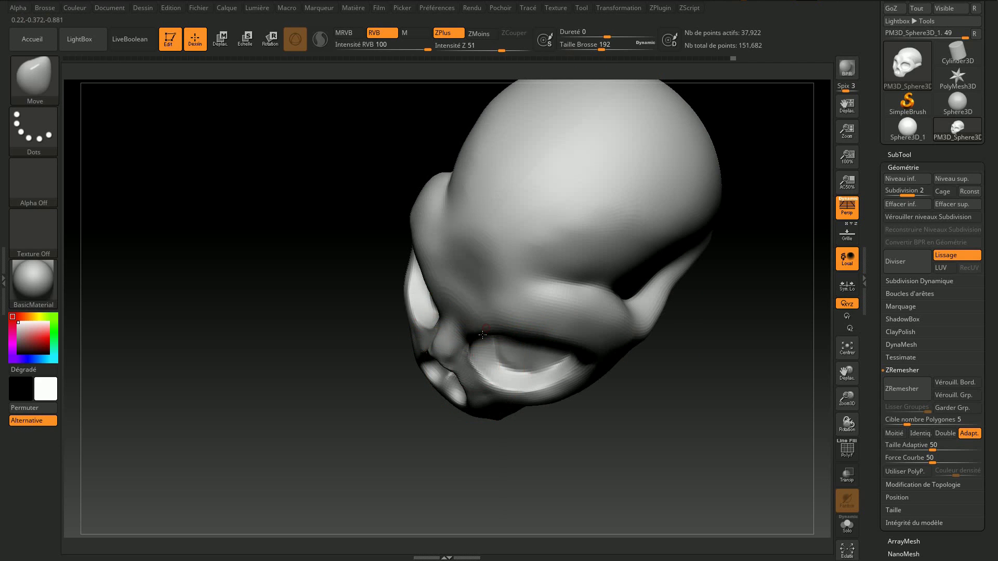
drag(620, 429, 640, 249)
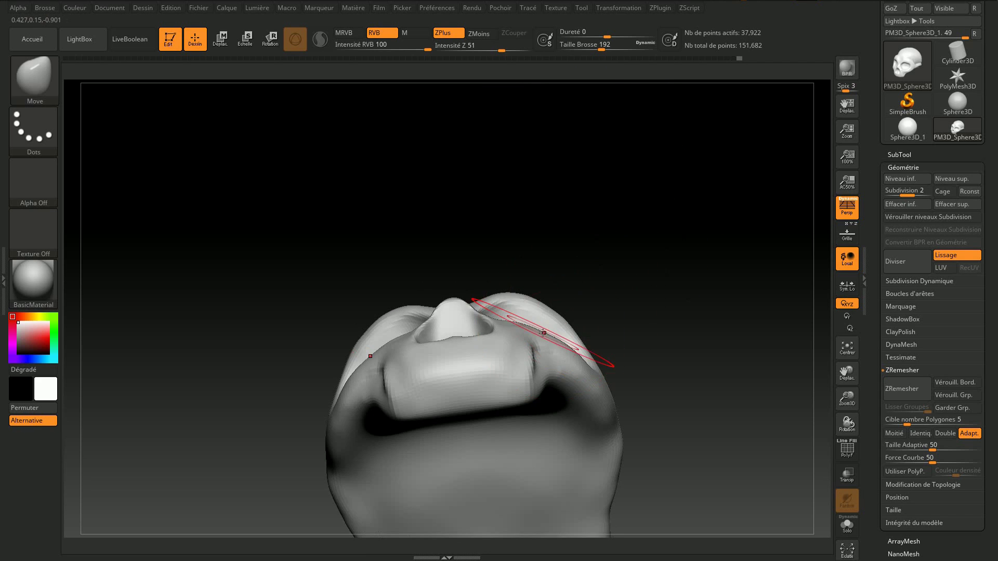
mouse_move(542, 327)
mouse_down()
mouse_move(655, 348)
mouse_move(618, 373)
mouse_up()
mouse_move(693, 276)
mouse_down()
mouse_move(704, 370)
mouse_move(702, 303)
mouse_move(678, 306)
mouse_move(691, 221)
mouse_move(676, 229)
mouse_up()
drag(536, 289, 552, 297)
Step: Pull the lower cranium edge above the jaw upward, smoothing while orbiting the skull
mouse_move(684, 278)
mouse_down()
mouse_move(622, 402)
mouse_move(691, 330)
mouse_move(704, 212)
mouse_move(670, 223)
mouse_move(646, 356)
mouse_move(669, 234)
mouse_up()
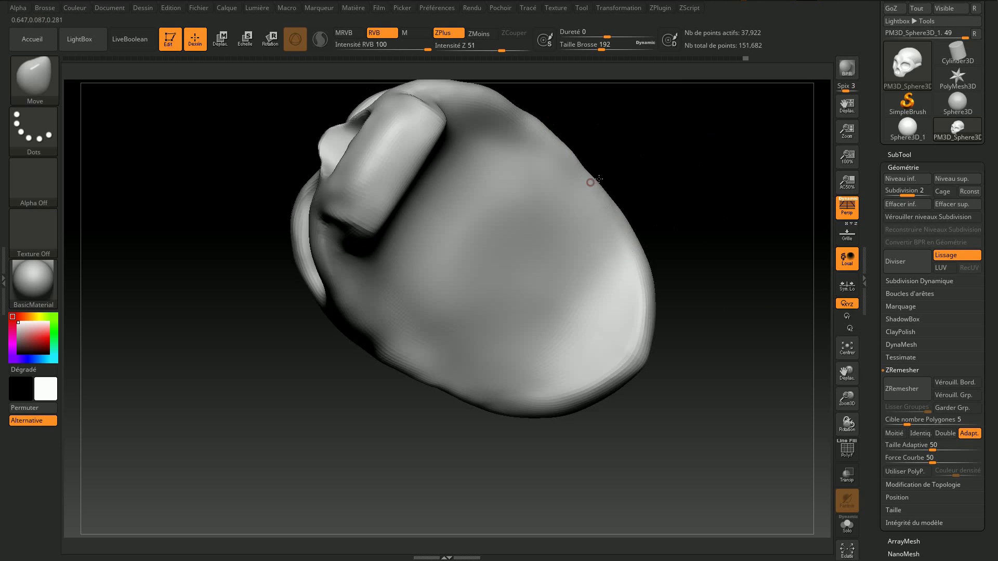
drag(585, 175, 585, 192)
key(shift)
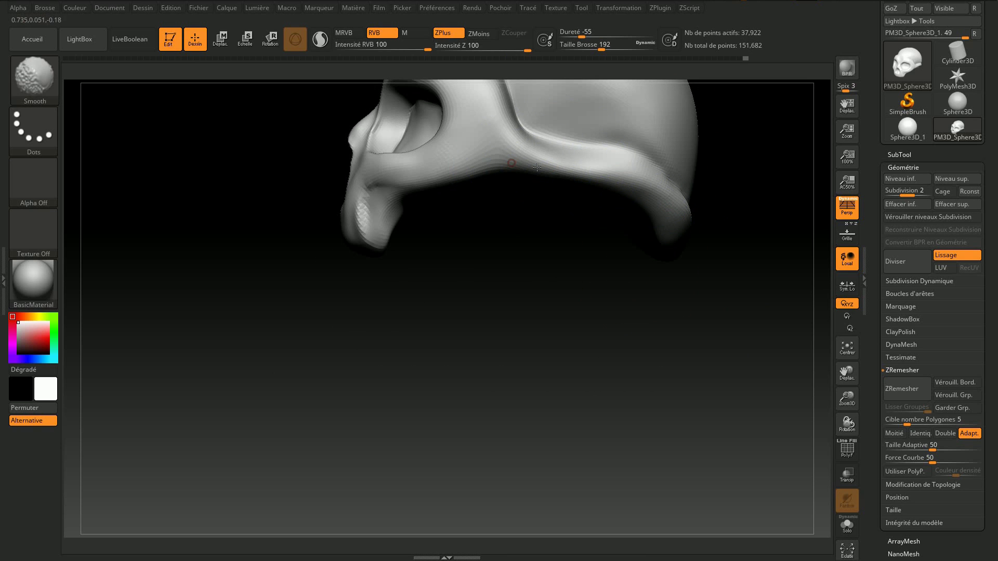
mouse_move(413, 277)
mouse_down()
mouse_move(483, 296)
mouse_move(546, 198)
mouse_move(624, 229)
mouse_move(598, 240)
mouse_move(626, 167)
mouse_move(677, 192)
mouse_move(662, 167)
mouse_move(670, 168)
mouse_up()
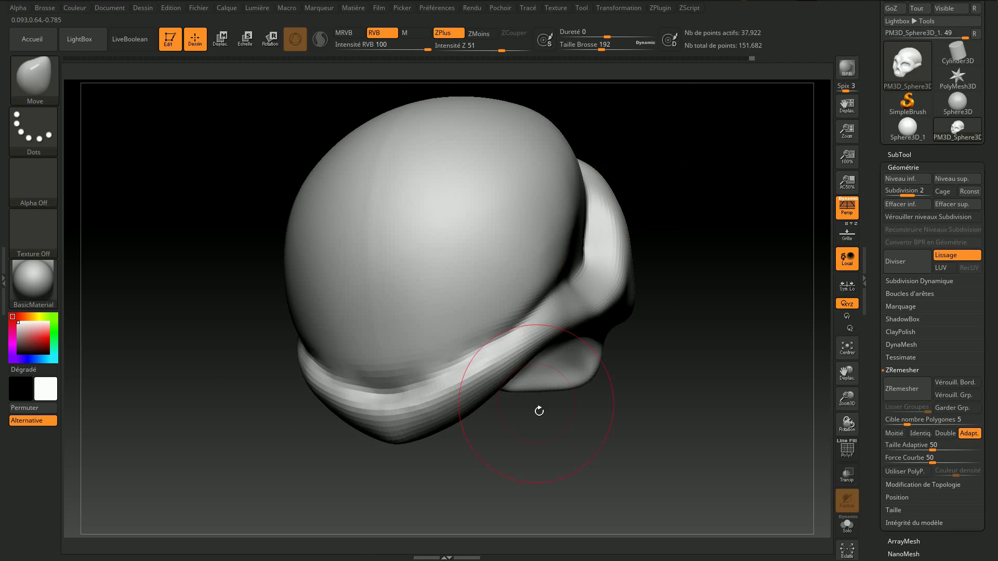
drag(539, 408, 549, 410)
drag(574, 356, 568, 355)
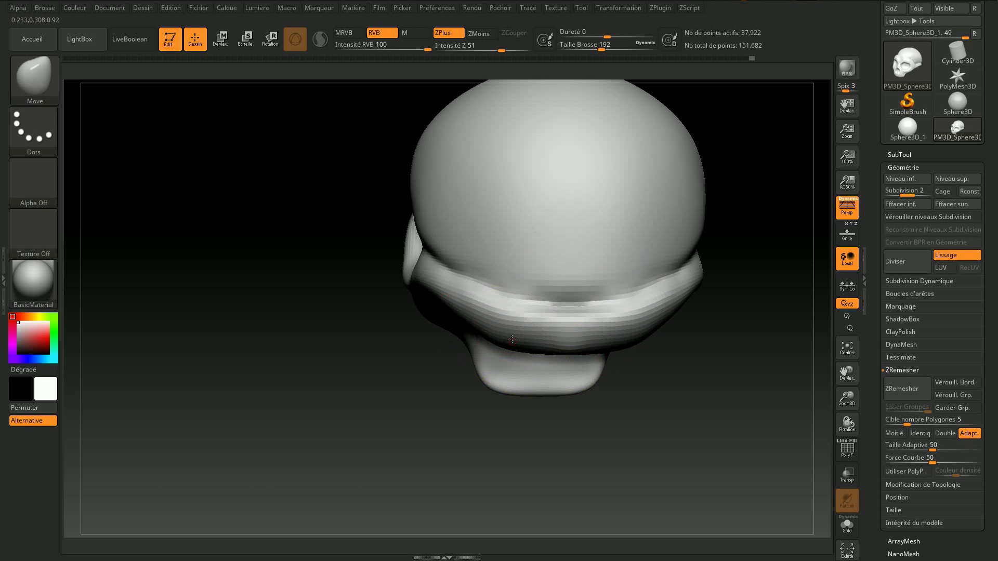
drag(676, 395, 388, 381)
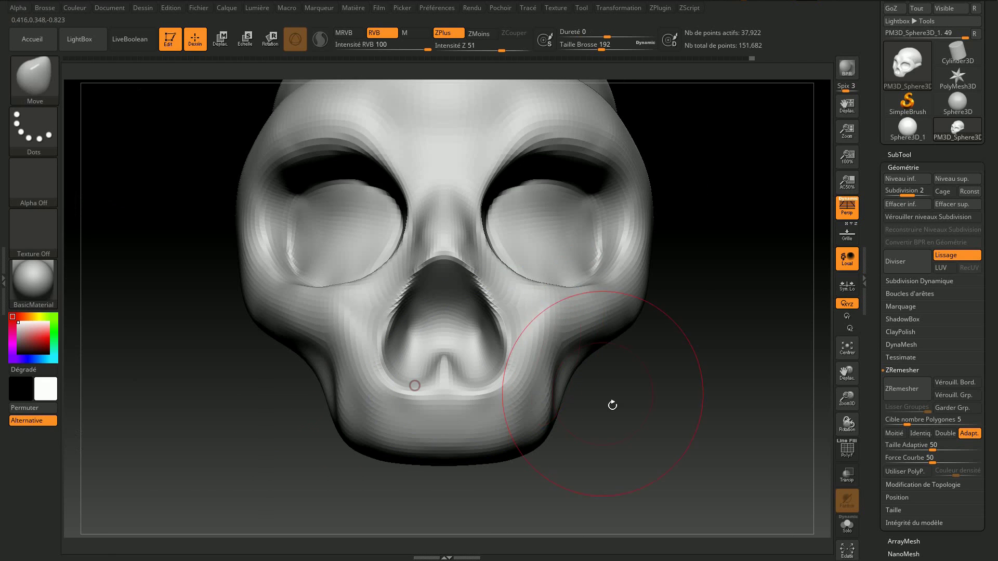
mouse_move(590, 245)
mouse_down()
mouse_move(664, 249)
mouse_move(628, 272)
mouse_move(642, 297)
mouse_up()
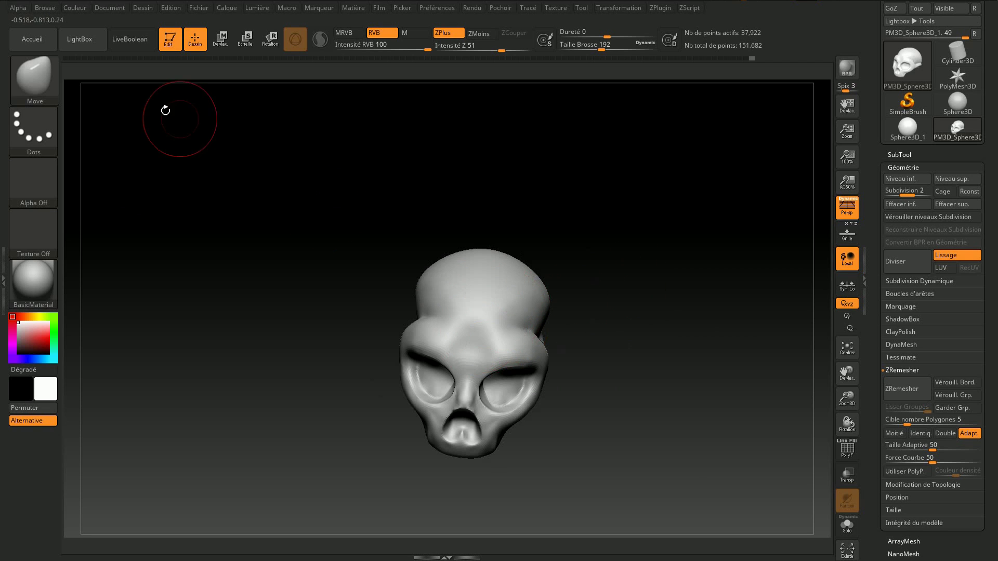
Step: Switch to the Standard brush with Draw Size reduced to 112
key(b)
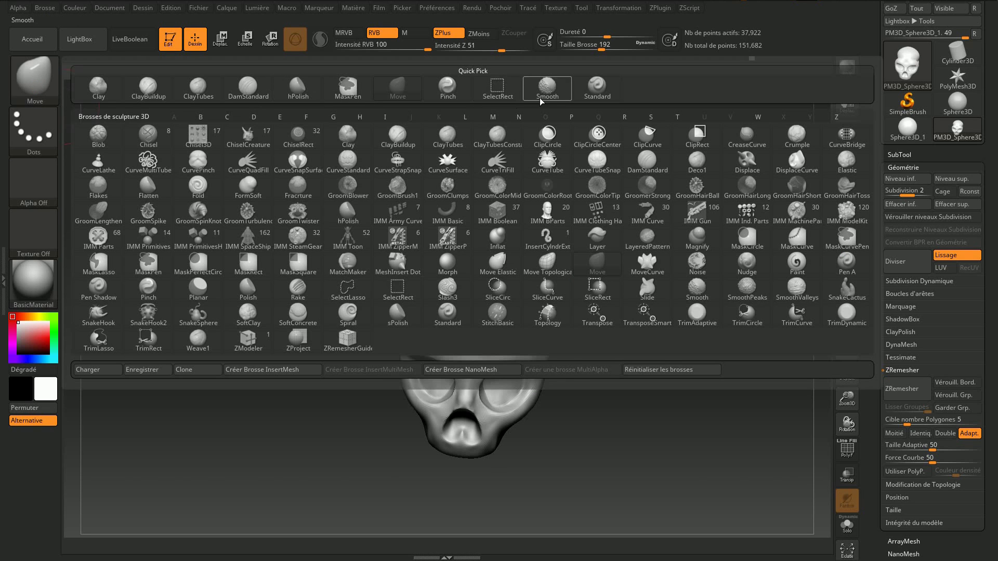
click(596, 86)
drag(601, 45, 598, 45)
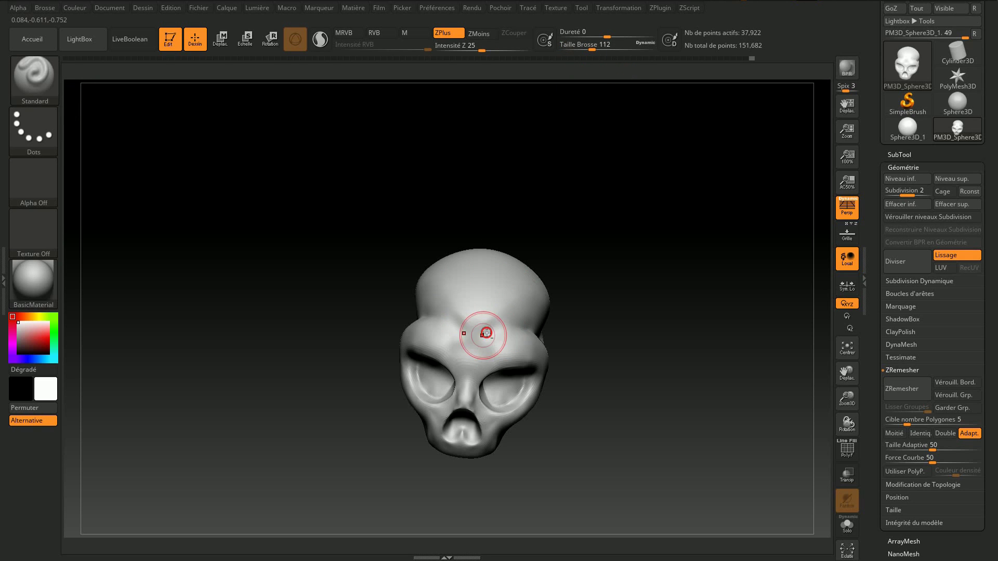
Step: Shift-smooth the forehead bulge into a flatter brow, zooming to frame the front view
key(shift)
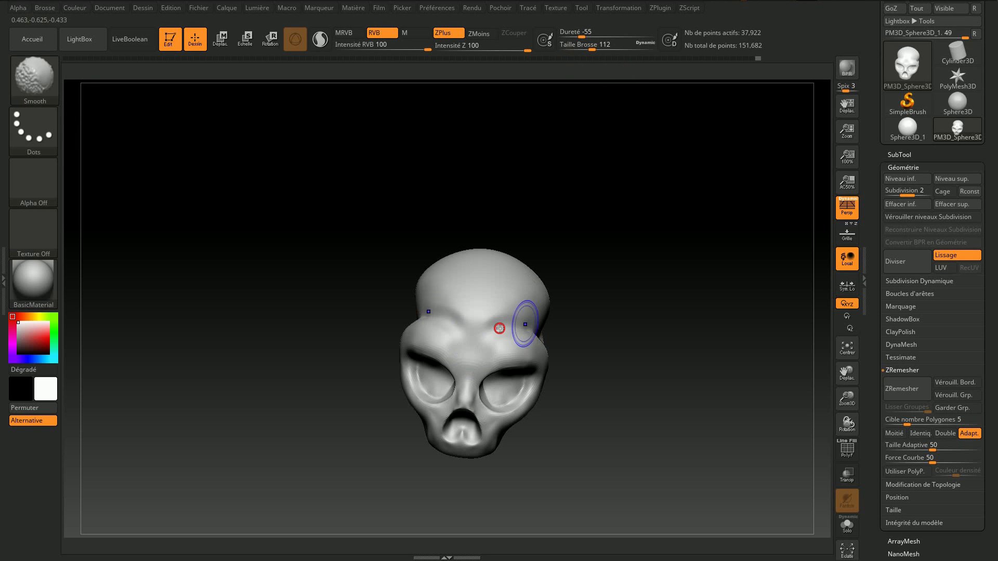
scroll(608, 334, up, 2)
scroll(593, 330, up, 2)
scroll(520, 312, up, 3)
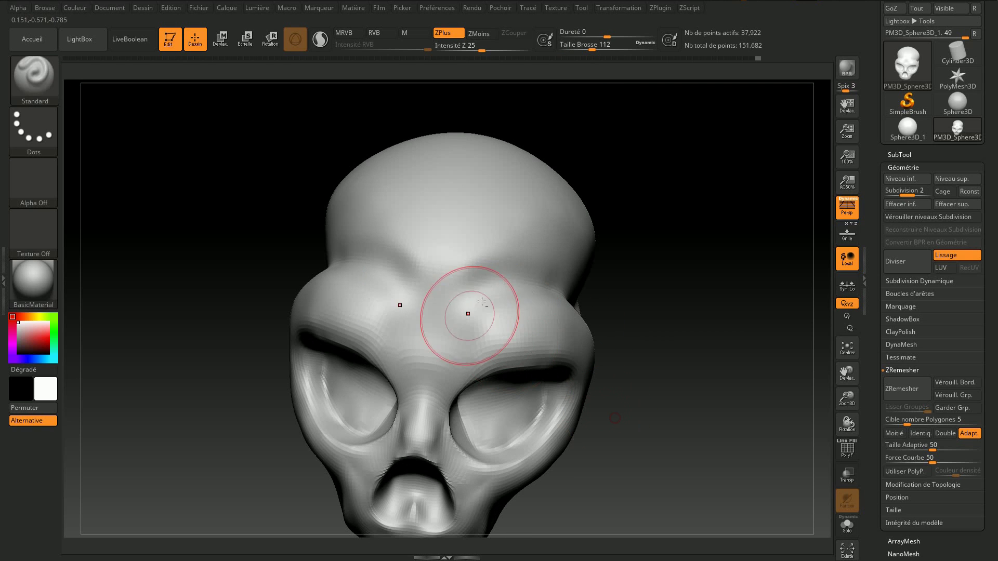
key(shift)
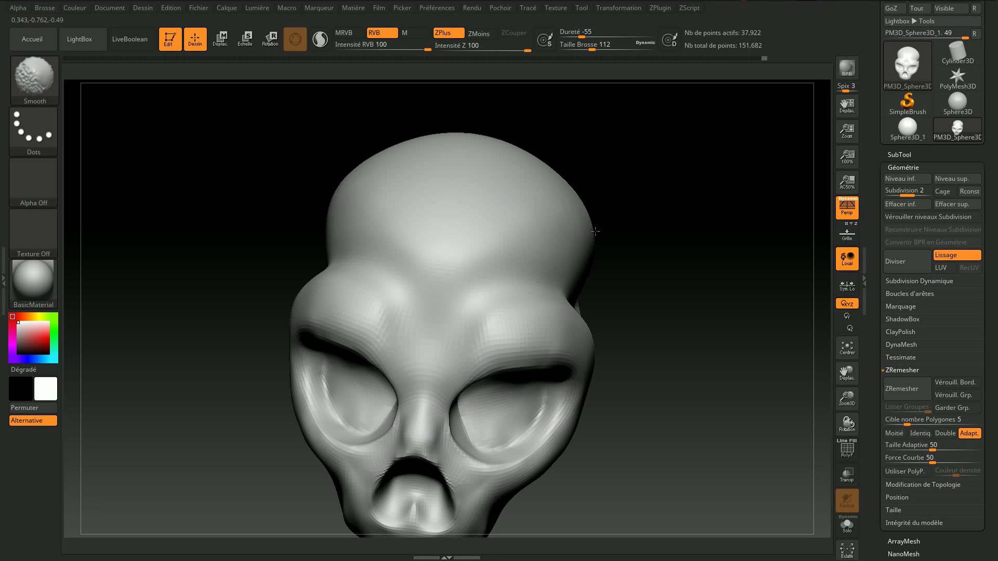
scroll(624, 276, down, 3)
mouse_move(675, 308)
mouse_down()
mouse_move(659, 202)
mouse_move(748, 230)
mouse_move(683, 262)
mouse_move(679, 245)
mouse_up()
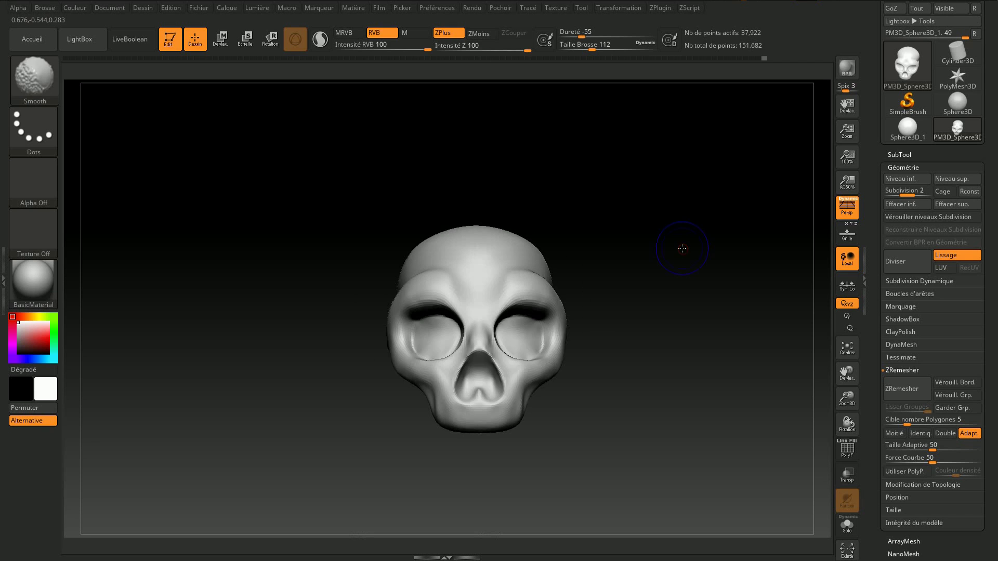
scroll(681, 265, up, 2)
scroll(684, 287, up, 3)
scroll(684, 288, down, 3)
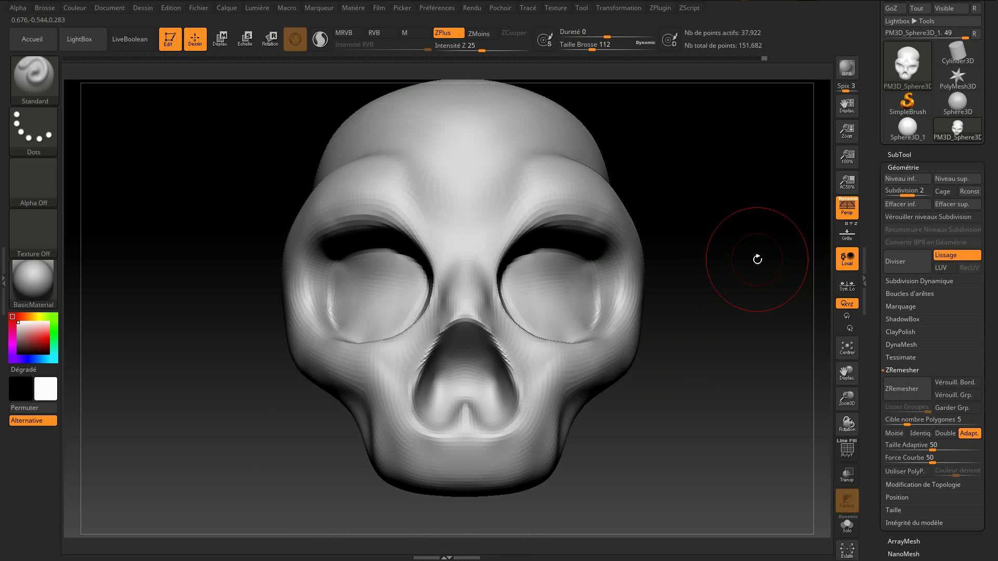
Step: Step up to subdivision level 3 (151,682 points) and briefly check the PolyF wireframe
key(d)
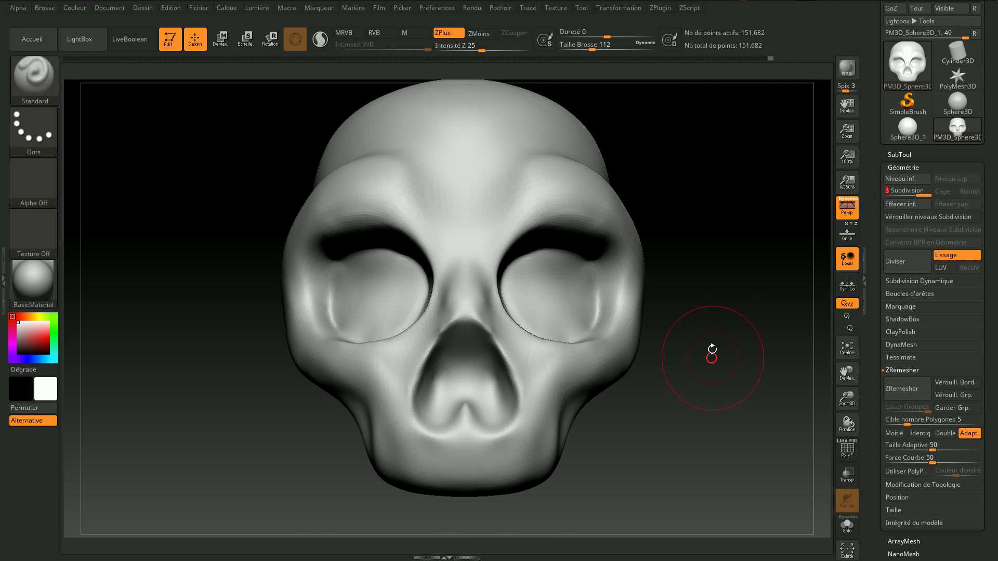
scroll(716, 358, up, 2)
scroll(725, 338, down, 1)
scroll(735, 312, down, 2)
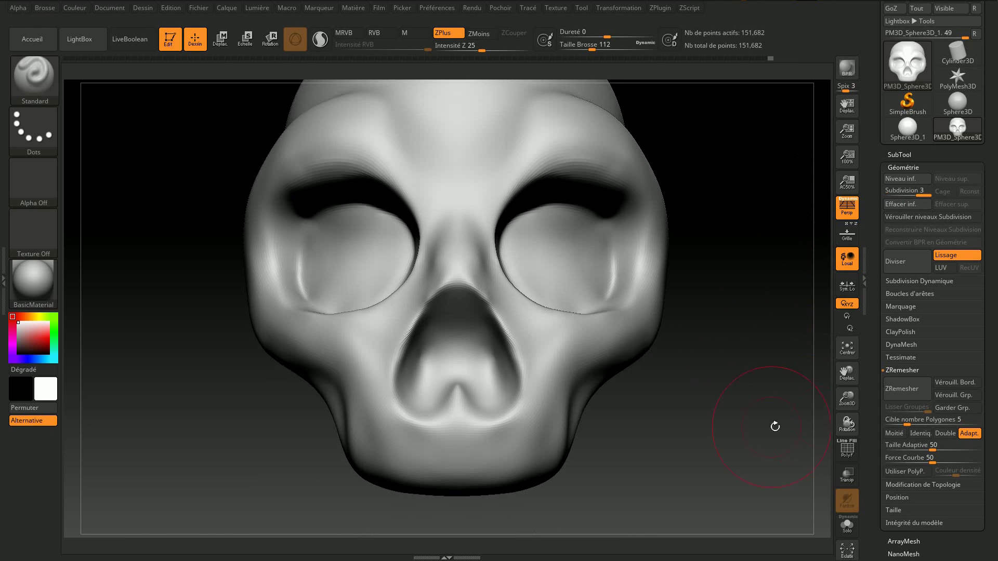
click(847, 450)
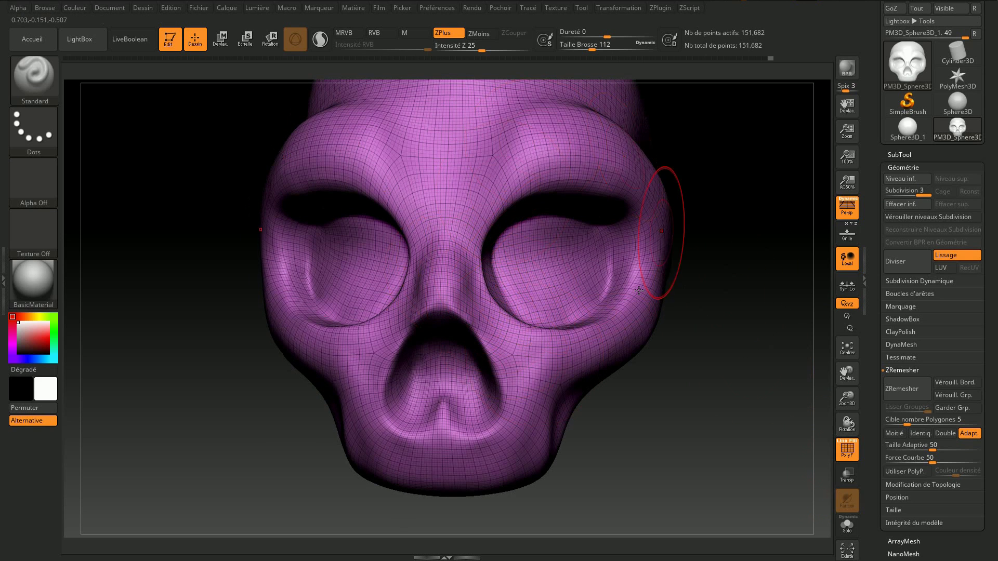
click(843, 451)
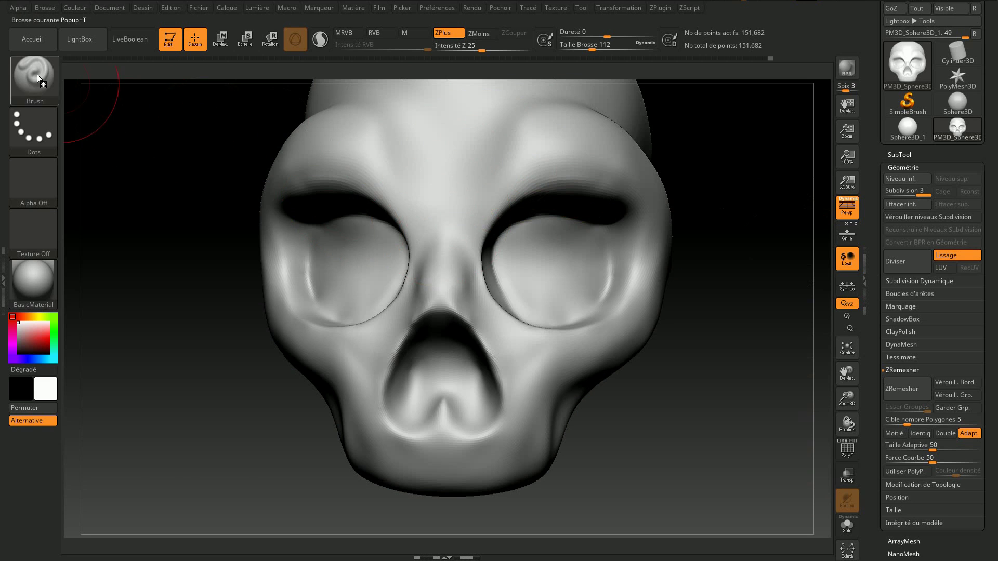
Step: Choose the DamStandard brush at size 80 with sculpt depth 18
click(53, 80)
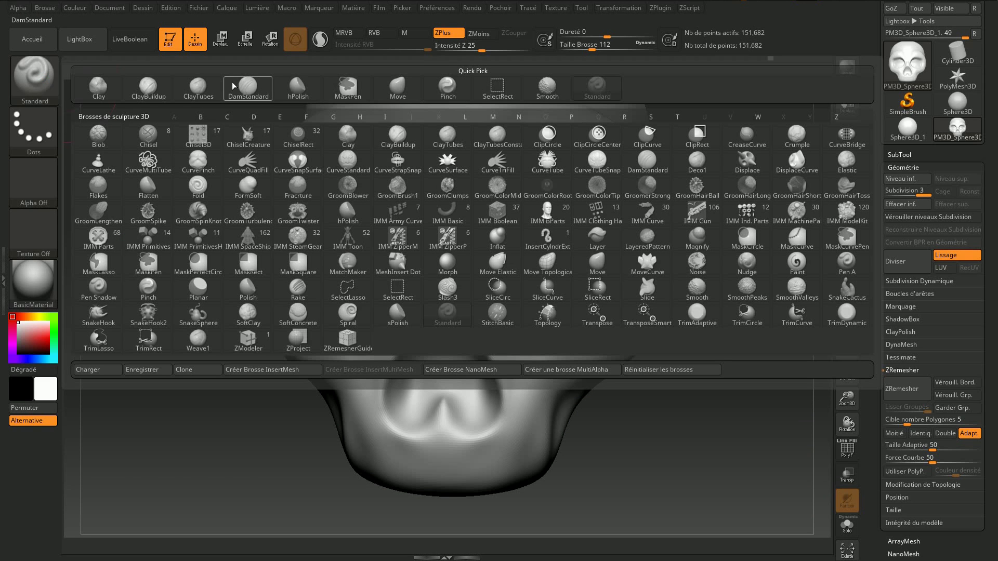
click(248, 87)
drag(582, 46, 577, 47)
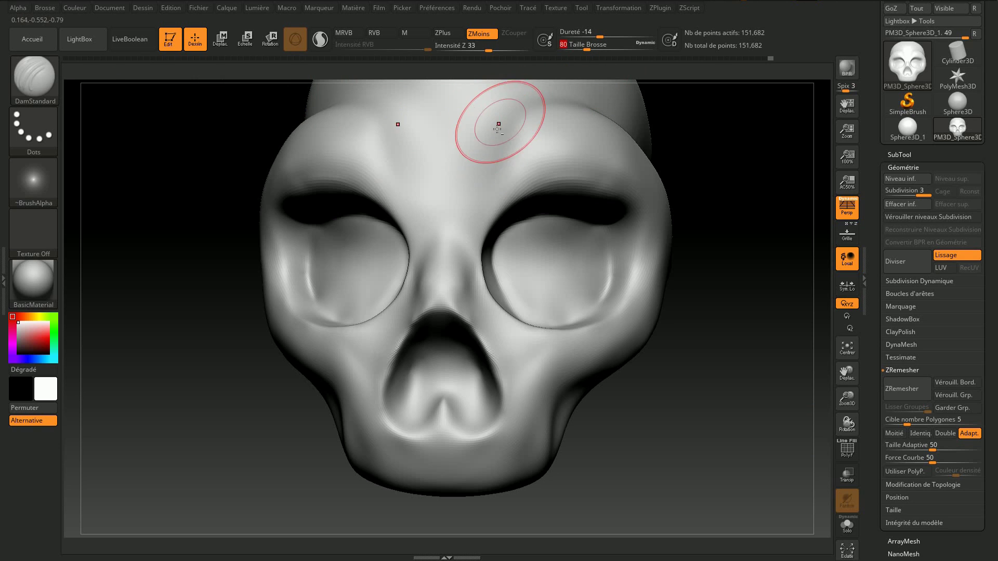
drag(488, 49, 467, 50)
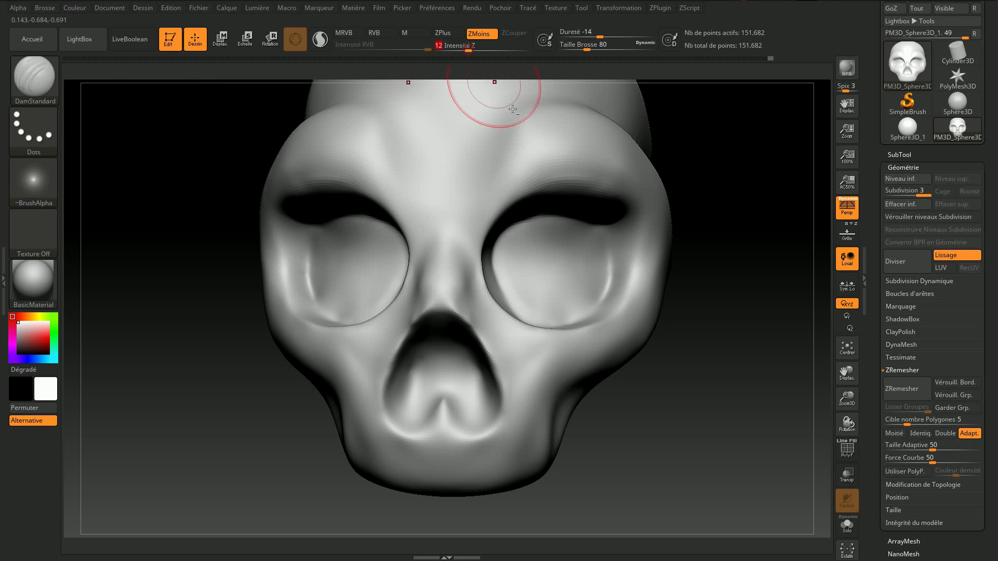
Step: Carve mirrored creases down the forehead, along the brow line and down the nose bridge sides
drag(498, 115, 480, 177)
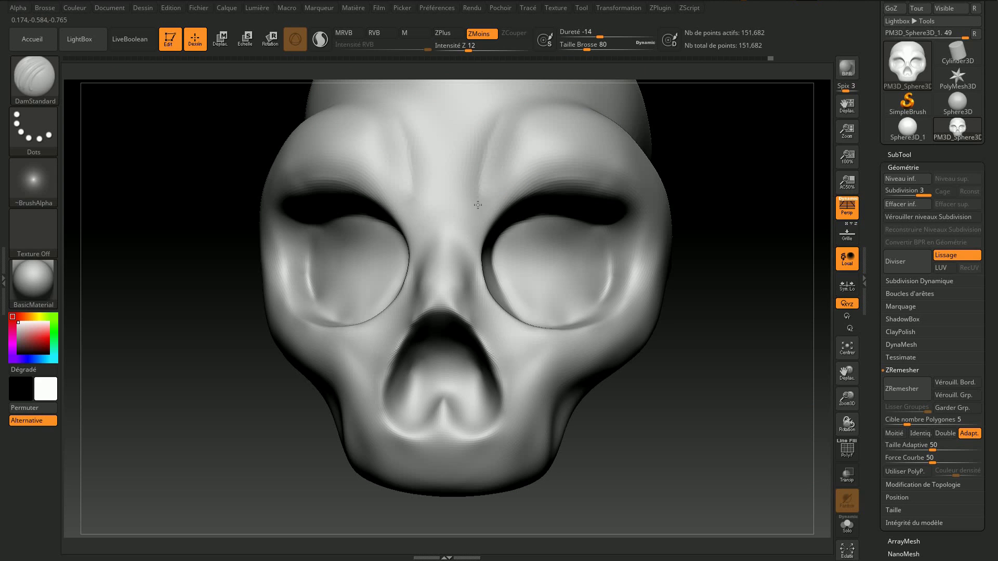
drag(476, 232, 497, 110)
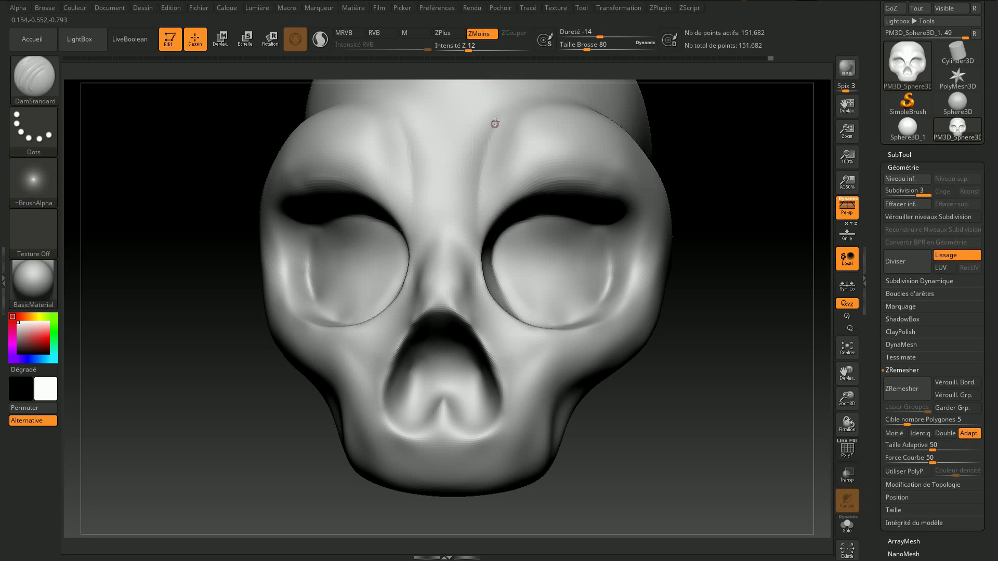
drag(693, 149, 448, 320)
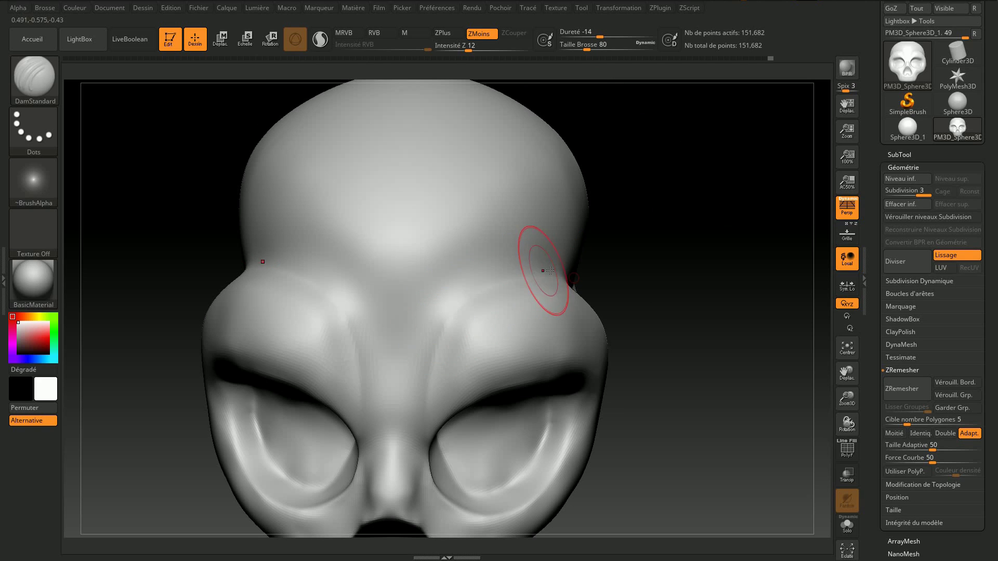
drag(498, 281, 470, 294)
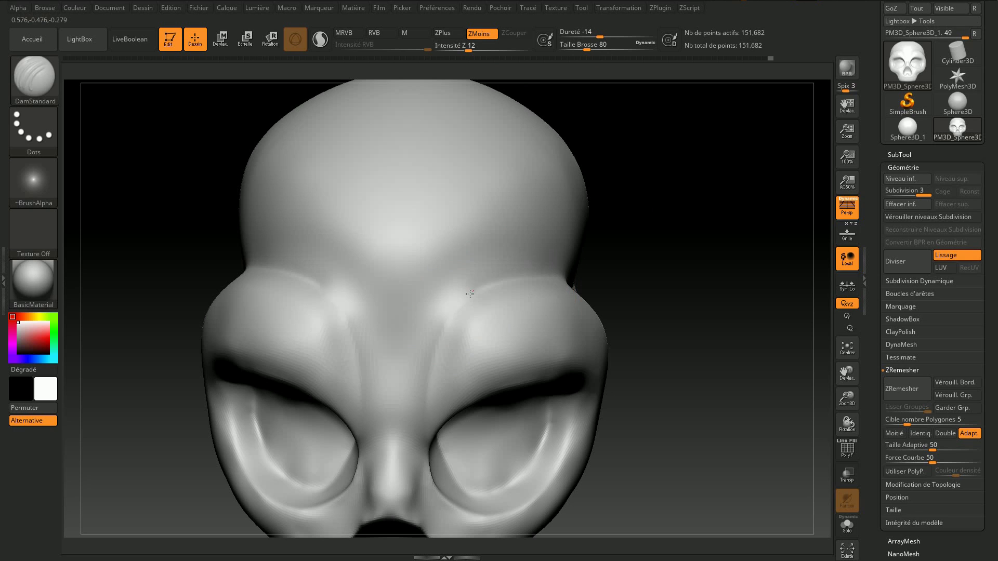
drag(437, 336, 428, 438)
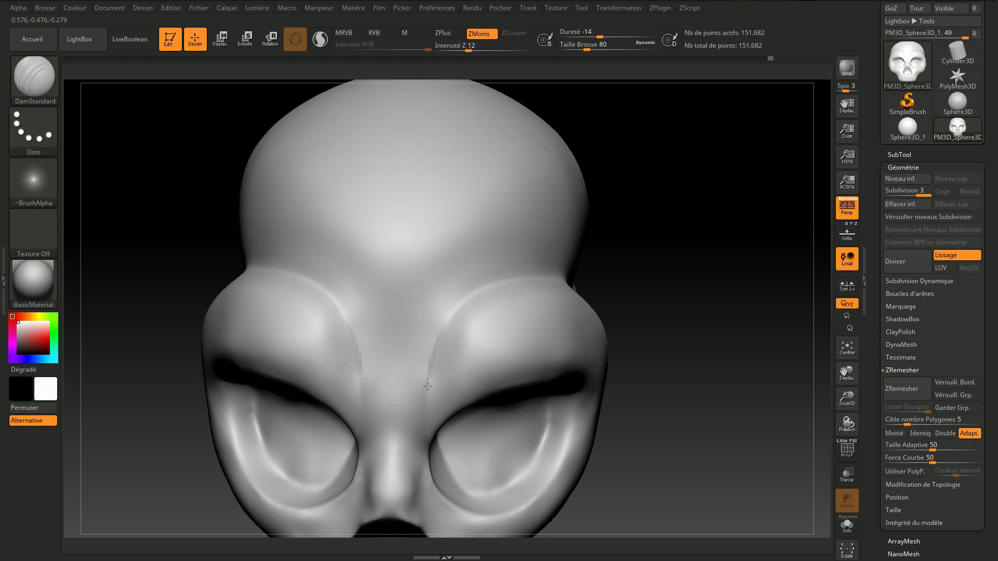
mouse_move(693, 270)
mouse_down()
mouse_move(673, 278)
mouse_move(674, 243)
mouse_move(669, 251)
mouse_up()
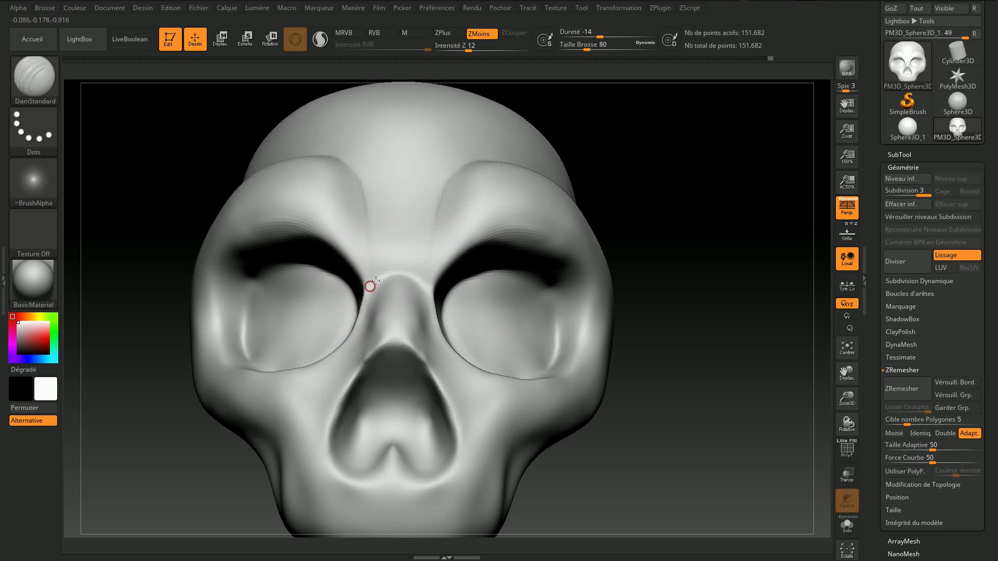
Step: Carve a groove across the brow and deepen the upper and lower eye-socket rim creases
drag(406, 274, 430, 254)
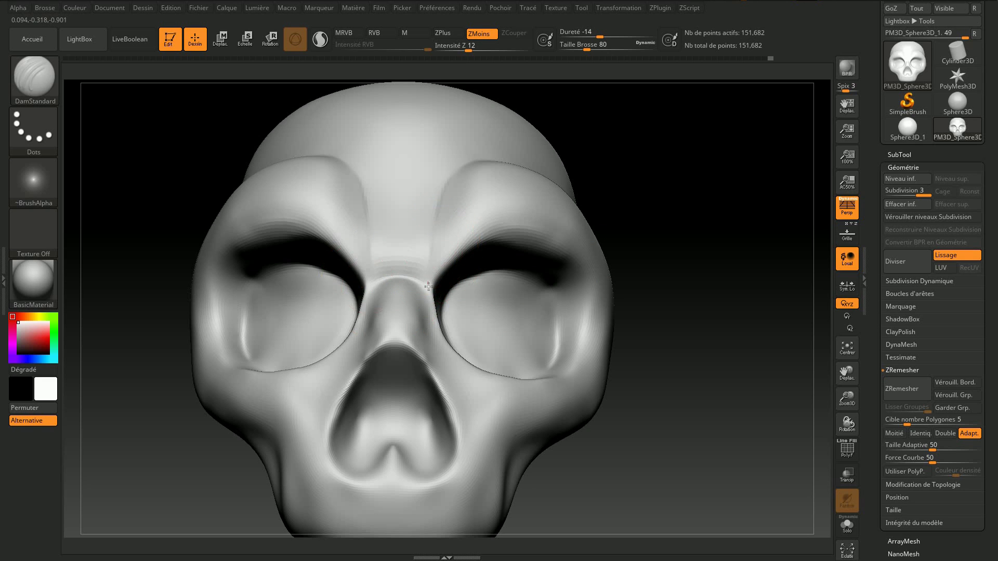
mouse_move(684, 252)
mouse_down()
mouse_move(709, 196)
mouse_move(708, 223)
mouse_move(693, 224)
mouse_up()
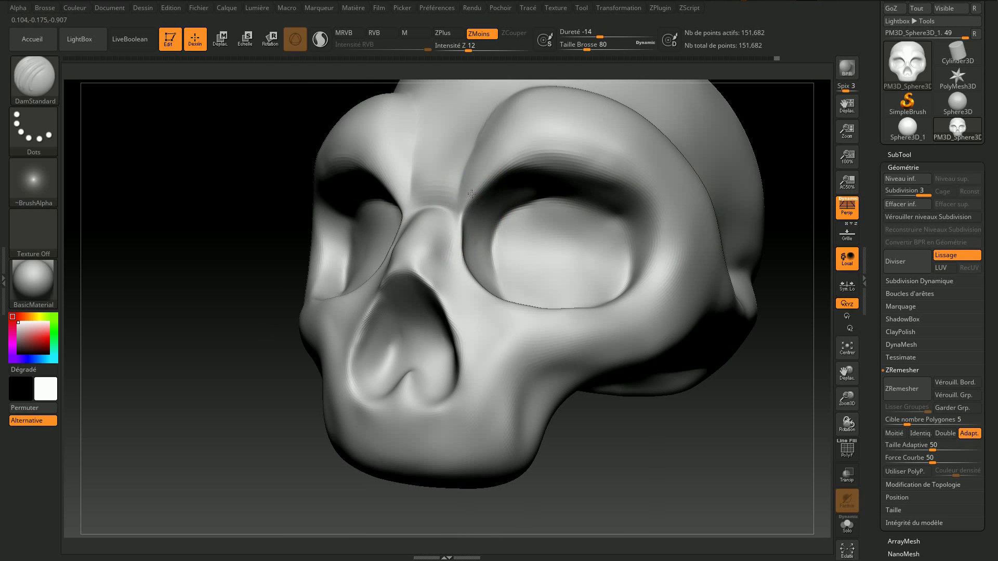
mouse_move(543, 158)
mouse_down()
mouse_move(624, 170)
mouse_move(656, 196)
mouse_up()
drag(631, 460, 519, 364)
mouse_move(457, 262)
mouse_down()
mouse_move(507, 321)
mouse_move(590, 311)
mouse_move(581, 316)
mouse_up()
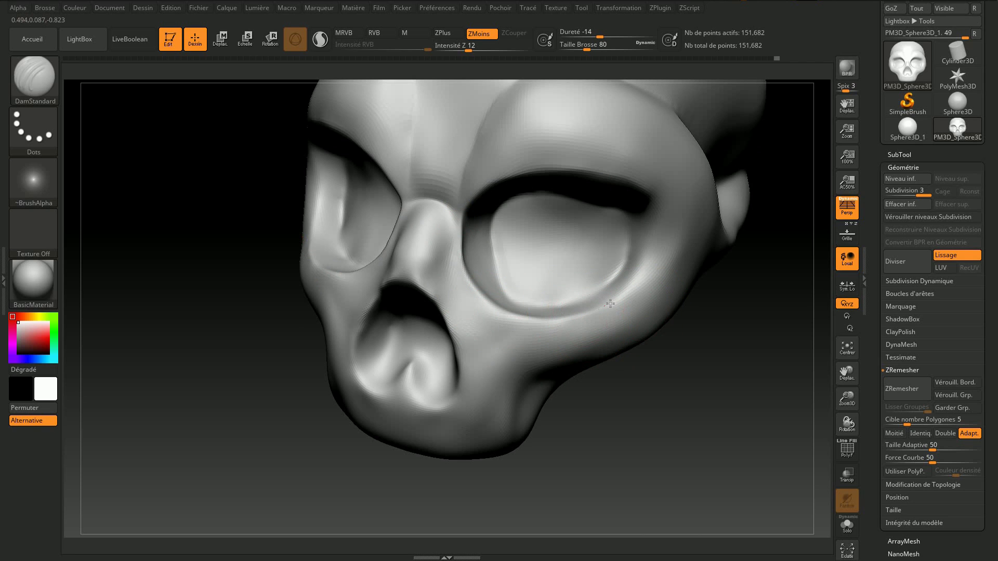
Step: Sharpen and smooth the eye-socket rim creases and cut a thin crease along the lower rim
drag(642, 272, 653, 251)
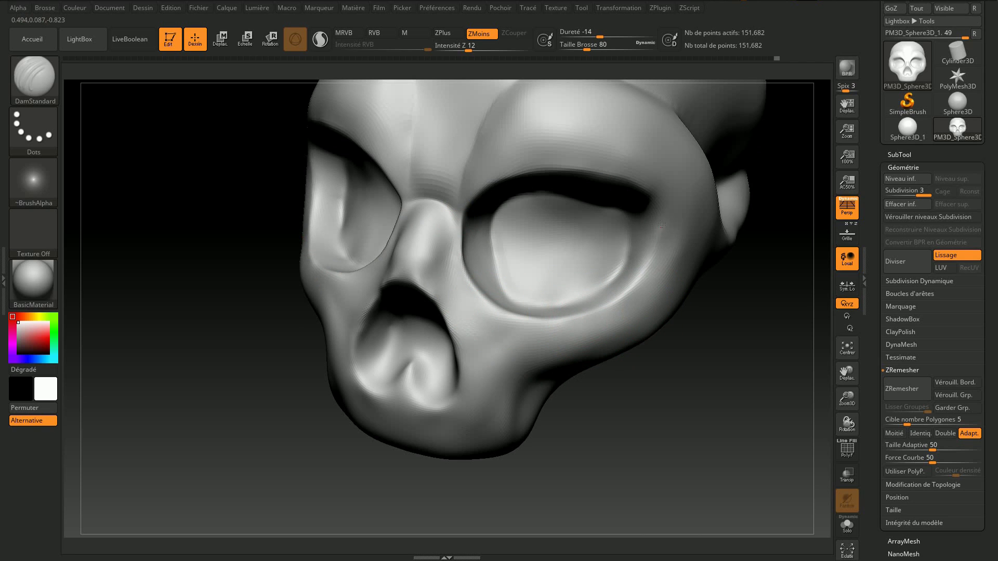
drag(657, 196, 653, 195)
drag(655, 249, 632, 285)
drag(684, 357, 691, 272)
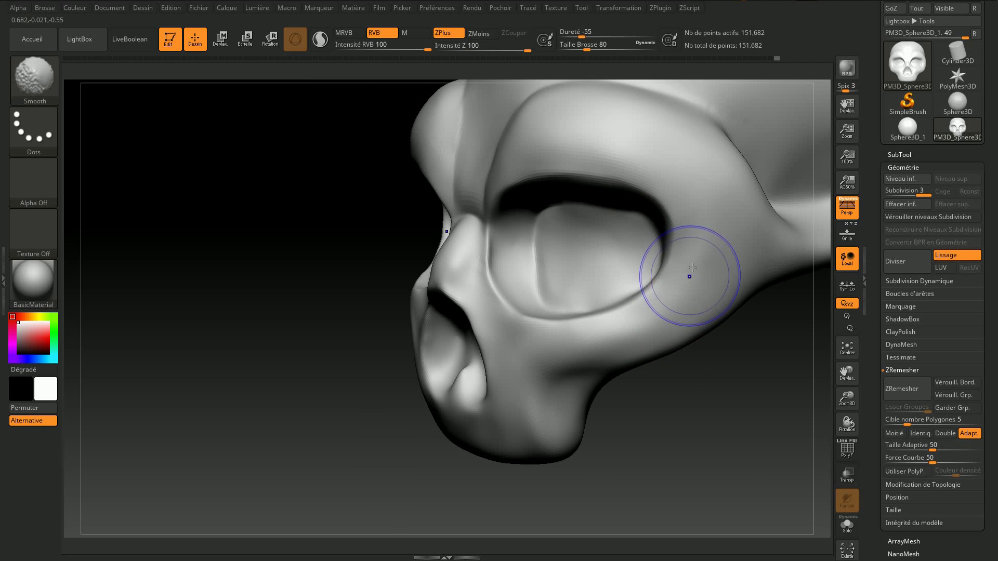
drag(720, 387, 526, 272)
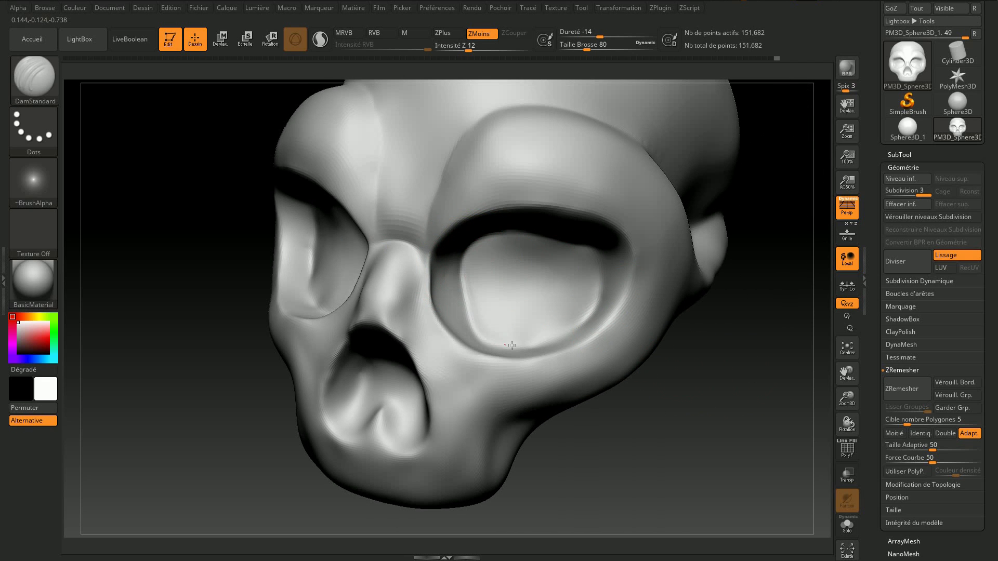
drag(591, 313, 574, 331)
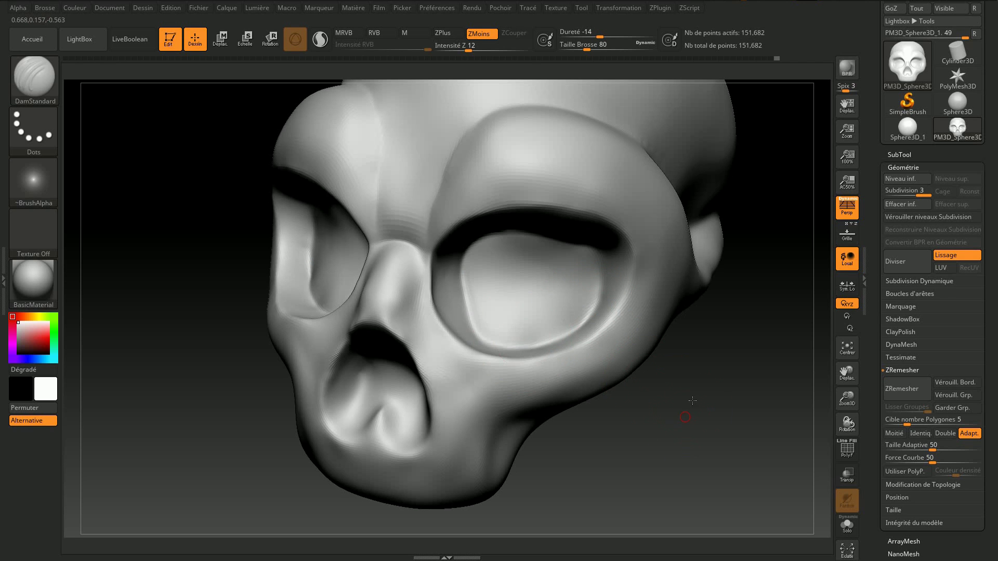
drag(673, 398, 646, 267)
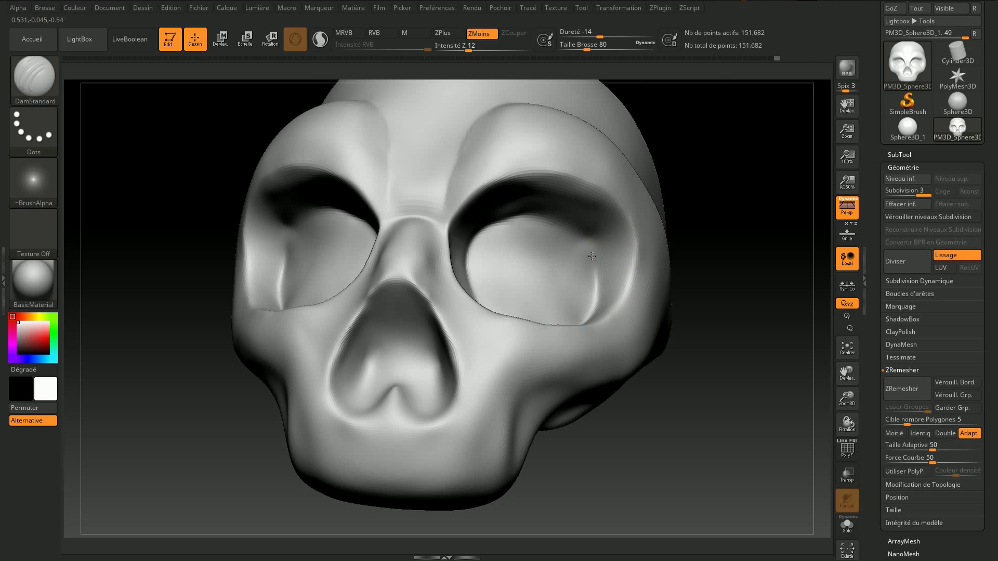
drag(728, 352, 702, 286)
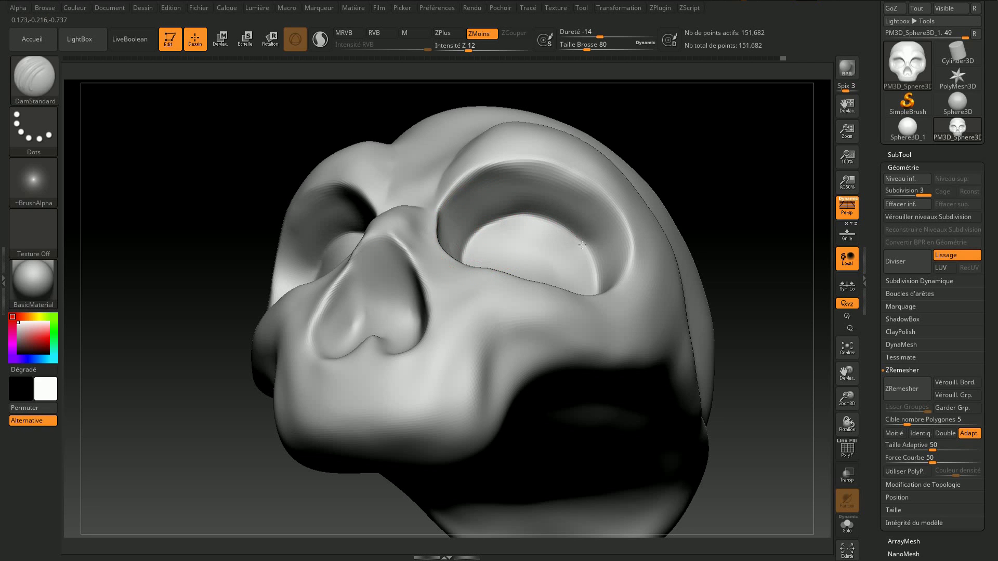
mouse_move(762, 178)
mouse_down()
mouse_move(697, 342)
mouse_move(612, 312)
mouse_up()
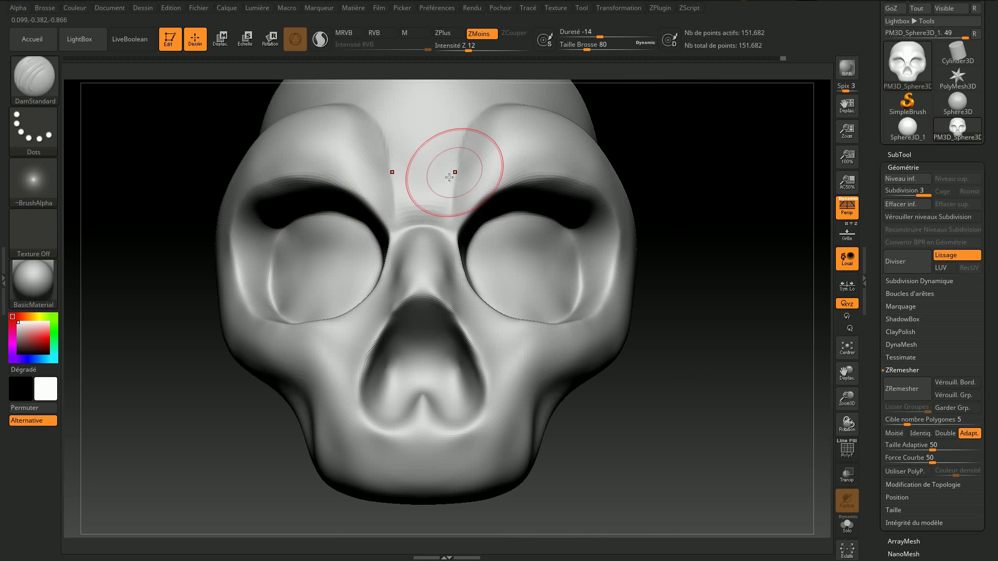
Step: Lightly carve over the brow, then re-cut the nose cavity bottom, walls and nostril crease
drag(456, 157, 456, 173)
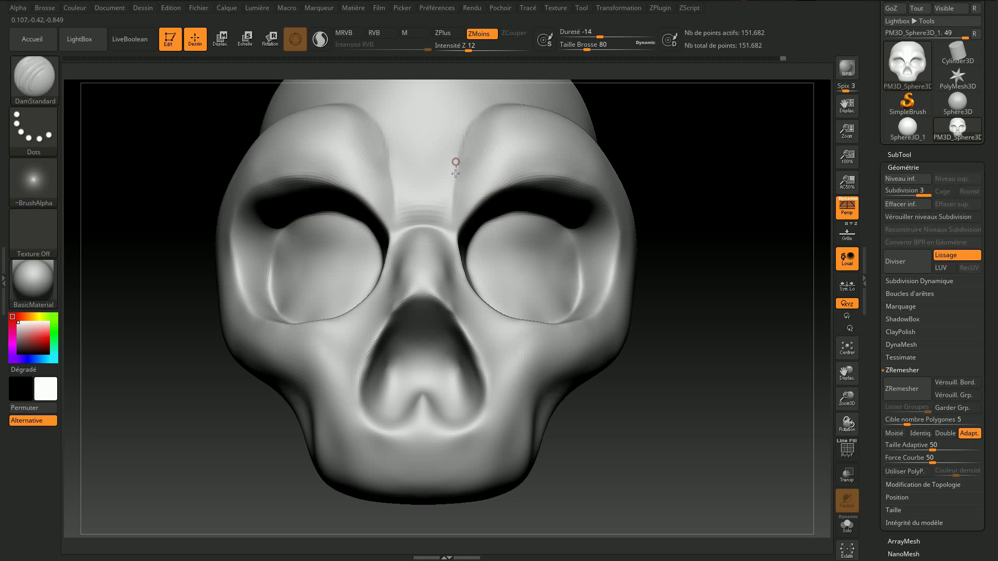
drag(448, 223, 447, 214)
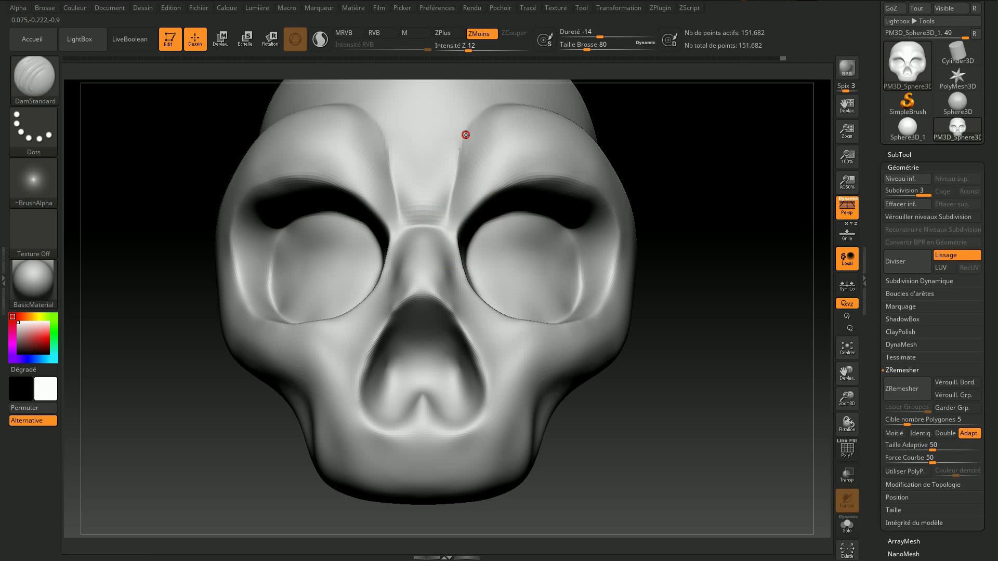
mouse_move(717, 234)
alt+mouse_down()
mouse_move(662, 168)
mouse_move(682, 163)
mouse_move(650, 291)
mouse_move(483, 330)
alt+mouse_up()
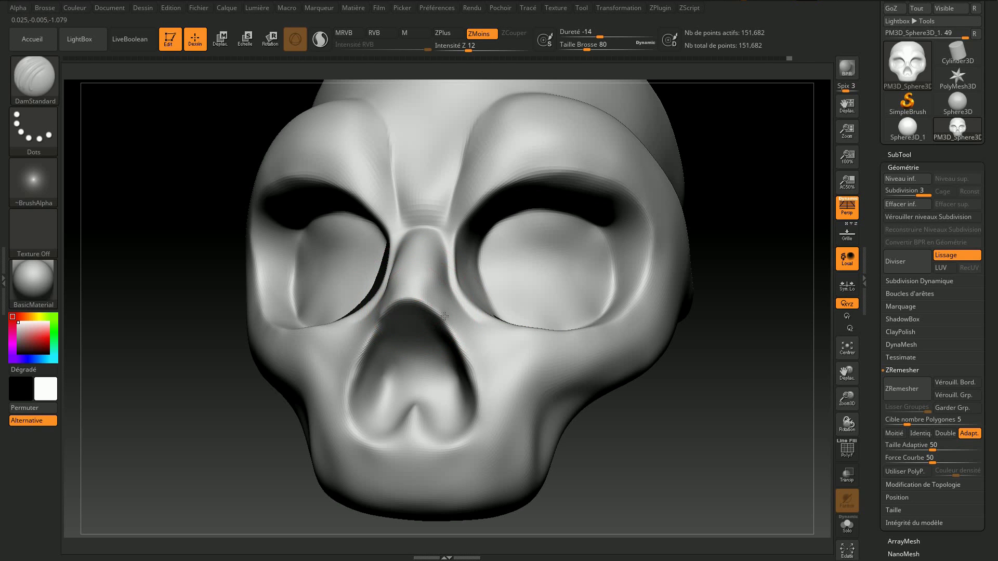
drag(412, 414, 423, 431)
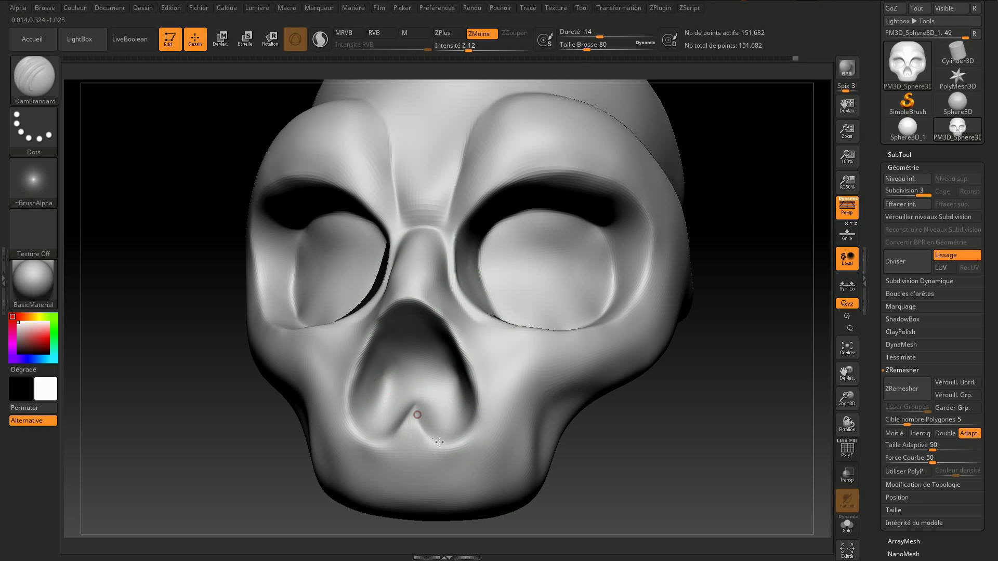
drag(468, 432, 467, 361)
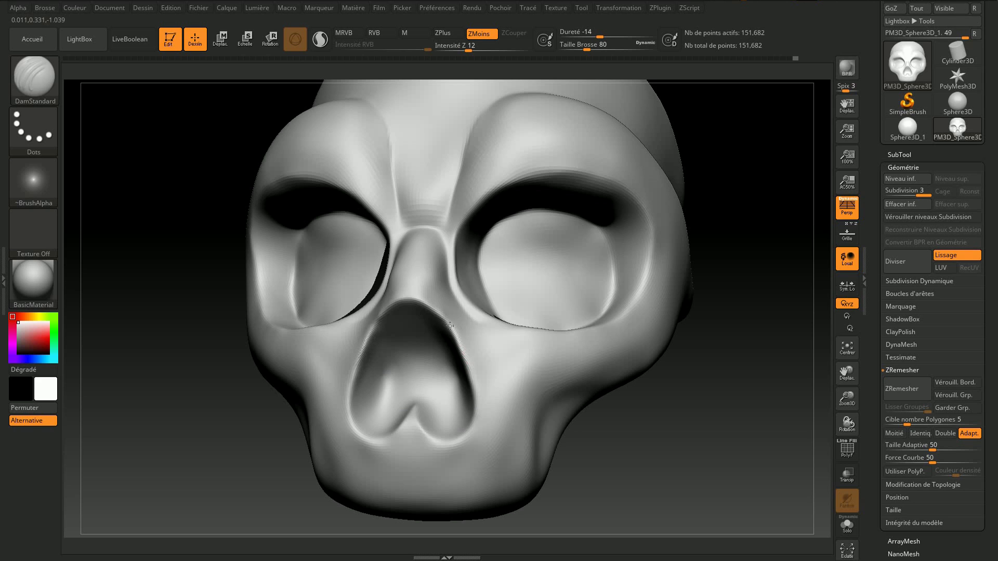
mouse_move(450, 325)
mouse_down()
mouse_move(416, 411)
mouse_move(413, 368)
mouse_up()
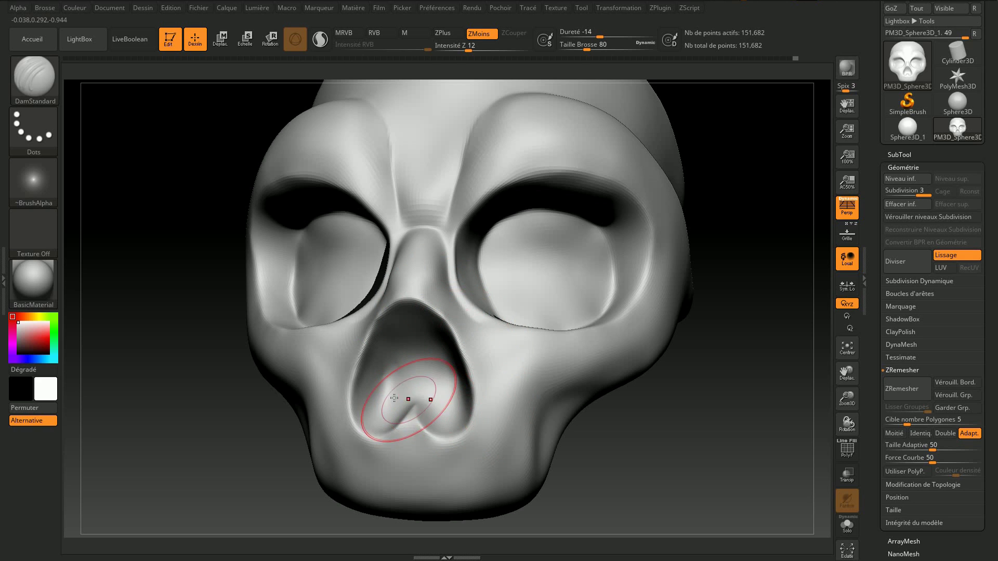
Step: From a straight front view, reshape the crease under the nose and the cavity's inner walls
drag(677, 423, 525, 400)
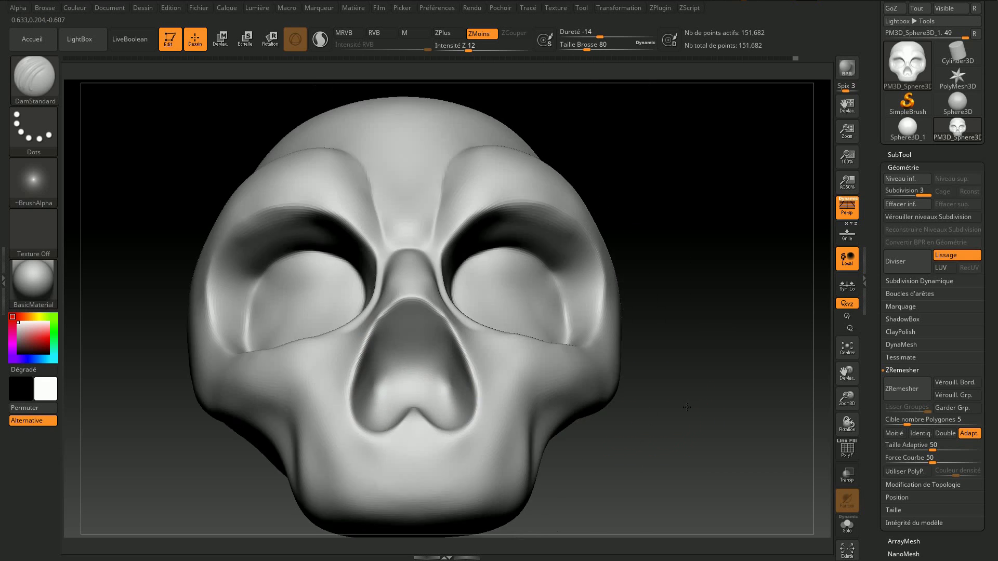
drag(382, 411, 410, 399)
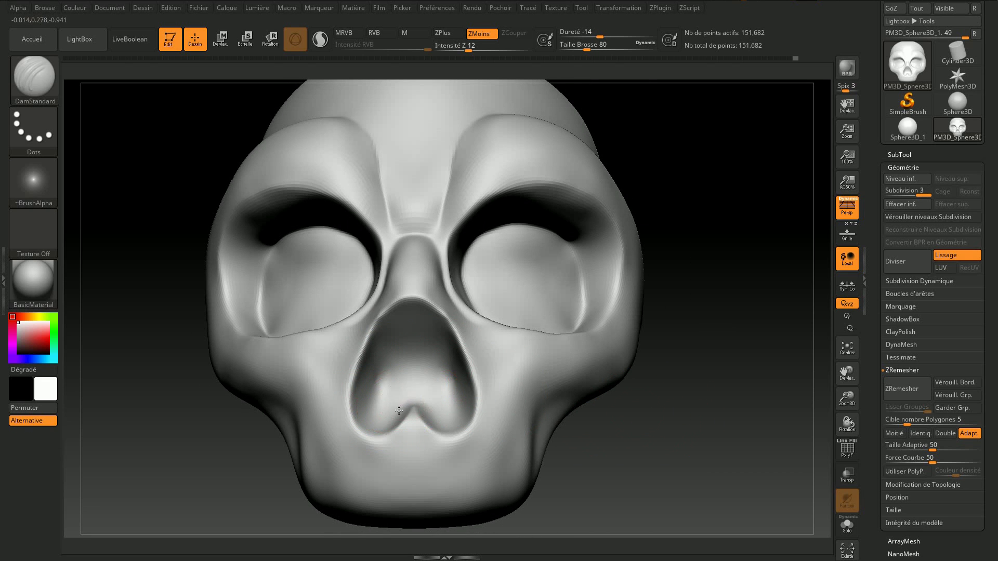
mouse_move(369, 407)
mouse_down()
mouse_move(380, 359)
mouse_move(407, 326)
mouse_move(378, 370)
mouse_up()
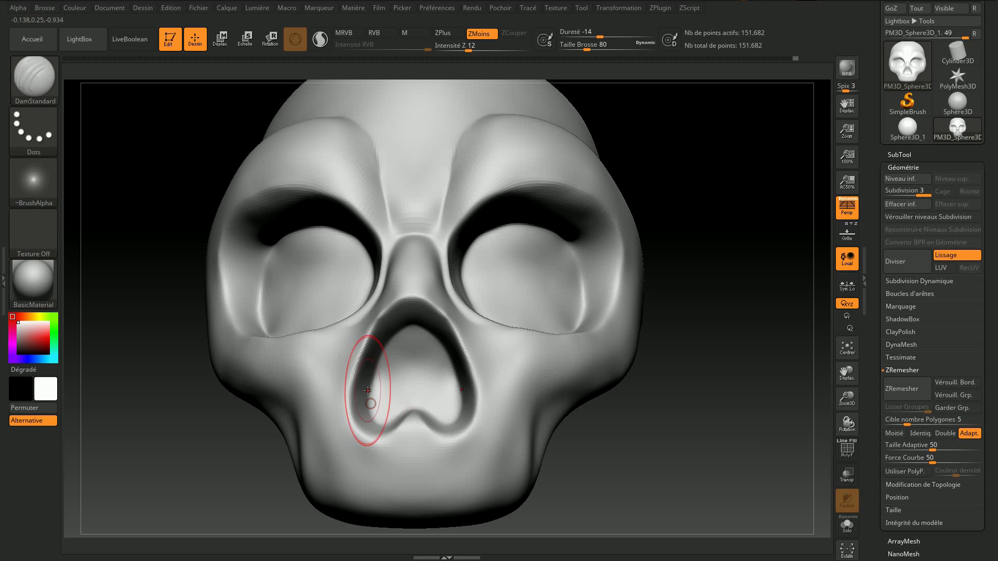
Step: From a three-quarter view, carve and deepen a thin crease running up the cheek
mouse_move(695, 383)
alt+mouse_down()
mouse_move(680, 305)
mouse_move(661, 362)
mouse_move(520, 366)
alt+mouse_up()
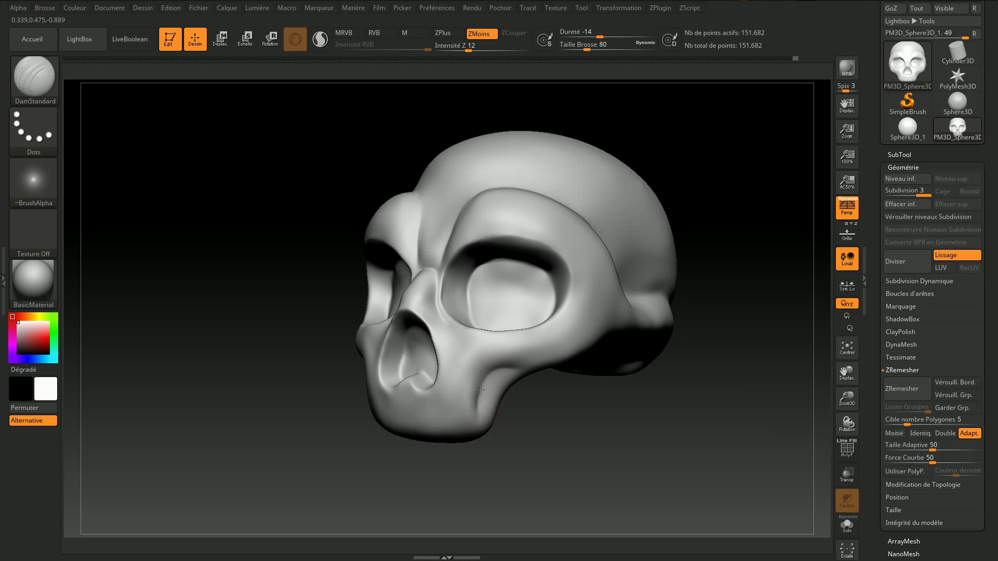
drag(517, 398, 508, 387)
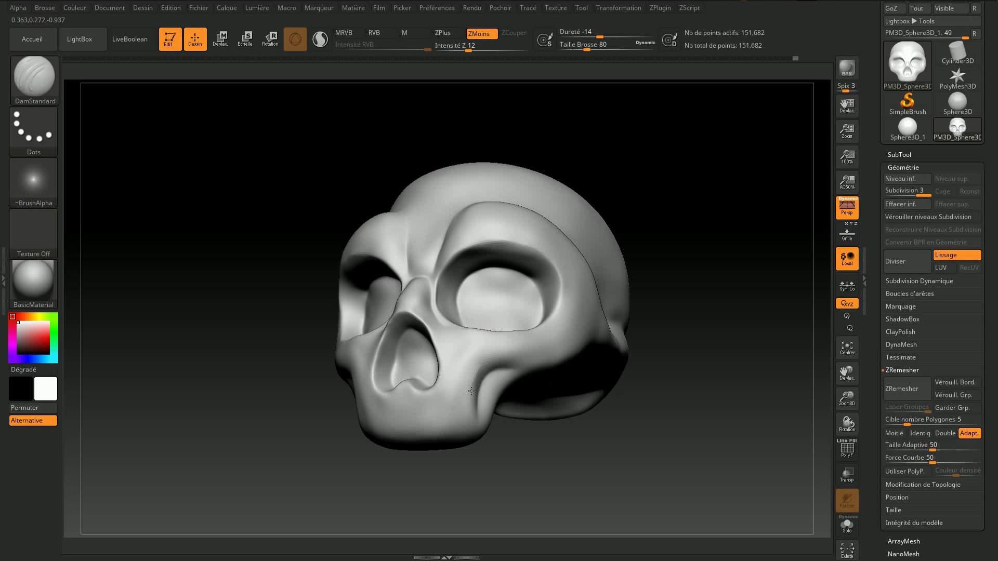
drag(475, 422, 476, 370)
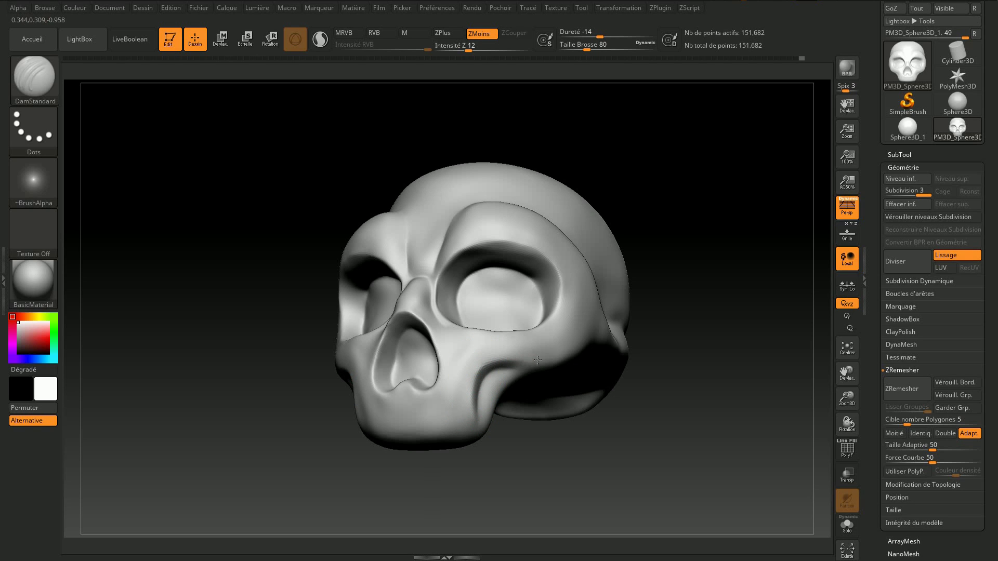
mouse_move(470, 367)
mouse_down()
mouse_move(474, 399)
mouse_move(545, 358)
mouse_up()
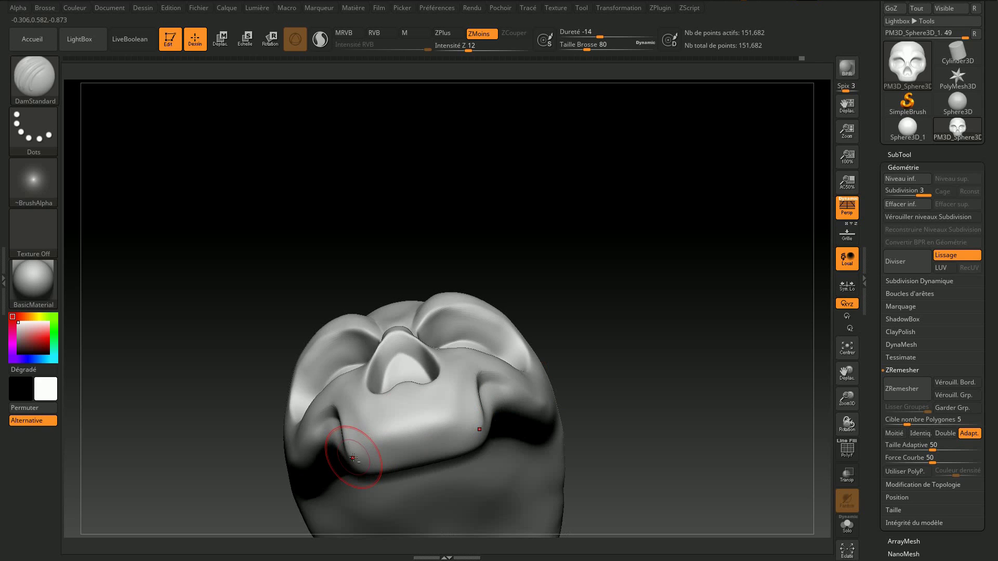
Step: Stroke a DamStandard crease along the upper lip's top edge, viewing from under the jaw
drag(383, 432, 425, 420)
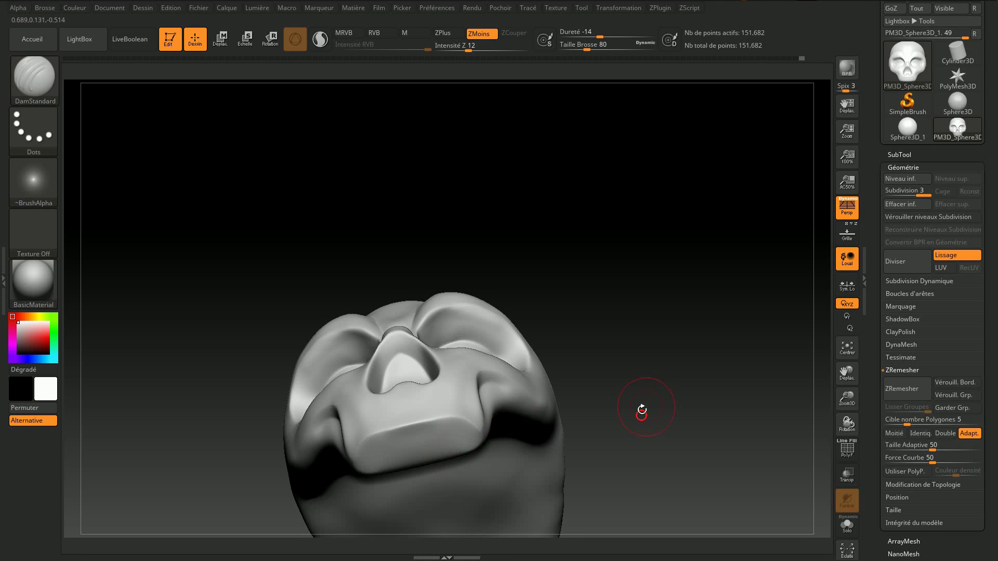
drag(641, 407, 612, 374)
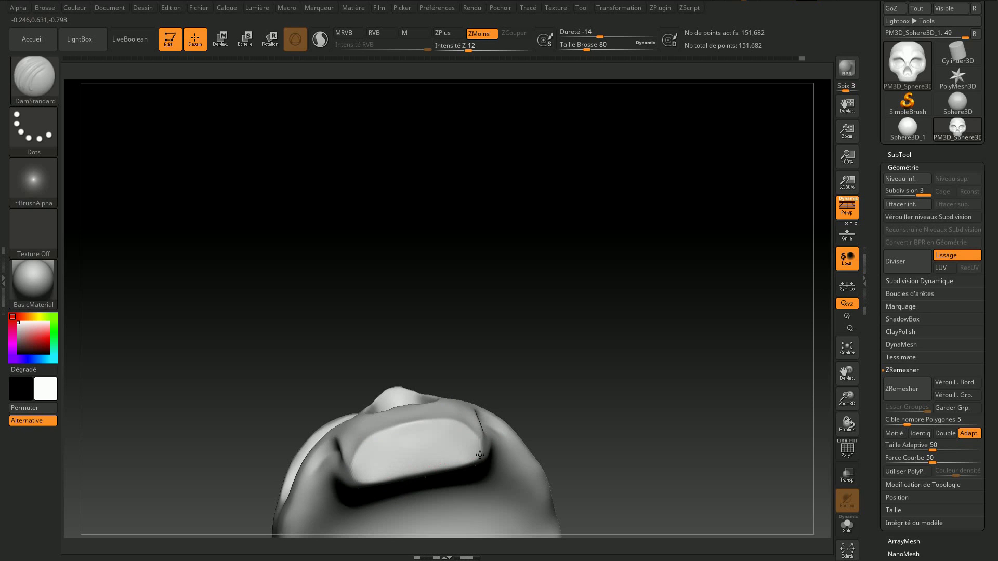
mouse_move(548, 318)
mouse_down()
mouse_move(669, 300)
mouse_move(646, 258)
mouse_move(635, 283)
mouse_move(774, 267)
mouse_move(742, 234)
mouse_up()
drag(399, 314, 413, 315)
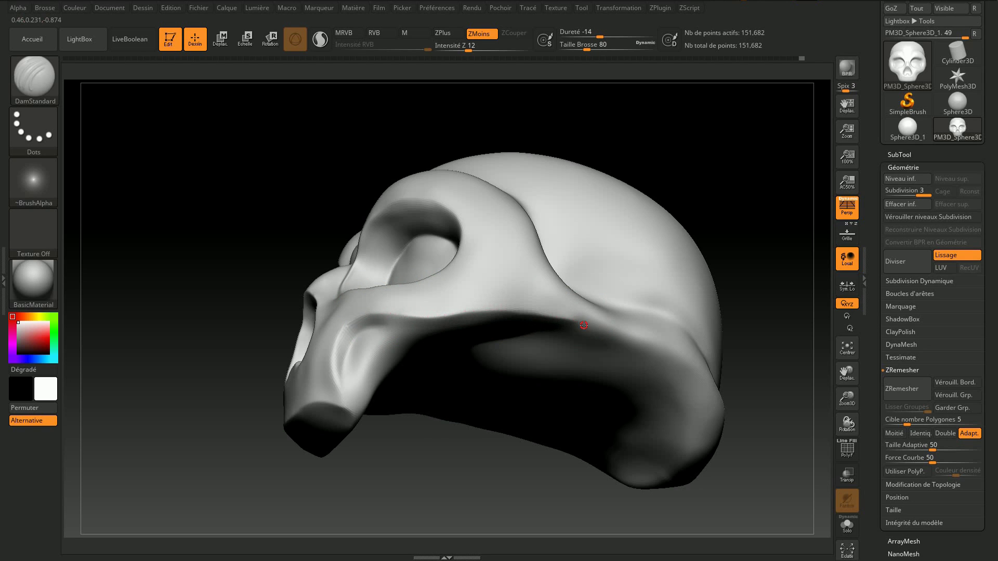
Step: Zoom in on the skull's side and deepen the crease along the cranium's side band
mouse_move(702, 218)
mouse_down()
mouse_move(721, 214)
mouse_move(713, 272)
mouse_up()
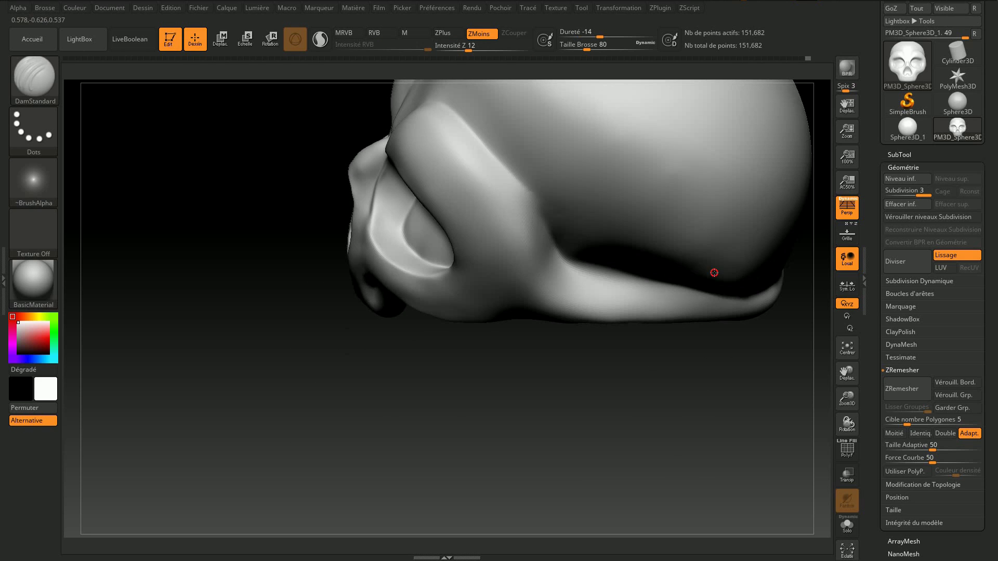
drag(222, 196, 364, 171)
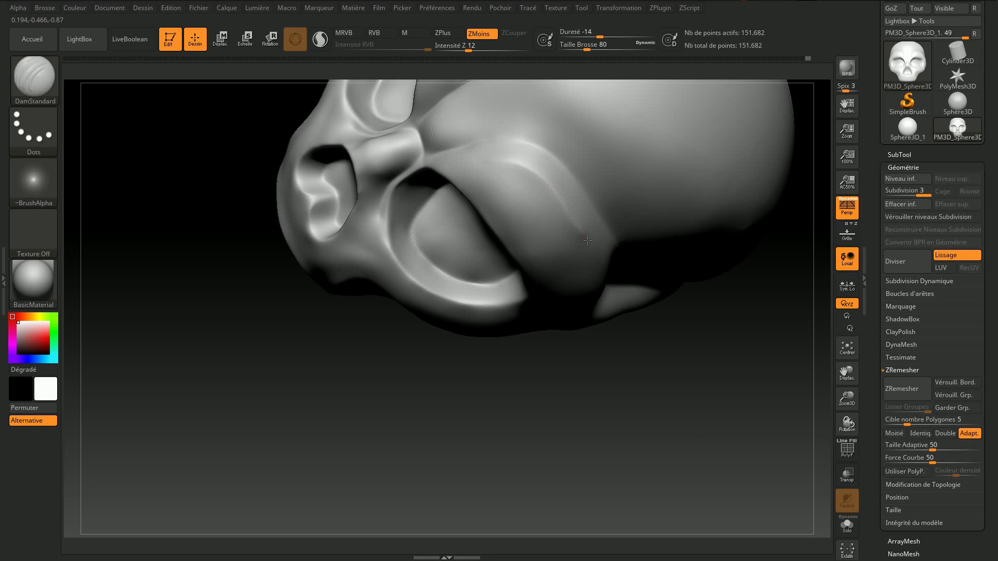
mouse_move(549, 338)
mouse_down()
mouse_move(596, 376)
mouse_move(511, 425)
mouse_up()
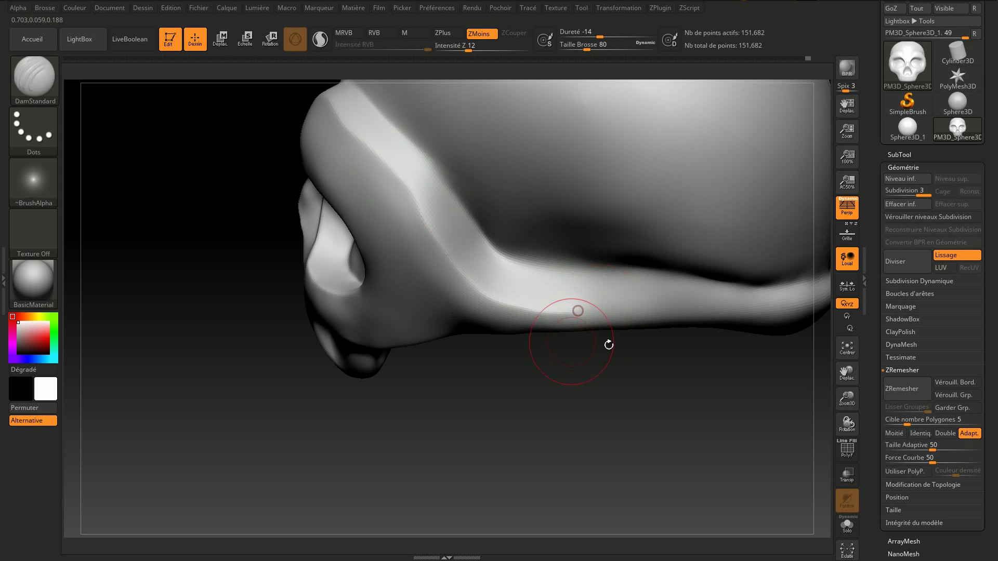
mouse_move(577, 333)
alt+mouse_down()
mouse_move(584, 364)
mouse_move(521, 403)
mouse_move(583, 402)
mouse_move(637, 383)
alt+mouse_up()
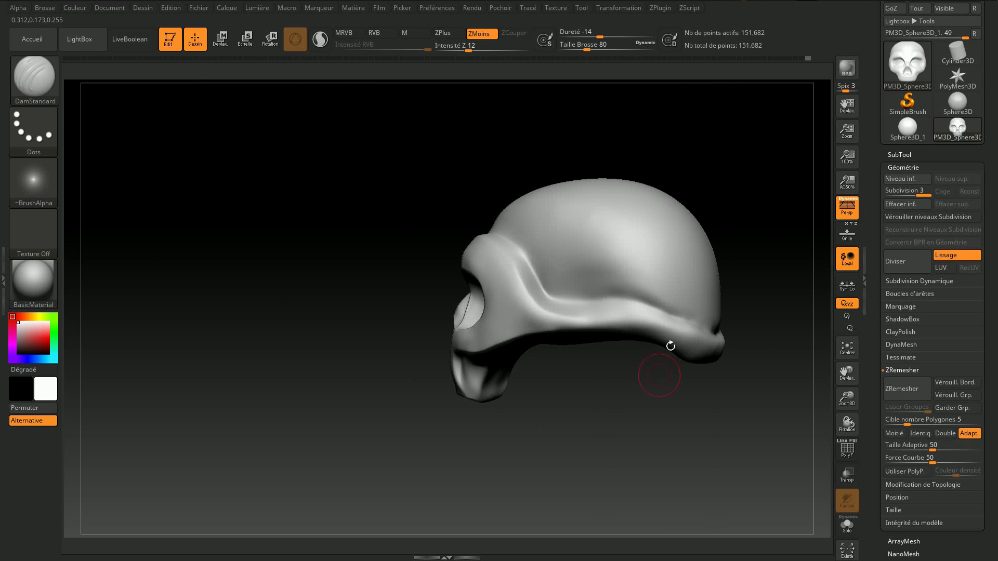
mouse_move(616, 395)
alt+mouse_down()
mouse_move(654, 467)
mouse_move(537, 330)
alt+mouse_up()
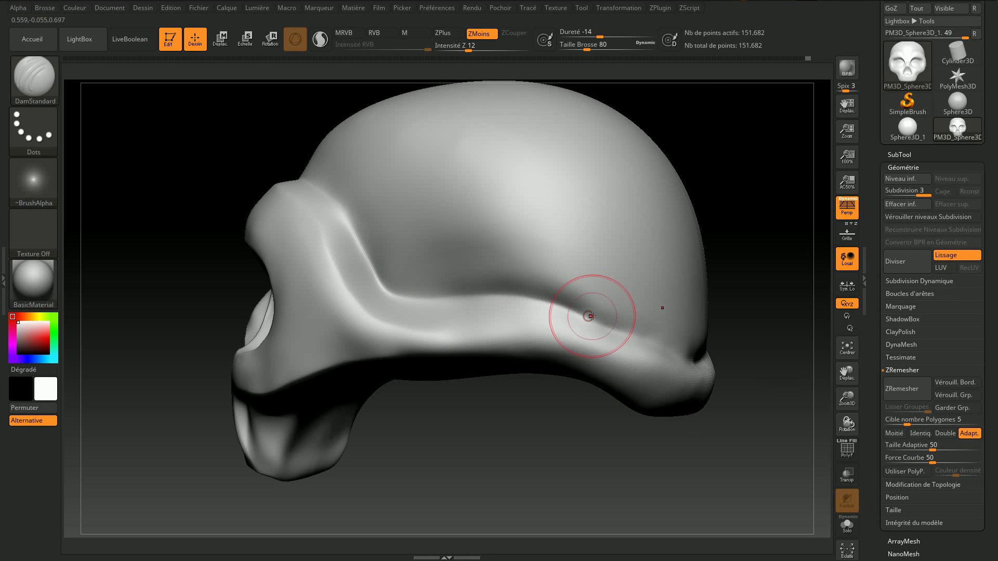
drag(773, 267, 650, 312)
mouse_move(490, 324)
mouse_down()
mouse_move(624, 372)
mouse_move(680, 373)
mouse_up()
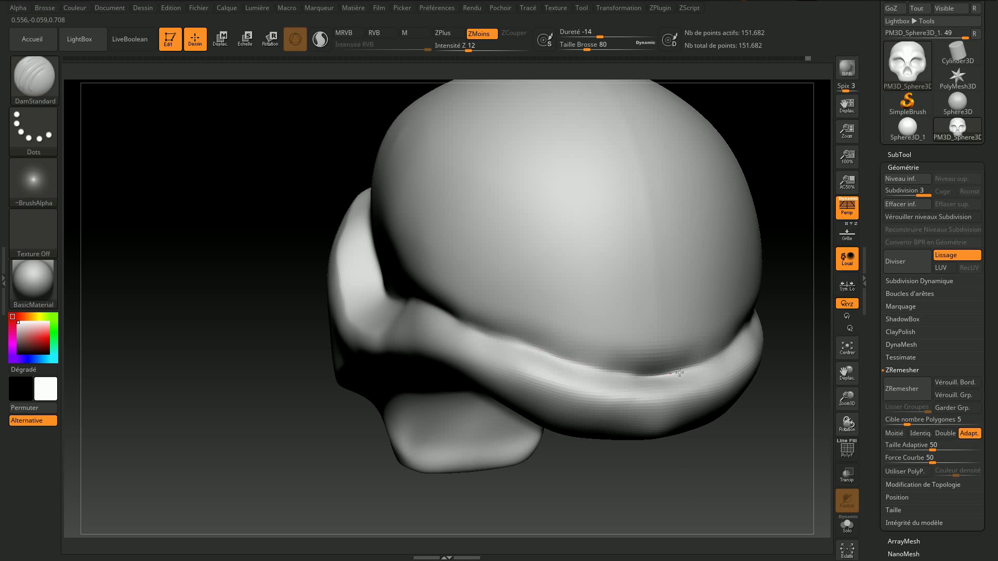
mouse_move(471, 320)
mouse_down()
mouse_move(593, 367)
mouse_move(712, 379)
mouse_up()
Step: Continue carving DamStandard strokes along the full length of the band crease
mouse_move(577, 468)
mouse_down()
mouse_move(561, 400)
mouse_move(346, 256)
mouse_up()
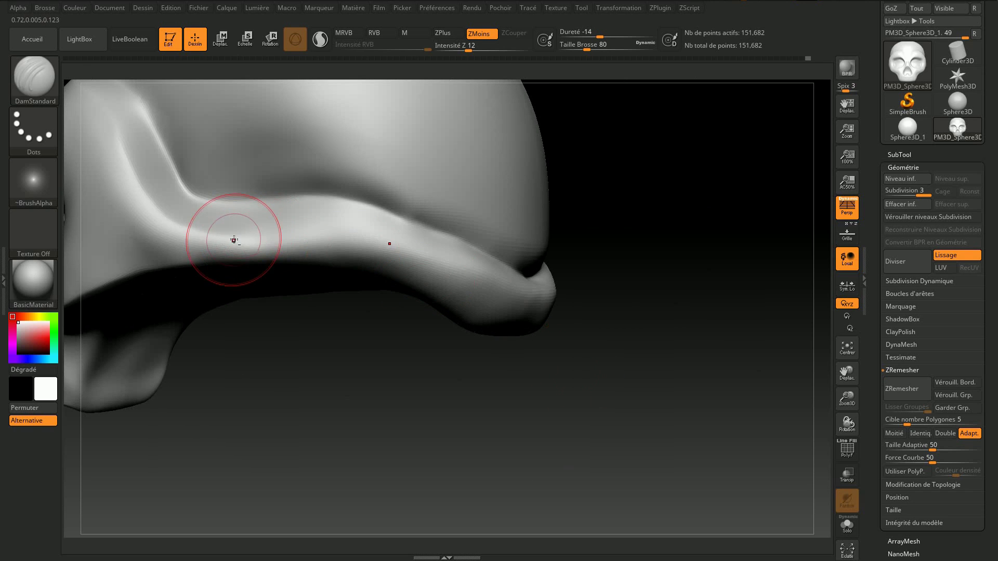
drag(224, 237, 241, 238)
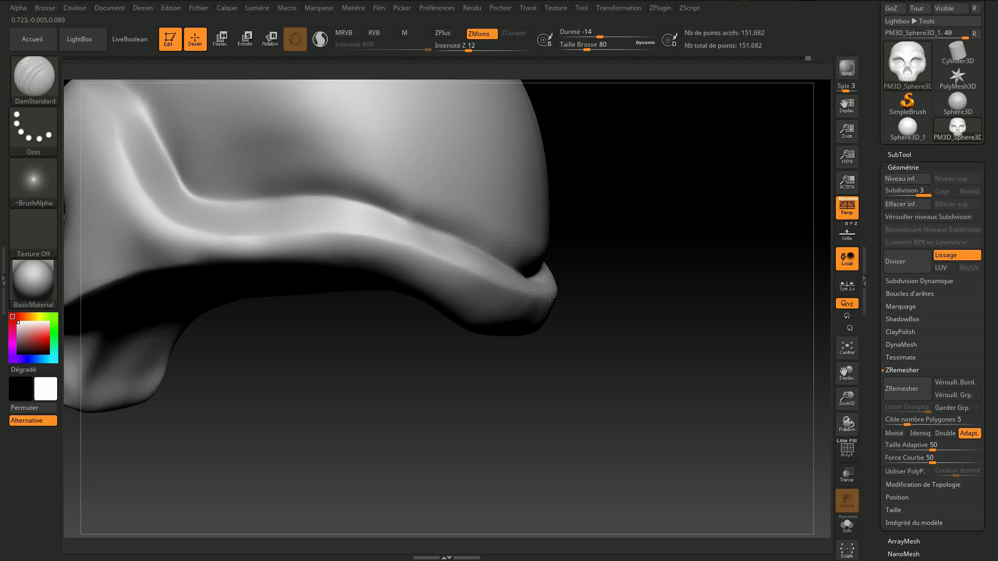
drag(170, 220, 184, 227)
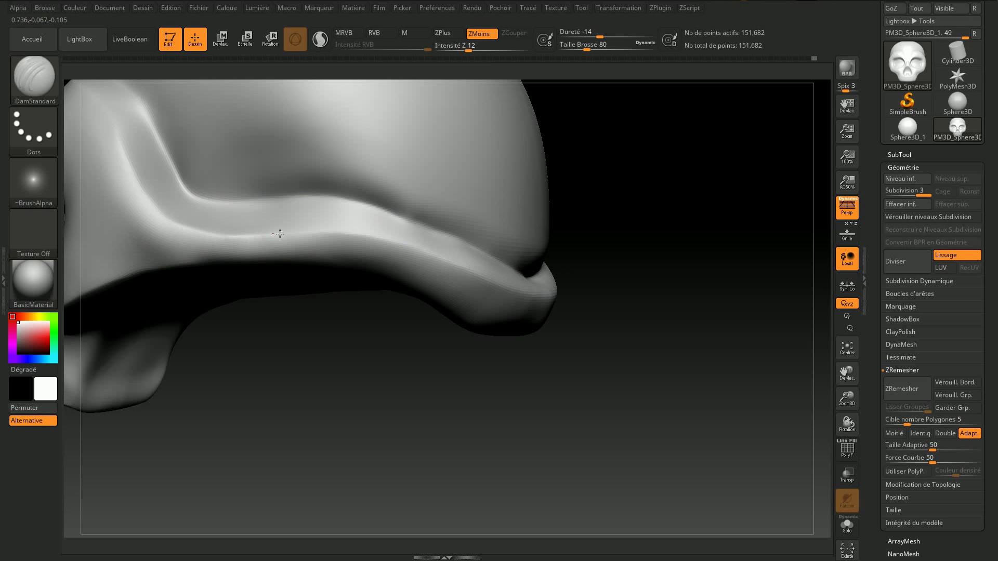
drag(314, 230, 374, 237)
Step: Smooth and slightly extend the side band crease, then orbit around the cranium to inspect it
key(shift)
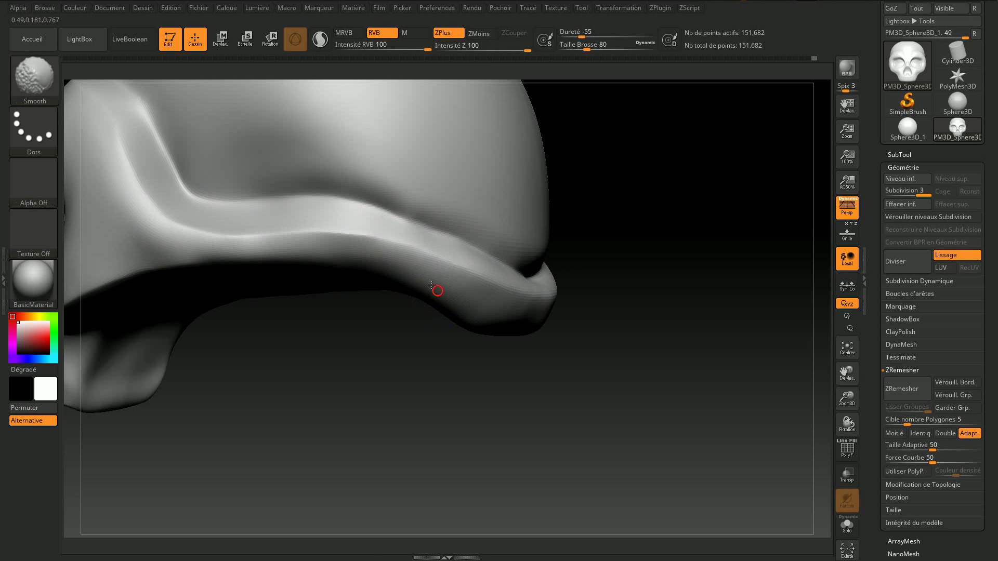
mouse_move(345, 374)
mouse_down()
mouse_move(350, 350)
mouse_move(223, 260)
mouse_move(177, 276)
mouse_up()
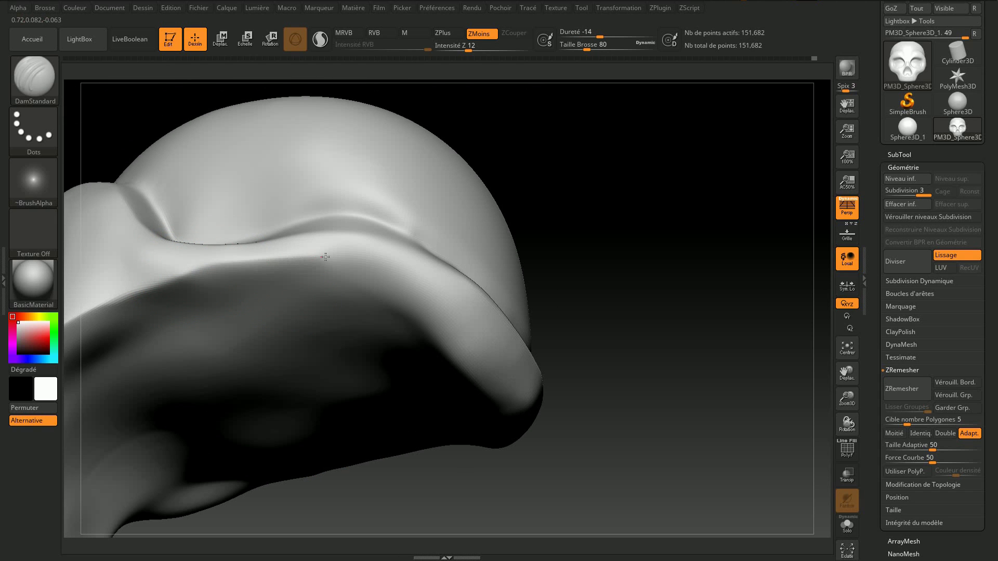
drag(393, 274, 423, 292)
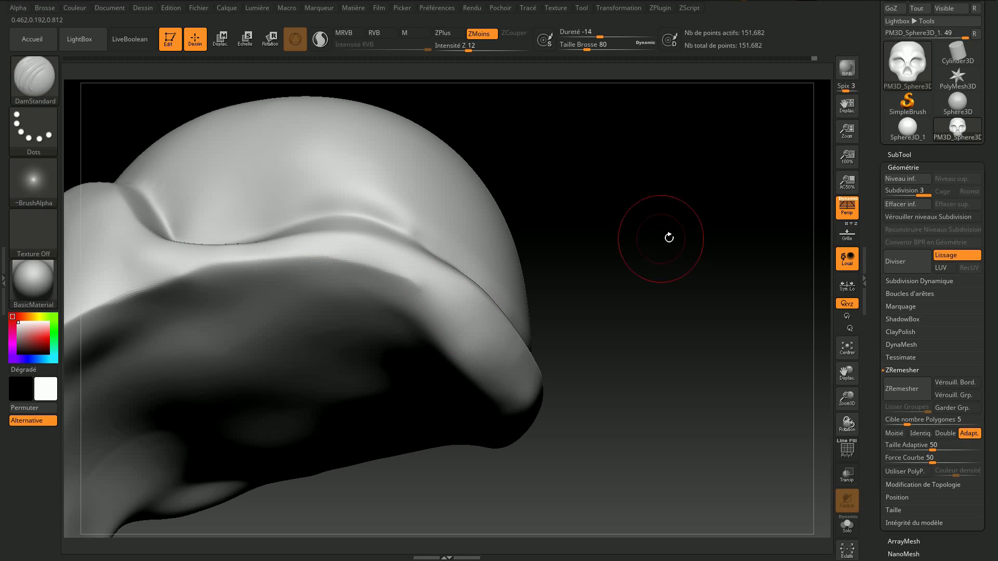
drag(668, 233, 530, 378)
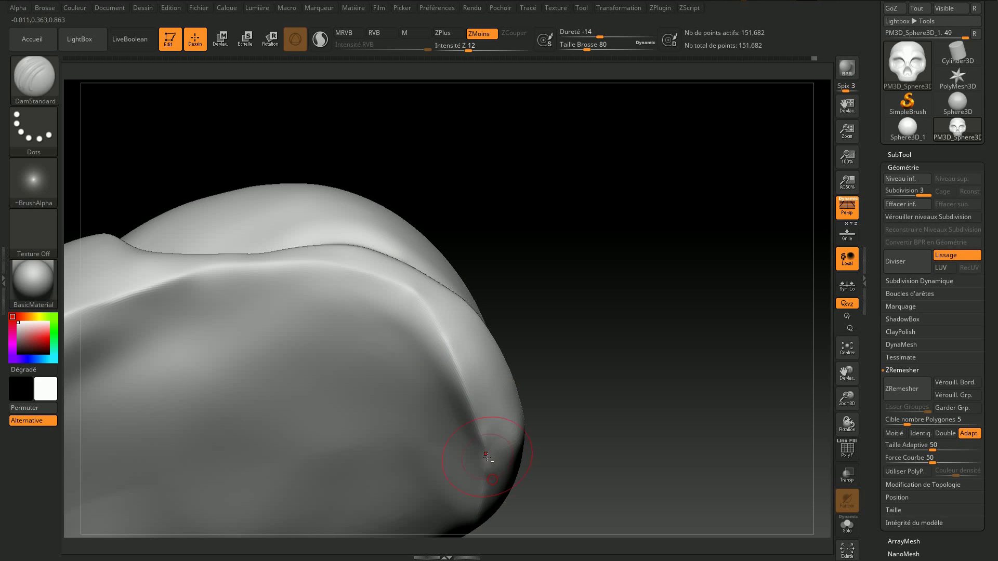
mouse_move(562, 284)
mouse_down()
mouse_move(579, 420)
mouse_move(464, 410)
mouse_up()
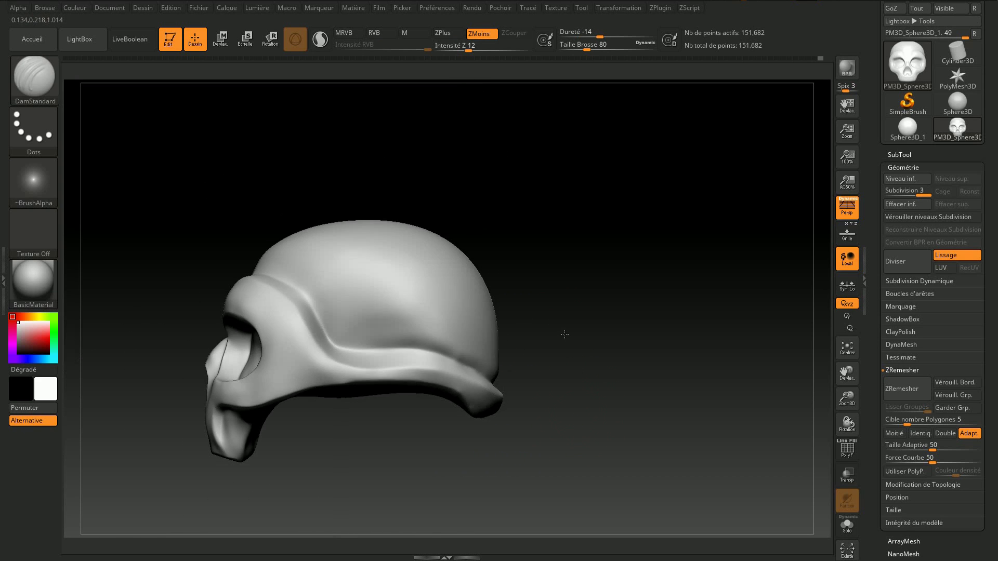
drag(454, 350, 474, 372)
key(shift)
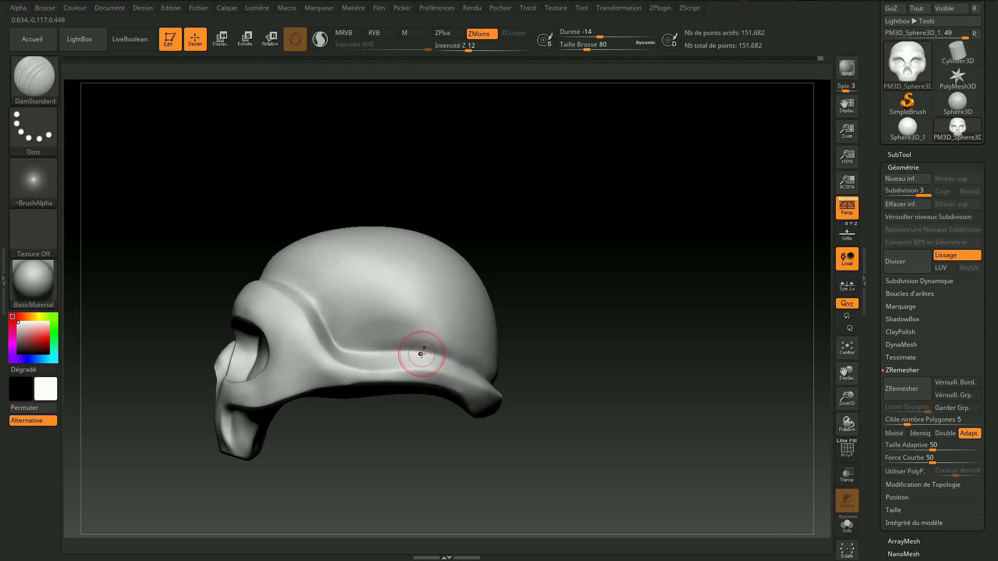
mouse_move(600, 345)
mouse_down()
mouse_move(537, 352)
mouse_move(646, 339)
mouse_move(560, 396)
mouse_move(615, 340)
mouse_move(639, 413)
mouse_move(640, 395)
mouse_up()
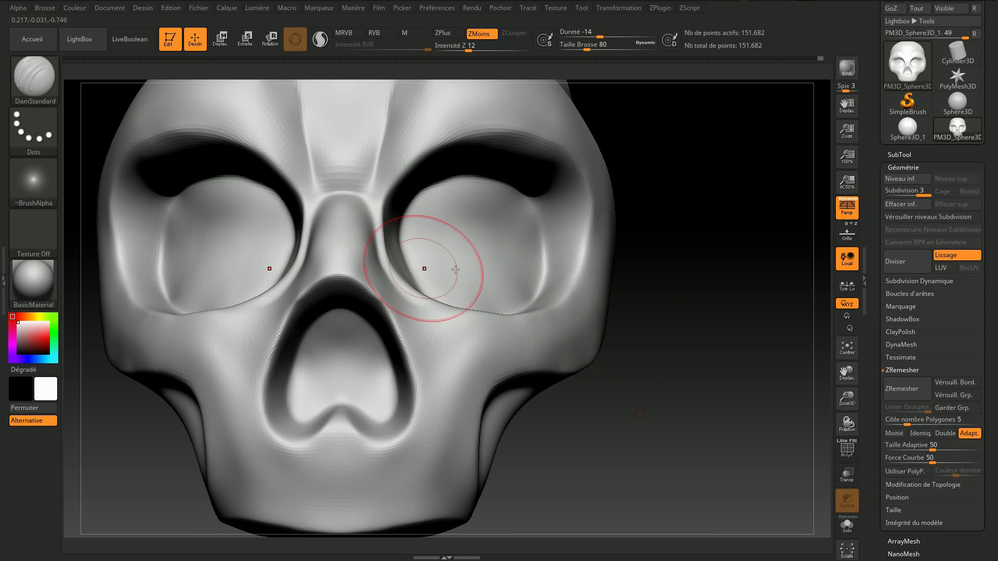
Step: Carve grooves along the side of the nose, the upper bridge and the cheek beside it
drag(650, 214, 665, 218)
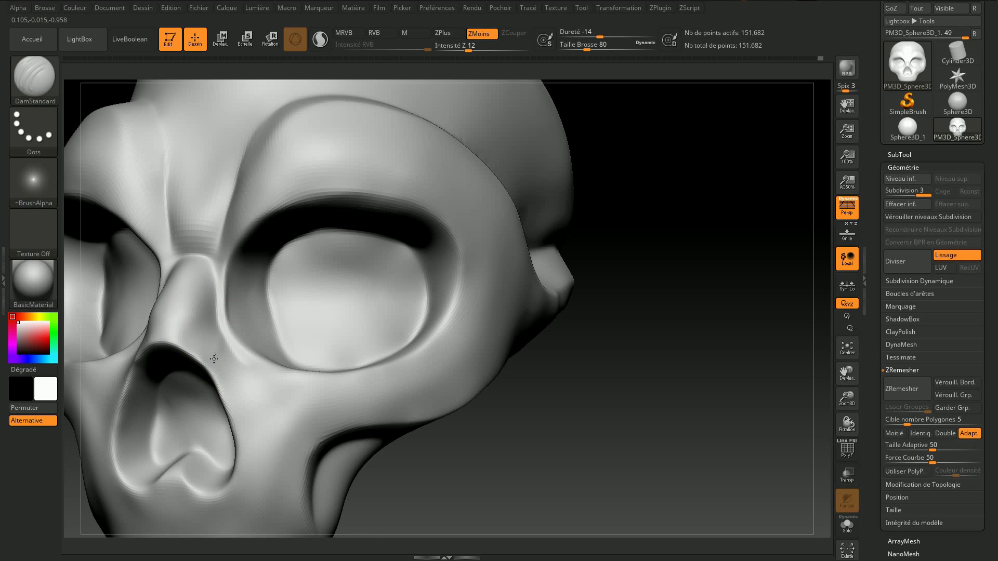
drag(225, 291, 213, 364)
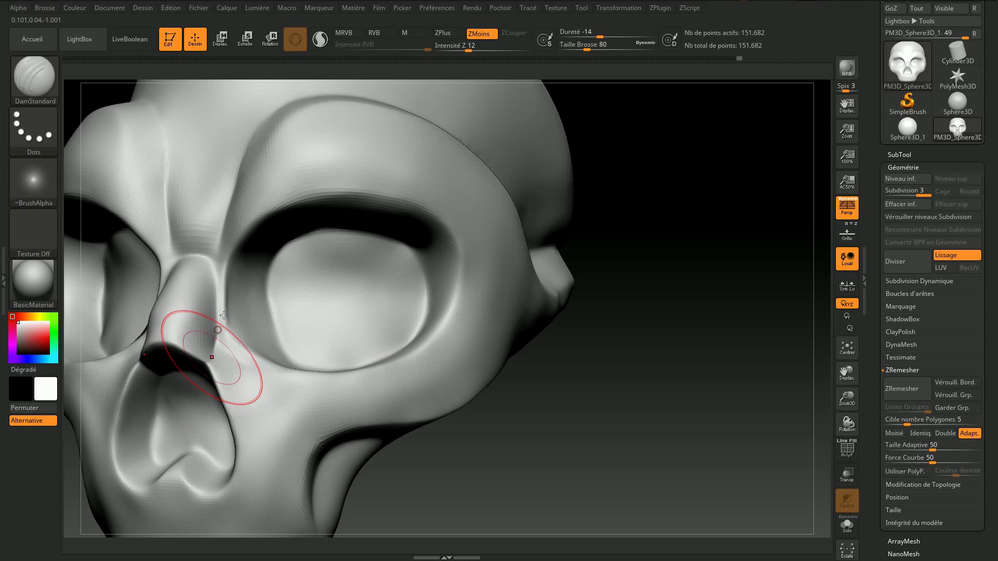
drag(196, 257, 218, 296)
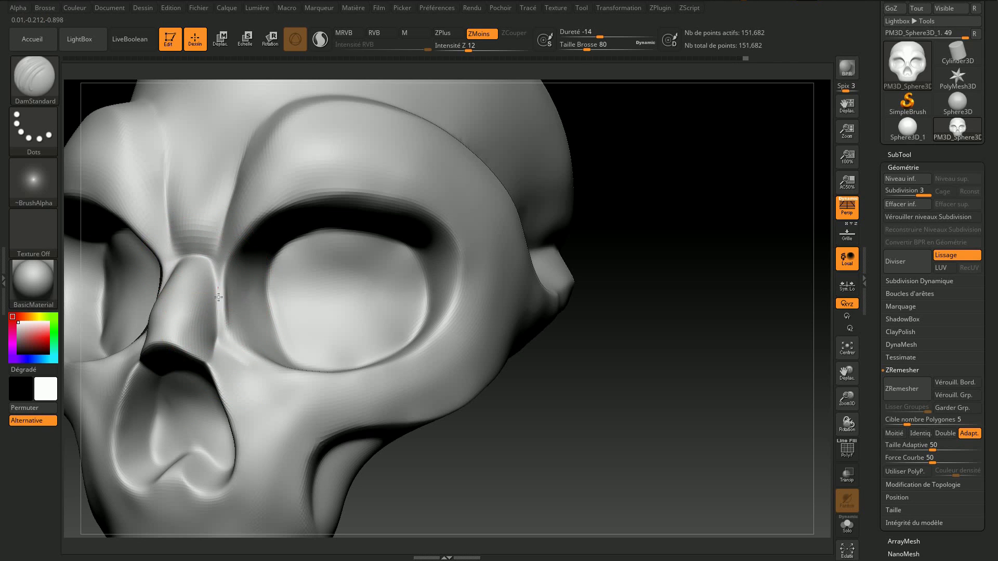
drag(247, 362, 238, 358)
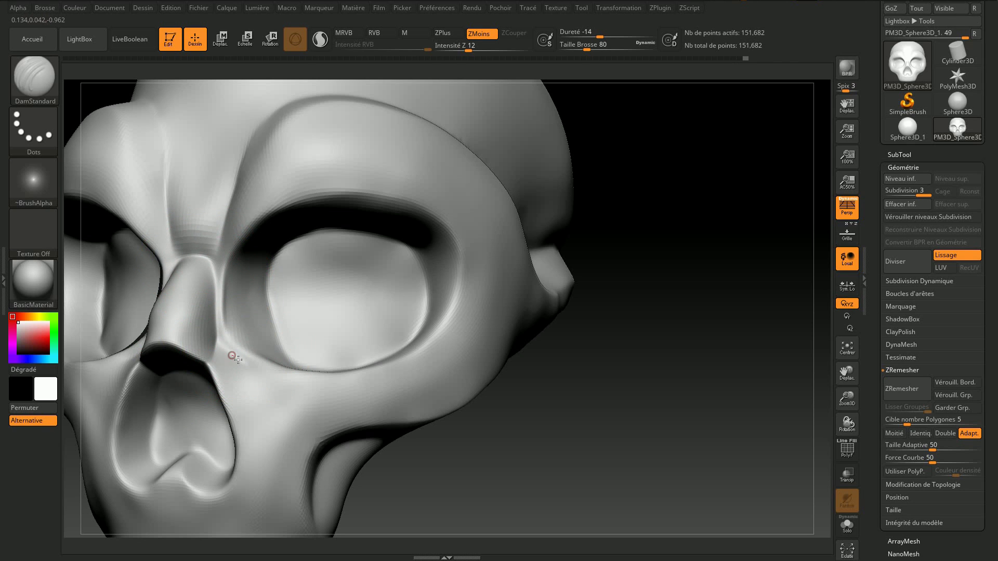
drag(280, 383, 252, 376)
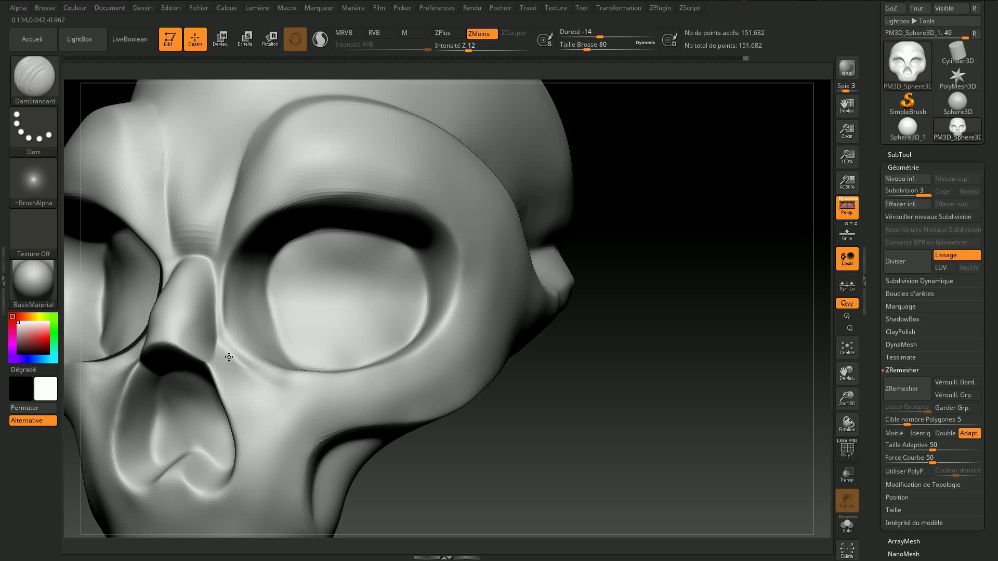
Step: From the front, groove the cheek beside the nose and the jaw, then smooth them slightly
shift+drag(517, 463, 542, 383)
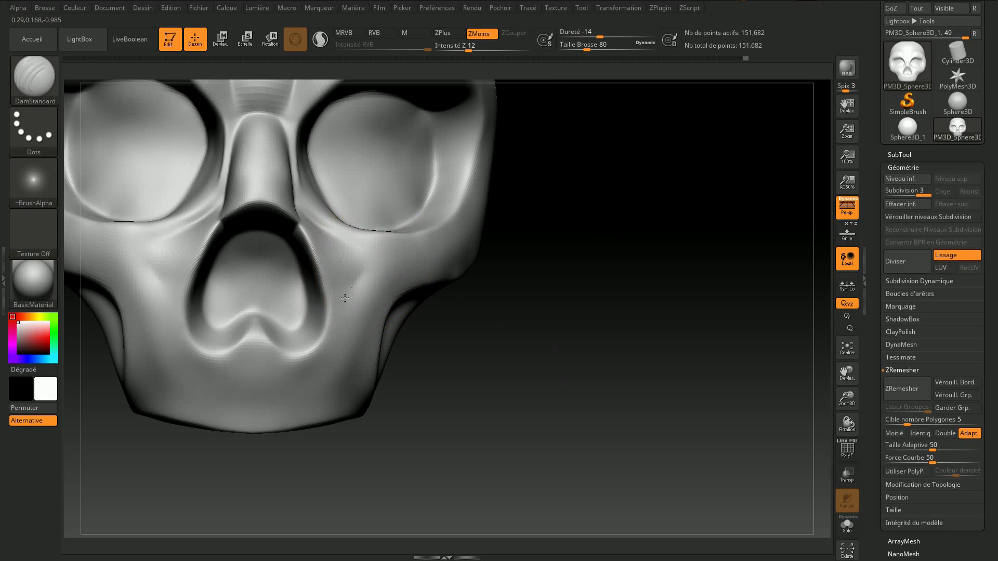
drag(359, 278, 352, 285)
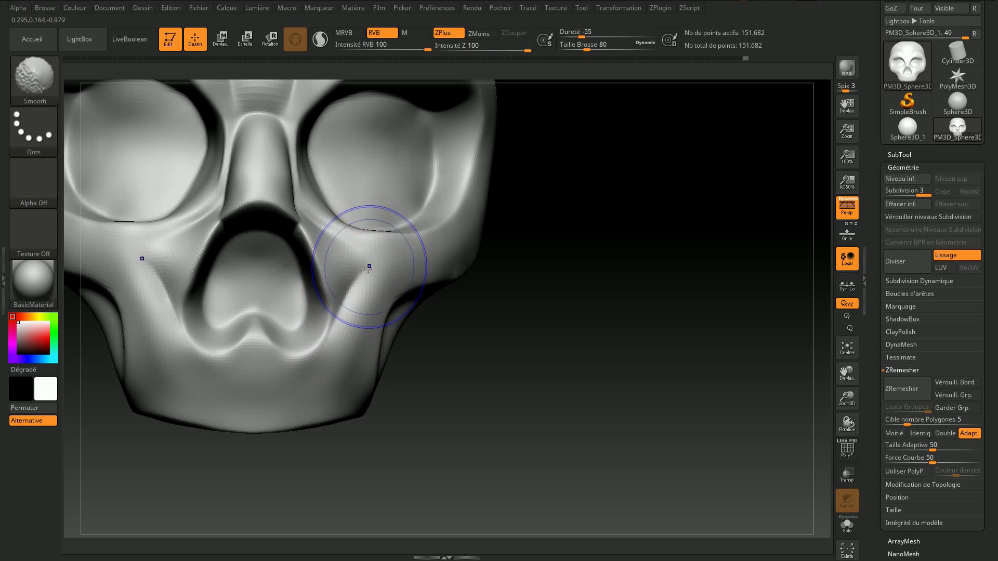
mouse_move(406, 331)
mouse_down()
mouse_move(464, 331)
mouse_move(447, 343)
mouse_up()
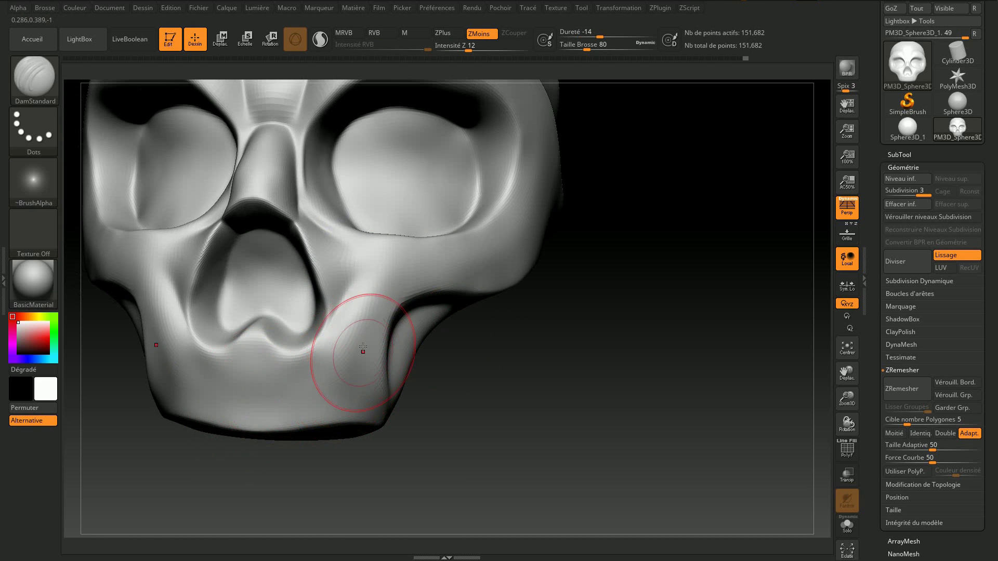
mouse_move(358, 344)
mouse_down()
mouse_move(323, 401)
mouse_move(356, 367)
mouse_move(365, 410)
mouse_move(346, 367)
mouse_move(357, 412)
mouse_move(368, 379)
mouse_move(374, 415)
mouse_move(255, 418)
mouse_move(322, 388)
mouse_up()
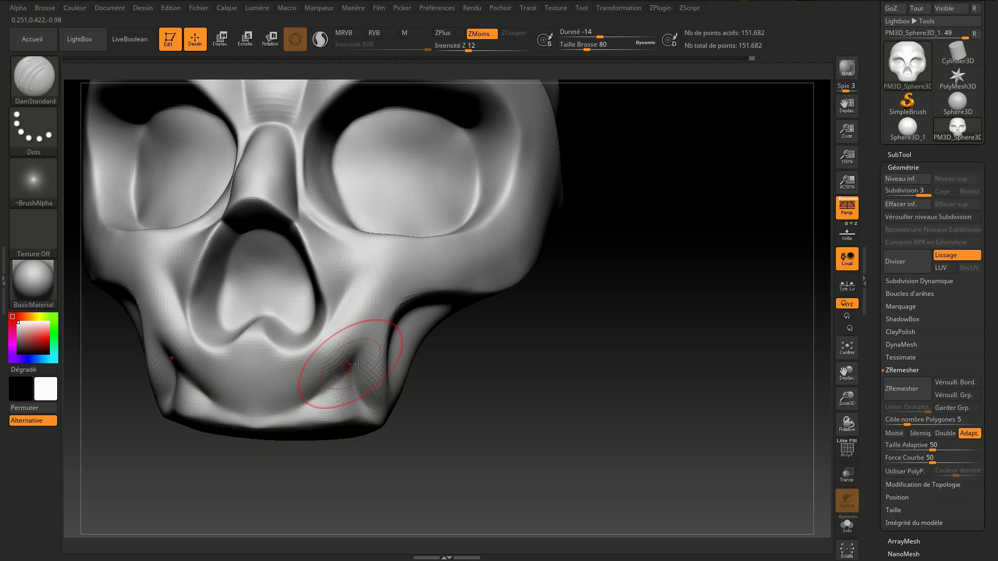
key(shift)
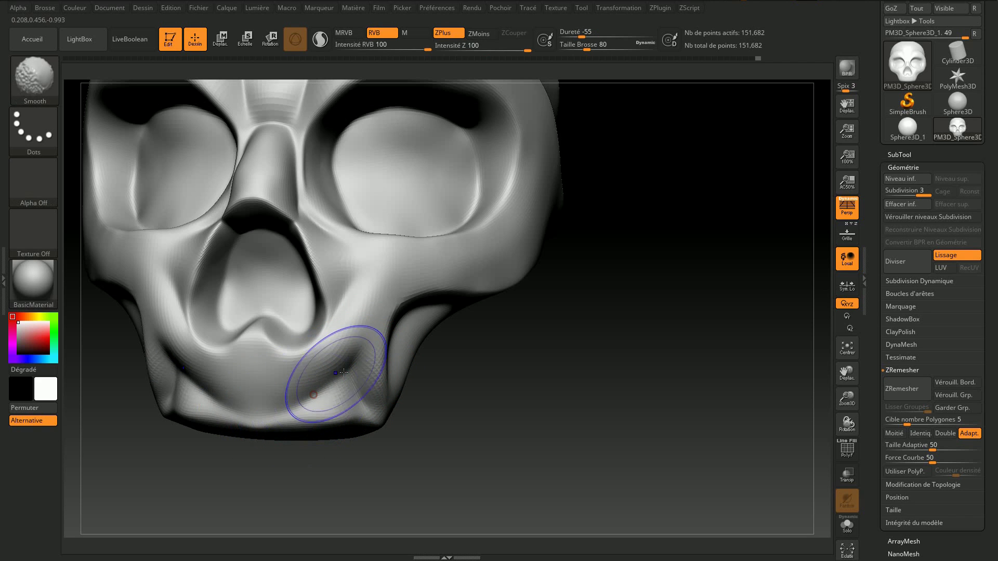
mouse_move(516, 356)
mouse_down()
mouse_move(517, 340)
mouse_move(492, 338)
mouse_up()
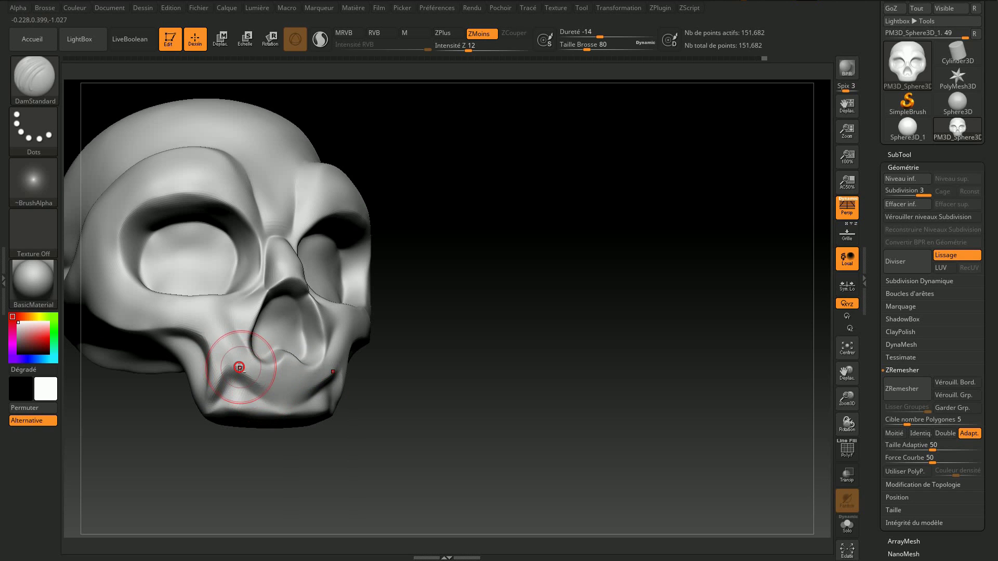
Step: Drag one DamStandard stroke across the upper lip beside the nose, then review the face from the front
drag(238, 368, 306, 387)
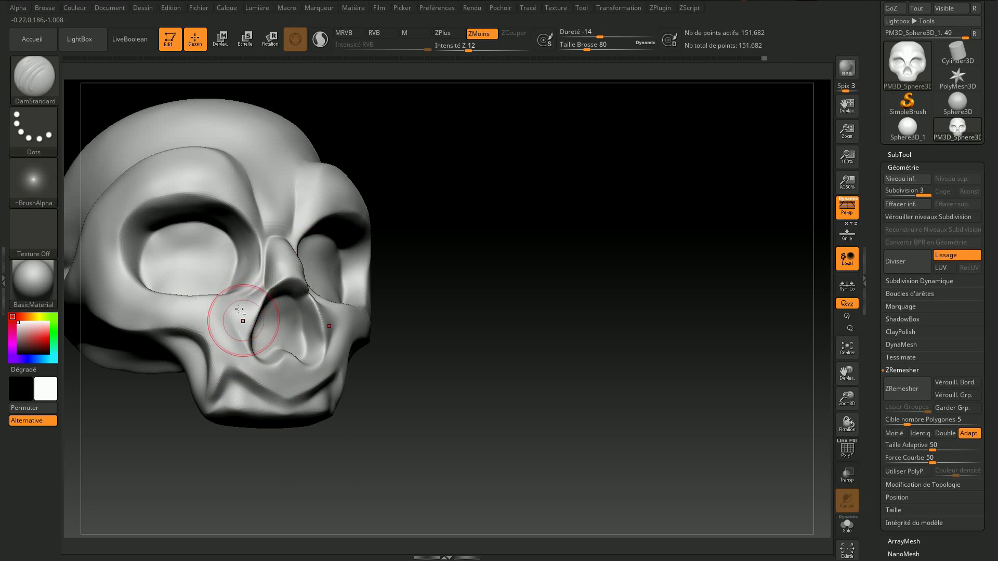
drag(504, 261, 479, 284)
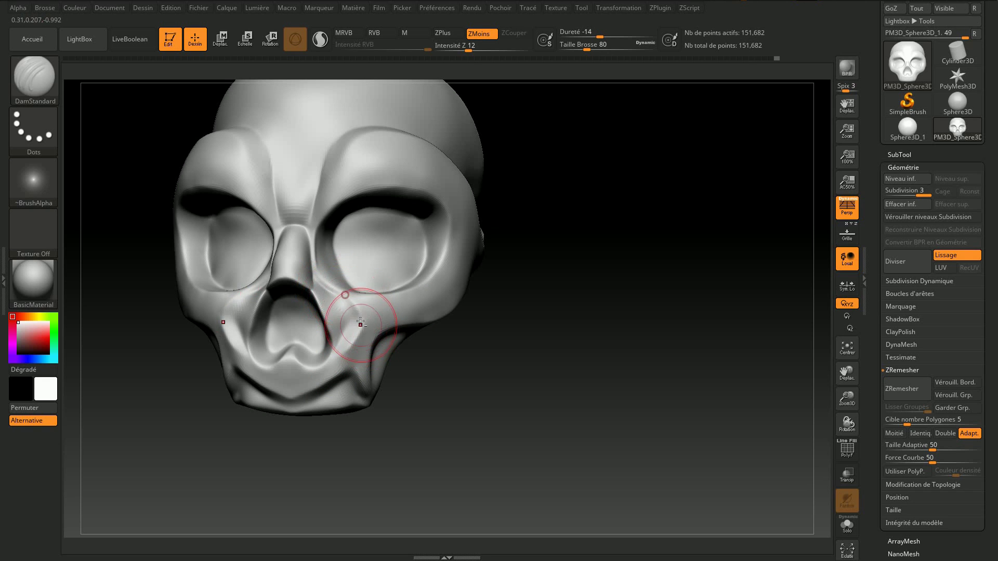
mouse_move(447, 312)
mouse_down()
mouse_move(534, 340)
mouse_move(523, 332)
mouse_move(528, 296)
mouse_move(507, 319)
mouse_move(356, 334)
mouse_up()
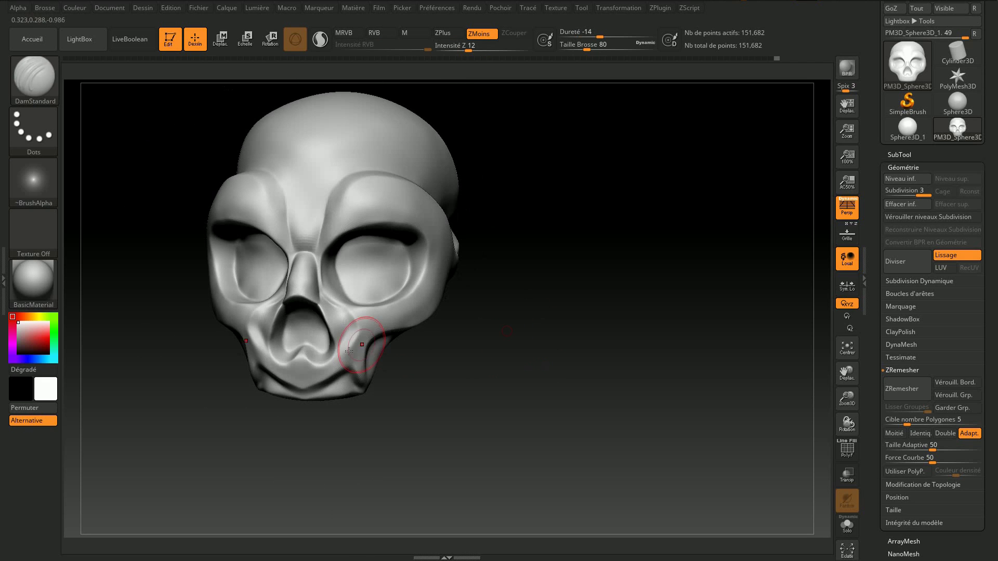
key(shift)
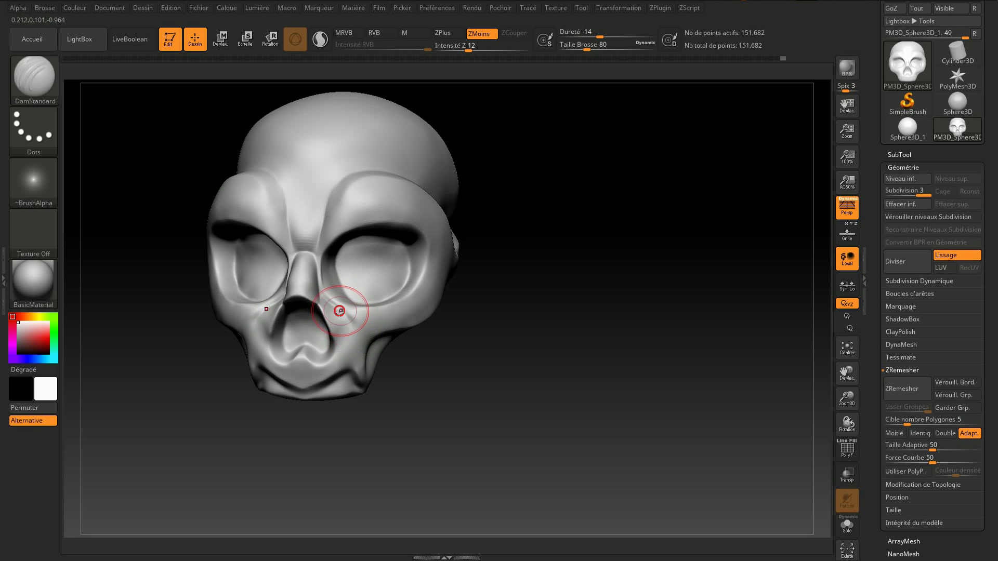
mouse_move(484, 351)
mouse_down()
mouse_move(501, 327)
mouse_move(478, 323)
mouse_move(364, 352)
mouse_up()
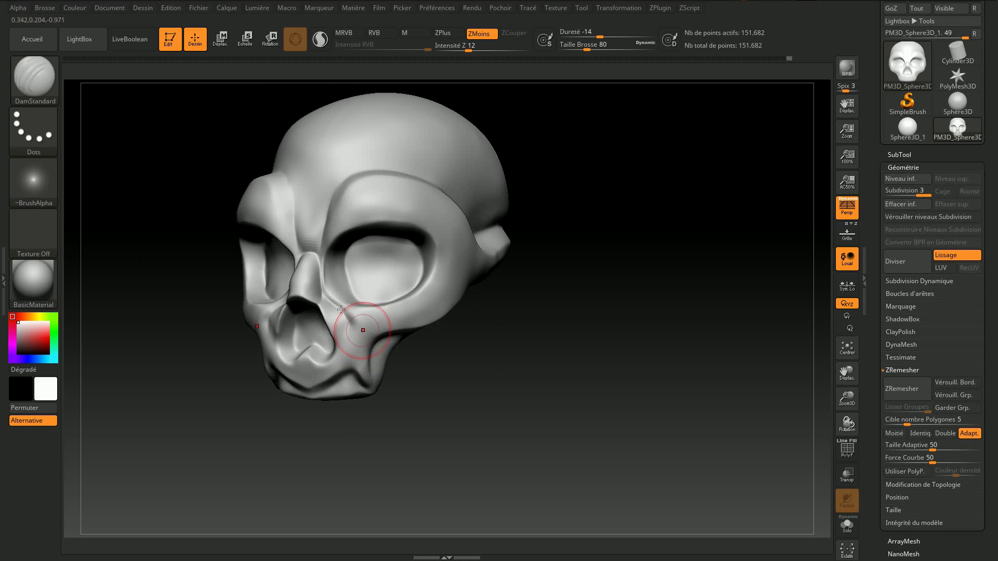
Step: Switch to the hPolish brush and polish the cheek surface
click(34, 78)
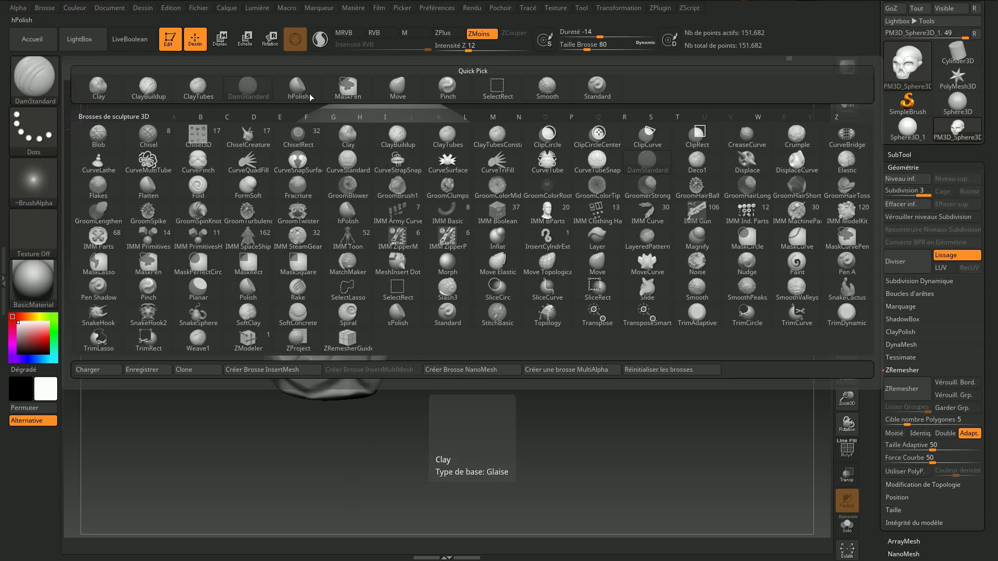
click(310, 97)
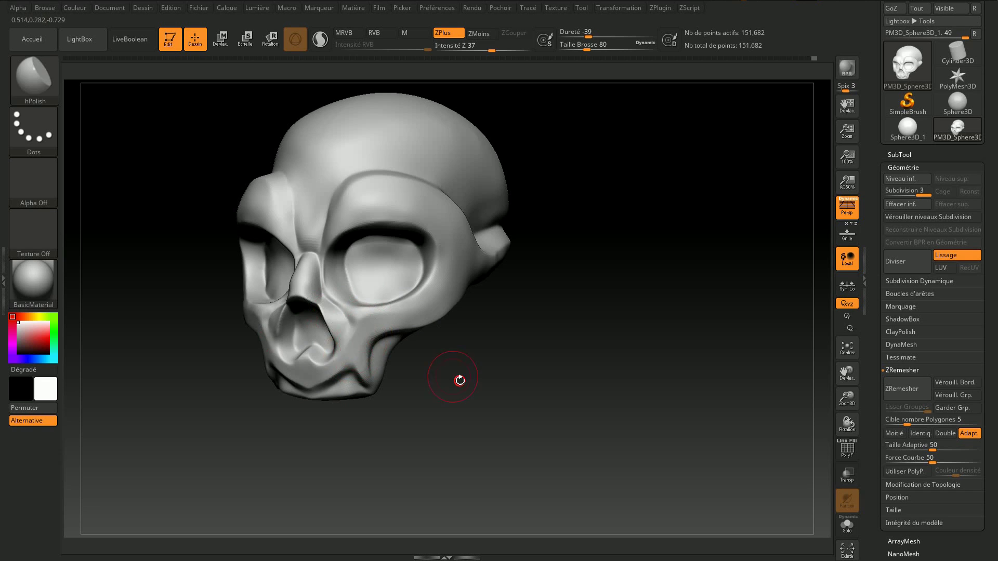
drag(460, 380, 455, 335)
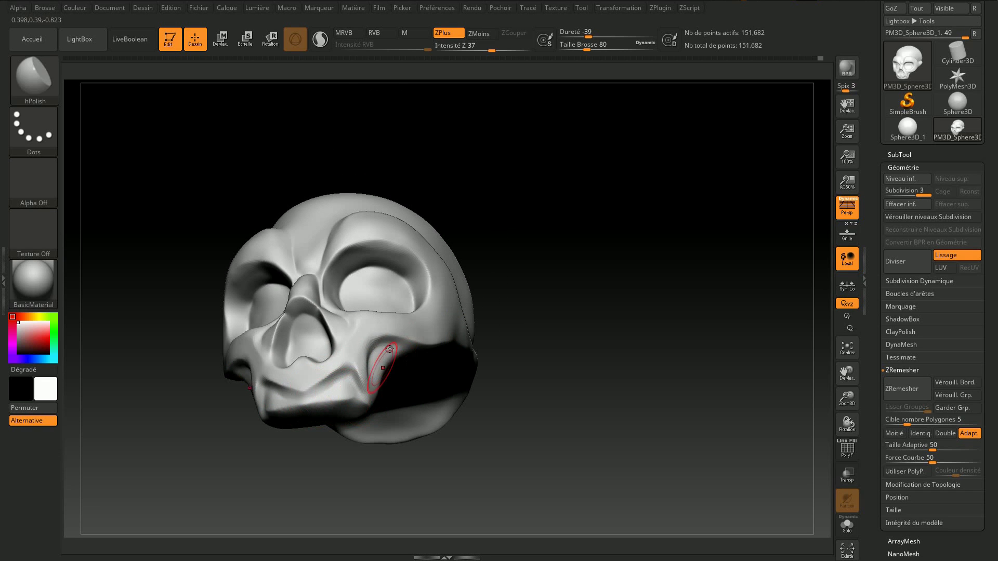
drag(394, 324, 385, 332)
Step: Polish the brow ridge and build the nose bridge into a wider ridge
drag(524, 248, 519, 292)
mouse_move(357, 230)
mouse_down()
mouse_move(388, 230)
mouse_move(378, 224)
mouse_up()
drag(543, 282, 424, 246)
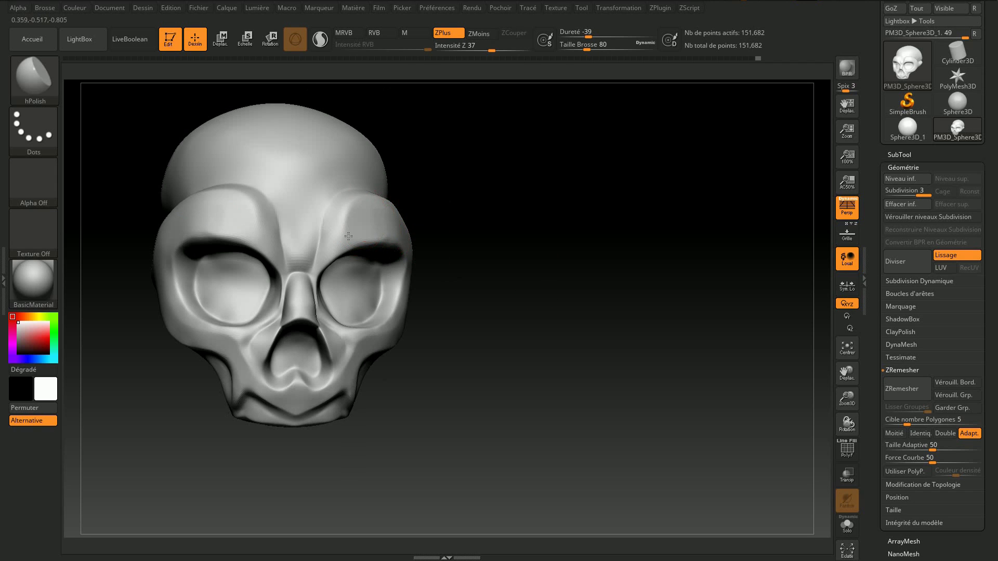
drag(498, 228, 421, 253)
drag(301, 285, 296, 306)
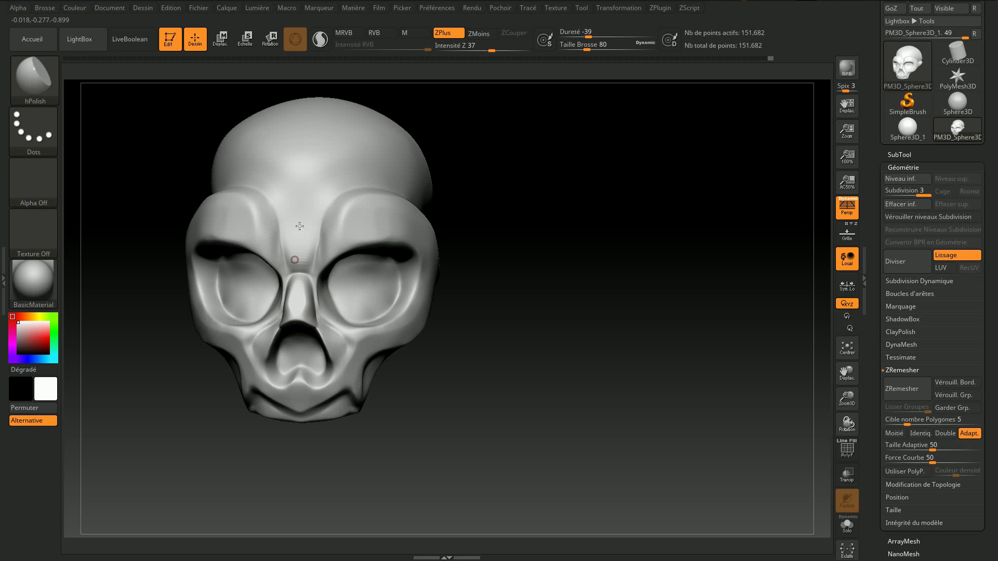
mouse_move(579, 210)
mouse_down()
mouse_move(586, 192)
mouse_move(567, 205)
mouse_up()
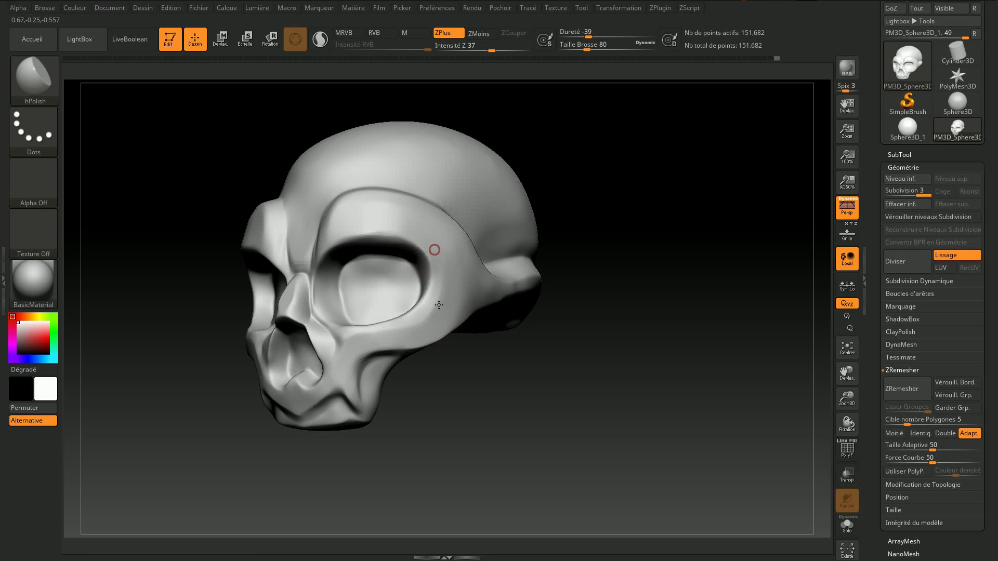
drag(523, 318, 509, 338)
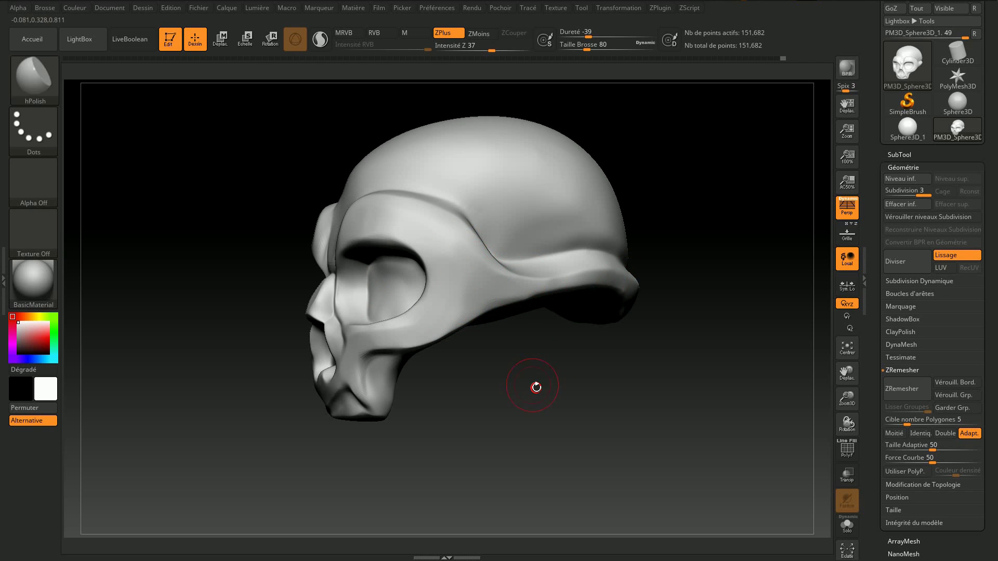
mouse_move(508, 363)
mouse_down()
mouse_move(542, 361)
mouse_move(561, 346)
mouse_move(545, 369)
mouse_move(544, 350)
mouse_move(552, 356)
mouse_move(545, 363)
mouse_move(512, 260)
mouse_up()
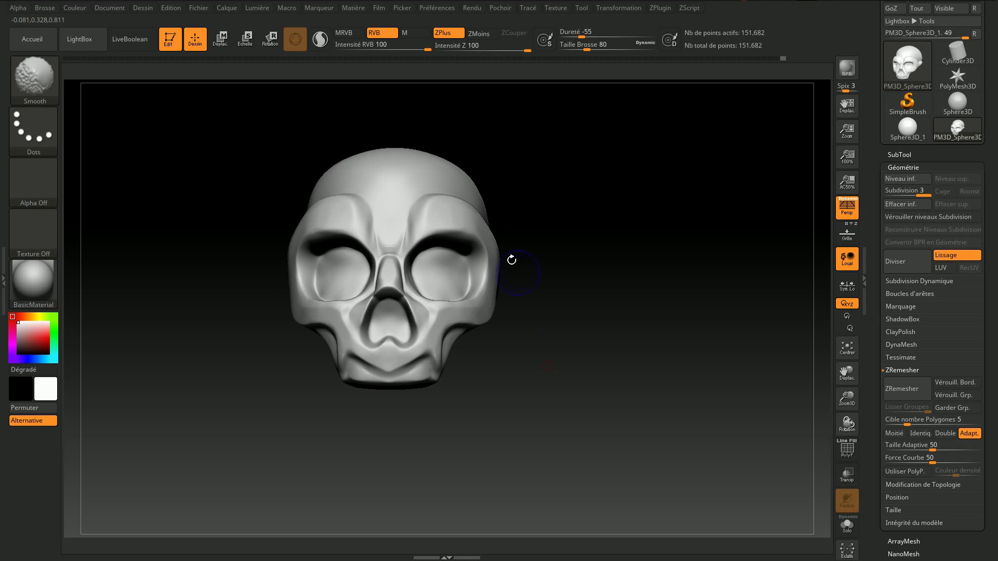
mouse_move(590, 213)
mouse_down()
mouse_move(579, 223)
mouse_move(586, 205)
mouse_move(619, 205)
mouse_move(630, 221)
mouse_move(582, 236)
mouse_move(628, 228)
mouse_move(411, 205)
mouse_up()
drag(346, 158, 409, 191)
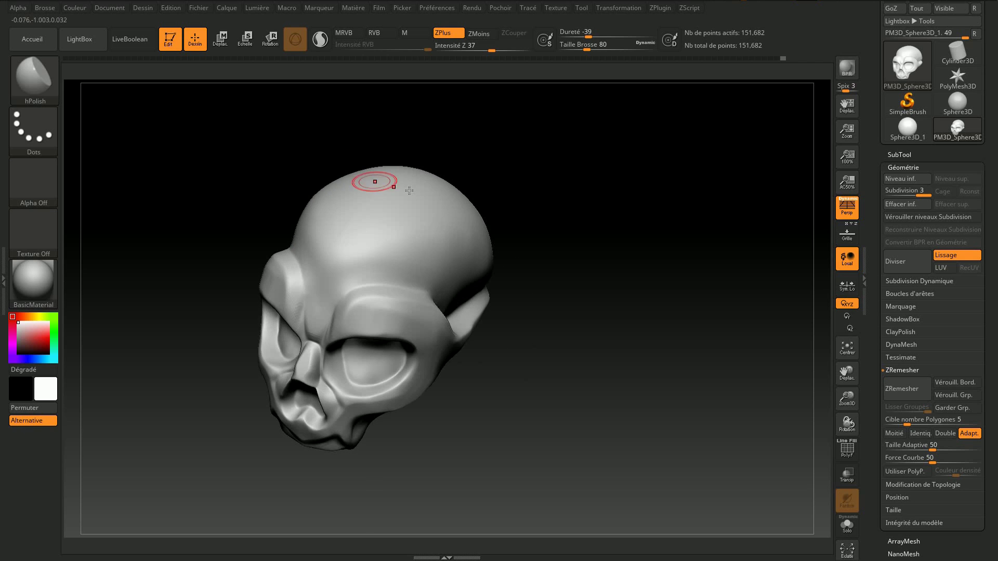
Step: Enlarge the brush to size 192 and polish the forehead and faceted dome smooth
drag(561, 43, 583, 44)
mouse_move(610, 220)
mouse_down()
mouse_move(606, 245)
mouse_move(630, 250)
mouse_up()
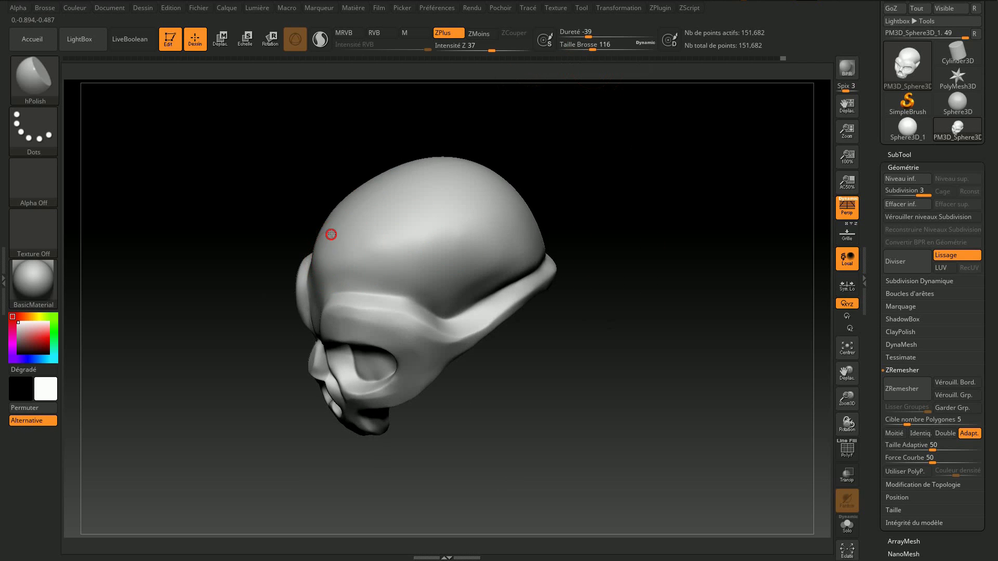
drag(588, 48, 599, 48)
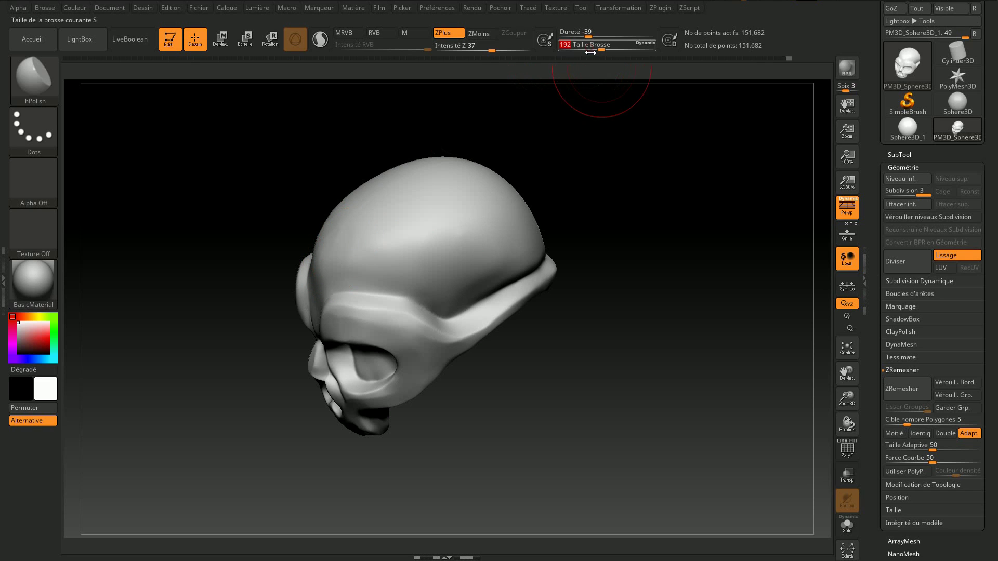
drag(322, 282, 324, 267)
drag(410, 247, 414, 237)
drag(407, 200, 475, 199)
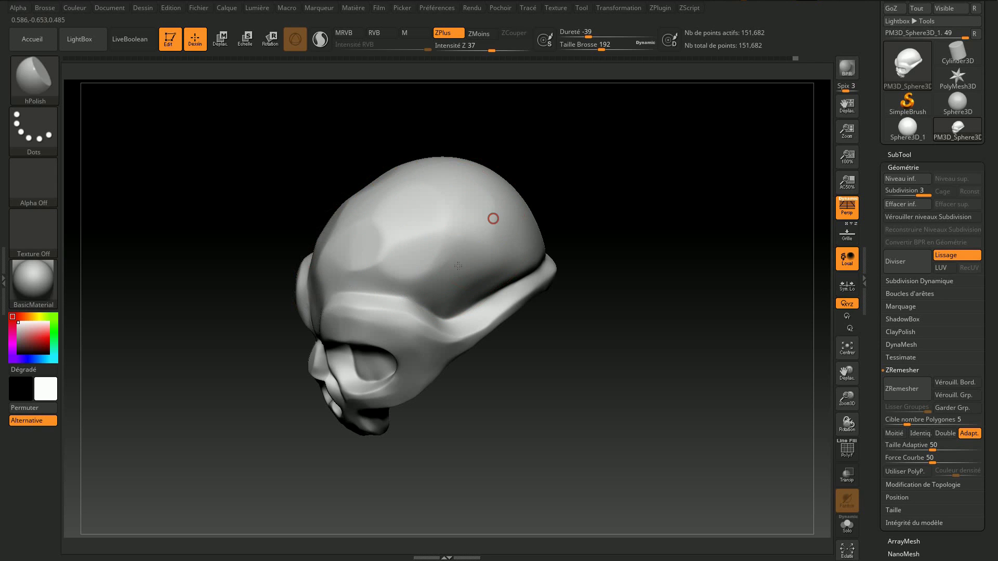
drag(554, 215, 575, 227)
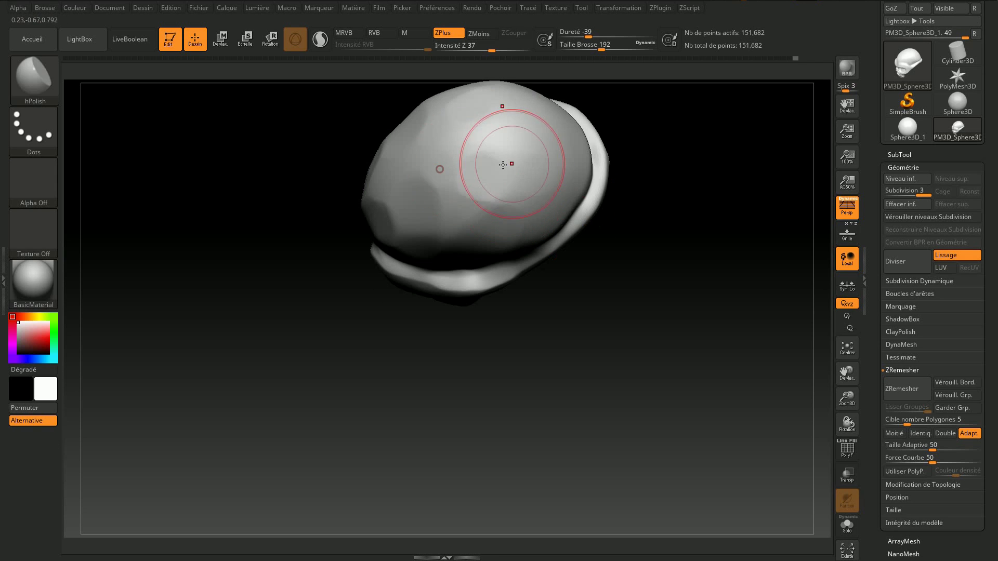
mouse_move(447, 220)
mouse_down()
mouse_move(490, 173)
mouse_move(543, 183)
mouse_move(501, 201)
mouse_up()
mouse_move(550, 312)
mouse_down()
mouse_move(593, 218)
mouse_move(640, 196)
mouse_move(440, 223)
mouse_up()
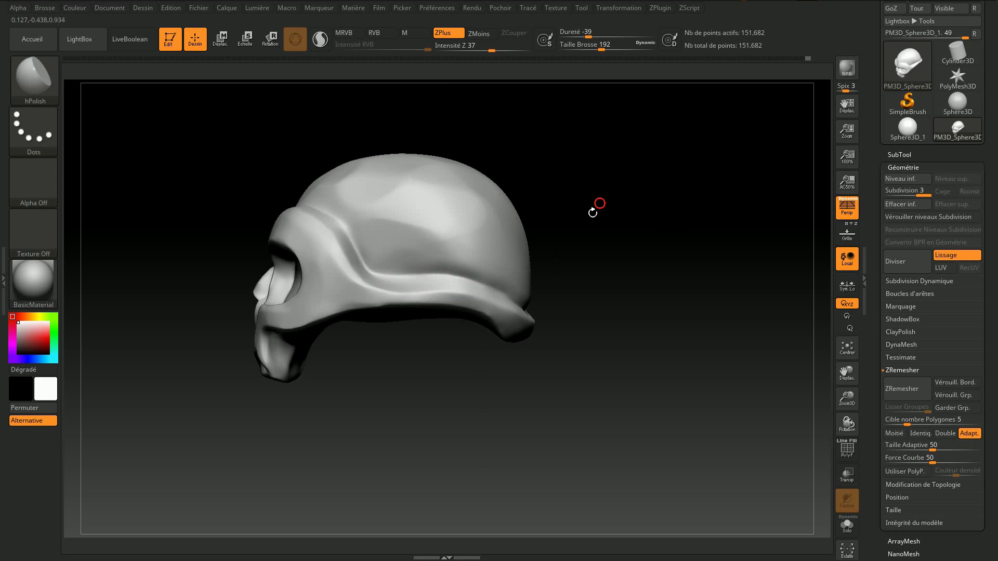
Step: Frame the skull with F and polish the upper ridge smooth
drag(596, 205, 508, 250)
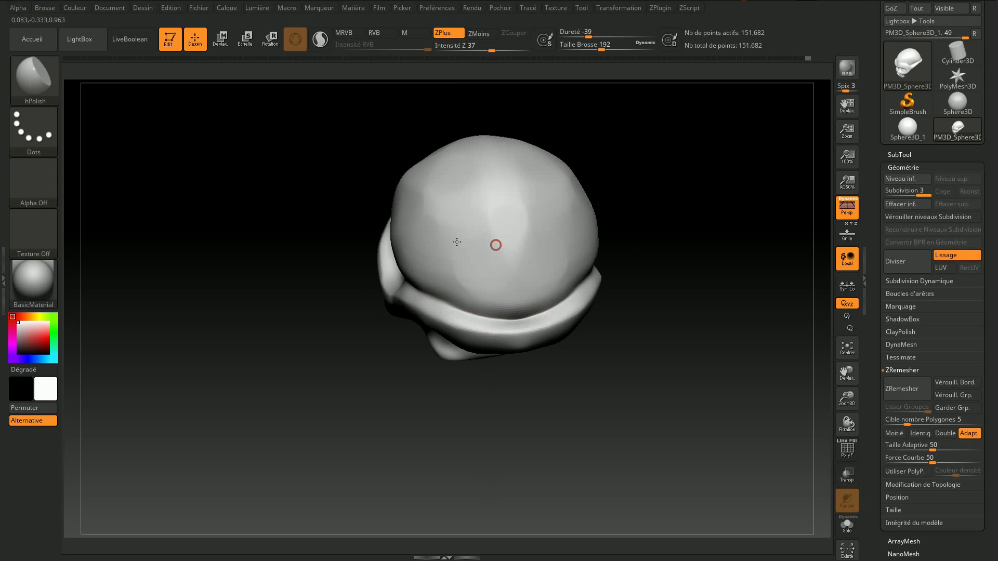
mouse_move(385, 404)
mouse_down()
mouse_move(437, 392)
mouse_move(379, 259)
mouse_up()
mouse_move(405, 358)
mouse_down()
mouse_move(412, 379)
mouse_move(434, 383)
mouse_move(436, 305)
mouse_move(623, 294)
mouse_move(602, 274)
mouse_move(586, 322)
mouse_move(443, 216)
mouse_up()
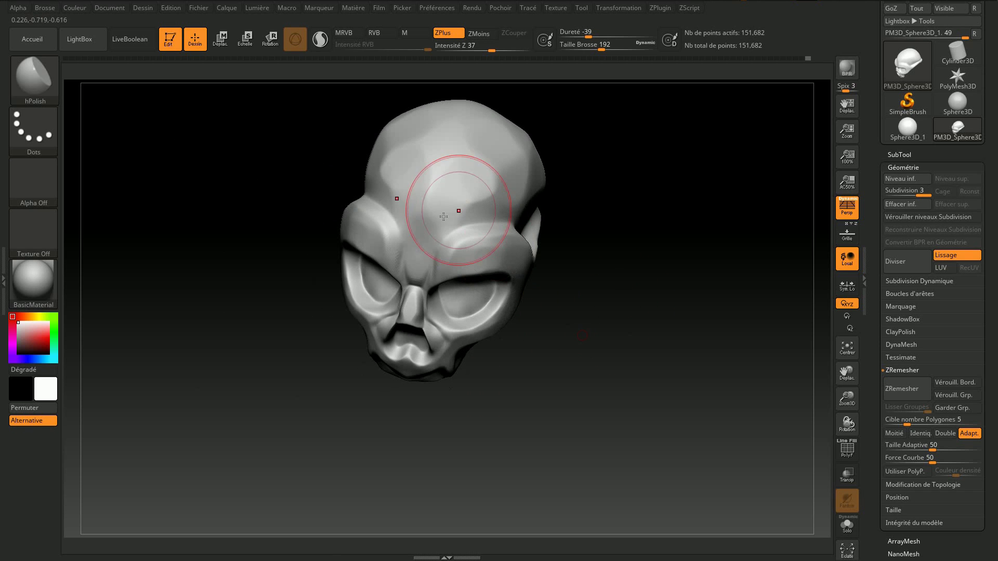
mouse_move(609, 257)
mouse_down()
mouse_move(624, 329)
mouse_move(633, 278)
mouse_move(672, 289)
mouse_move(582, 283)
mouse_move(719, 345)
mouse_move(600, 266)
mouse_up()
key(f)
mouse_move(474, 225)
mouse_down()
mouse_move(442, 177)
mouse_move(415, 191)
mouse_up()
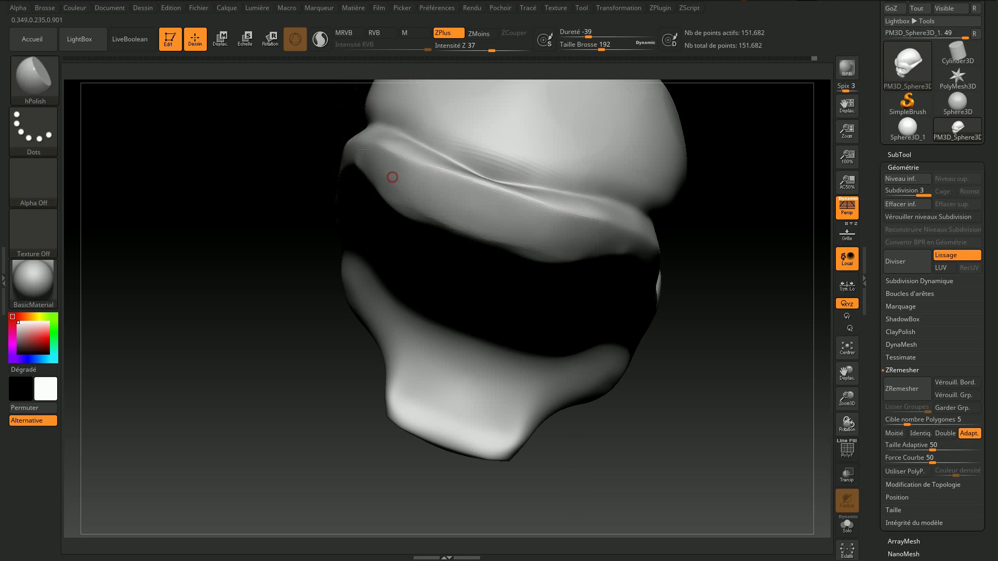
drag(214, 235, 289, 234)
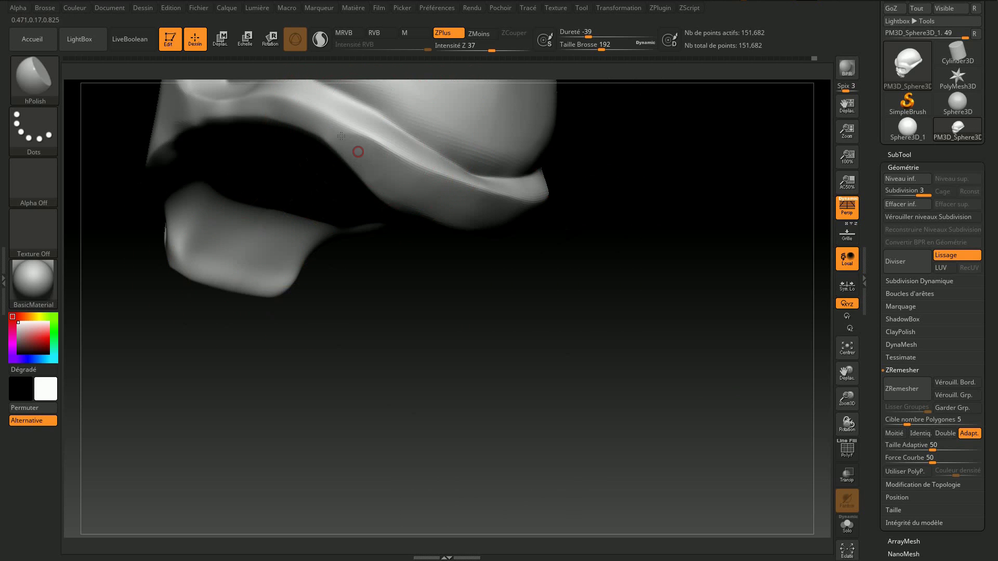
mouse_move(460, 325)
mouse_down()
mouse_move(408, 309)
mouse_move(439, 330)
mouse_move(383, 310)
mouse_move(368, 277)
mouse_move(330, 256)
mouse_move(401, 292)
mouse_up()
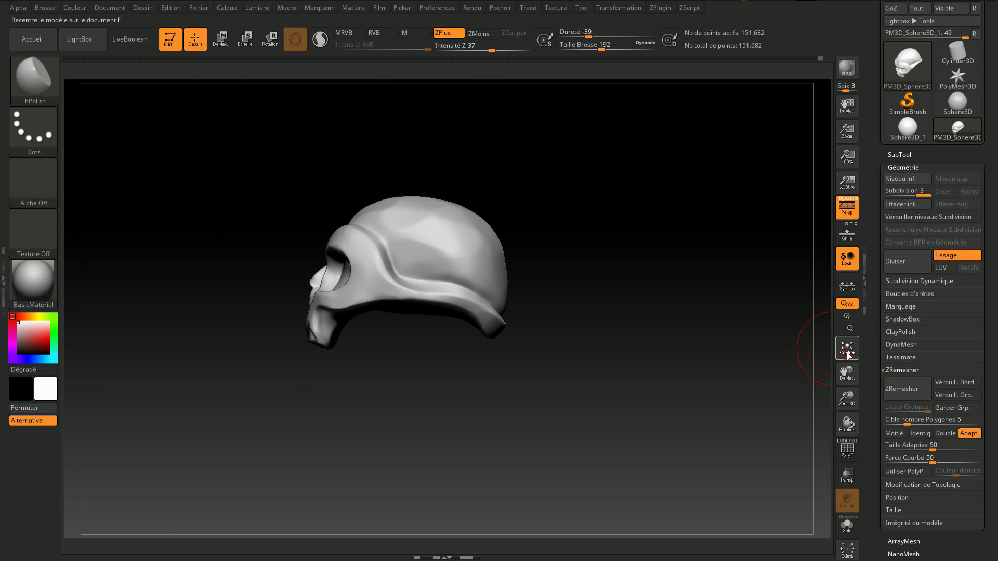
Step: Deepen the crease around the eye socket with hPolish and smooth the surrounding surface
click(847, 349)
mouse_move(735, 140)
shift+mouse_down()
mouse_move(747, 173)
mouse_move(631, 112)
mouse_move(524, 437)
mouse_move(541, 430)
shift+mouse_up()
alt+drag(341, 345, 198, 301)
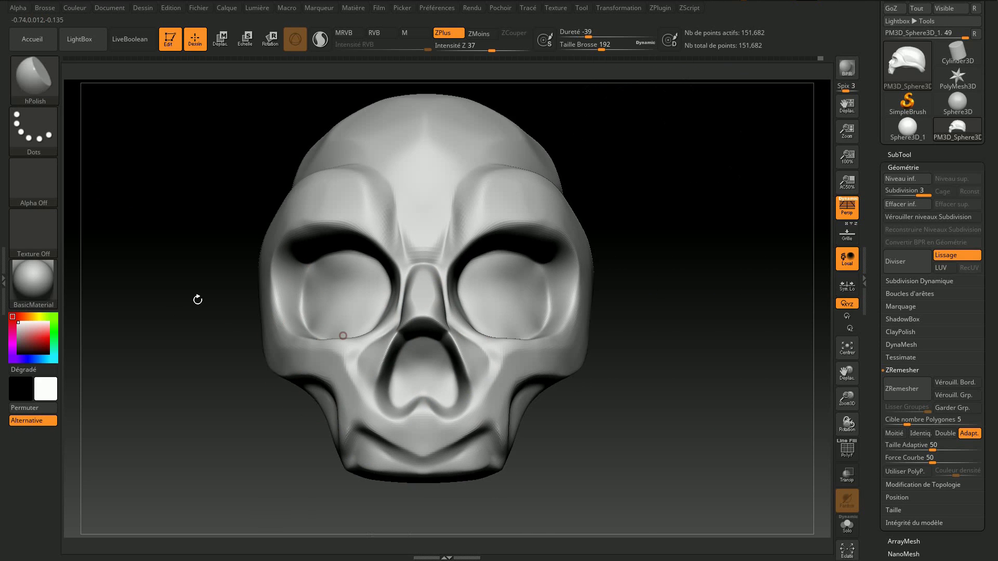
mouse_move(687, 362)
alt+mouse_down()
mouse_move(635, 238)
mouse_move(659, 240)
mouse_move(646, 196)
mouse_move(676, 195)
mouse_move(657, 139)
mouse_move(615, 173)
mouse_move(621, 83)
alt+mouse_up()
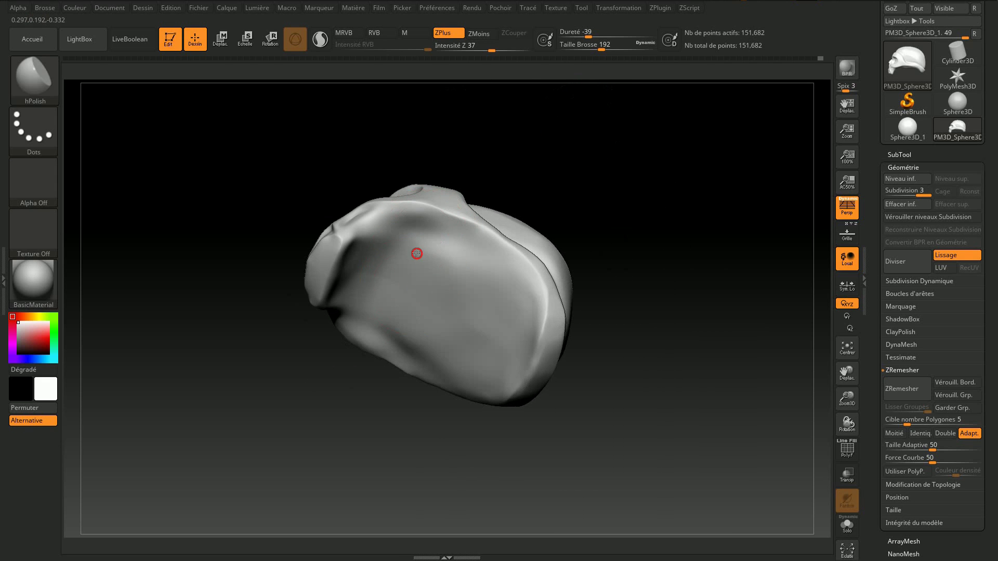
drag(390, 296, 381, 285)
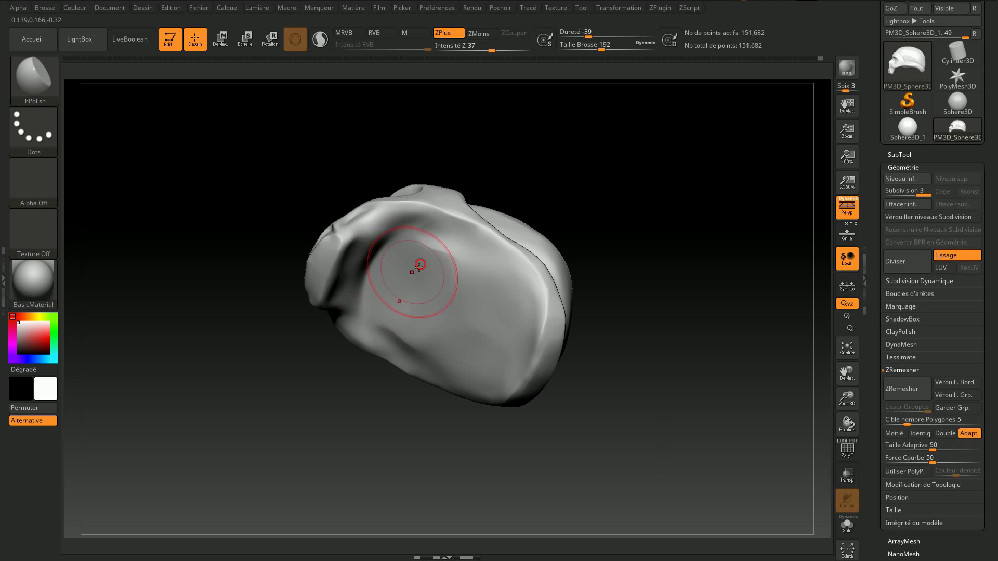
drag(469, 267, 460, 280)
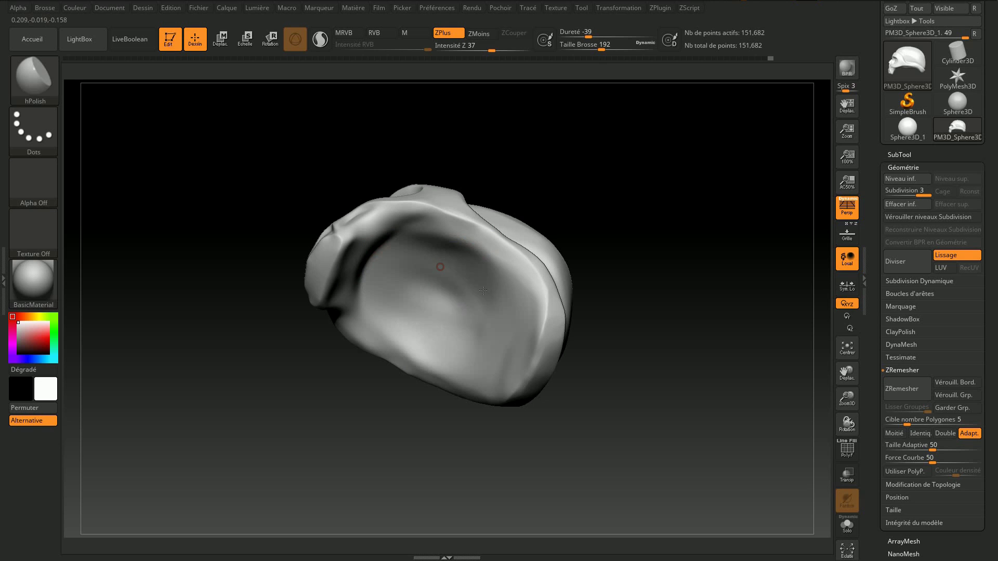
drag(482, 291, 484, 318)
Step: Orbit to a near-frontal view and subdivide the skull to level 4
mouse_move(643, 229)
mouse_down()
mouse_move(655, 326)
mouse_move(668, 325)
mouse_move(584, 400)
mouse_move(665, 322)
mouse_move(491, 317)
mouse_move(659, 301)
mouse_move(608, 217)
mouse_move(635, 232)
mouse_move(753, 63)
mouse_up()
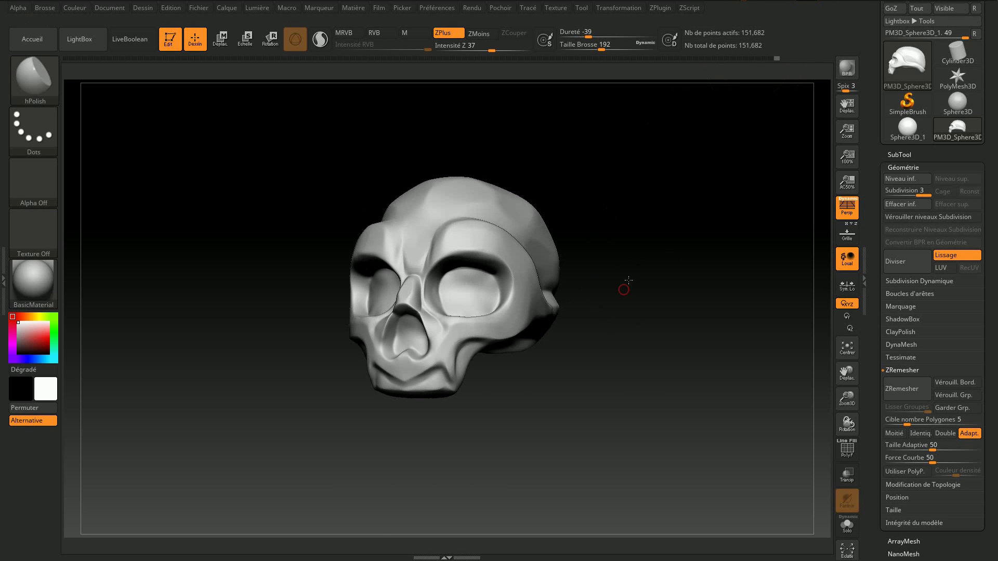
alt+drag(624, 285, 646, 327)
drag(680, 231, 684, 238)
click(914, 267)
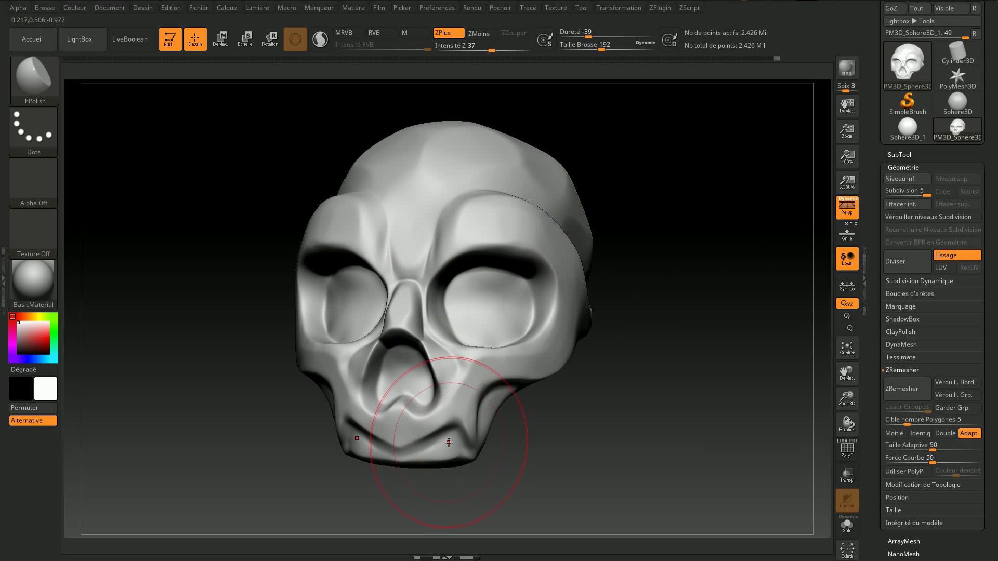
Step: Switch to the Standard brush and open the alpha library
click(46, 79)
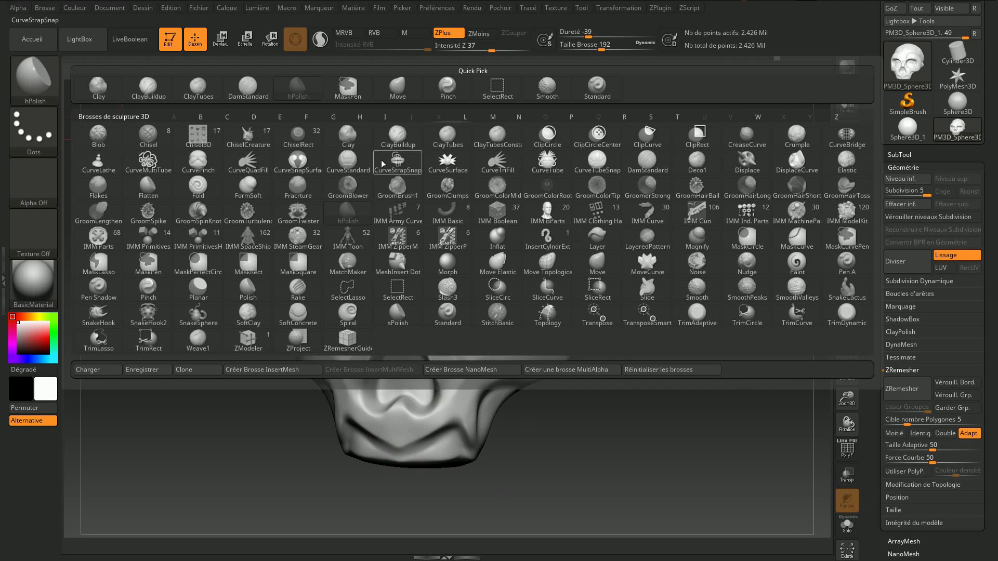
click(600, 91)
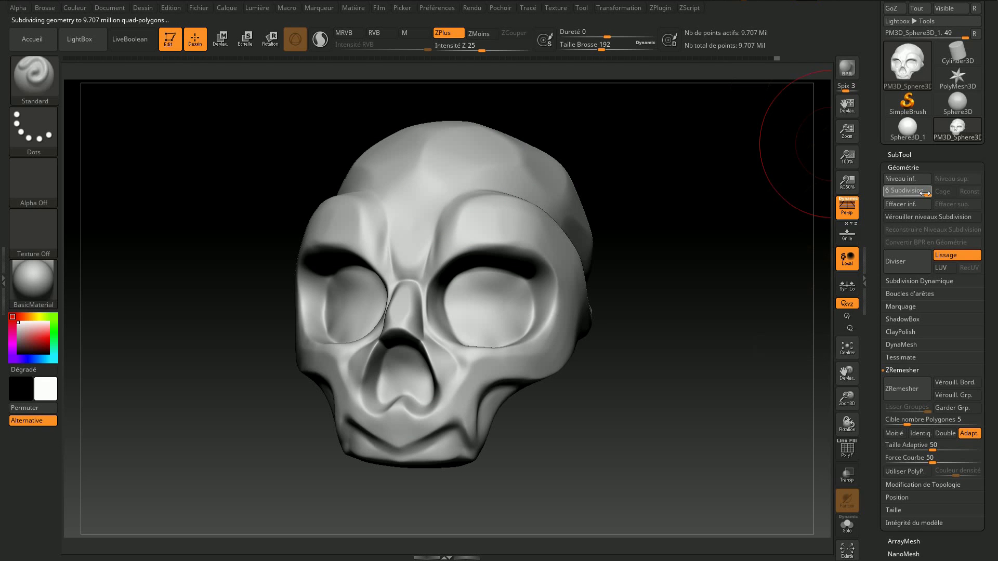
mouse_move(679, 229)
mouse_down()
mouse_move(643, 224)
mouse_move(656, 211)
mouse_up()
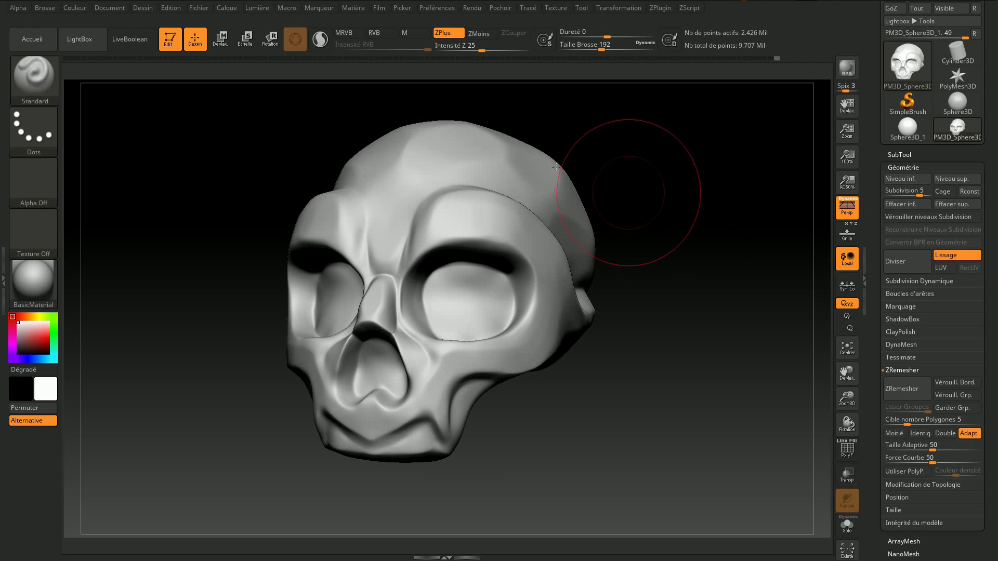
click(40, 191)
click(44, 193)
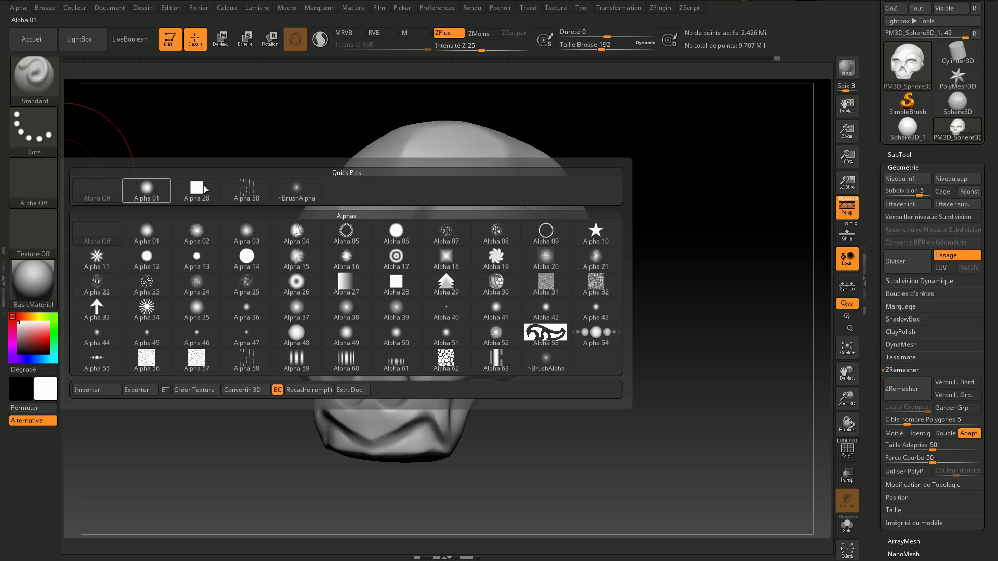
Step: With Alpha 58 at brush size 77, carve and soften vertical striations along the lower jaw
click(246, 359)
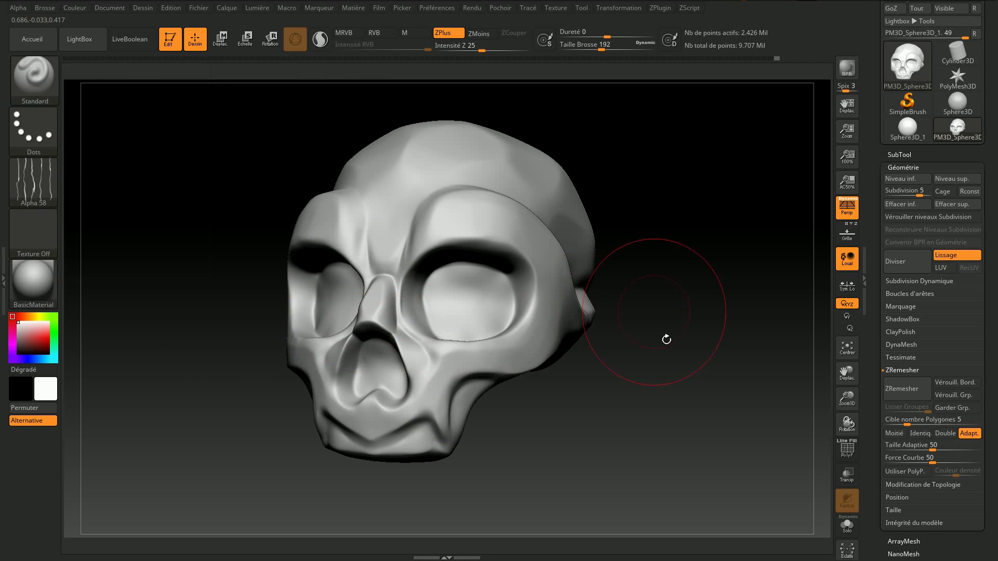
mouse_move(671, 360)
alt+mouse_down()
mouse_move(677, 258)
mouse_move(625, 410)
mouse_move(703, 253)
alt+mouse_up()
drag(601, 46, 581, 45)
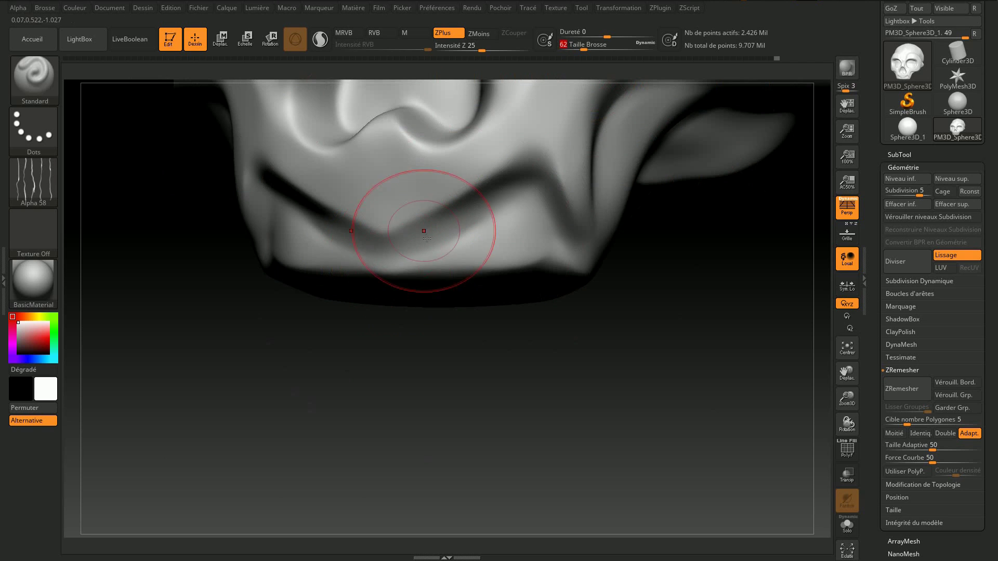
mouse_move(426, 239)
shift+mouse_down()
mouse_move(416, 234)
mouse_move(500, 214)
mouse_move(528, 222)
mouse_move(412, 229)
mouse_move(445, 214)
mouse_move(553, 215)
shift+mouse_up()
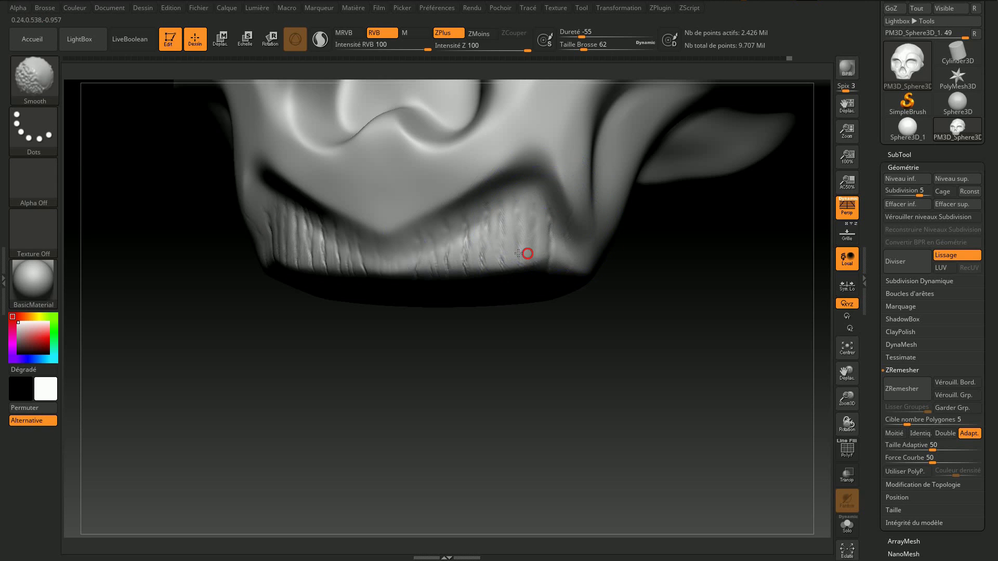
shift+drag(389, 265, 523, 215)
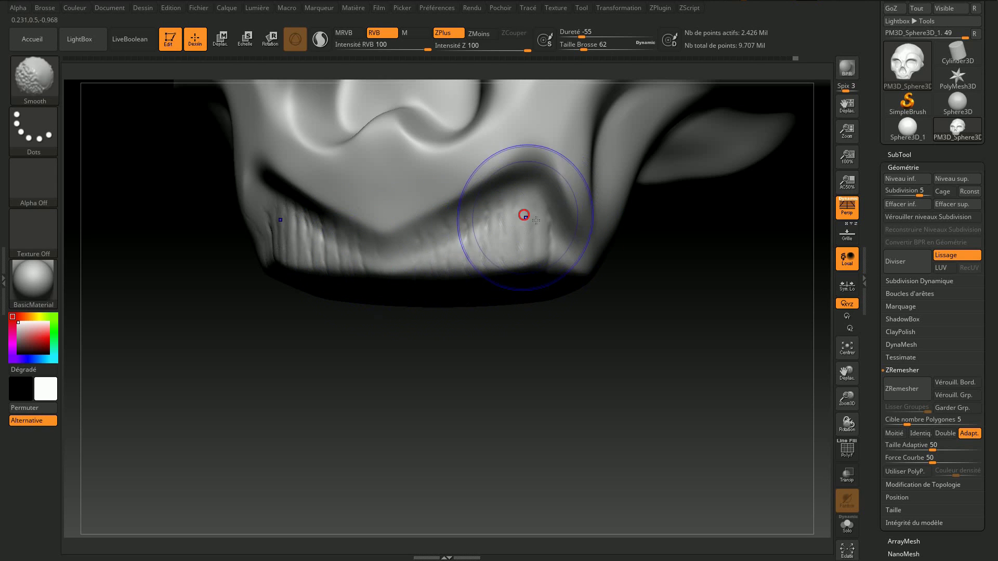
Step: Add vertical ridges on the side of the jaw and soften them
mouse_move(613, 248)
right_down()
mouse_move(667, 289)
mouse_move(570, 247)
right_up()
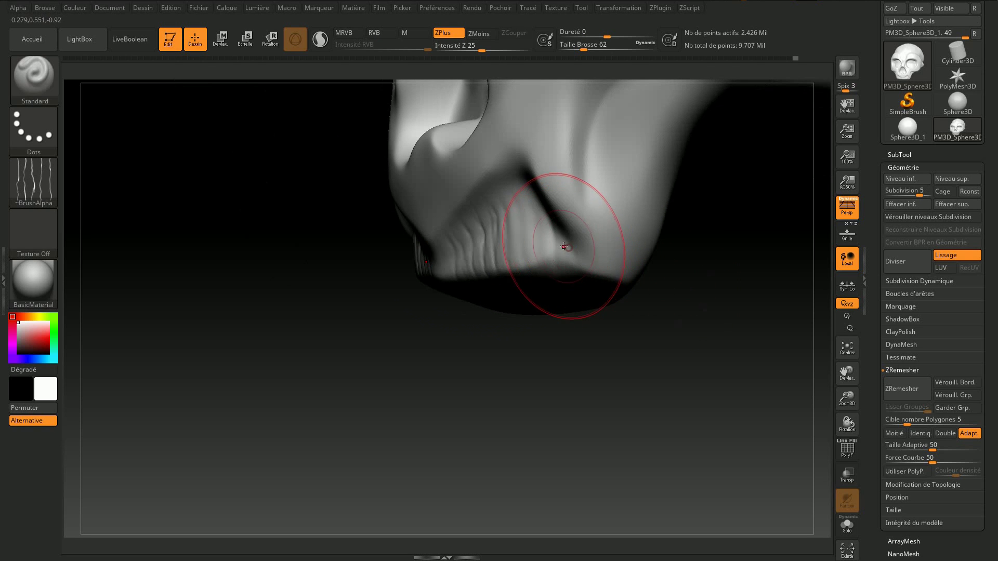
mouse_move(535, 260)
mouse_down()
mouse_move(537, 227)
mouse_move(540, 244)
mouse_up()
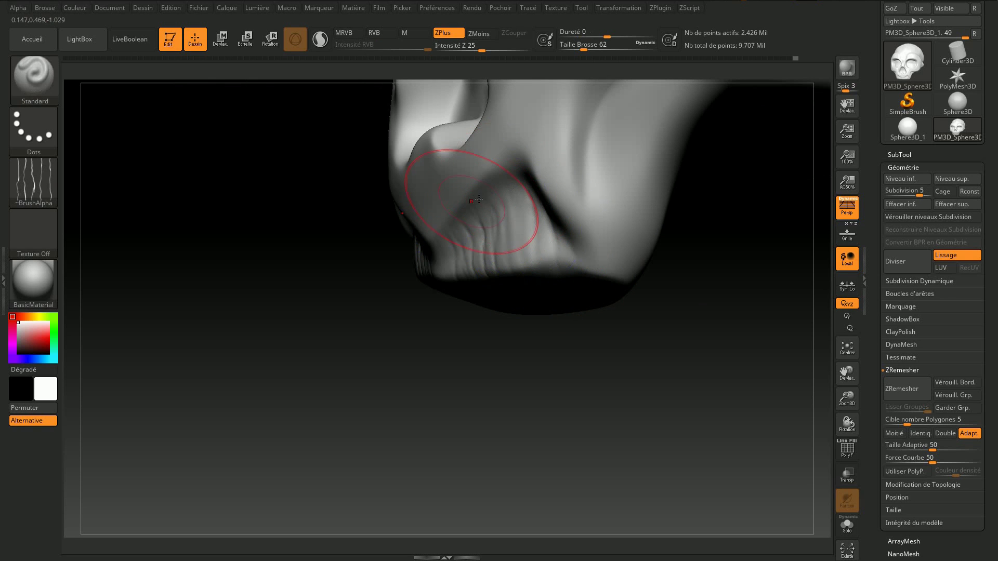
mouse_move(478, 351)
mouse_down()
mouse_move(516, 229)
mouse_move(490, 234)
mouse_move(503, 275)
mouse_up()
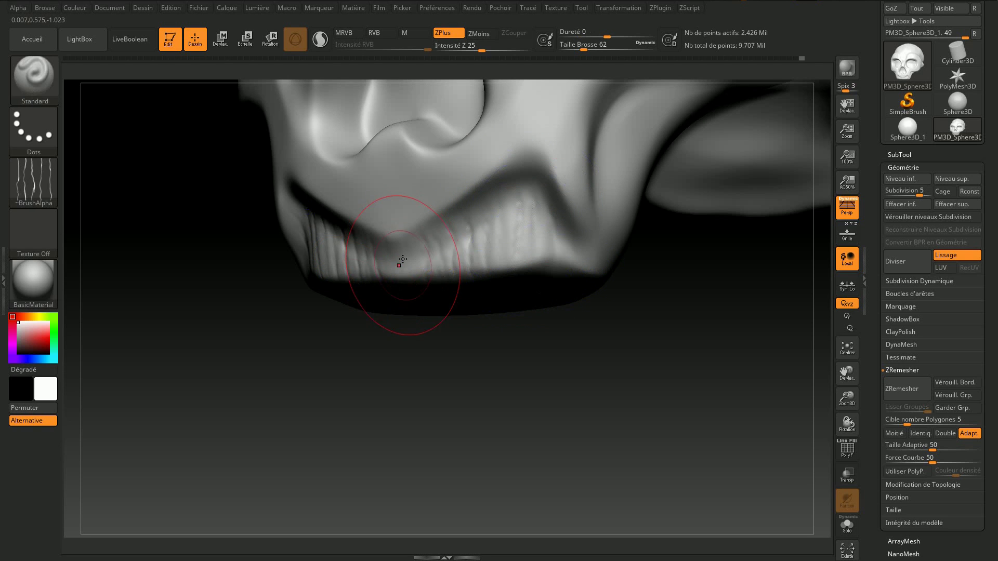
shift+drag(413, 253, 400, 252)
mouse_move(510, 363)
mouse_down()
mouse_move(597, 333)
mouse_move(584, 329)
mouse_move(679, 260)
mouse_move(515, 264)
mouse_up()
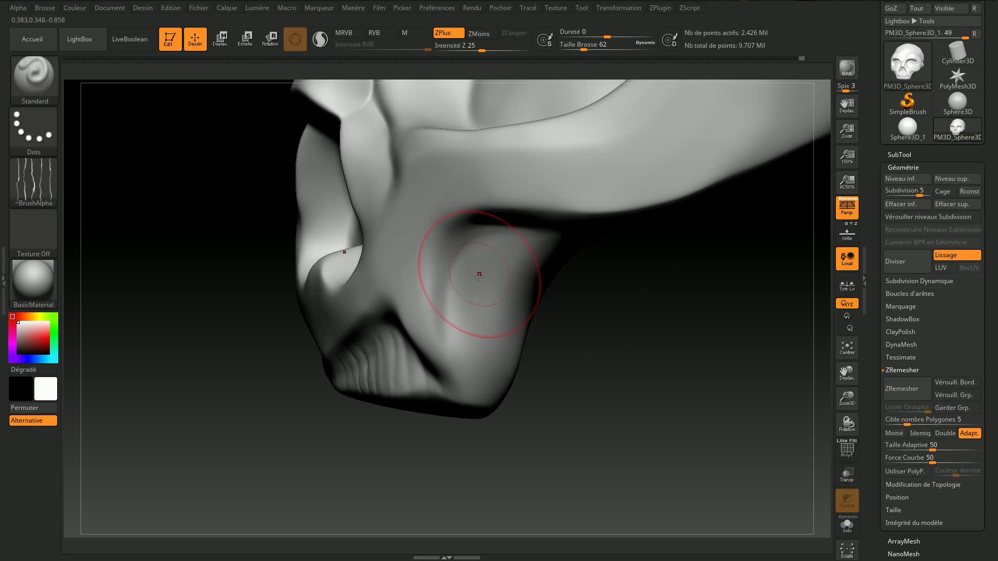
Step: Carve striation strokes onto the cheek and smooth the noisy texture
drag(477, 301, 461, 315)
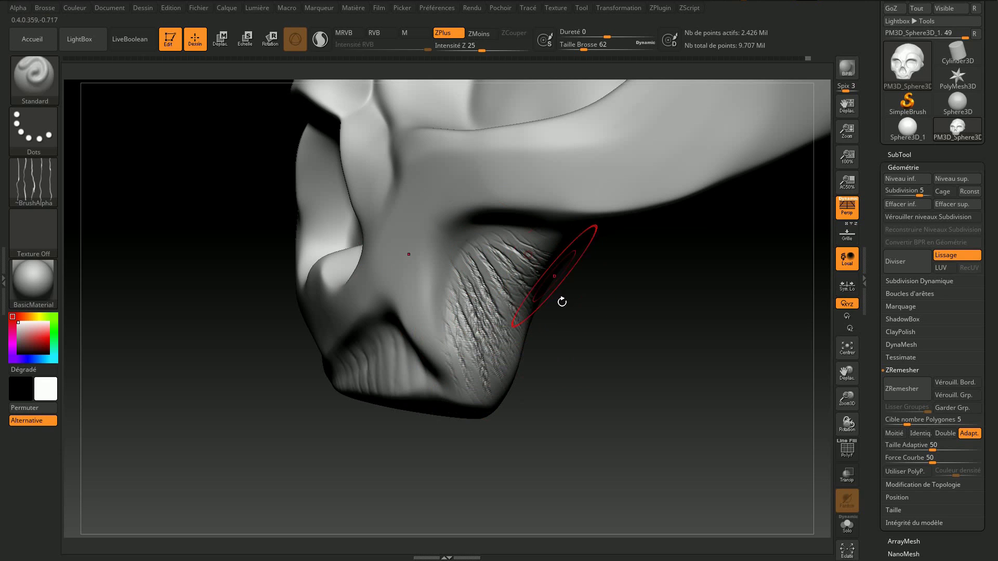
key(shift)
shift+drag(489, 262, 512, 315)
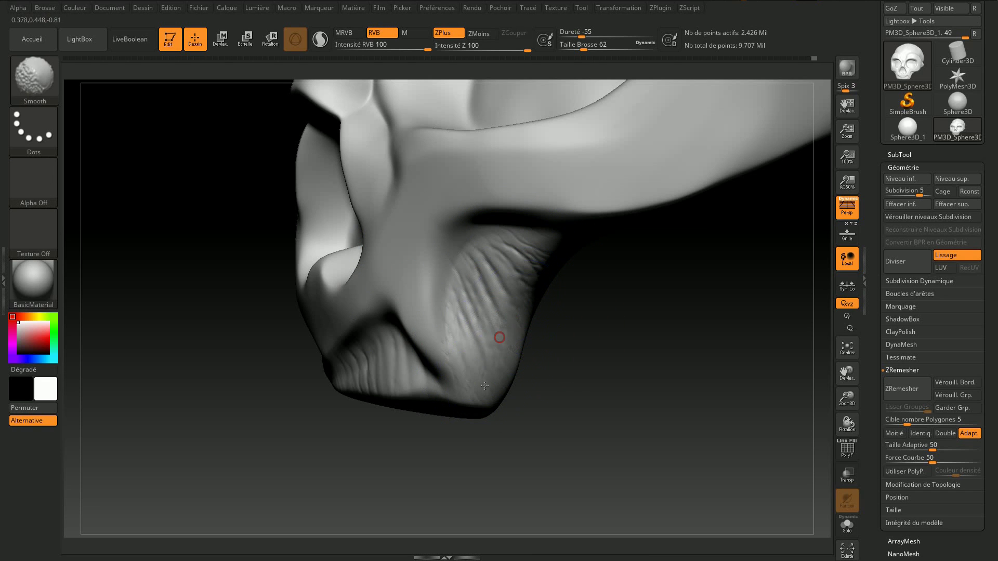
drag(616, 352, 606, 326)
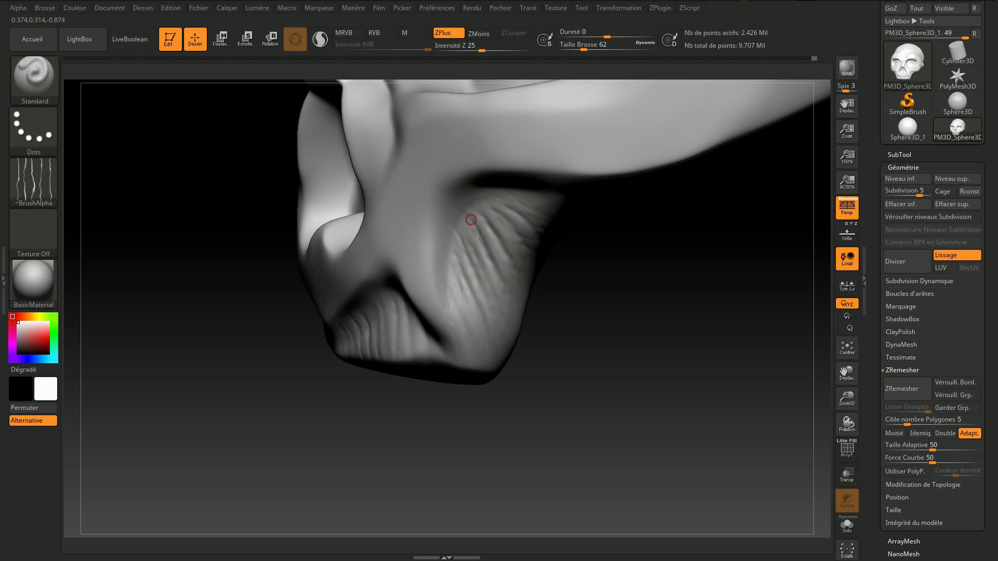
mouse_move(490, 351)
mouse_down()
mouse_move(508, 272)
mouse_move(534, 248)
mouse_move(568, 256)
mouse_up()
Step: Smooth the lower cheek wrinkles further so the striations read subtly
key(shift)
mouse_move(504, 206)
shift+mouse_down()
mouse_move(457, 307)
mouse_move(549, 223)
shift+mouse_up()
mouse_move(599, 280)
mouse_down()
mouse_move(590, 329)
mouse_move(554, 287)
mouse_move(584, 319)
mouse_move(561, 272)
mouse_move(551, 392)
mouse_move(522, 339)
mouse_up()
shift+drag(489, 301, 511, 276)
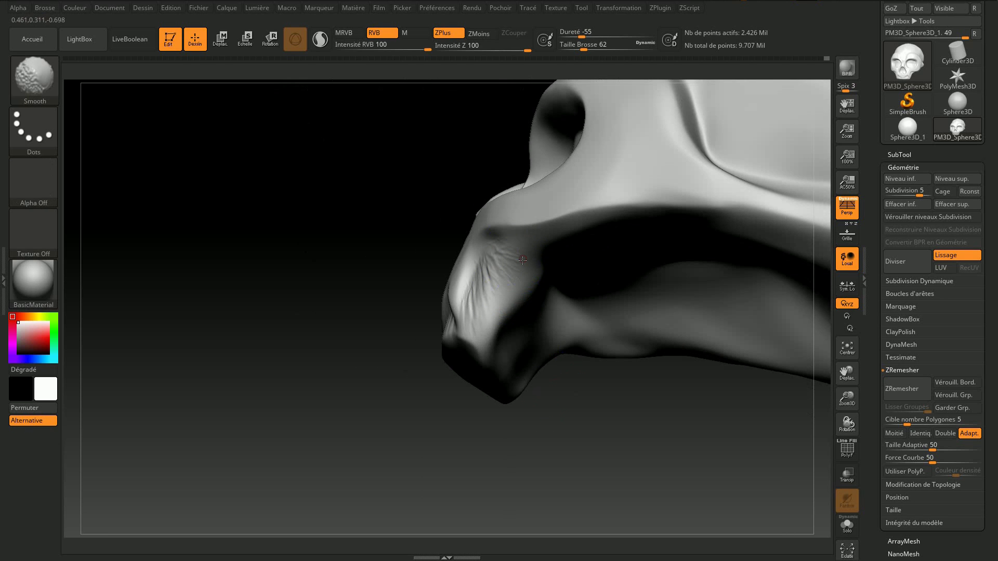
drag(327, 308, 391, 359)
Step: Carve and smooth crack lines on the lower teeth, then striate the nasal cavity
drag(601, 313, 641, 431)
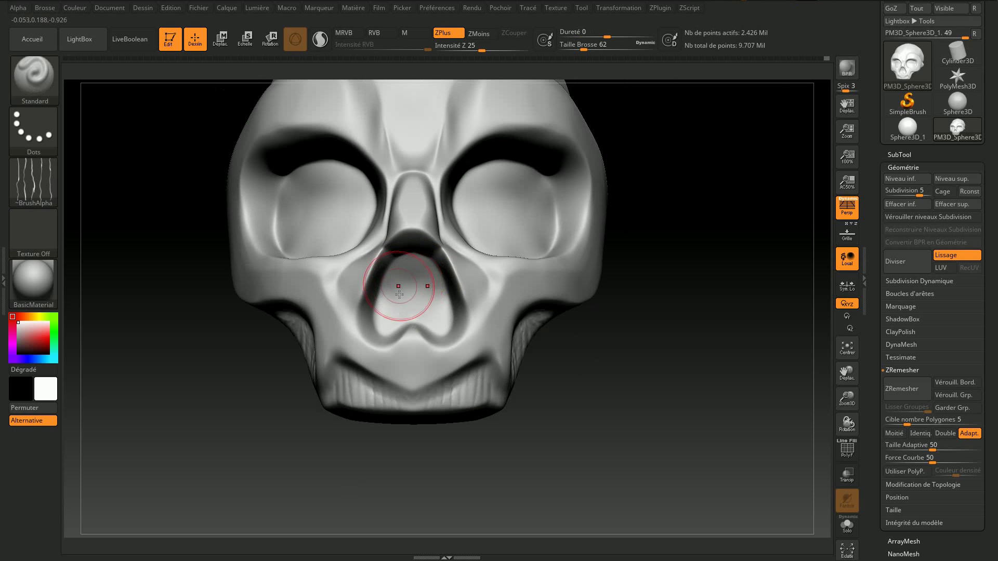
mouse_move(448, 402)
mouse_down()
mouse_move(463, 381)
mouse_move(416, 412)
mouse_up()
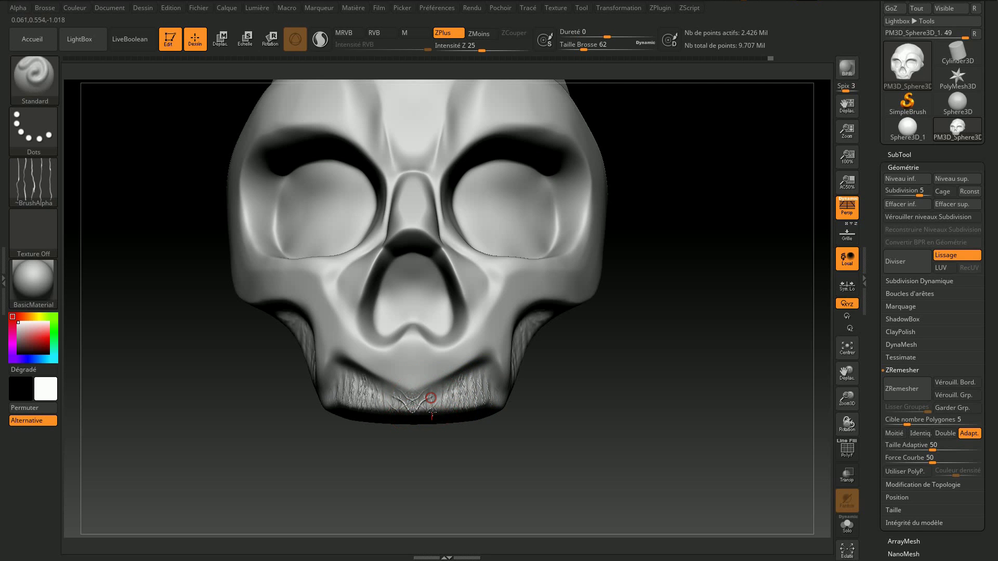
shift+drag(448, 397, 476, 385)
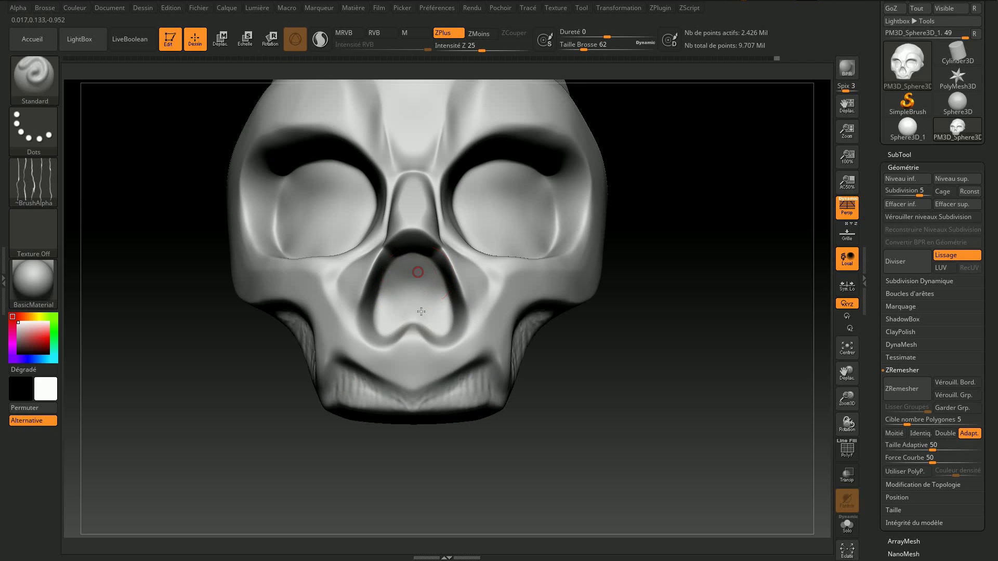
drag(426, 266, 440, 309)
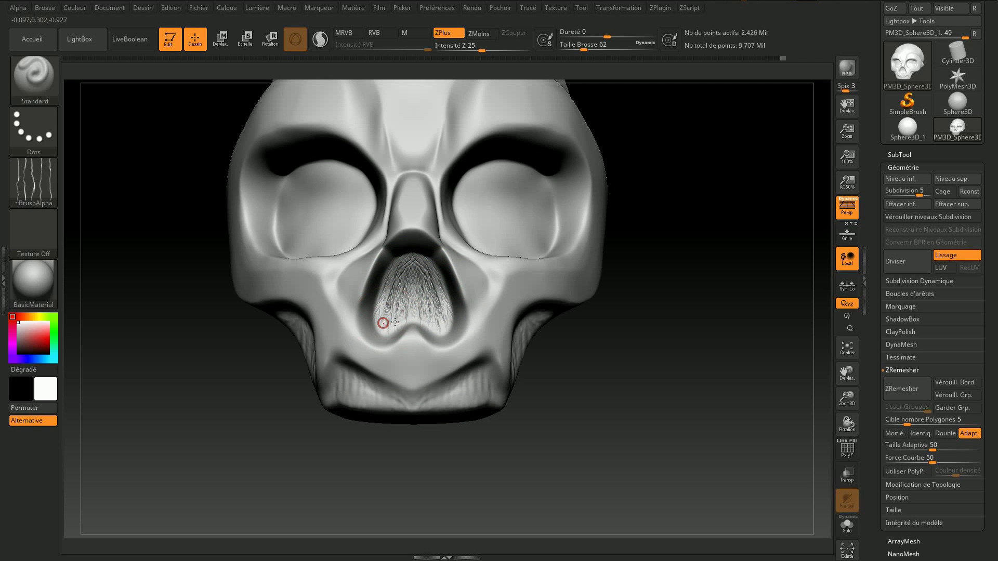
key(shift)
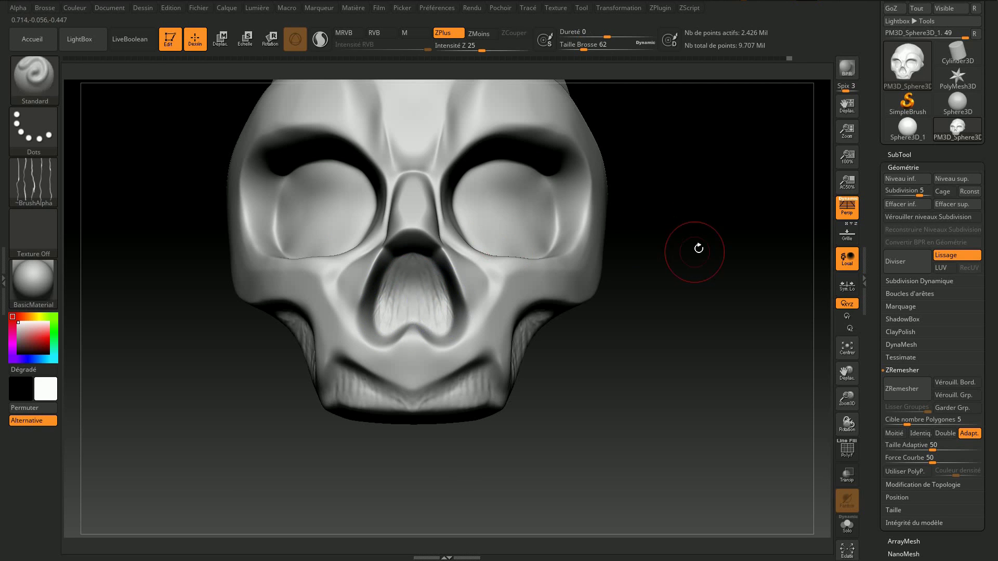
Step: Carve vertical grooves inside both eye sockets from a three-quarter view
drag(697, 255, 504, 289)
drag(400, 315, 418, 359)
mouse_move(410, 291)
mouse_down()
mouse_move(416, 364)
mouse_move(439, 369)
mouse_up()
drag(441, 294, 470, 374)
drag(483, 294, 491, 354)
mouse_move(484, 270)
mouse_down()
mouse_move(406, 280)
mouse_move(415, 307)
mouse_move(409, 340)
mouse_up()
mouse_move(452, 291)
mouse_down()
mouse_move(474, 323)
mouse_move(483, 371)
mouse_up()
drag(468, 322, 452, 384)
Step: Add curved grooves to the lower eye sockets, then smooth the socket streaks
mouse_move(395, 335)
mouse_down()
mouse_move(452, 385)
mouse_move(491, 322)
mouse_up()
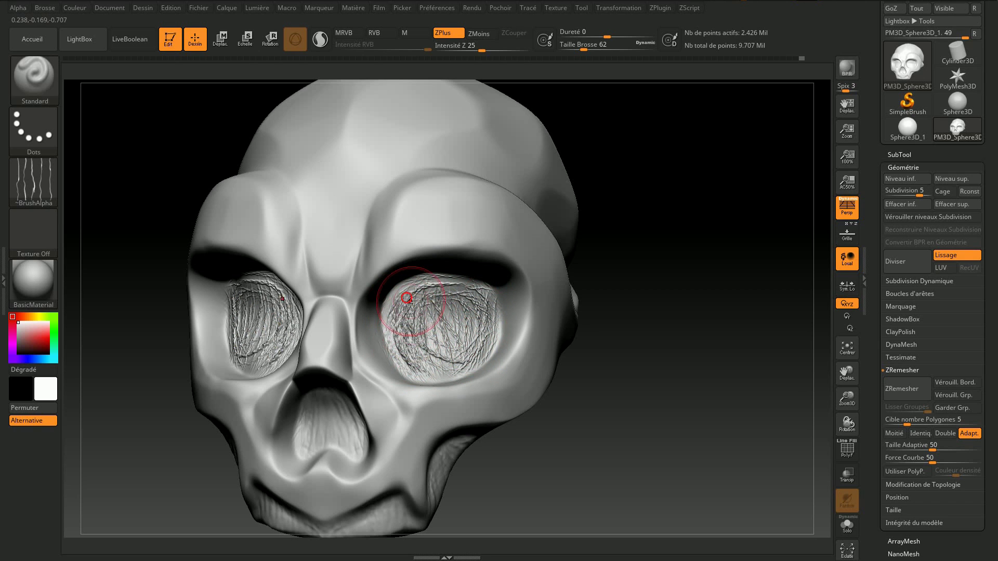
mouse_move(410, 293)
mouse_down()
mouse_move(436, 297)
mouse_move(494, 348)
mouse_up()
shift+drag(437, 311, 423, 347)
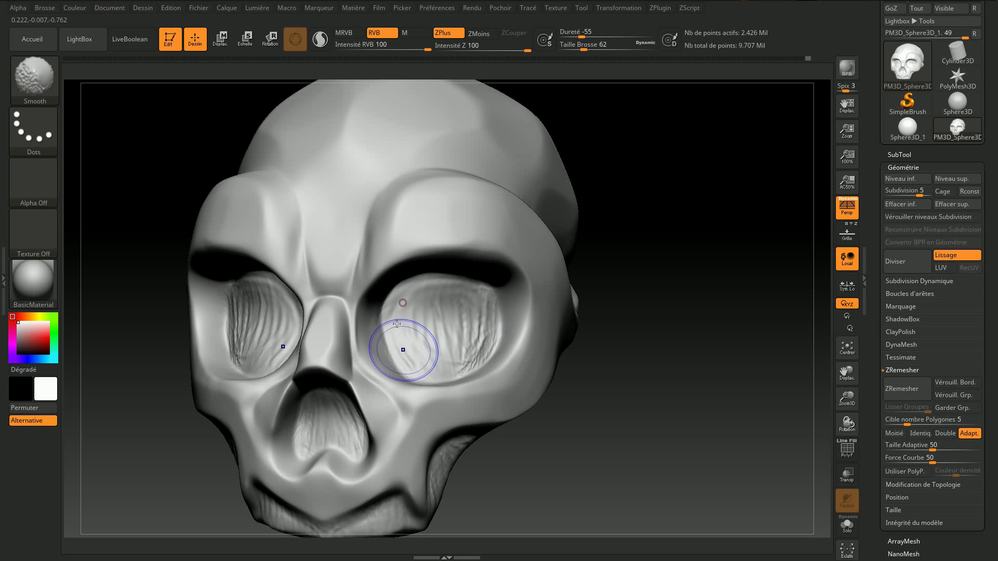
shift+drag(394, 354, 481, 338)
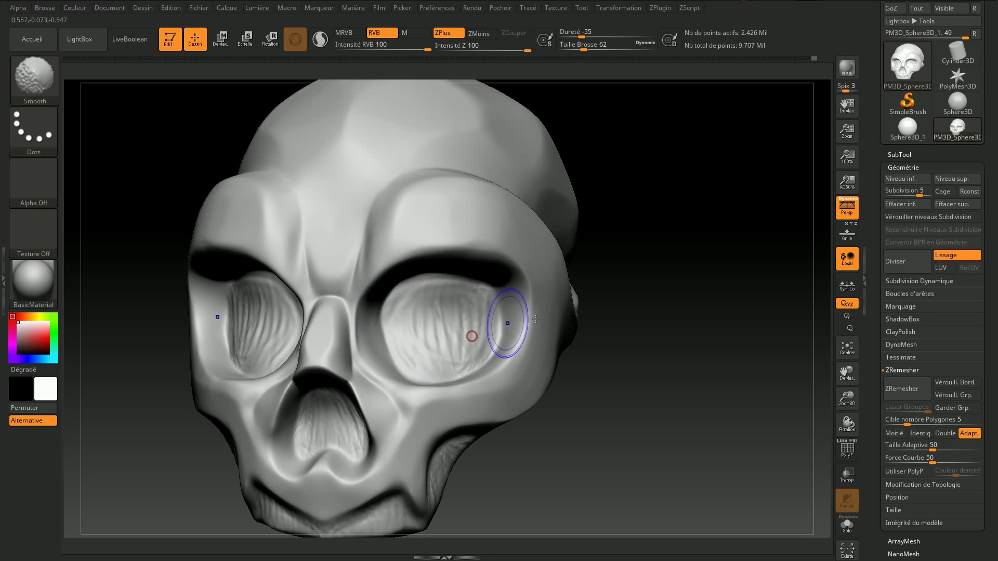
mouse_move(635, 339)
alt+mouse_down()
mouse_move(597, 318)
mouse_move(619, 269)
mouse_move(584, 334)
mouse_move(555, 325)
mouse_move(561, 249)
mouse_move(585, 272)
mouse_move(591, 312)
mouse_move(637, 331)
mouse_move(613, 416)
alt+mouse_up()
Step: Load Alpha 25 with the DragRect stroke and undo a test stamp on the forehead
click(36, 185)
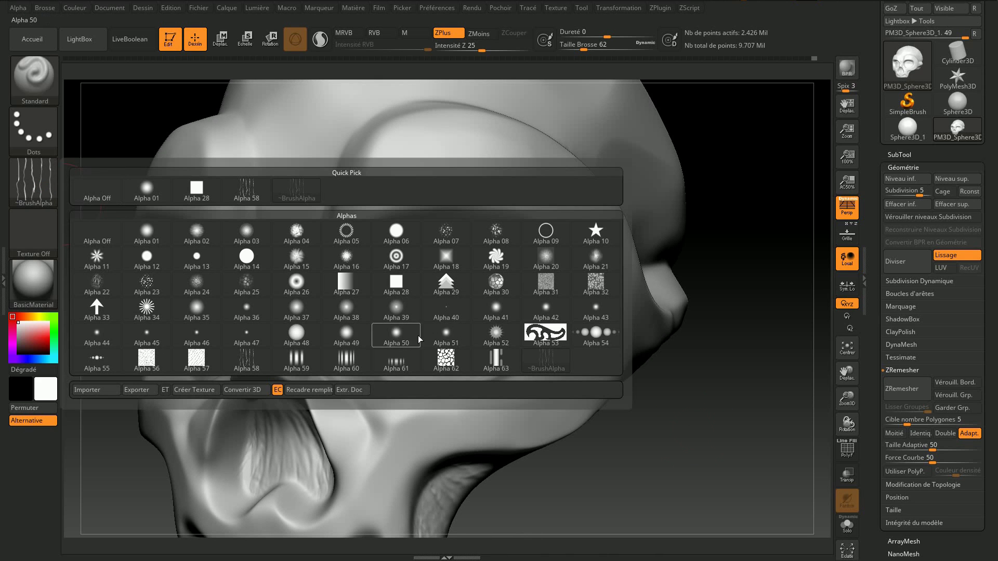
click(253, 285)
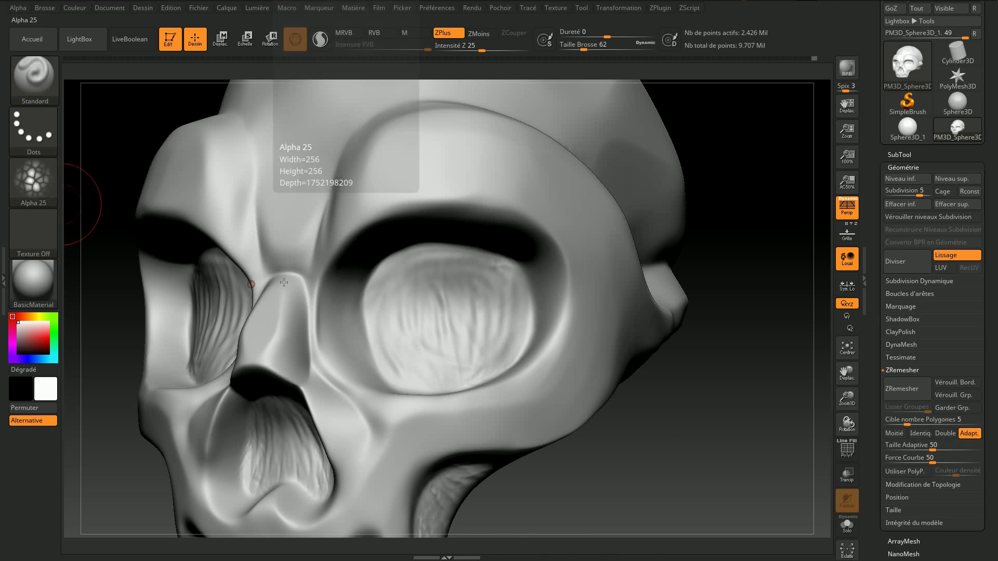
click(33, 130)
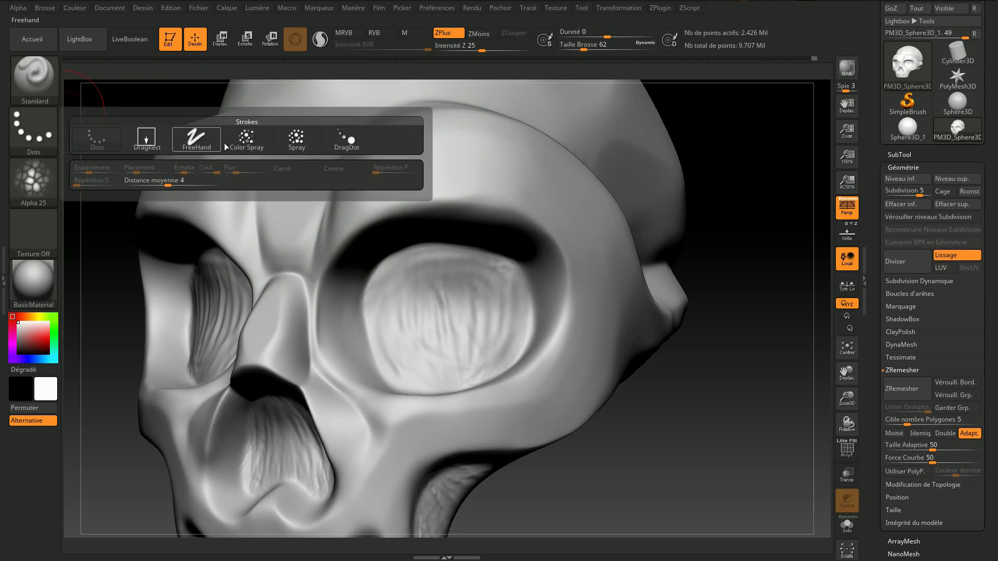
click(147, 137)
drag(481, 178, 521, 279)
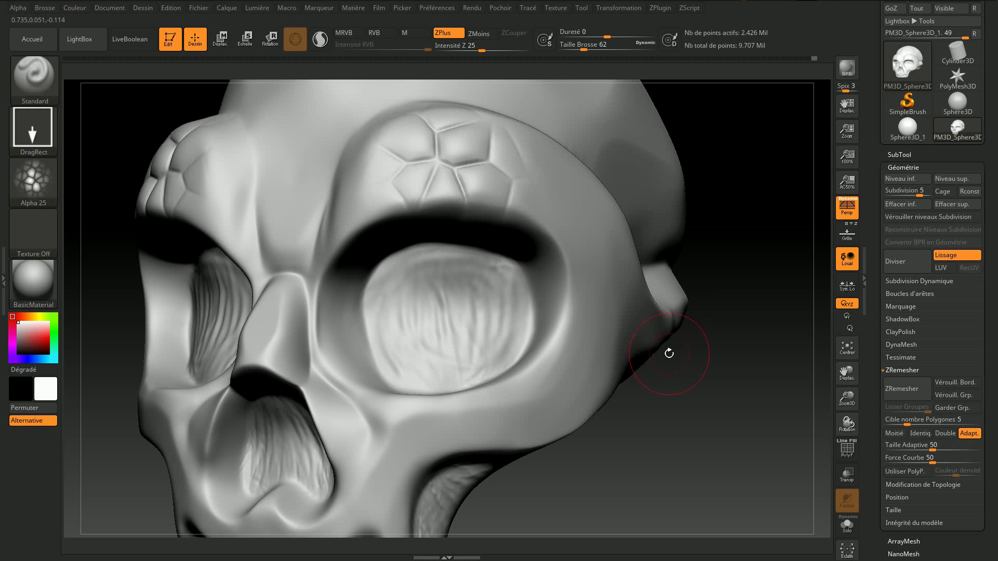
key(ctrl+z)
Step: At Draw Size 39 and Z Intensity 7, stamp cell patches on forehead and cheekbone
drag(583, 46, 579, 46)
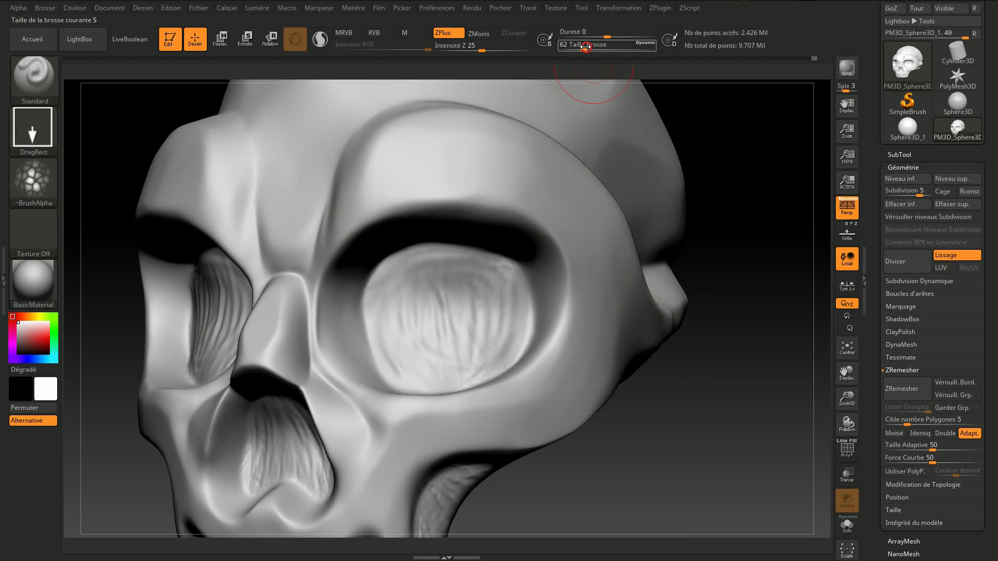
drag(481, 46, 461, 46)
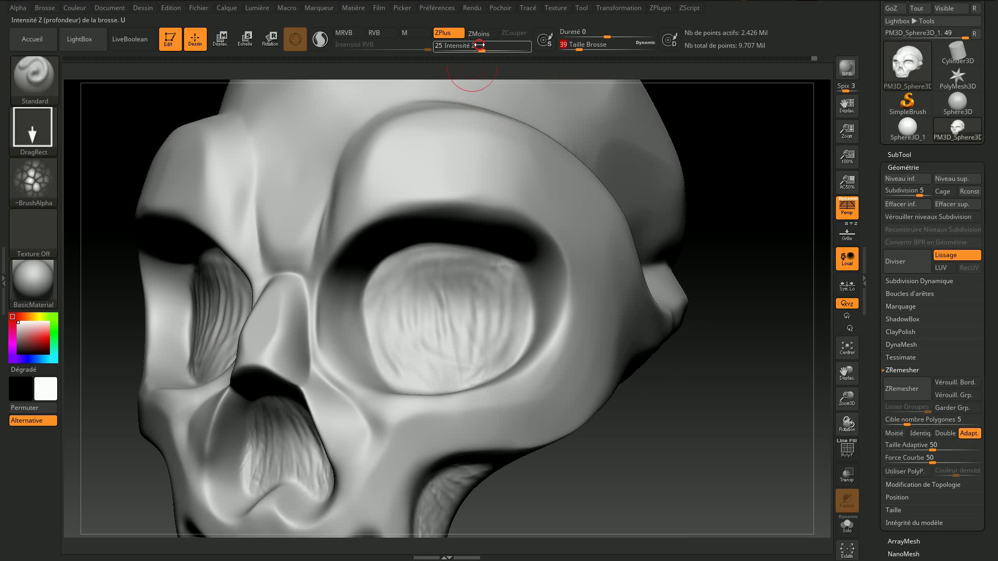
drag(407, 191, 407, 197)
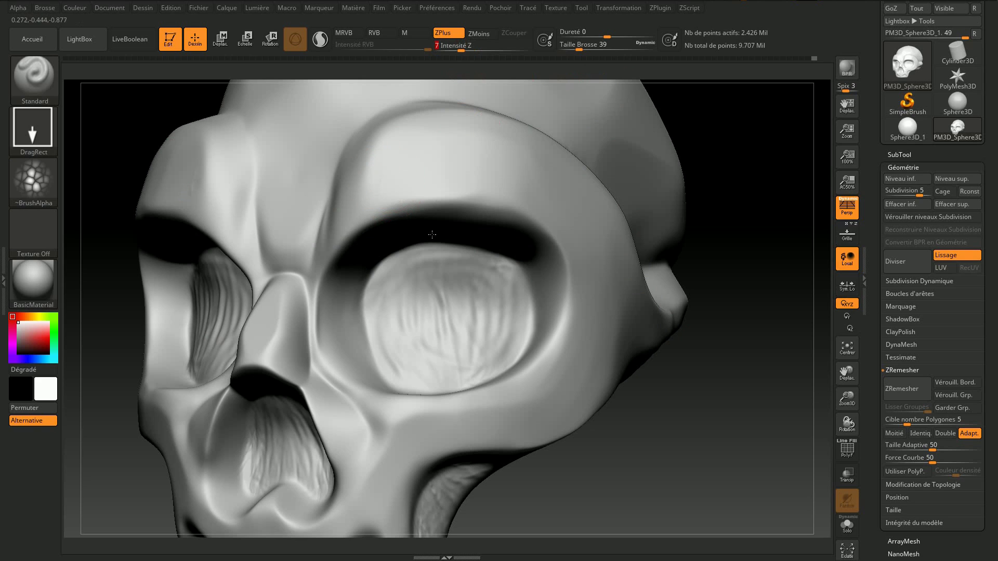
drag(502, 157, 479, 190)
drag(408, 438, 442, 493)
drag(460, 422, 486, 452)
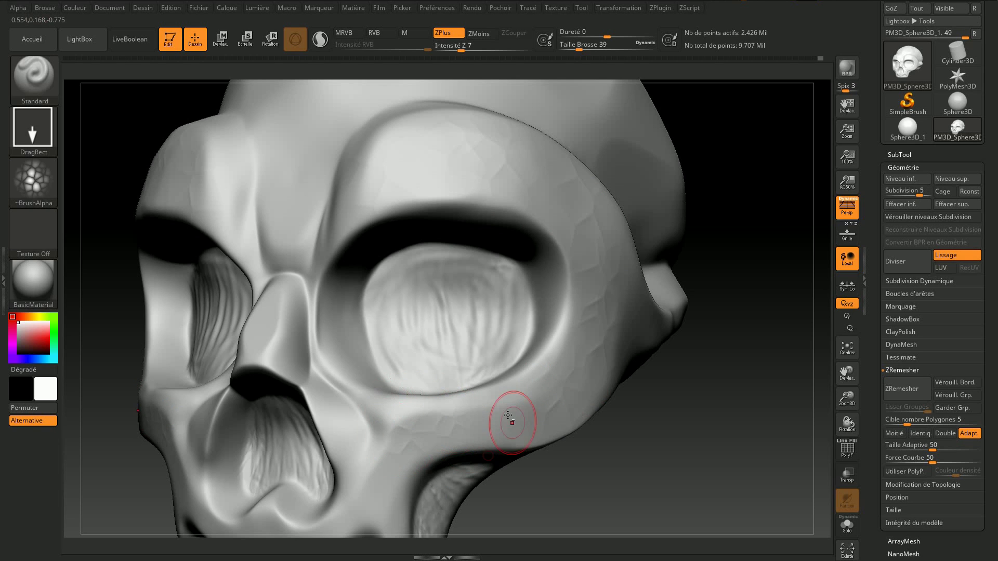
Step: Smooth the stamped cheek texture and frame the whole skull
key(shift)
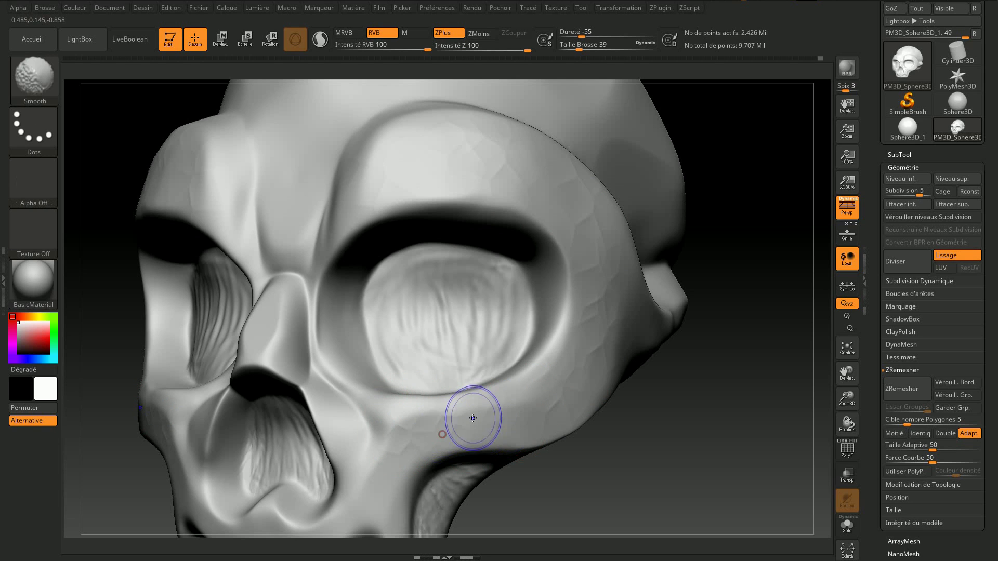
shift+drag(591, 355, 601, 295)
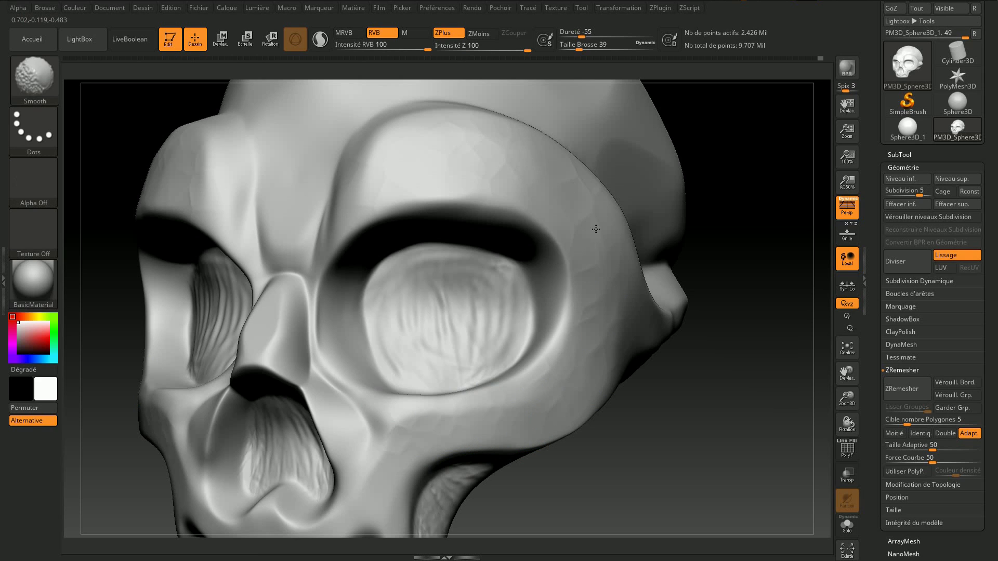
key(f)
mouse_move(646, 329)
mouse_down()
mouse_move(639, 374)
mouse_move(660, 367)
mouse_move(635, 389)
mouse_up()
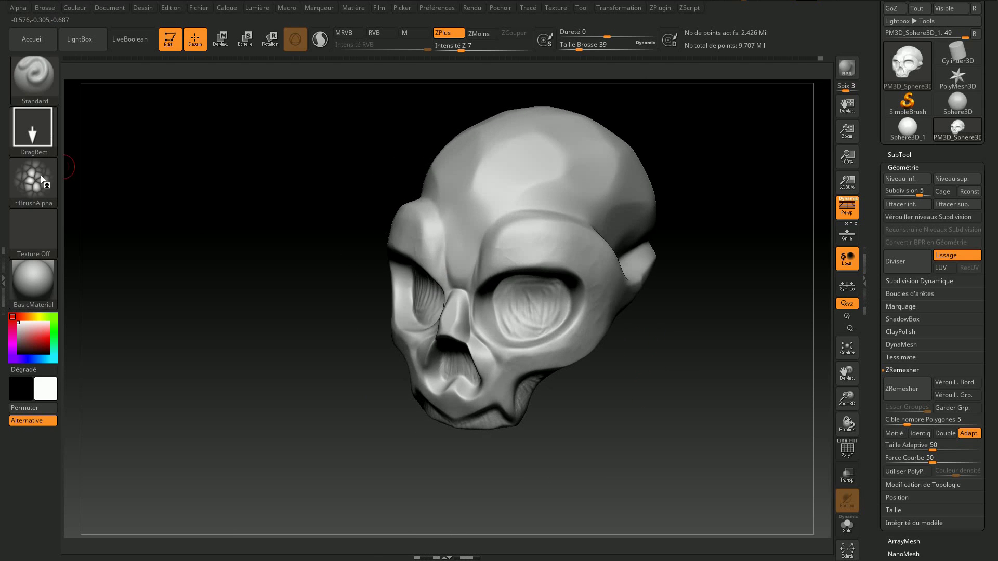
Step: Load the Alpha 07 dot pattern onto the brush
click(33, 182)
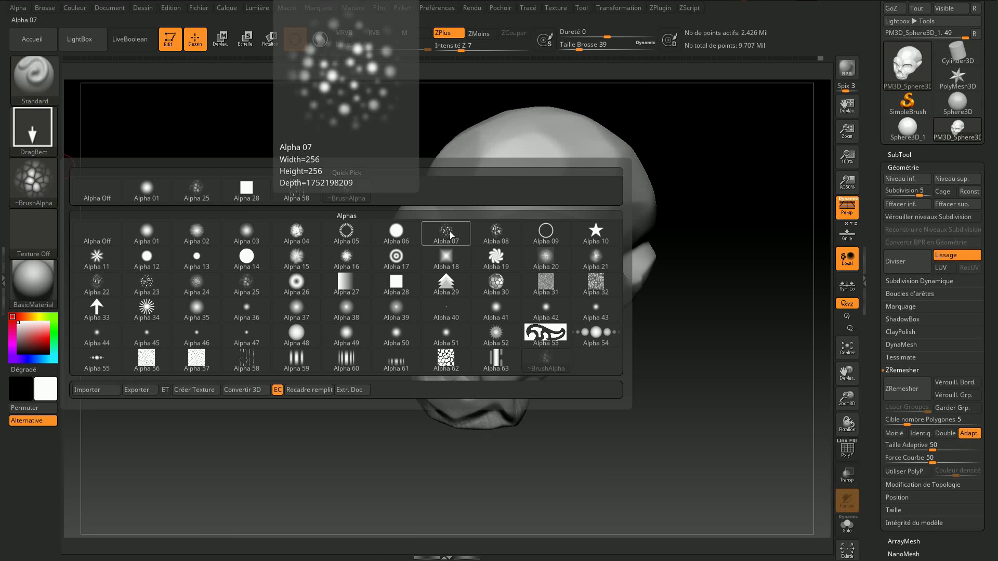
click(448, 232)
click(34, 182)
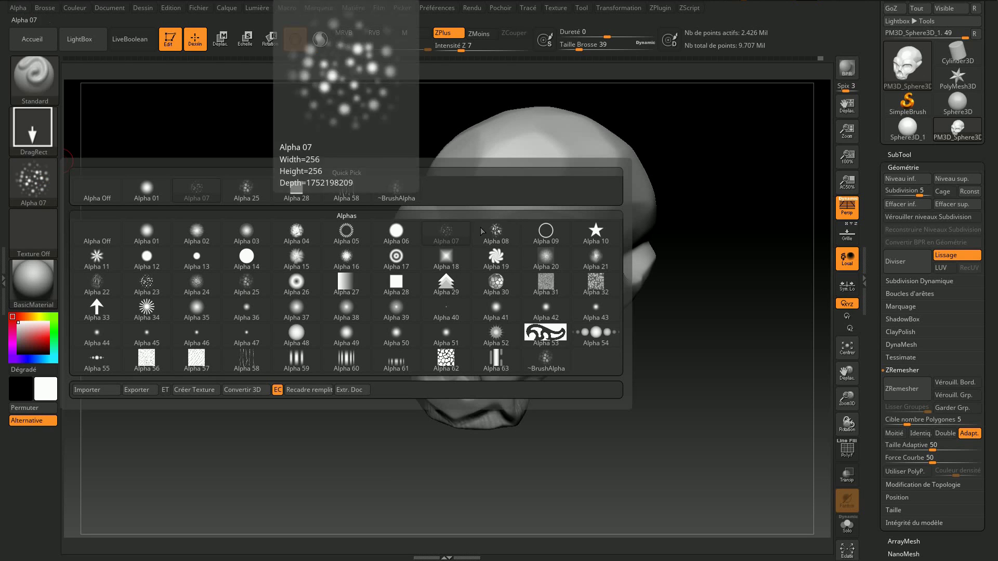
click(446, 235)
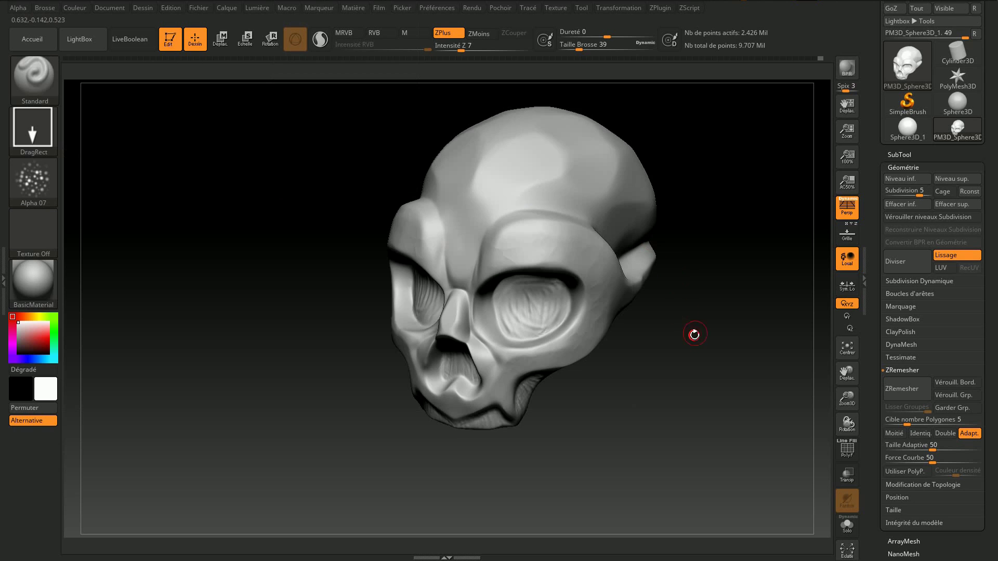
Step: Rotate the skull from near-frontal around to a side profile
drag(695, 334, 661, 311)
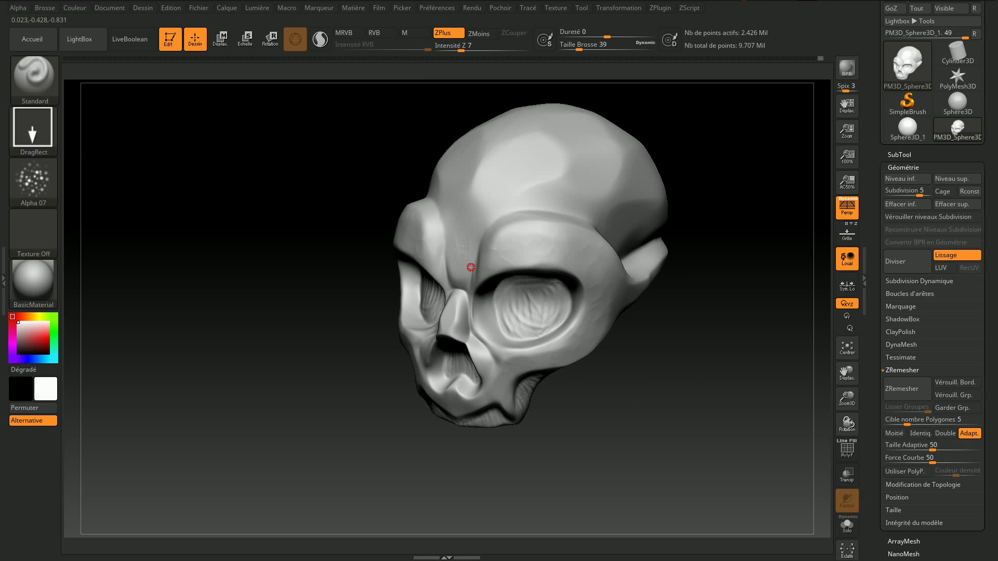
shift+drag(461, 252, 453, 262)
mouse_move(560, 386)
mouse_down()
mouse_move(633, 378)
mouse_move(382, 246)
mouse_up()
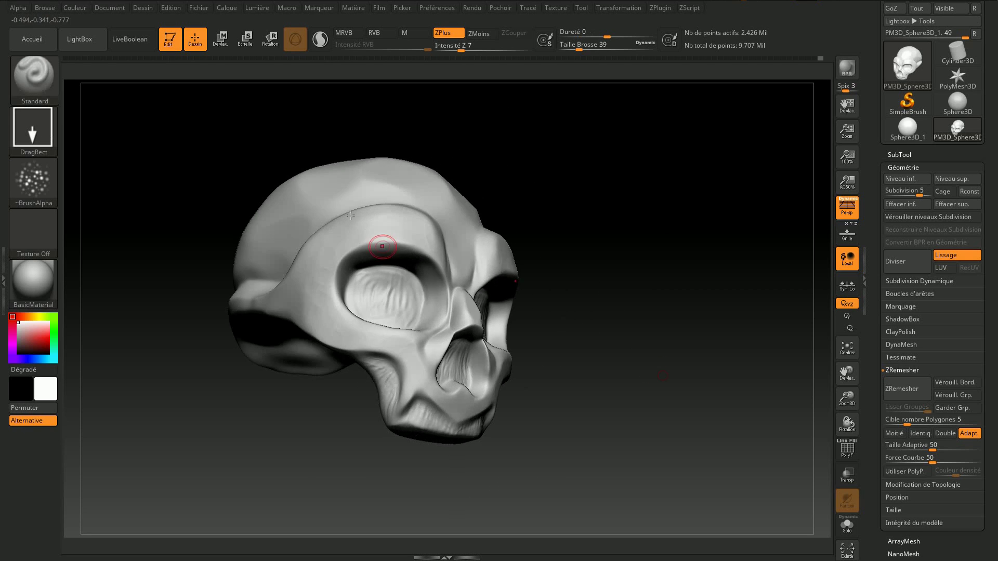
drag(567, 193, 463, 211)
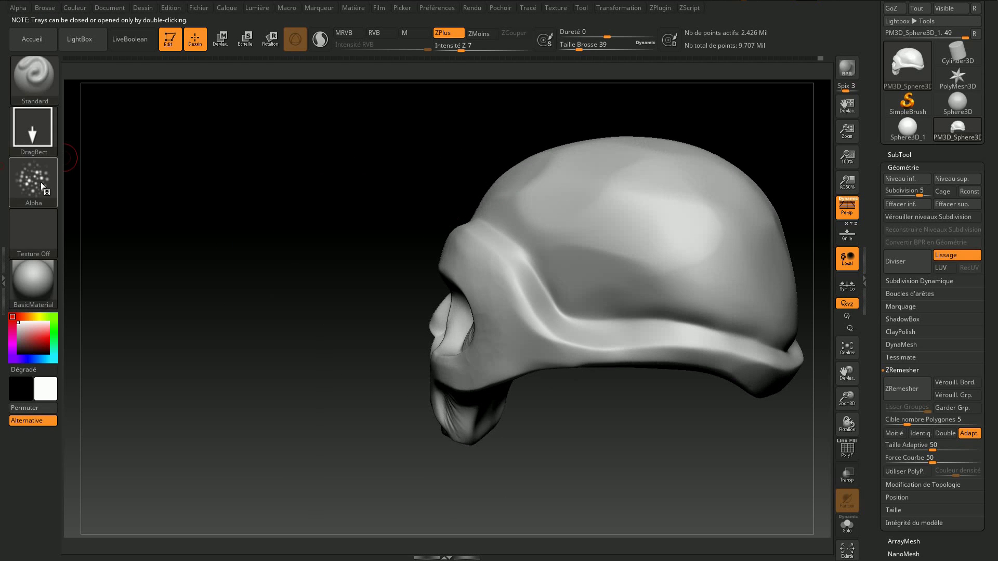
Step: Pick Alpha 22 and carve a first crack stamp into the cranium side, then smooth it
click(56, 174)
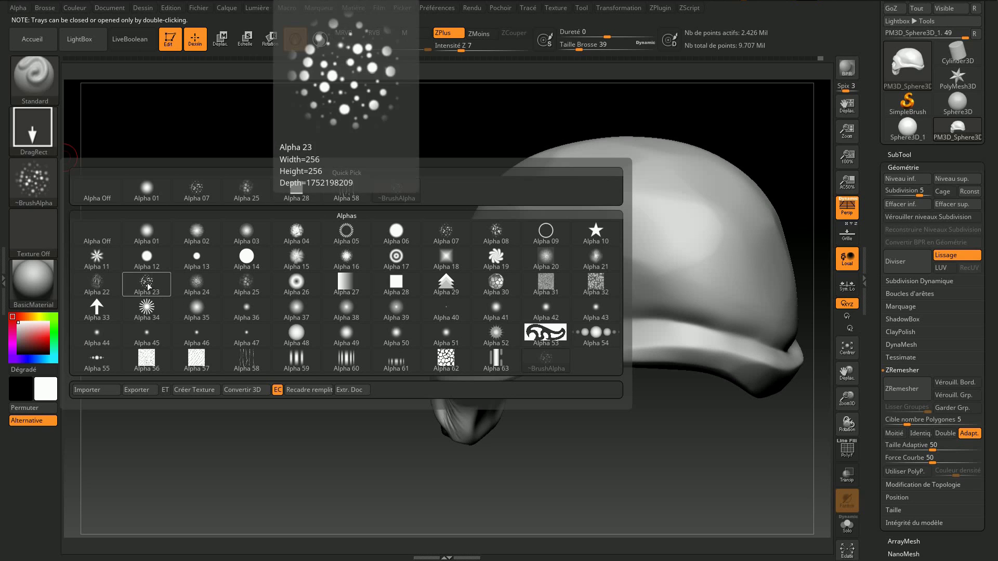
click(96, 284)
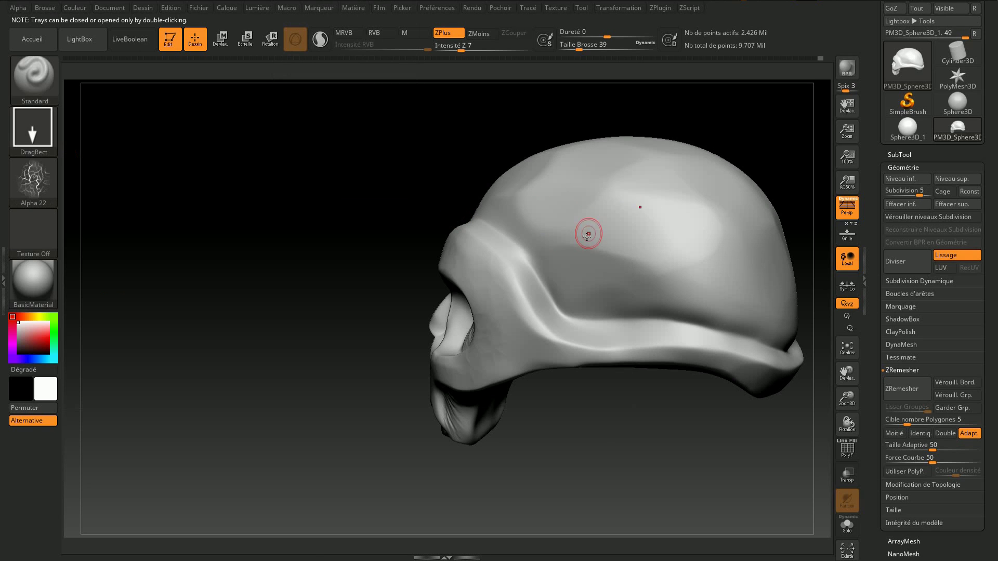
alt+drag(580, 248, 597, 267)
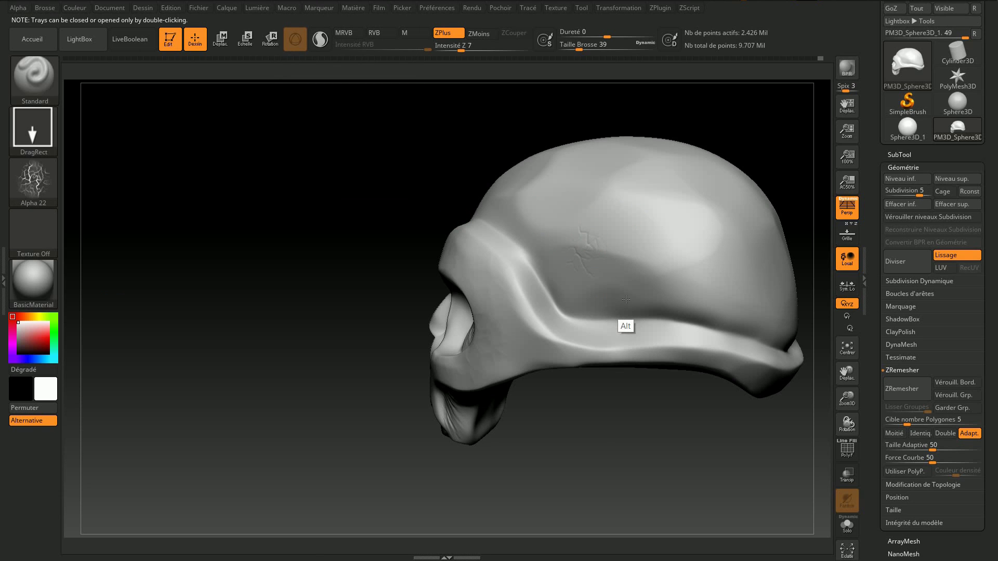
key(shift)
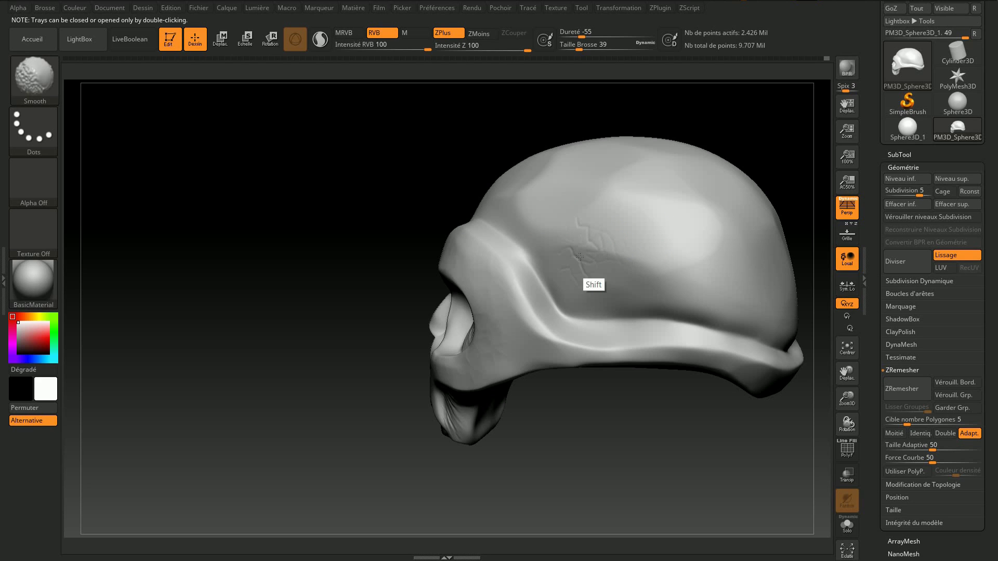
key(alt)
Step: Carve further crack stamps higher and lower on the cranium and soften them
alt+drag(563, 232, 579, 252)
alt+drag(577, 214, 577, 205)
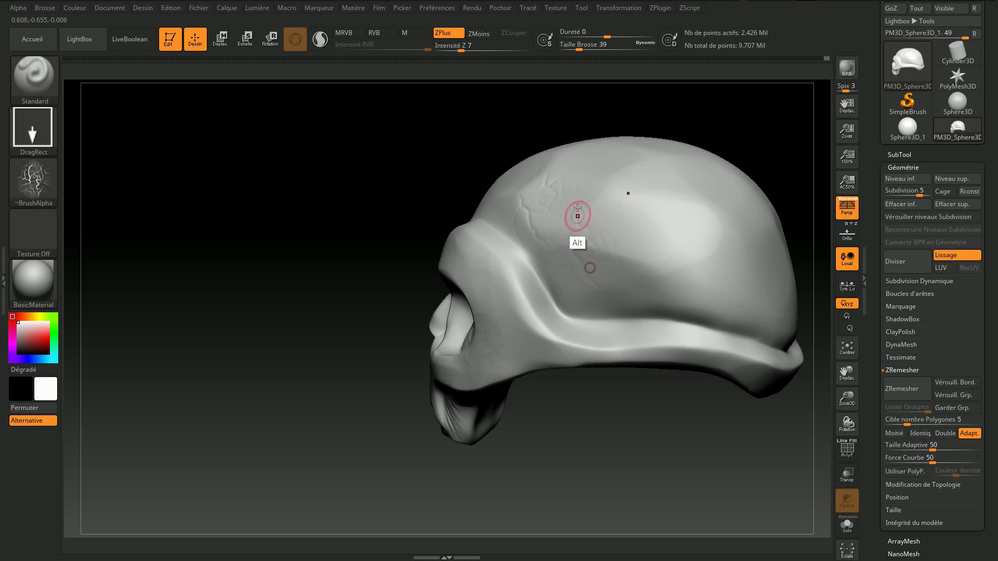
key(shift)
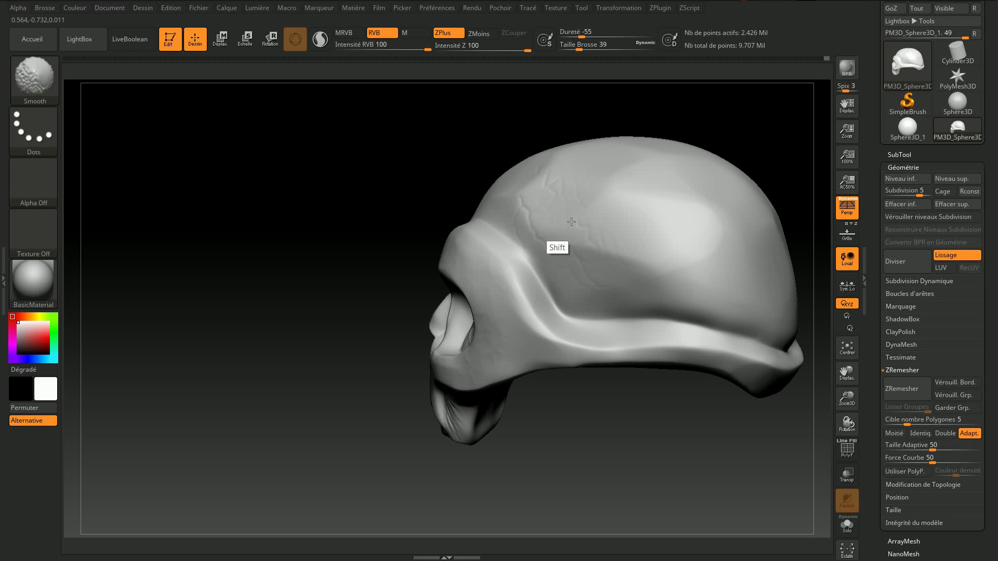
key(alt)
alt+drag(526, 337, 549, 374)
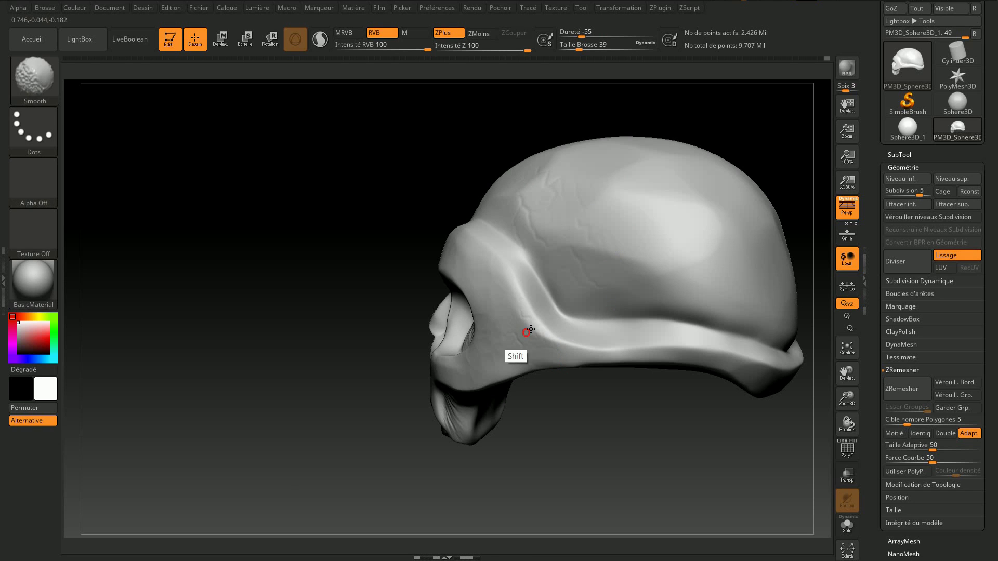
alt+drag(654, 395, 484, 418)
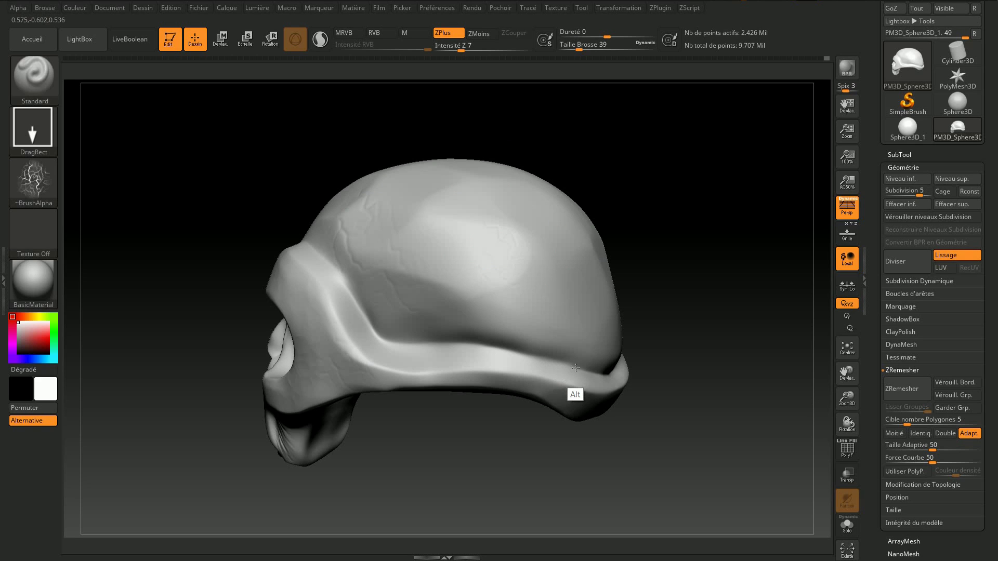
key(shift)
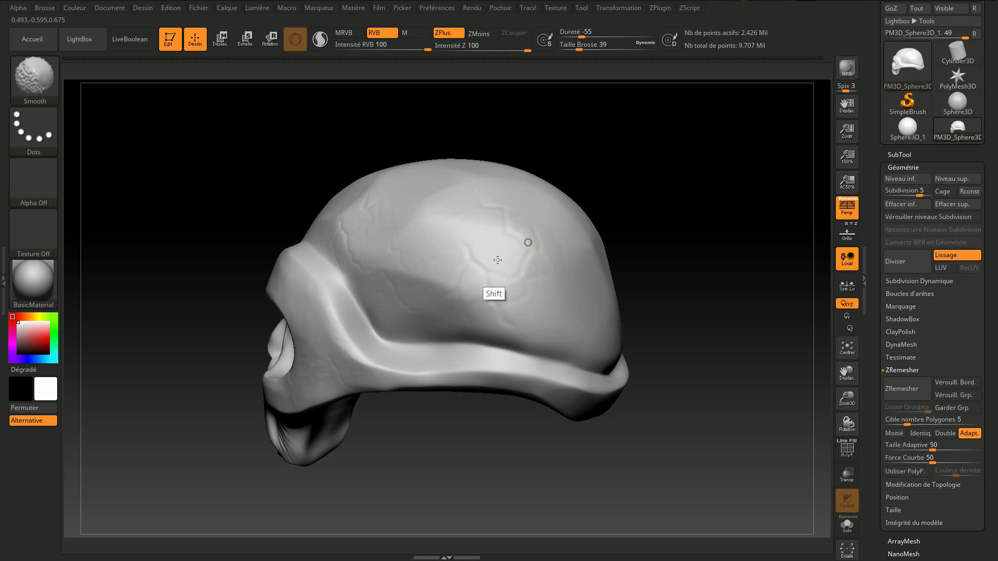
mouse_move(675, 229)
mouse_down()
mouse_move(708, 226)
mouse_move(644, 226)
mouse_move(670, 227)
mouse_up()
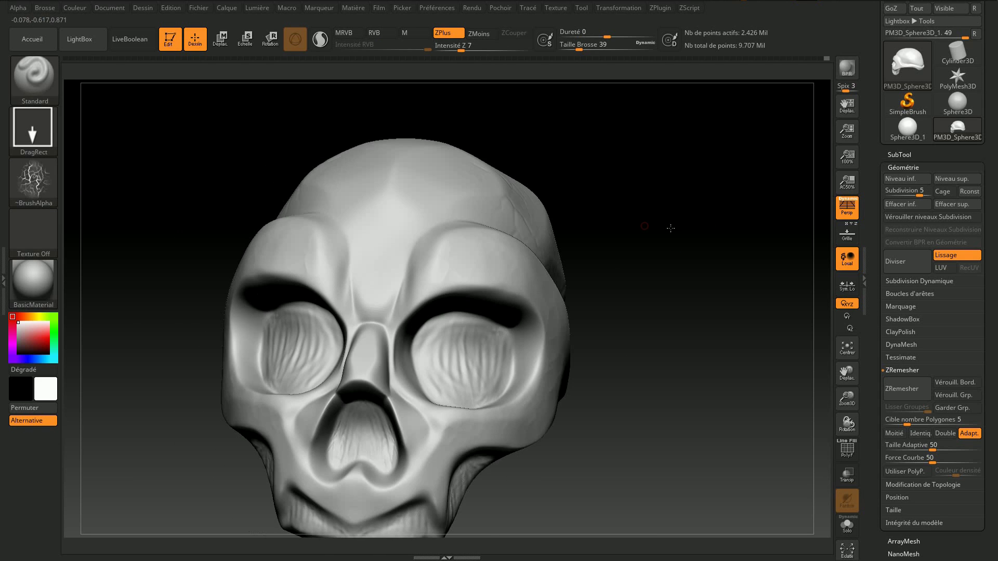
Step: Carve crack stamps across the top of the cranium viewed from above
drag(655, 158, 550, 223)
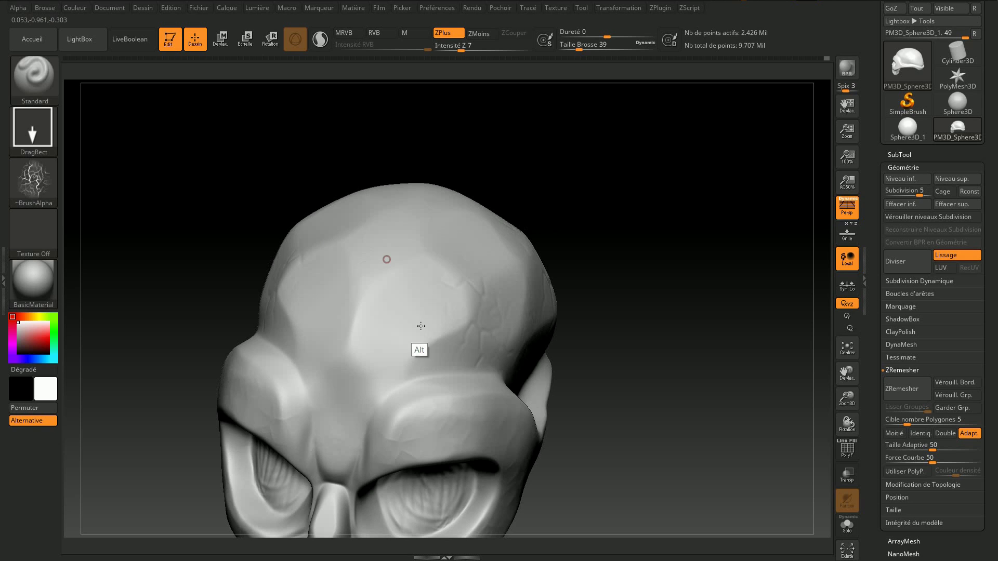
alt+drag(424, 339, 414, 283)
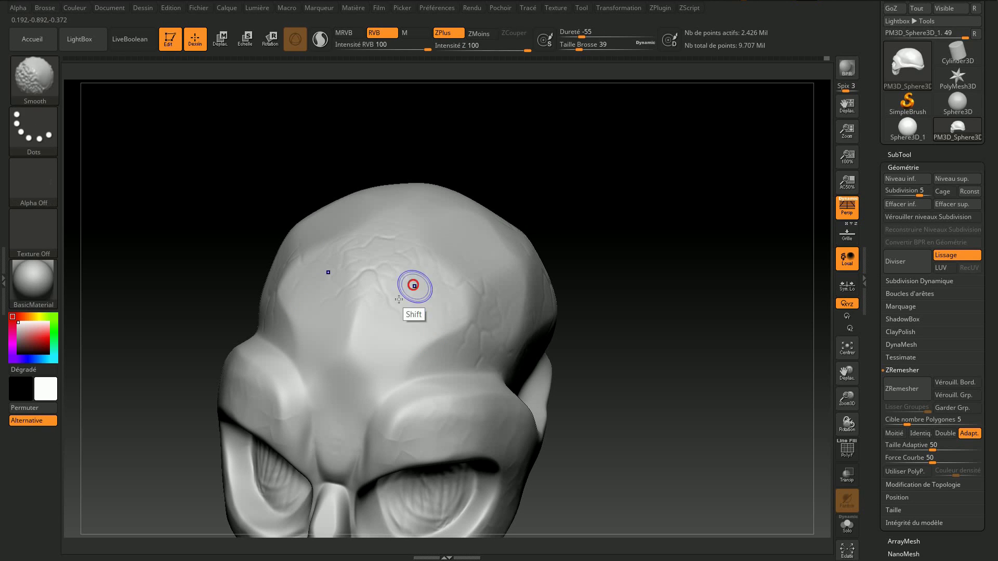
alt+drag(445, 315, 437, 317)
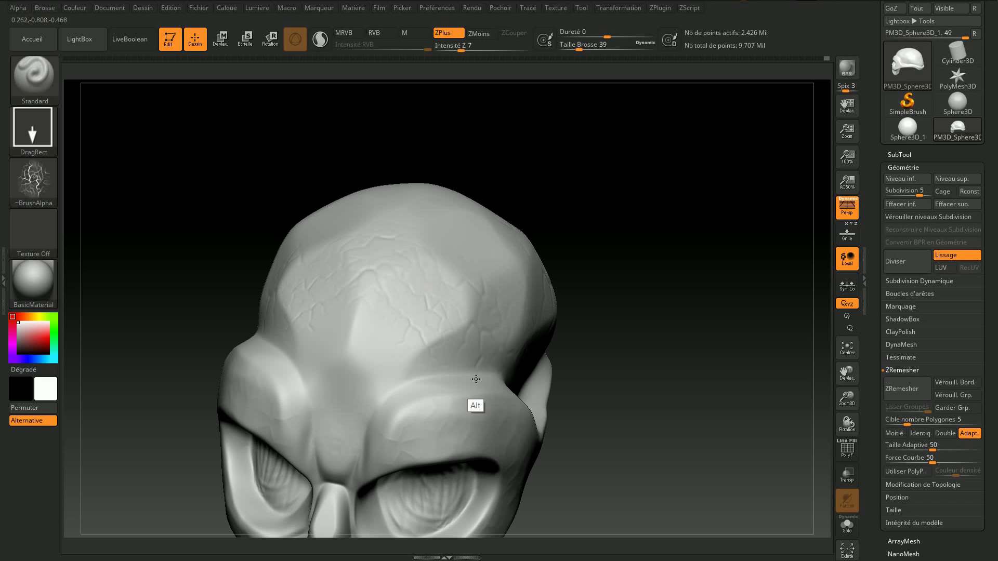
alt+drag(367, 369, 391, 401)
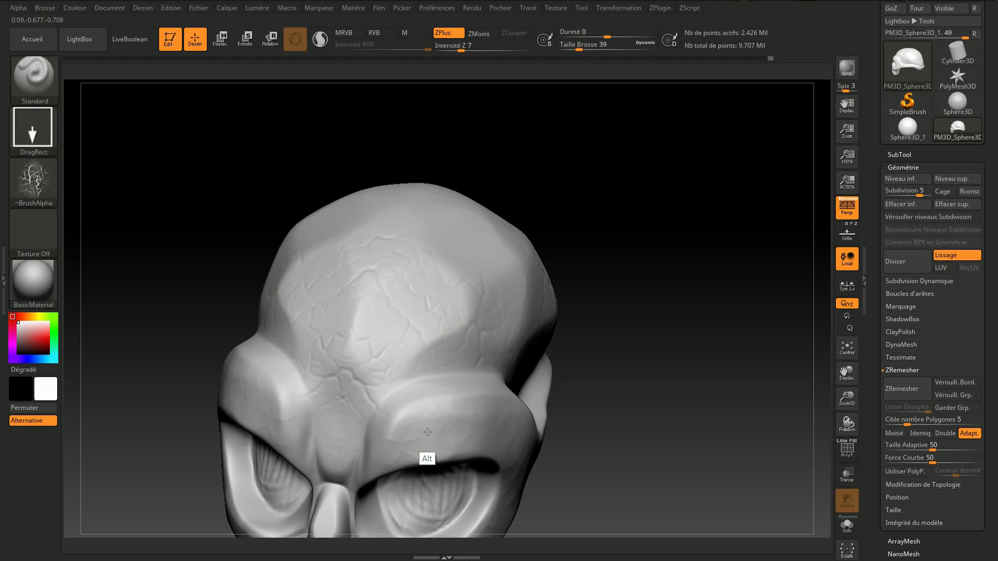
key(shift)
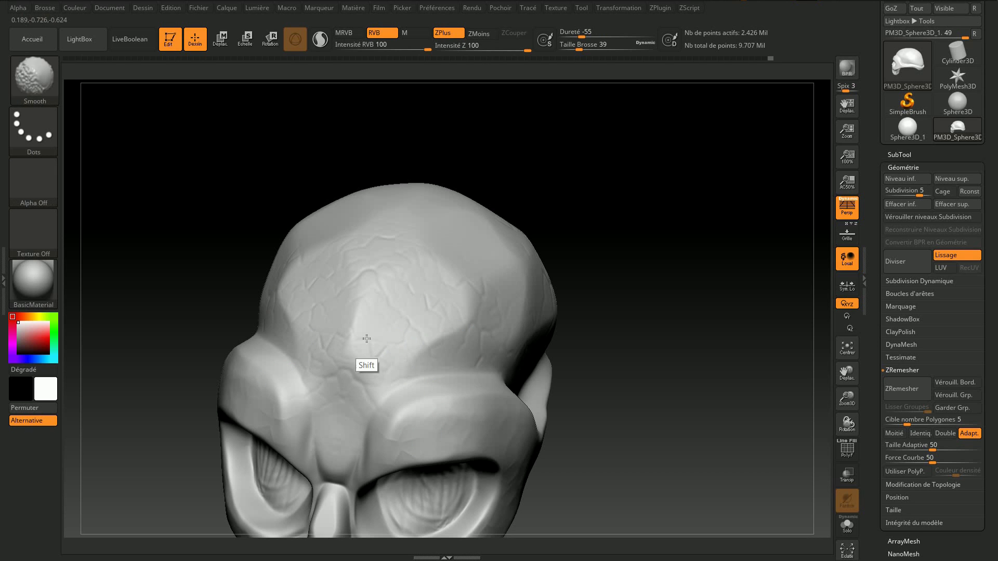
Step: Smooth the cranium-top crack detail from new angles, ending on a side view
mouse_move(602, 335)
mouse_down()
mouse_move(613, 205)
mouse_move(600, 256)
mouse_move(677, 265)
mouse_up()
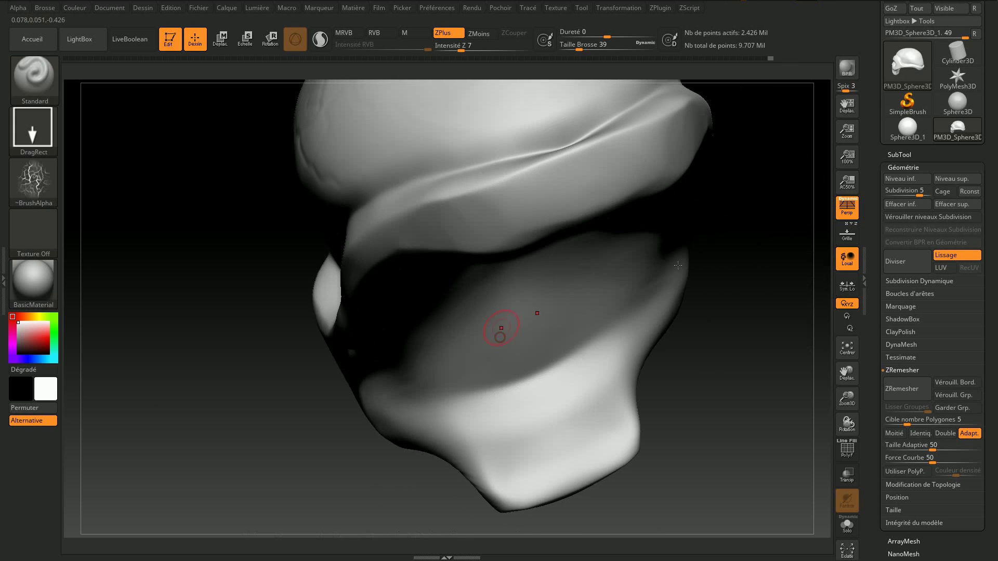
drag(743, 238, 746, 291)
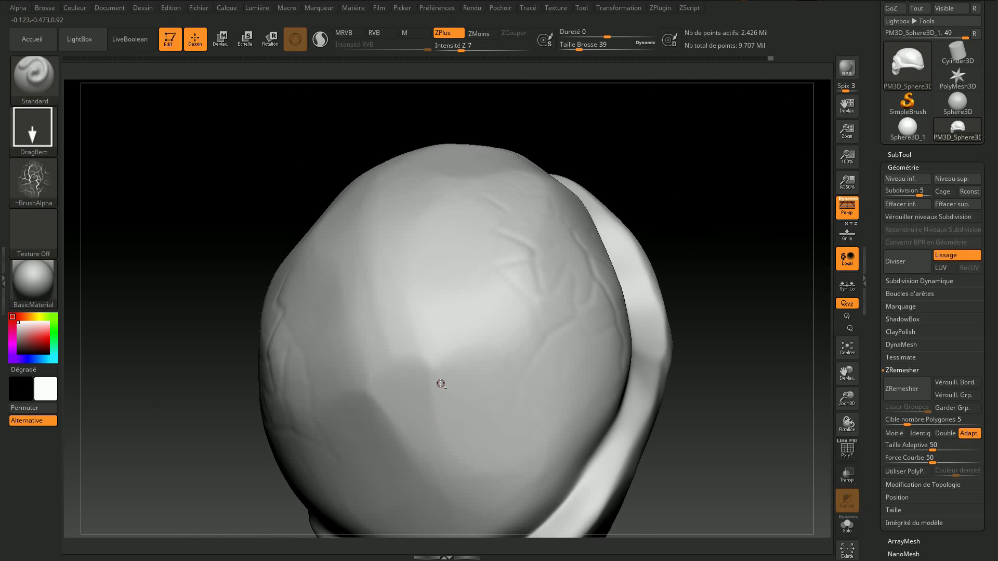
key(shift)
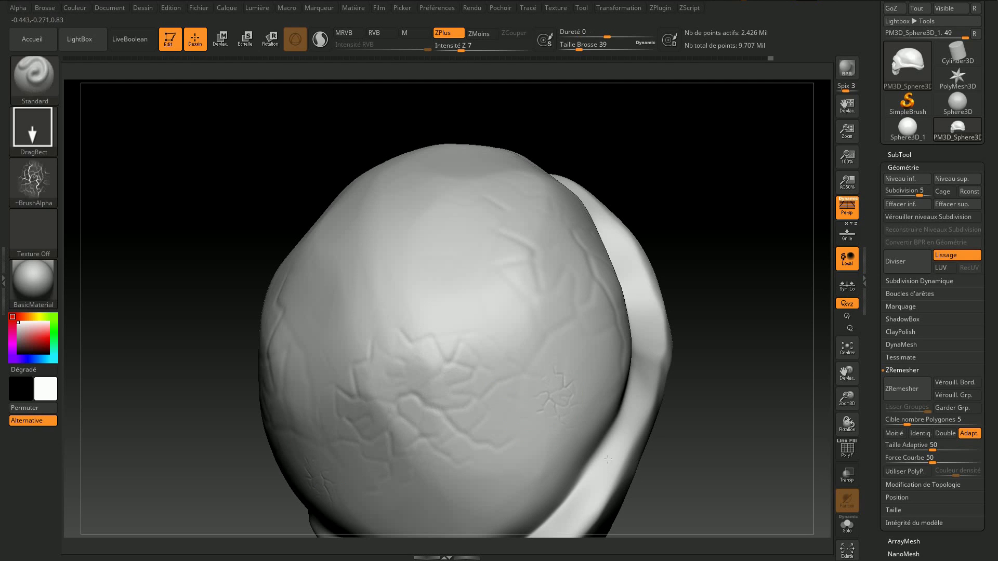
key(shift)
key(shift)
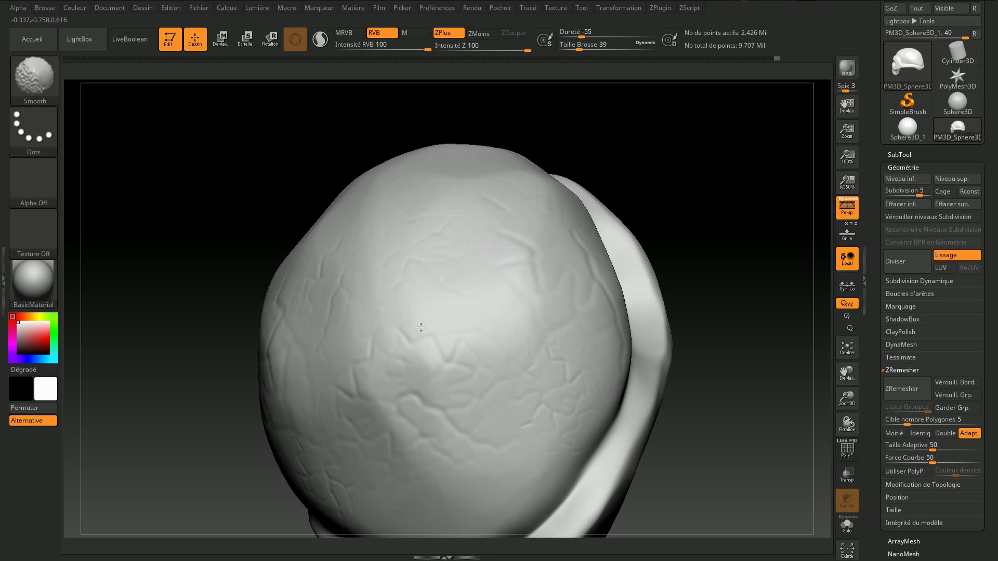
mouse_move(701, 395)
mouse_down()
mouse_move(697, 330)
mouse_move(553, 384)
mouse_move(594, 323)
mouse_move(635, 199)
mouse_move(719, 256)
mouse_move(653, 208)
mouse_move(641, 219)
mouse_move(547, 225)
mouse_move(700, 218)
mouse_move(731, 183)
mouse_move(744, 127)
mouse_move(695, 225)
mouse_move(661, 209)
mouse_move(628, 257)
mouse_move(631, 272)
mouse_move(660, 263)
mouse_move(665, 248)
mouse_up()
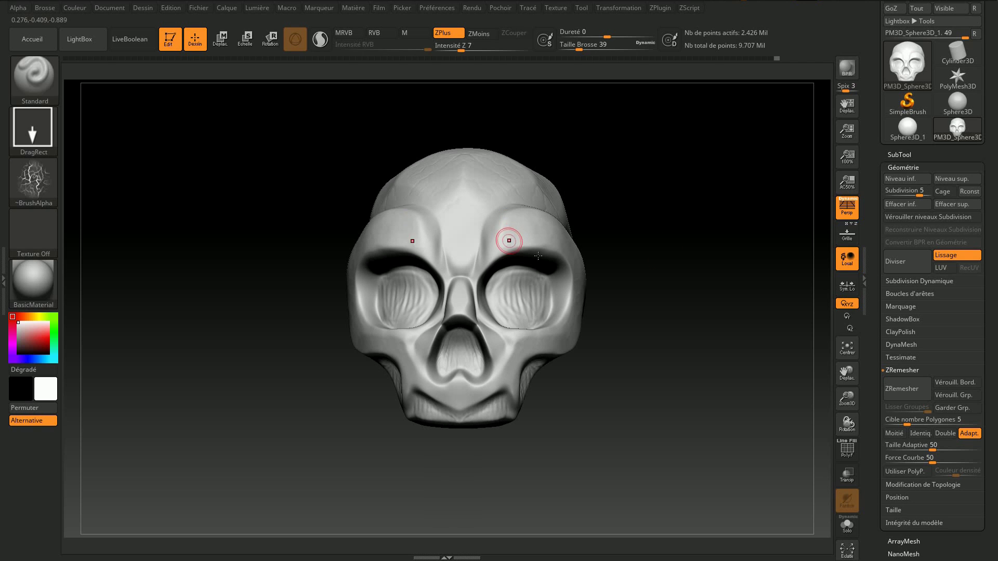
Step: Raise the Tool > Geometry Subdivision slider from 5 to 6
mouse_move(659, 221)
mouse_down()
mouse_move(646, 225)
mouse_move(655, 224)
mouse_up()
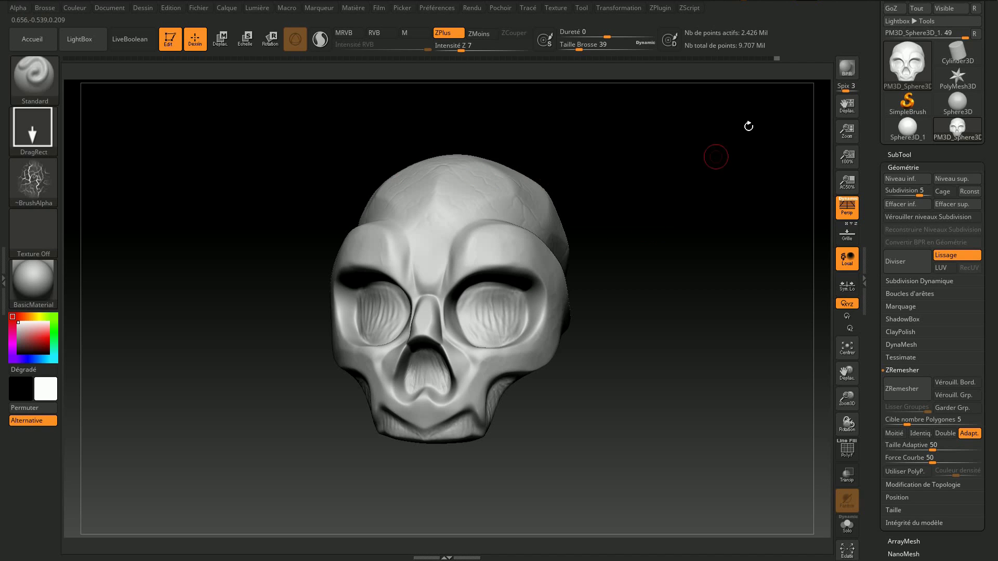
drag(921, 192, 933, 192)
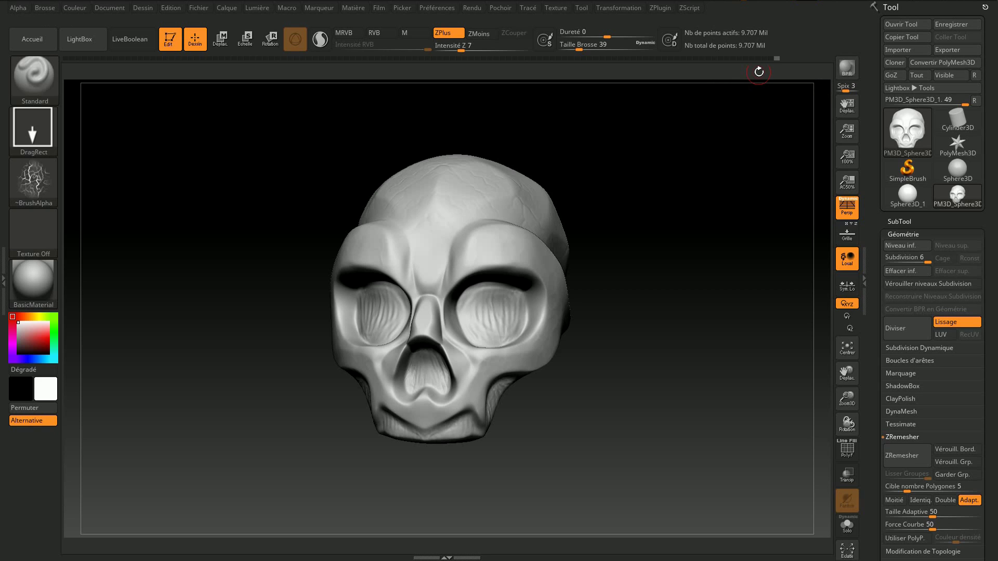
click(923, 457)
mouse_move(629, 187)
mouse_down()
mouse_move(544, 190)
mouse_move(665, 186)
mouse_move(628, 185)
mouse_up()
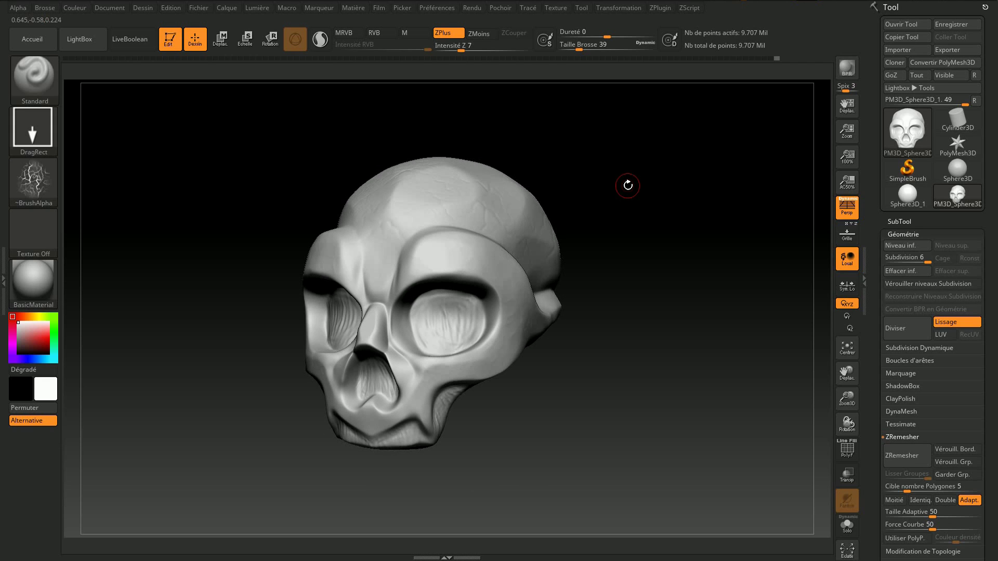